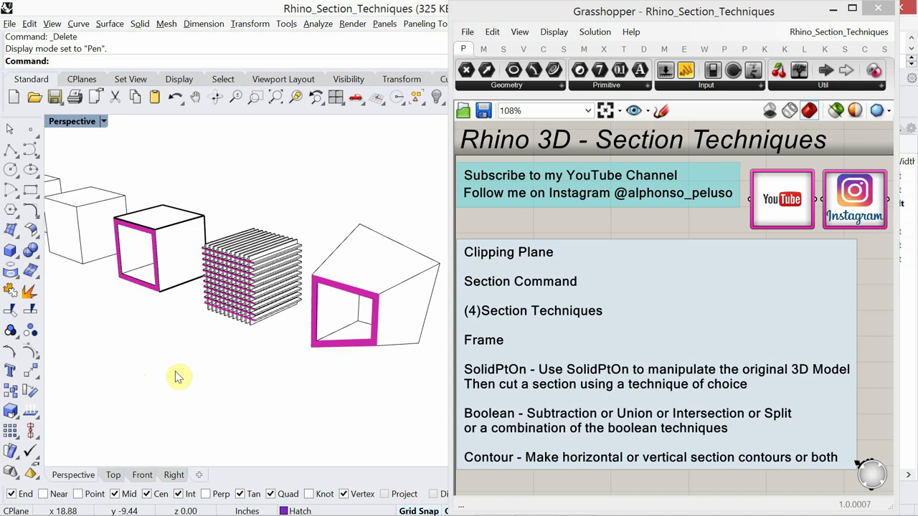
# Step: Switch to Chrome and browse the uploaded videos on the YouTube channel page
pyautogui.hotkey('alt', 'Tab')
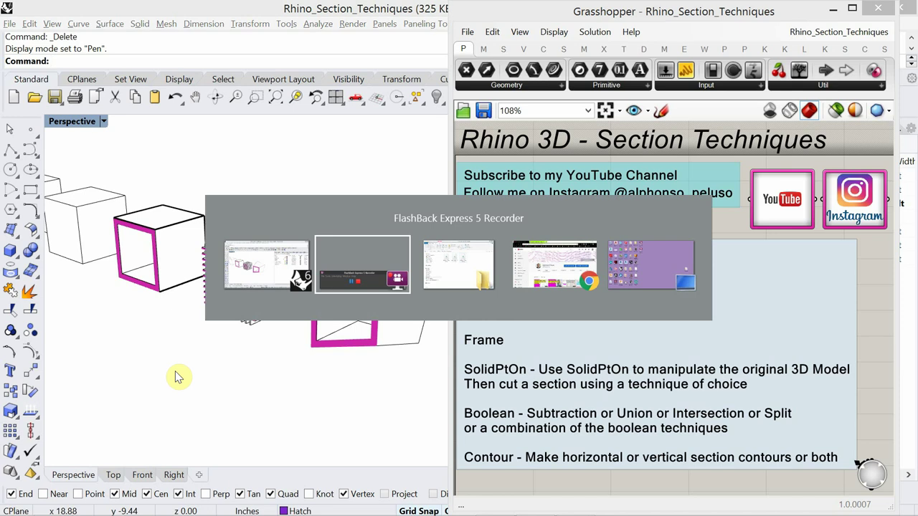
pyautogui.hotkey('alt', 'Tab')
pyautogui.hotkey('alt', 'Tab')
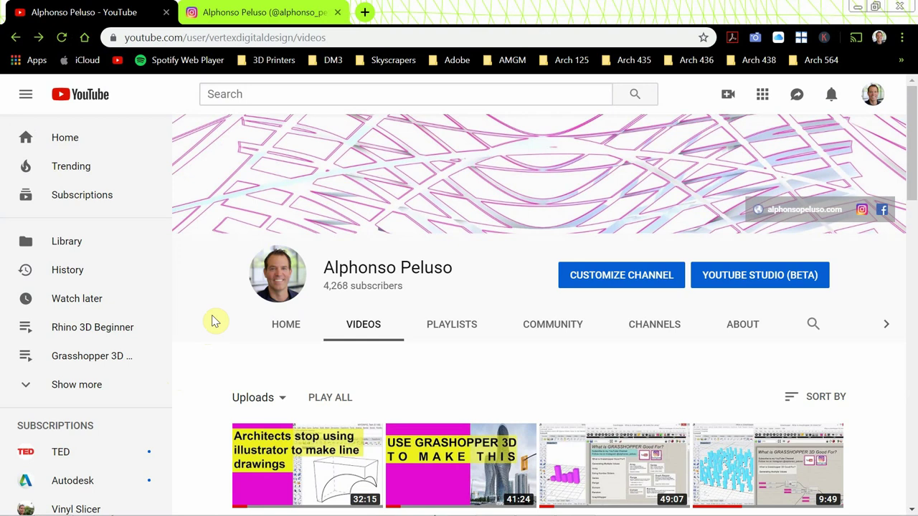
pyautogui.scroll(-1, 215, 321)
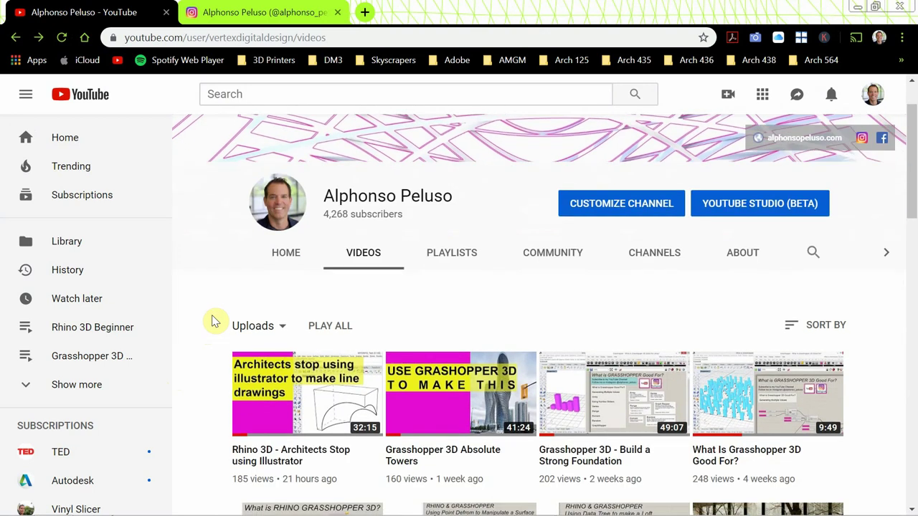
pyautogui.scroll(-1, 216, 322)
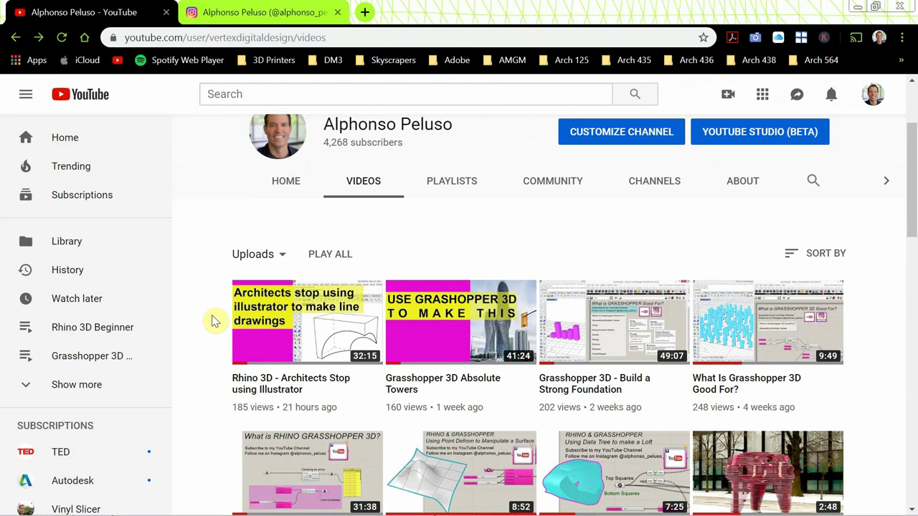
pyautogui.scroll(-1, 216, 322)
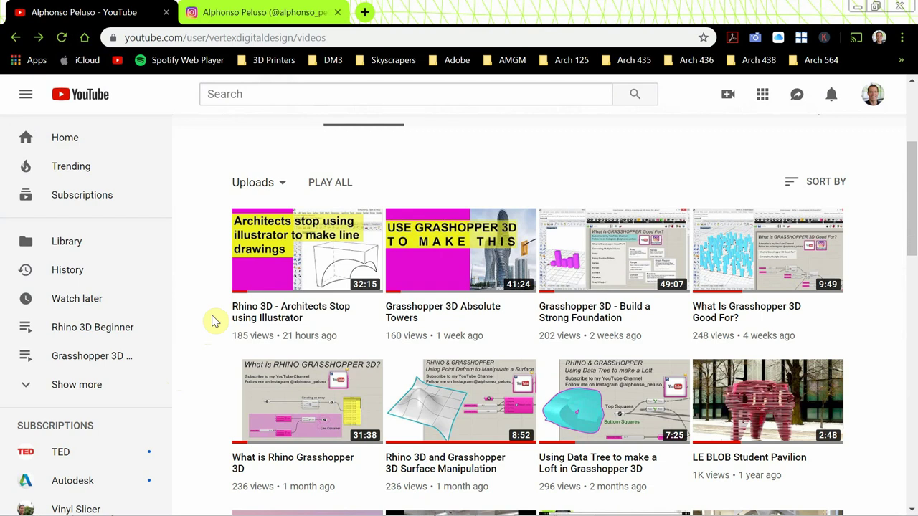
pyautogui.scroll(-3, 215, 321)
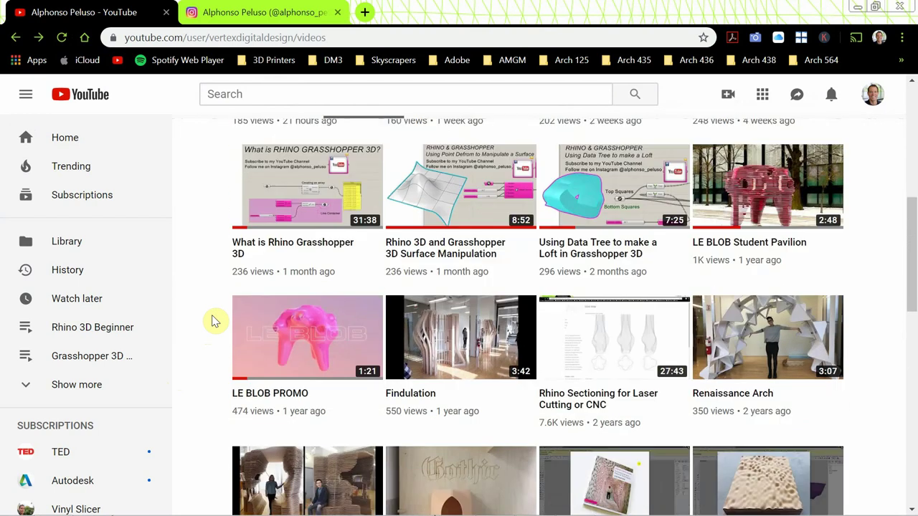
pyautogui.scroll(-2, 215, 321)
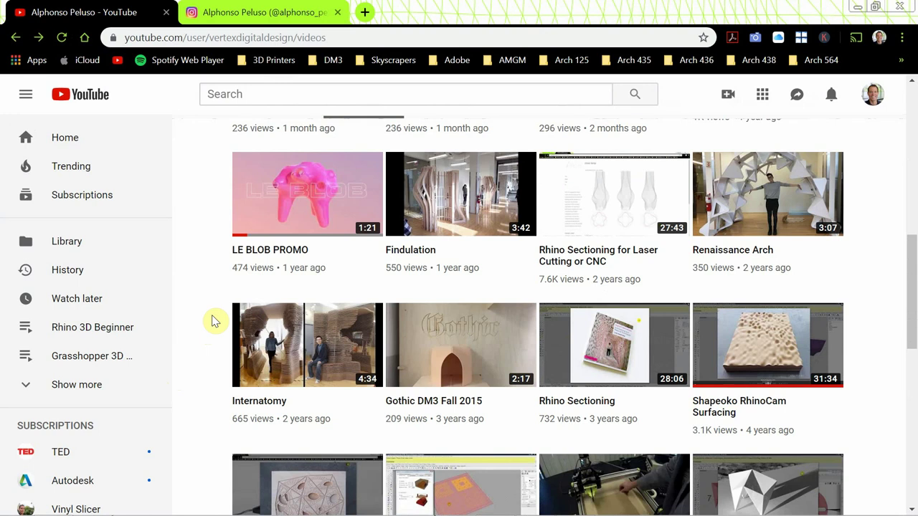
pyautogui.scroll(-2, 215, 321)
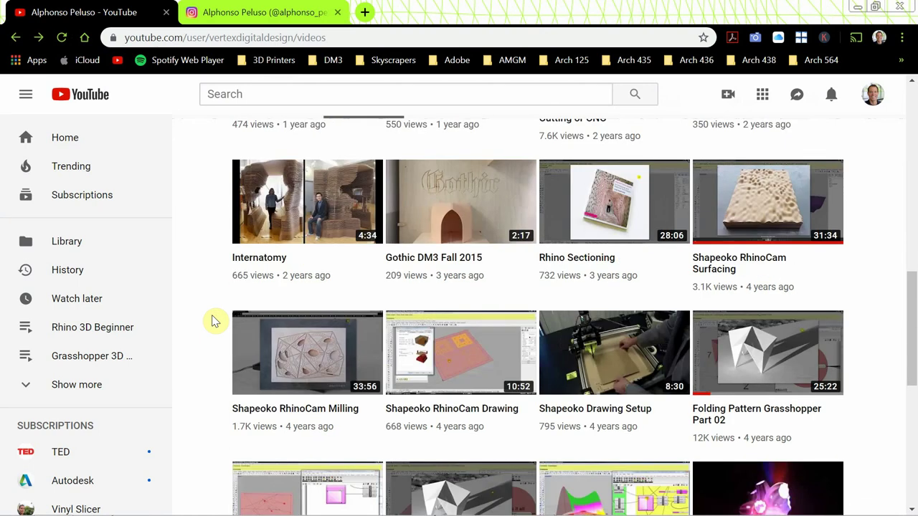
pyautogui.scroll(-2, 215, 321)
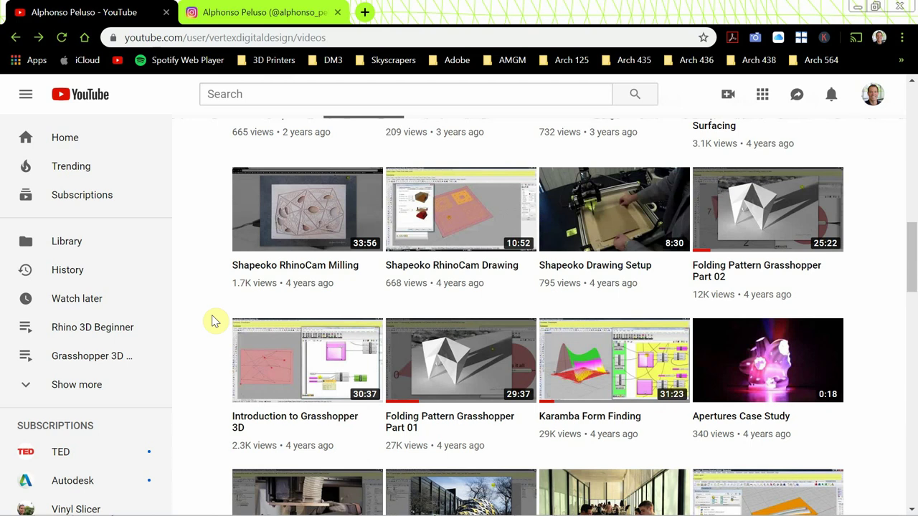
pyautogui.scroll(-1, 215, 321)
pyautogui.scroll(4, 215, 321)
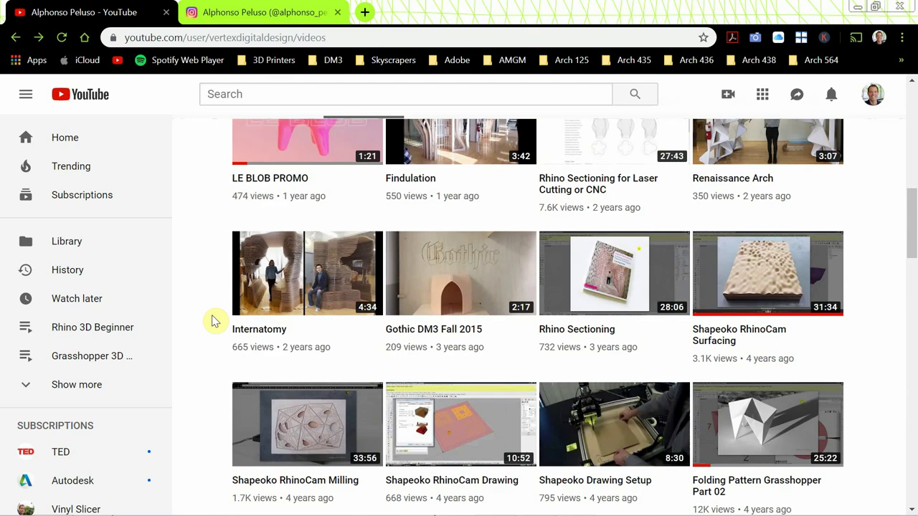
pyautogui.scroll(8, 216, 321)
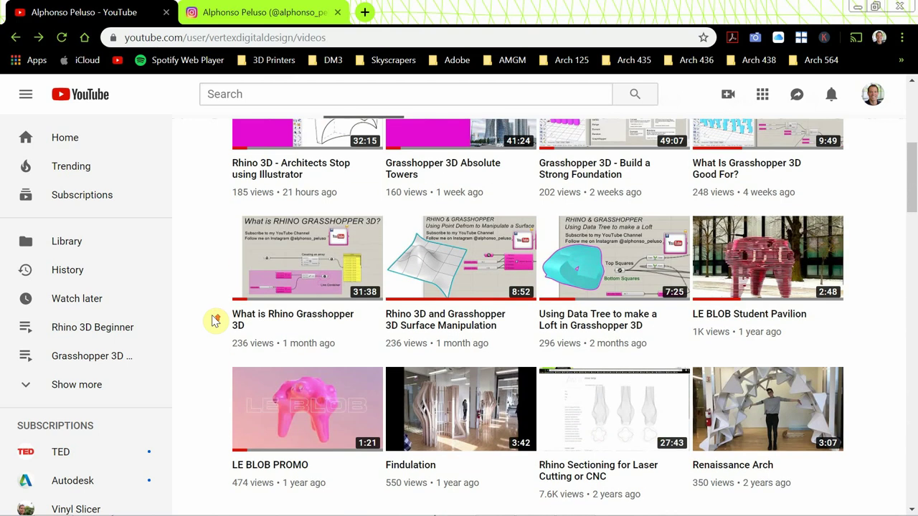
pyautogui.scroll(1, 215, 321)
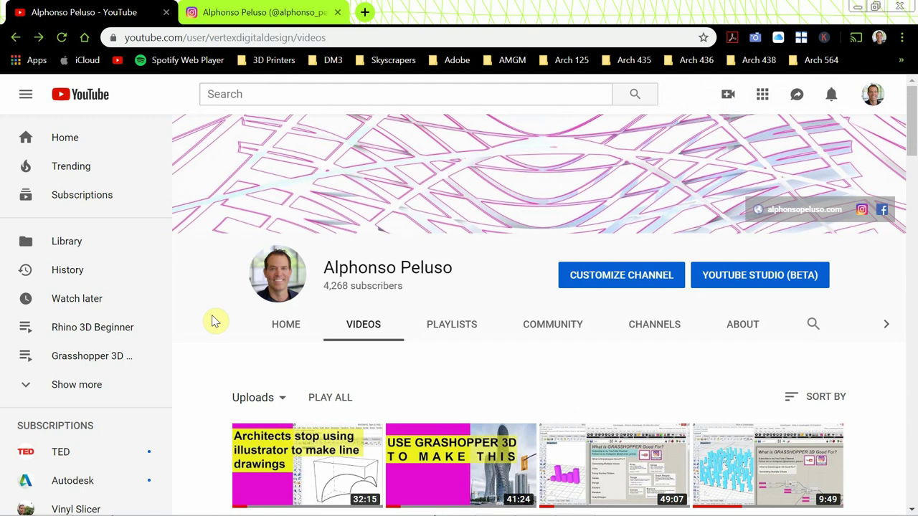
# Step: Open the Instagram profile page and look through its header and latest posts
pyautogui.click(242, 17)
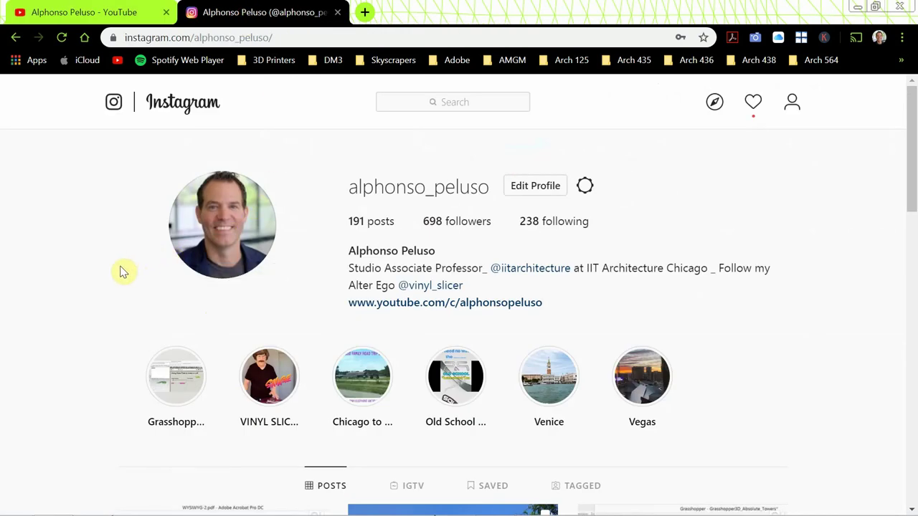
pyautogui.scroll(-1, 122, 268)
pyautogui.scroll(1, 122, 268)
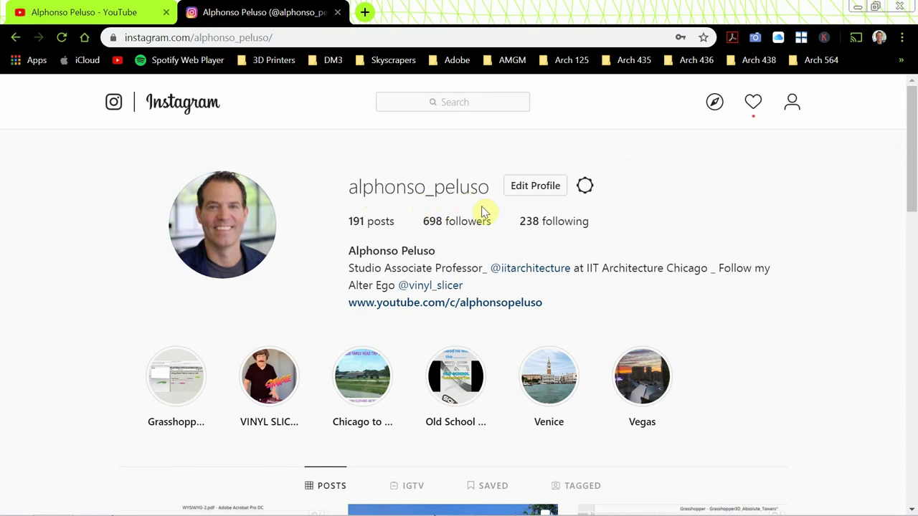
pyautogui.scroll(-2, 327, 276)
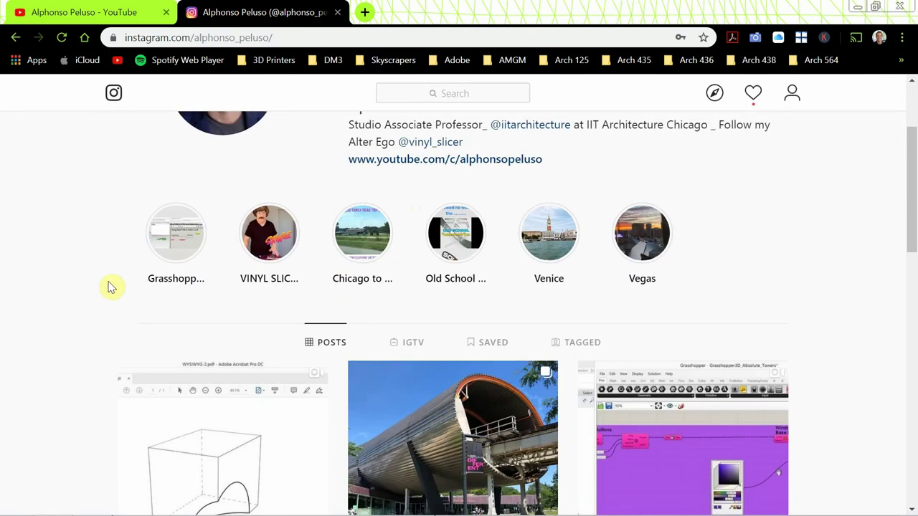
pyautogui.scroll(-1, 113, 287)
pyautogui.scroll(-1, 81, 287)
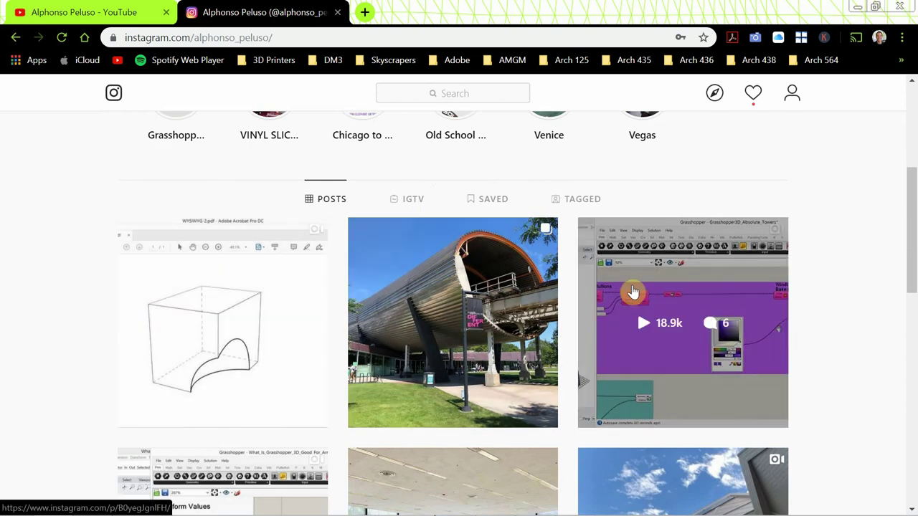
pyautogui.scroll(4, 297, 139)
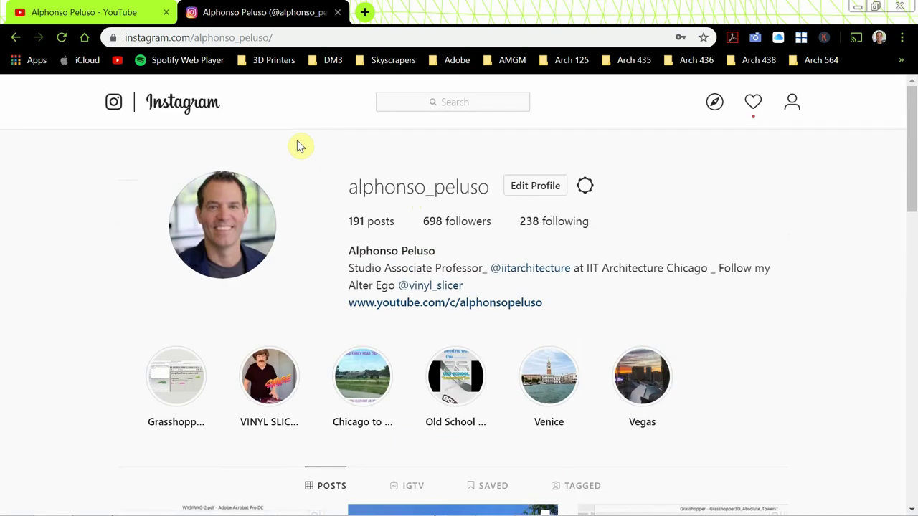
# Step: Switch back to Rhino, save the changes to Rhino_Section_Techniques, and start a new model from the Small Objects - Inches template
pyautogui.hotkey('alt', 'Tab')
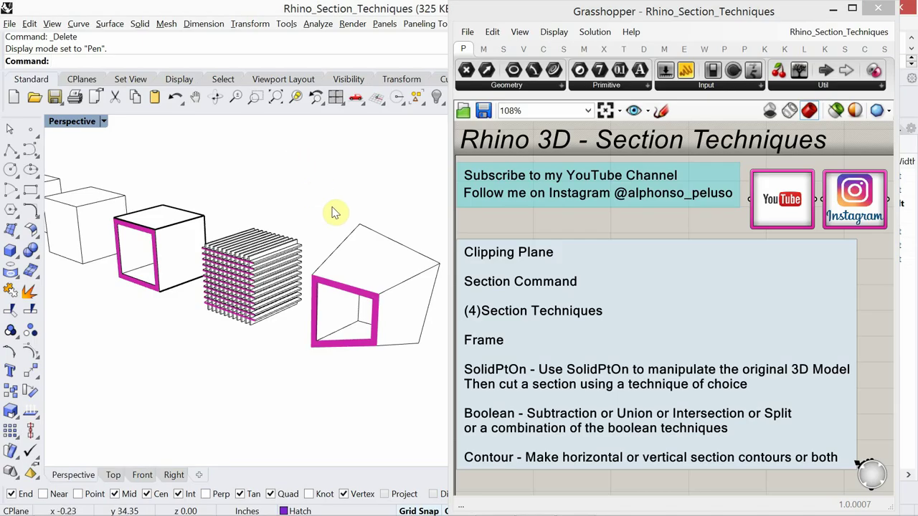
pyautogui.click(9, 24)
pyautogui.click(22, 39)
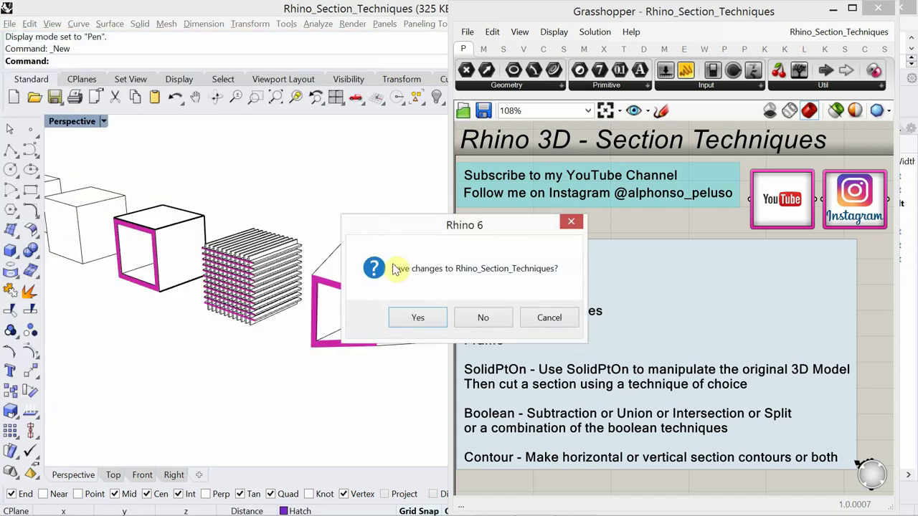
pyautogui.click(436, 316)
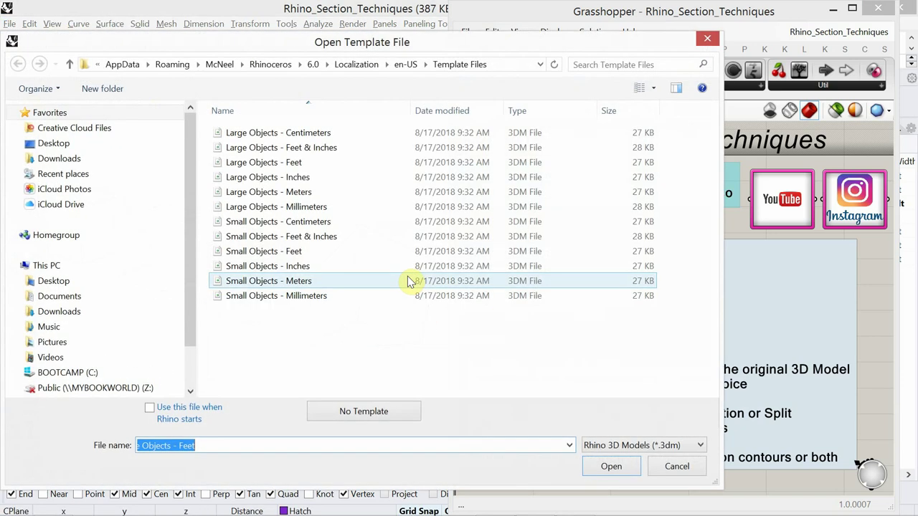
pyautogui.click(365, 266)
pyautogui.click(614, 472)
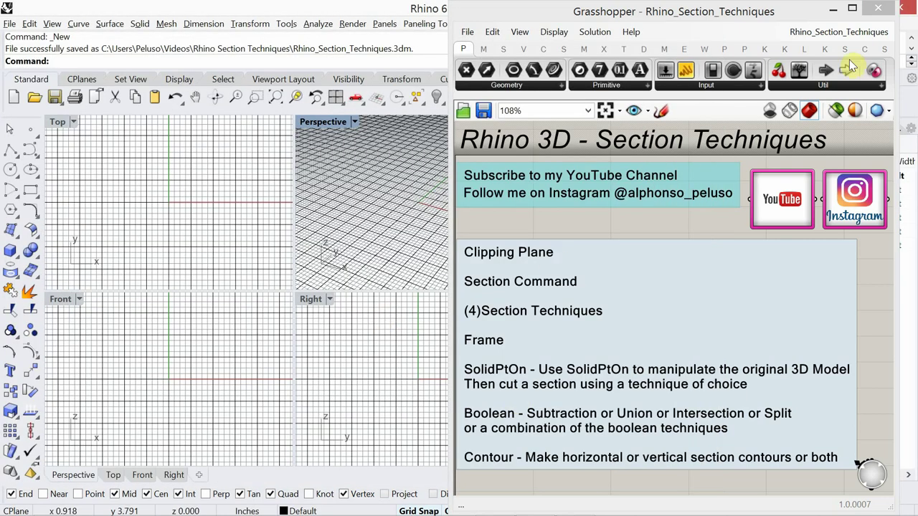
# Step: Minimize the Grasshopper window and maximize the Perspective viewport
pyautogui.click(834, 9)
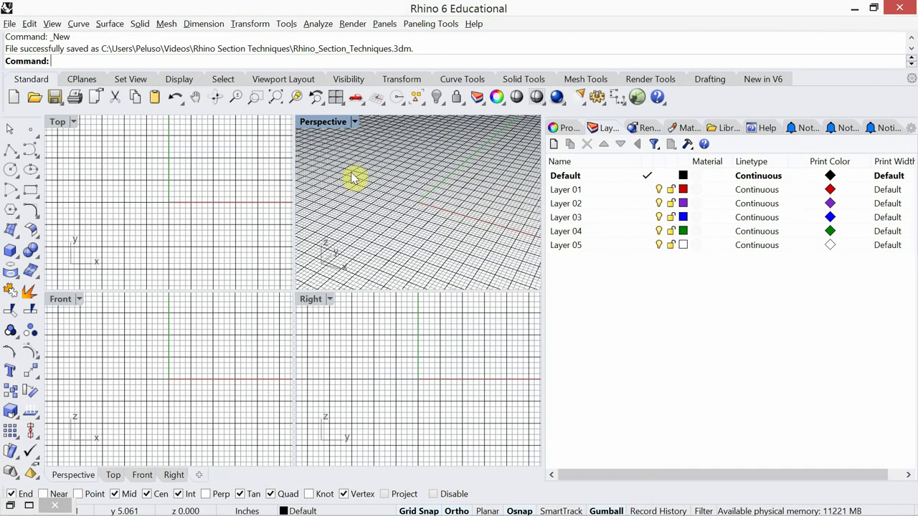
pyautogui.doubleClick(306, 123)
pyautogui.keyDown('shift'); pyautogui.moveTo(242, 310); pyautogui.dragTo(264, 312, button='right'); pyautogui.keyUp('shift')
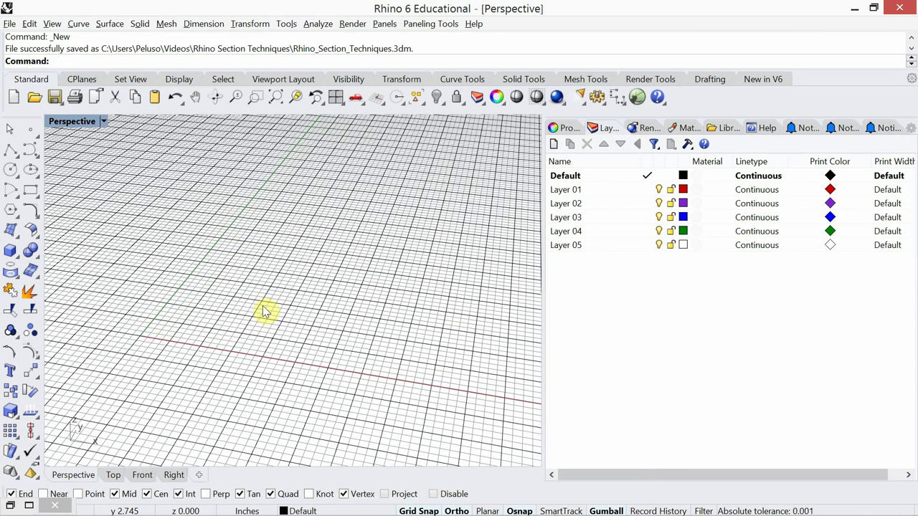
# Step: In the document properties, set the grid line count to 36, minor grid lines to 1 inch, and major lines every 6 minor lines
pyautogui.write('DocumentProperties')
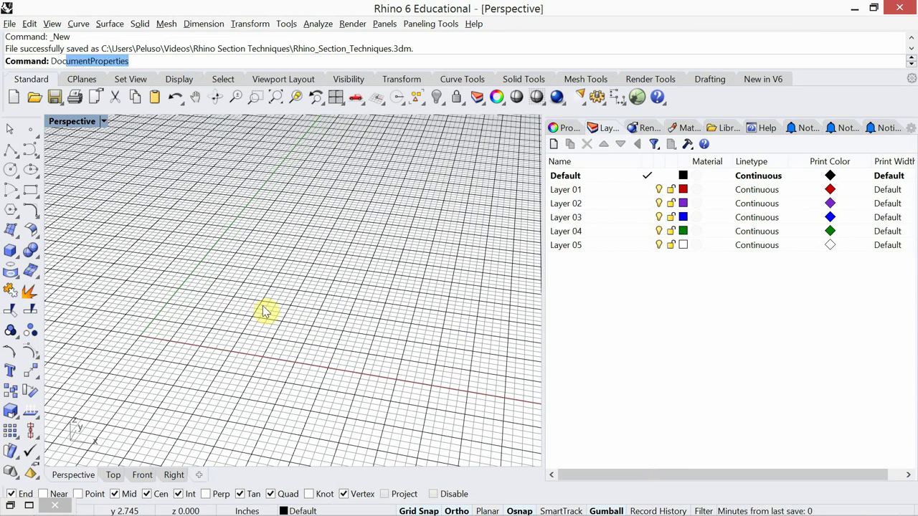
pyautogui.press('Return')
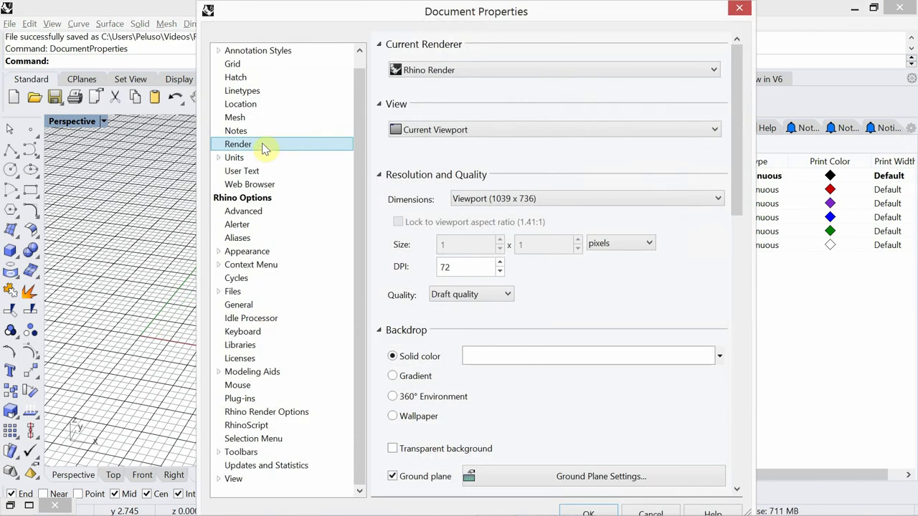
pyautogui.click(241, 65)
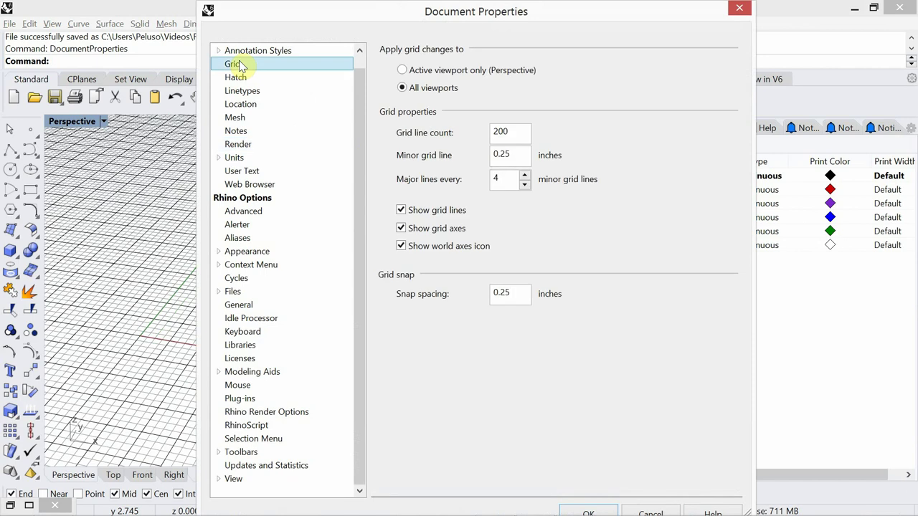
pyautogui.doubleClick(510, 137)
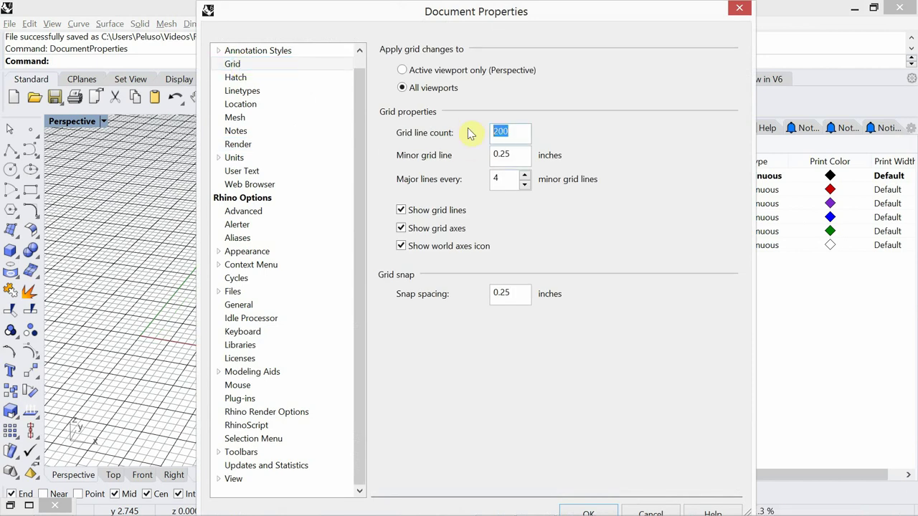
pyautogui.write('36')
pyautogui.doubleClick(502, 153)
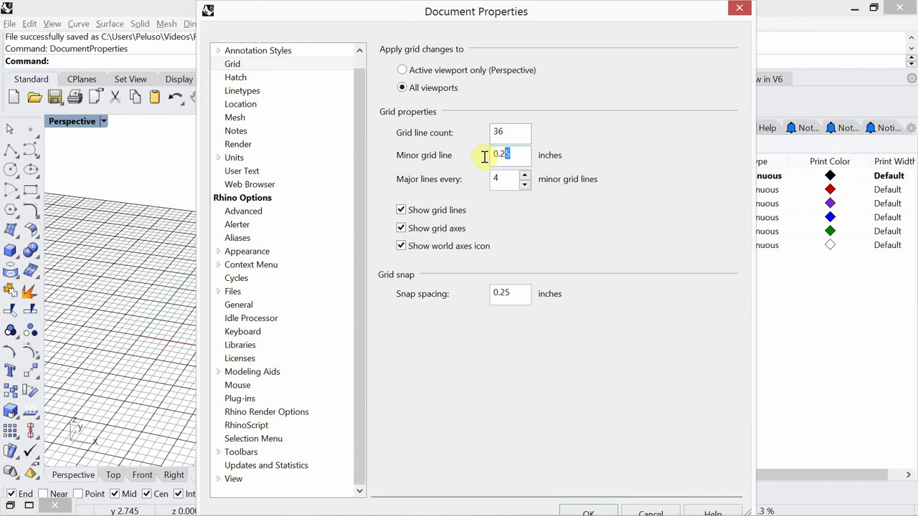
pyautogui.write('1')
pyautogui.doubleClick(502, 179)
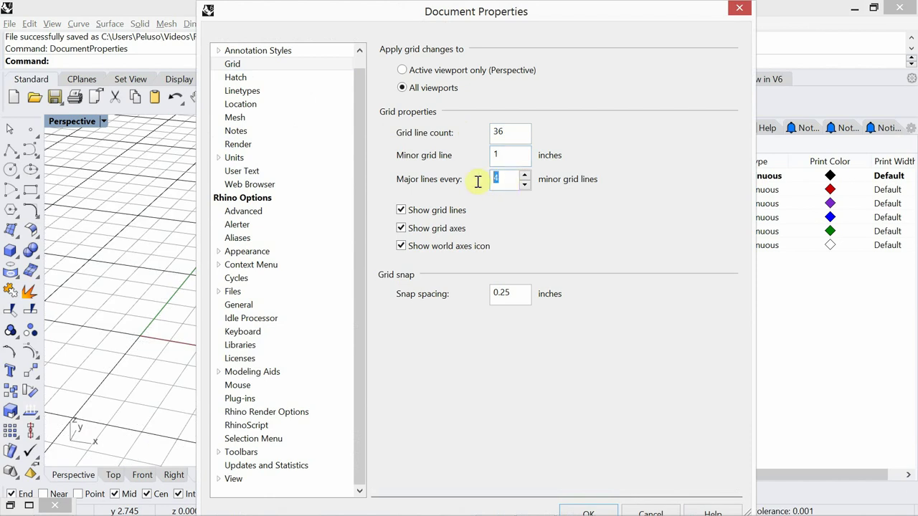
pyautogui.write('6')
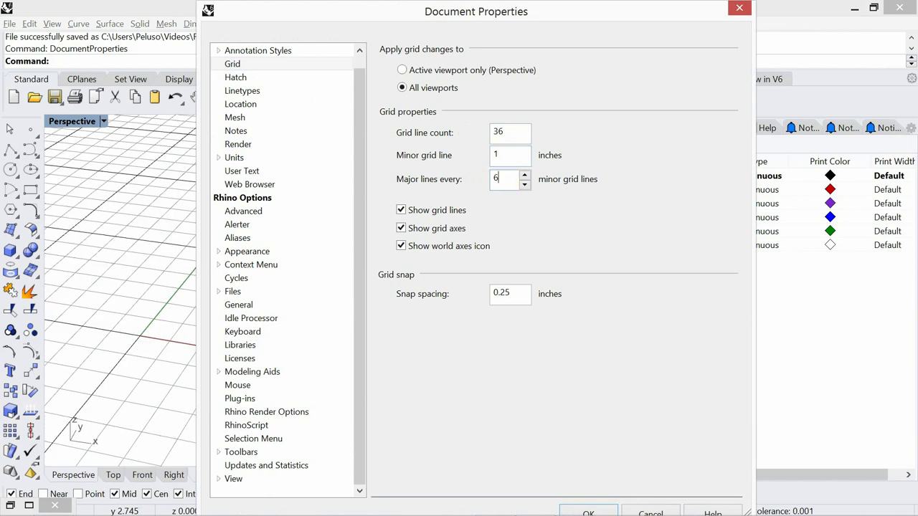
# Step: Set the grid snap spacing to 1 inch and apply the document properties
pyautogui.doubleClick(510, 293)
pyautogui.write('1')
pyautogui.click(589, 509)
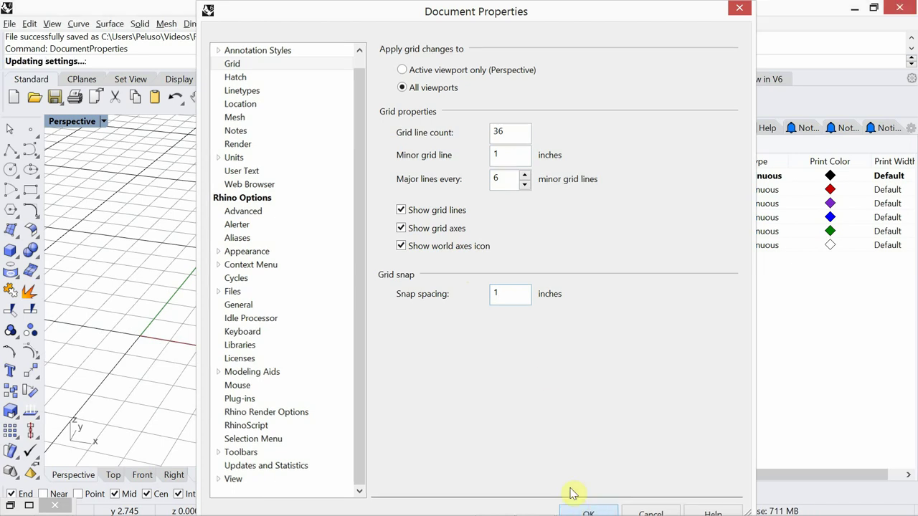
# Step: Create a box from the origin with a 6 by 6 inch base and a height of about 5 inches
pyautogui.moveTo(275, 331); pyautogui.dragTo(173, 291, button='right')
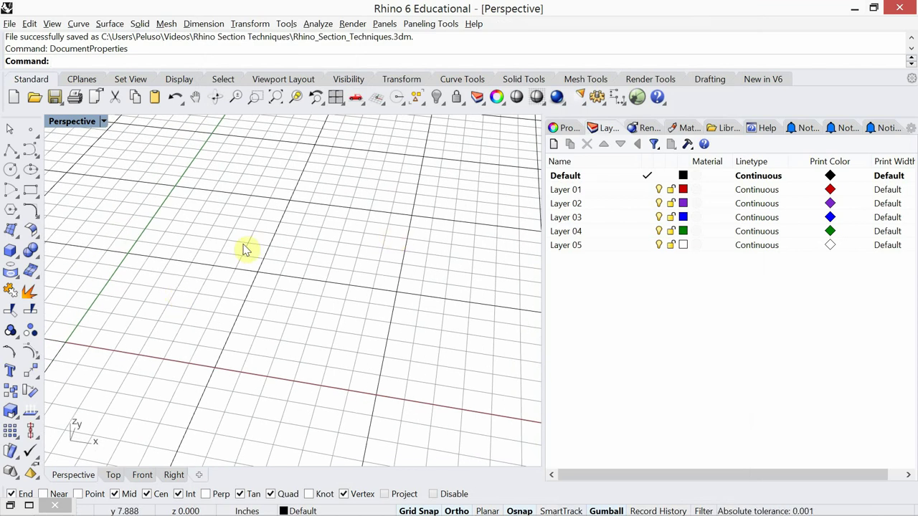
pyautogui.write('box')
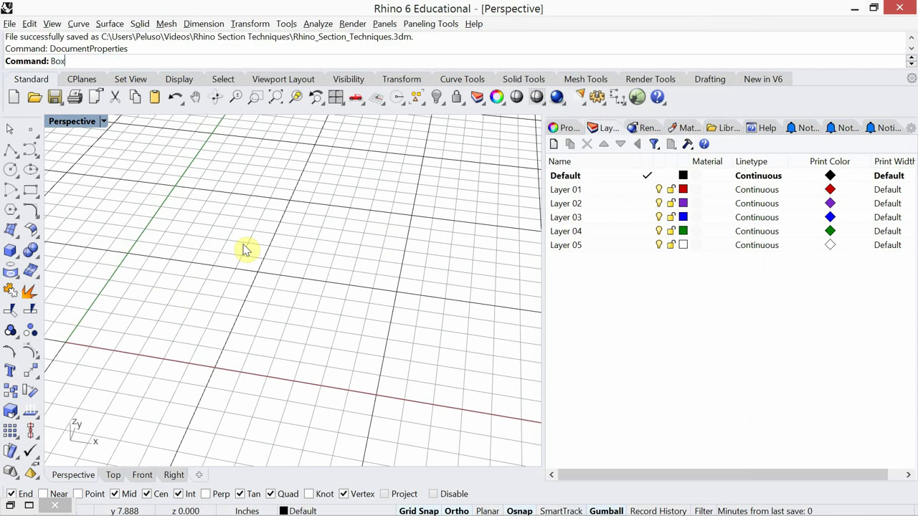
pyautogui.press('Return')
pyautogui.click(65, 342)
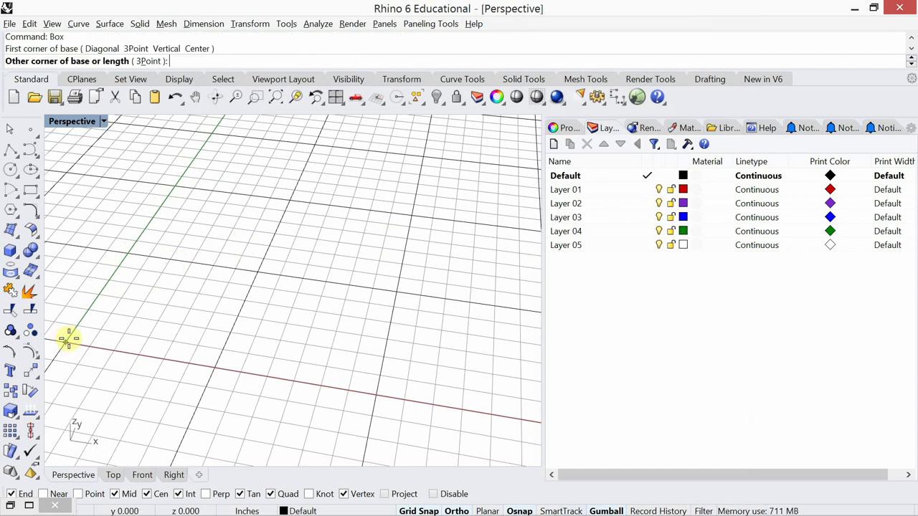
pyautogui.click(258, 271)
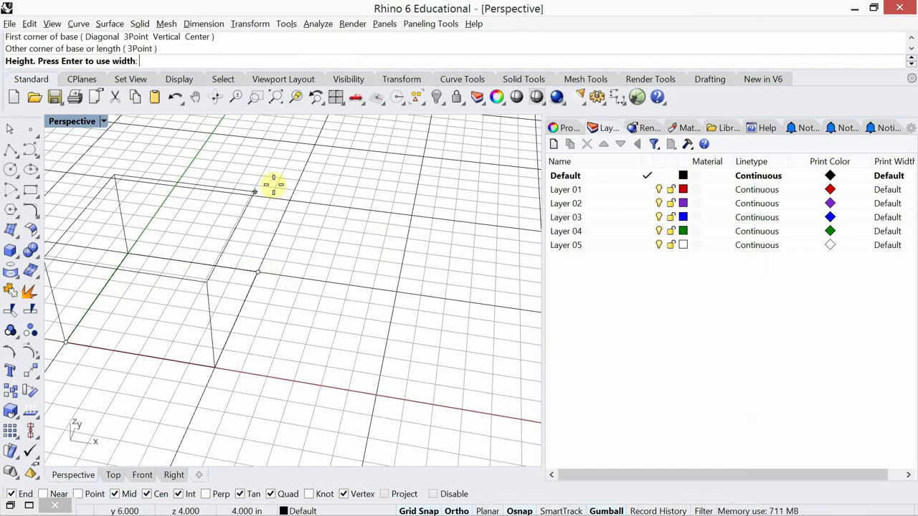
pyautogui.click(267, 167)
# Step: Set the Perspective viewport to Shaded display and view the box from the front corner
pyautogui.moveTo(286, 325); pyautogui.dragTo(352, 297, button='right')
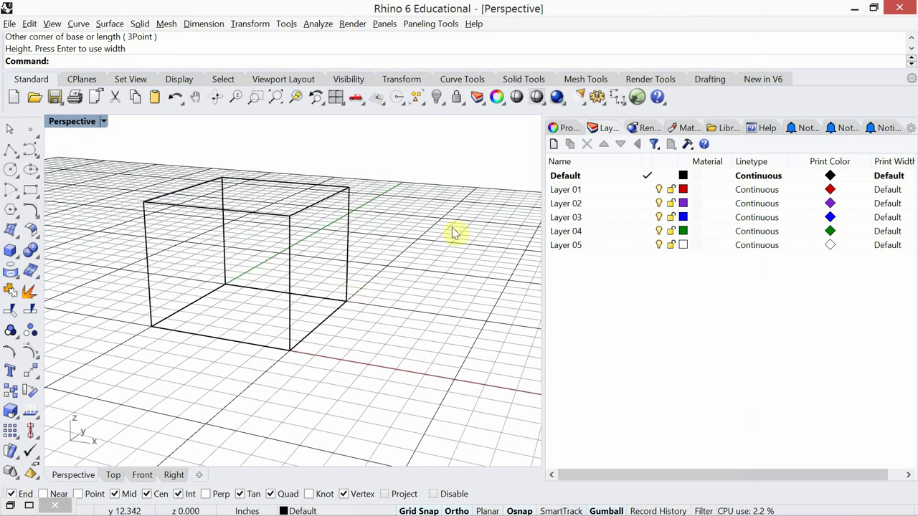
pyautogui.click(537, 98)
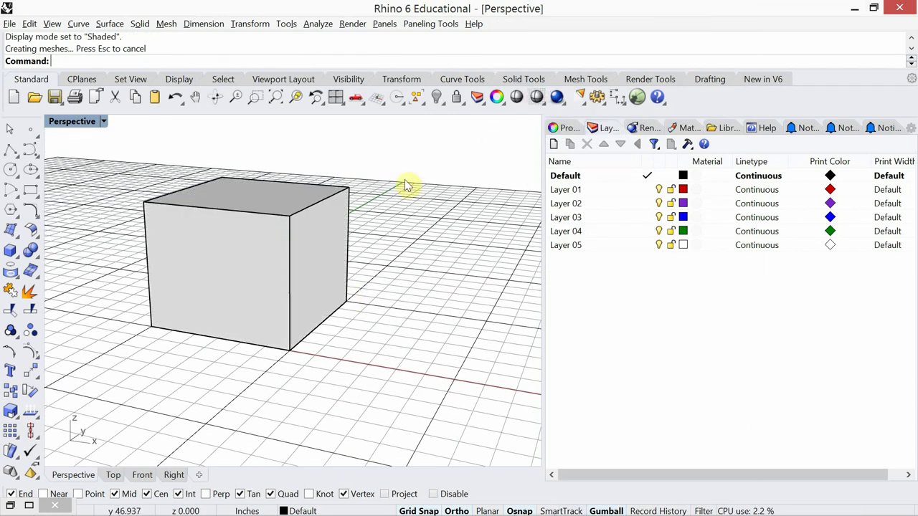
pyautogui.moveTo(289, 236)
pyautogui.mouseDown(button='right')
pyautogui.moveTo(293, 246)
pyautogui.moveTo(270, 250)
pyautogui.mouseUp(button='right')
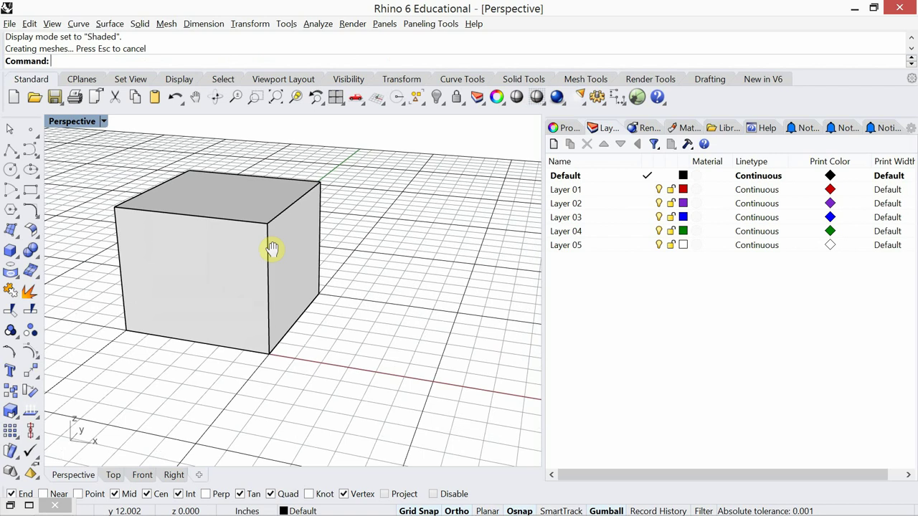
# Step: Switch to Grasshopper and restore its window down so the section notes sit beside the Rhino model
pyautogui.click(32, 506)
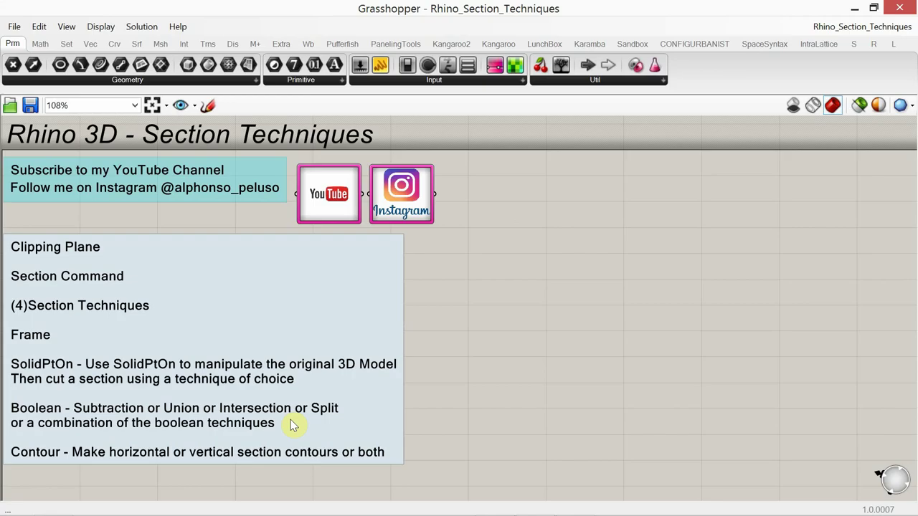
pyautogui.click(875, 7)
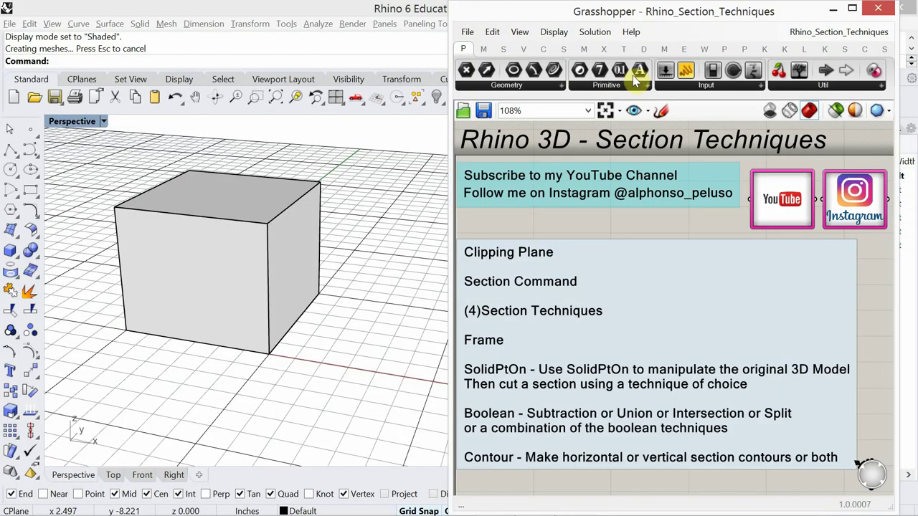
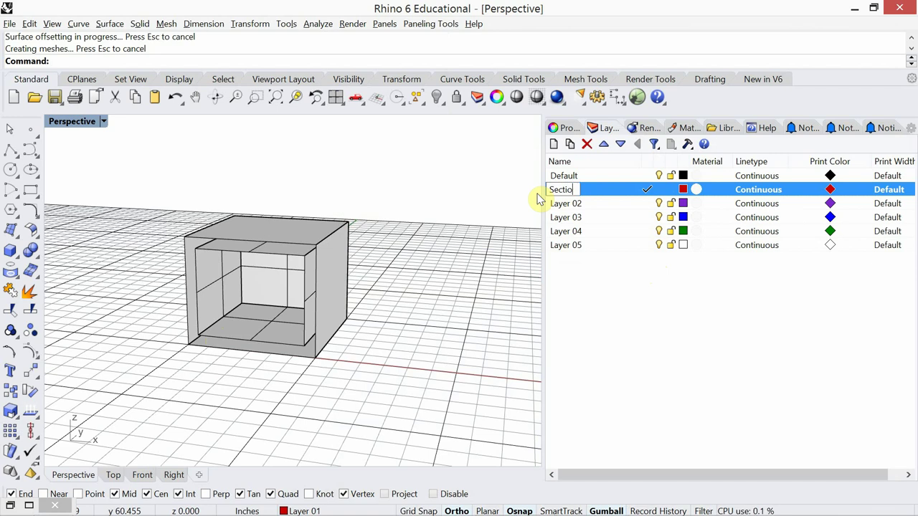
# Step: Finish renaming the red Layer 01 as Section Curves
pyautogui.write('Curve')
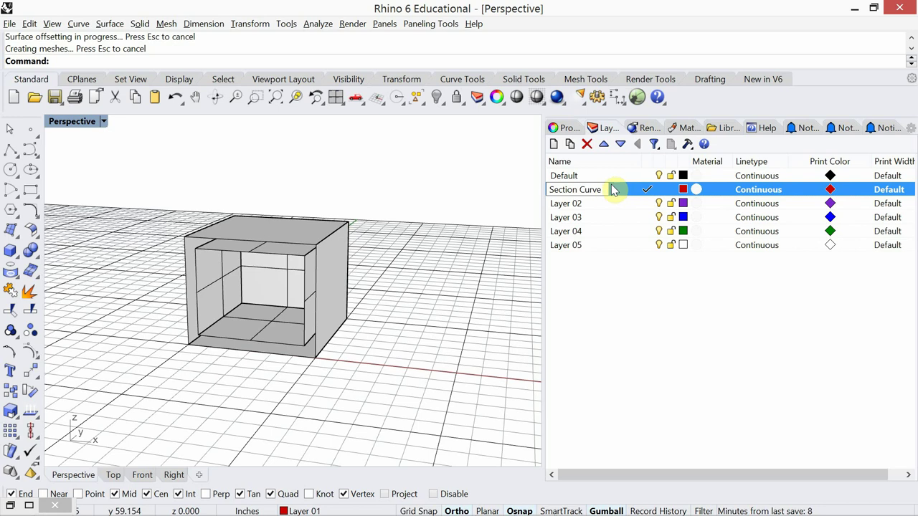
pyautogui.write('s')
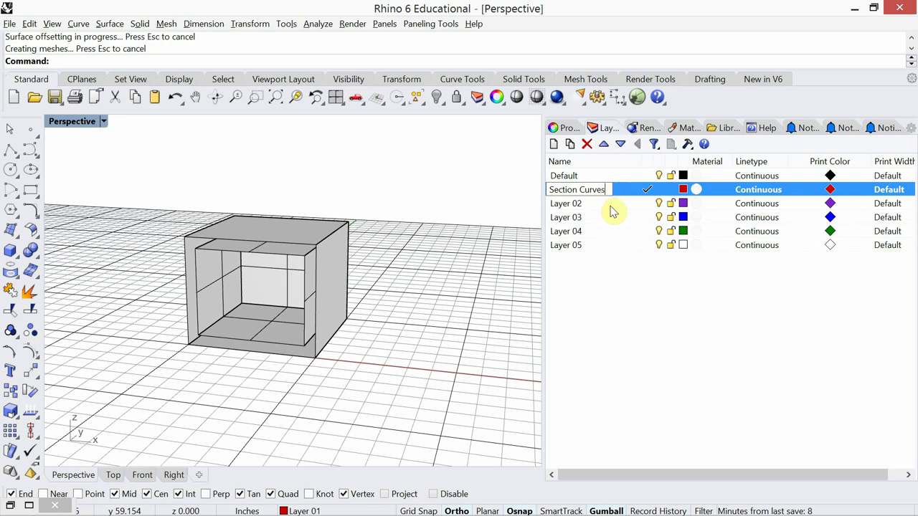
pyautogui.press('Return')
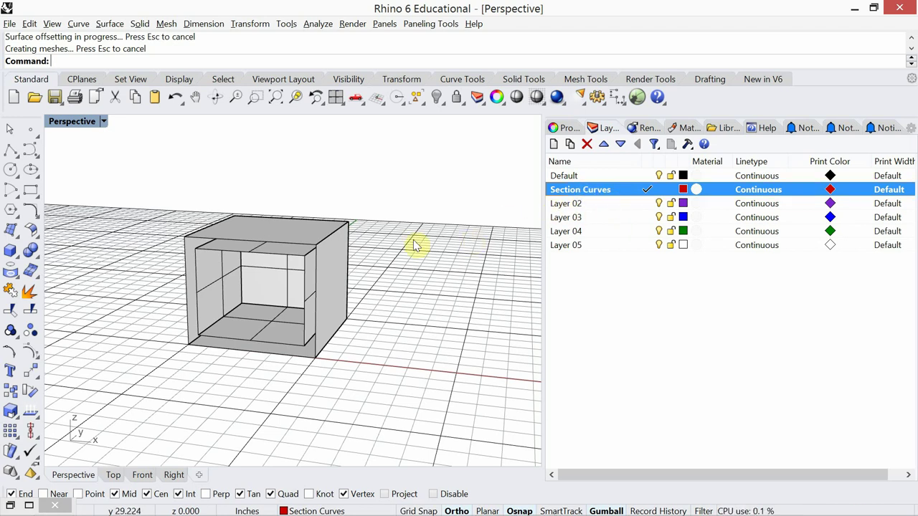
# Step: Draw a vertical rectangle on the Section Curves layer, tracing the outer edges of the hollow box's open front face
pyautogui.write('Rectangle')
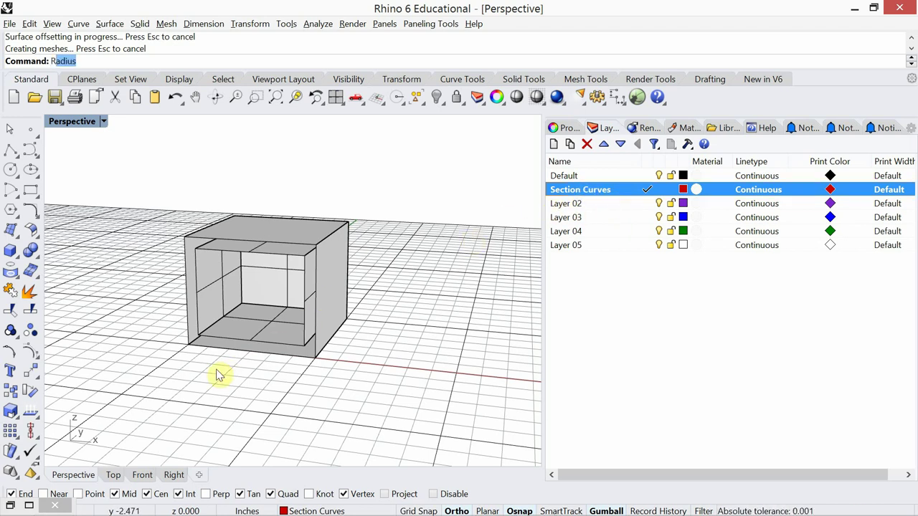
pyautogui.press('Return')
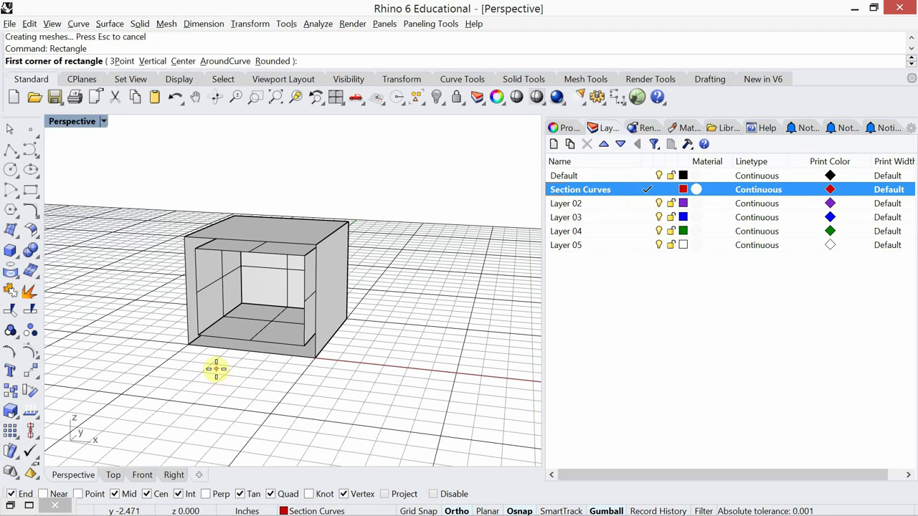
pyautogui.click(150, 61)
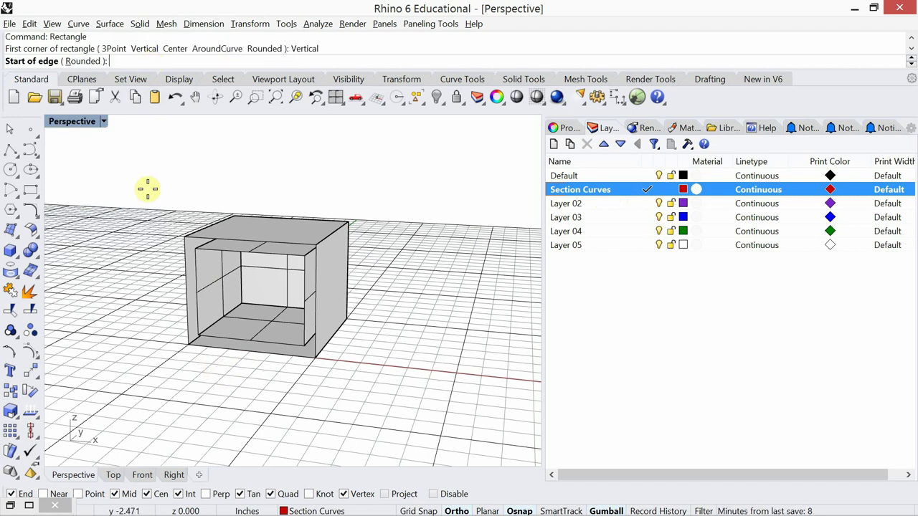
pyautogui.click(188, 348)
pyautogui.click(315, 357)
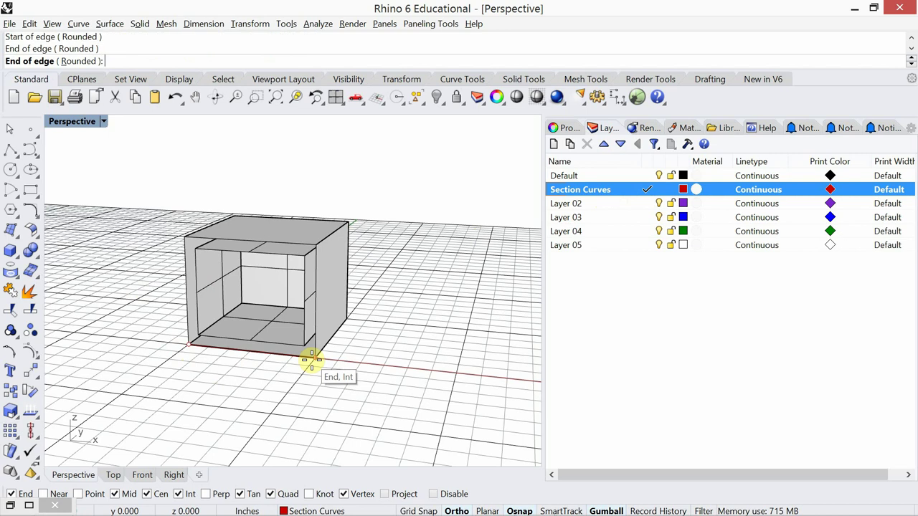
pyautogui.click(315, 247)
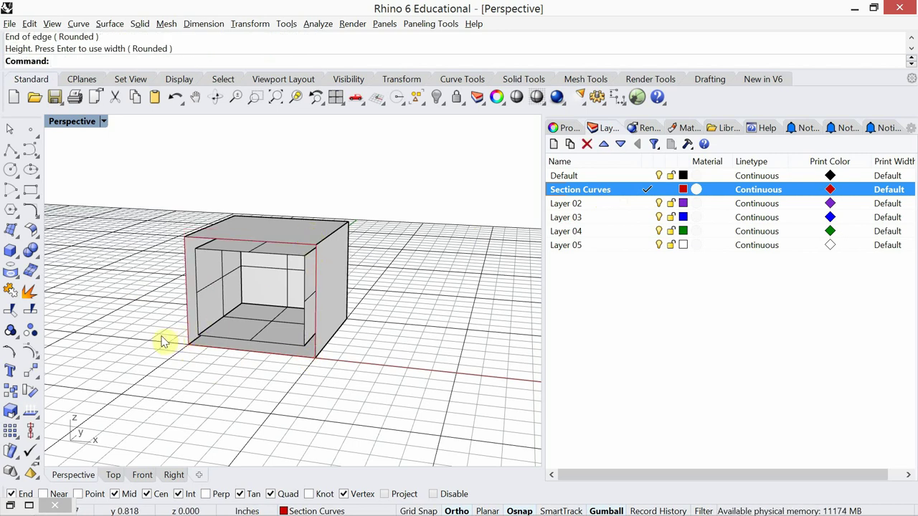
# Step: Draw a second vertical rectangle tracing the inner edges of the box's front opening
pyautogui.press('Return')
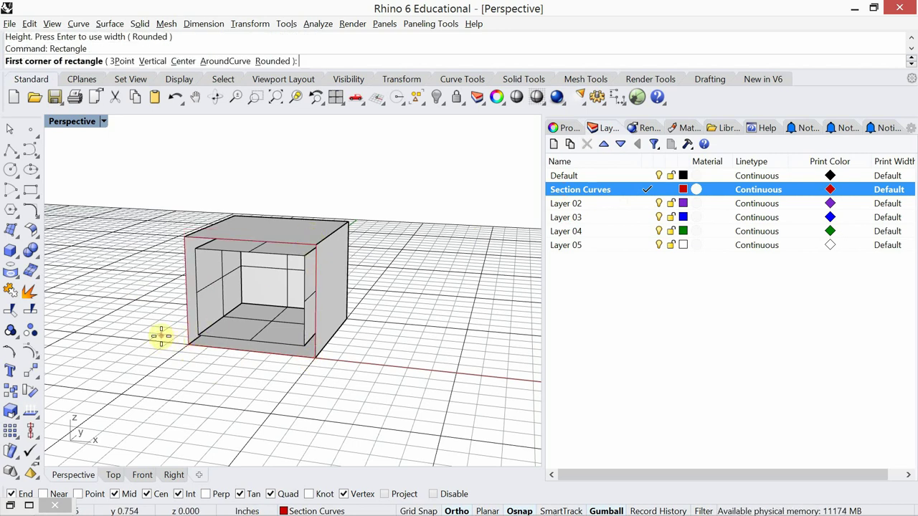
pyautogui.click(152, 61)
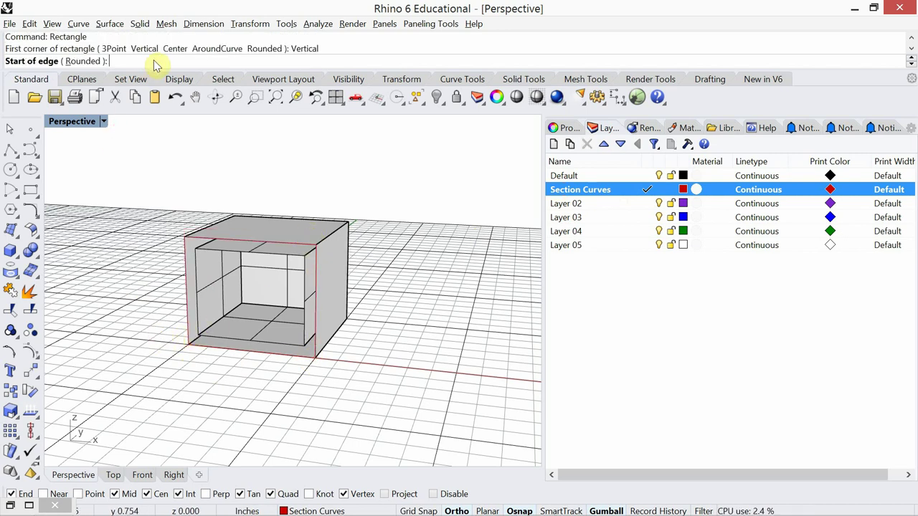
pyautogui.click(200, 336)
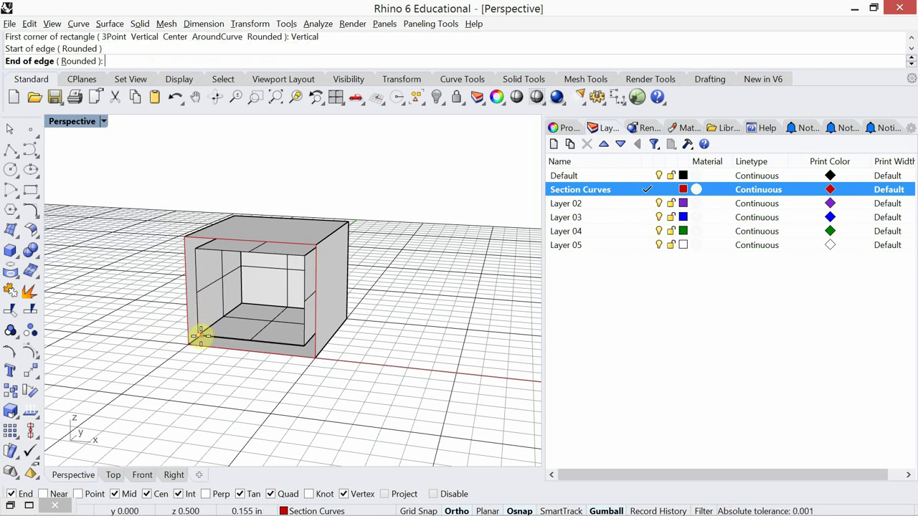
pyautogui.click(304, 347)
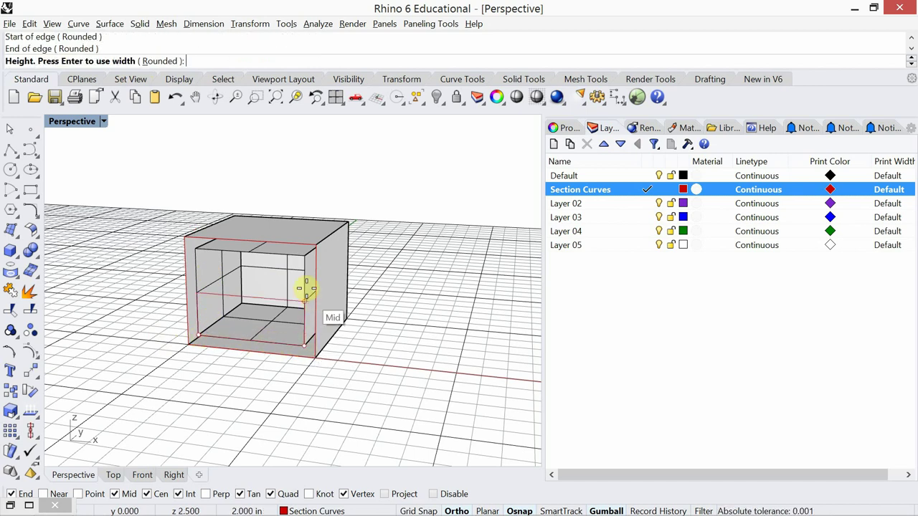
pyautogui.click(301, 260)
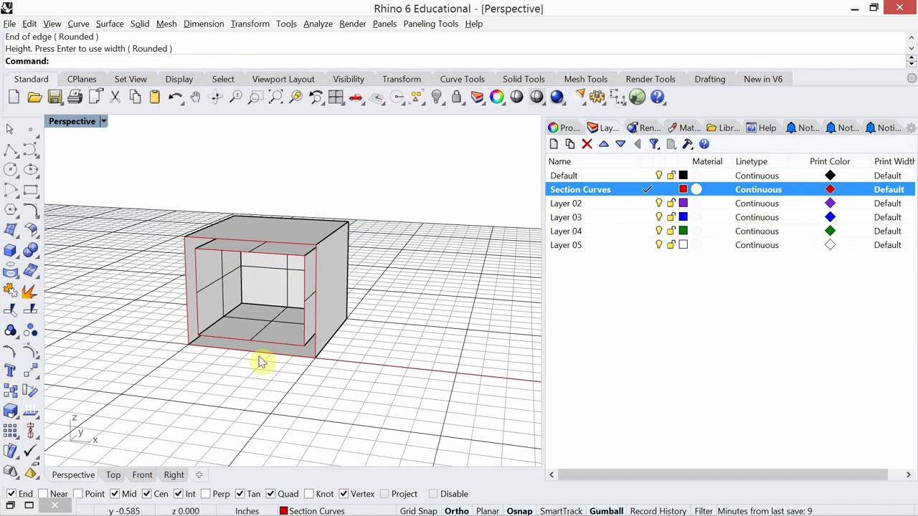
# Step: Hide the Default layer to inspect the two section curves on their own, and show it again
pyautogui.scroll(3, 244, 338)
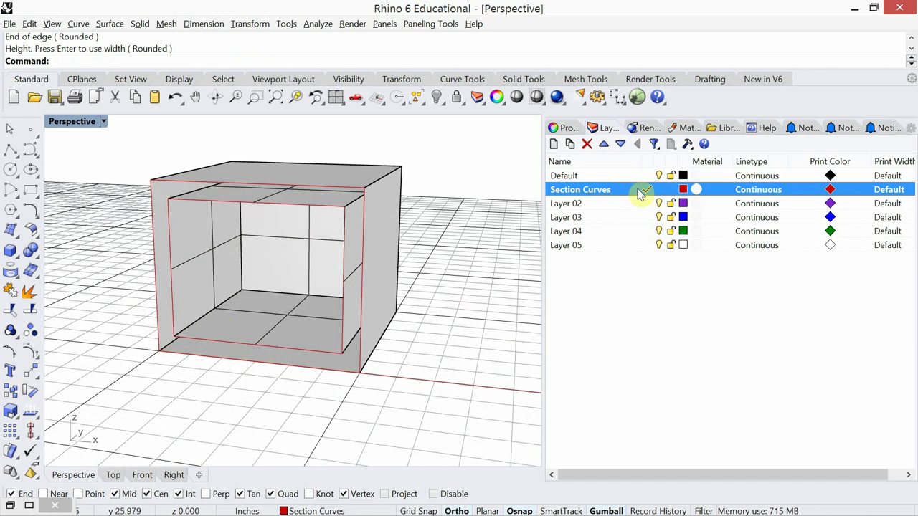
pyautogui.click(658, 176)
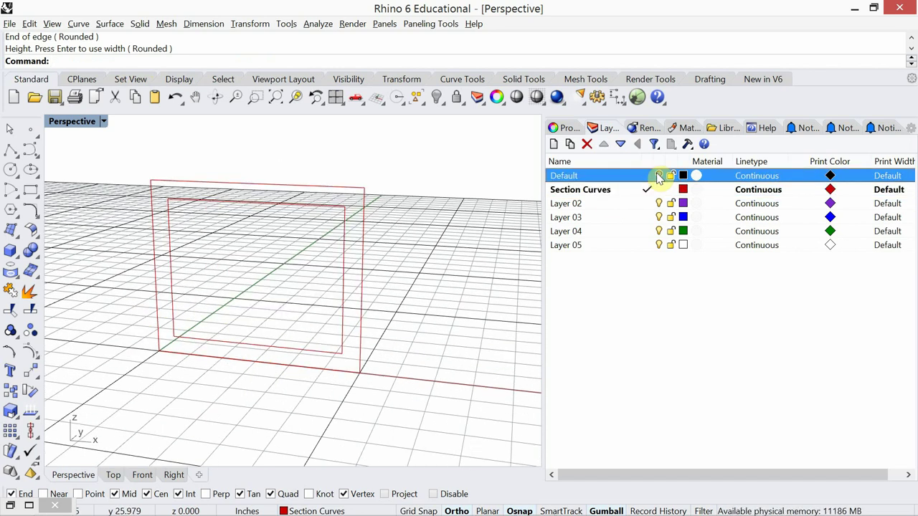
pyautogui.click(659, 176)
# Step: Make Layer 02 the current layer and rename it as Hatch
pyautogui.click(578, 206)
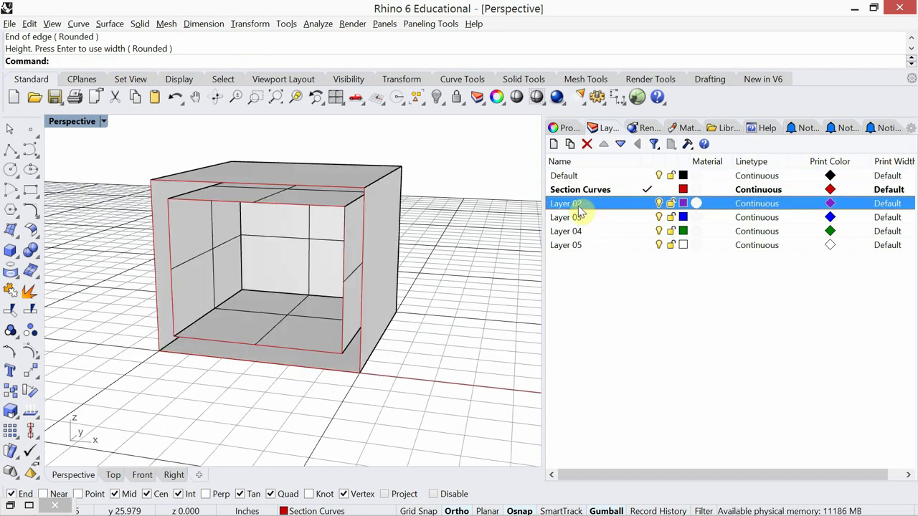
pyautogui.click(578, 206)
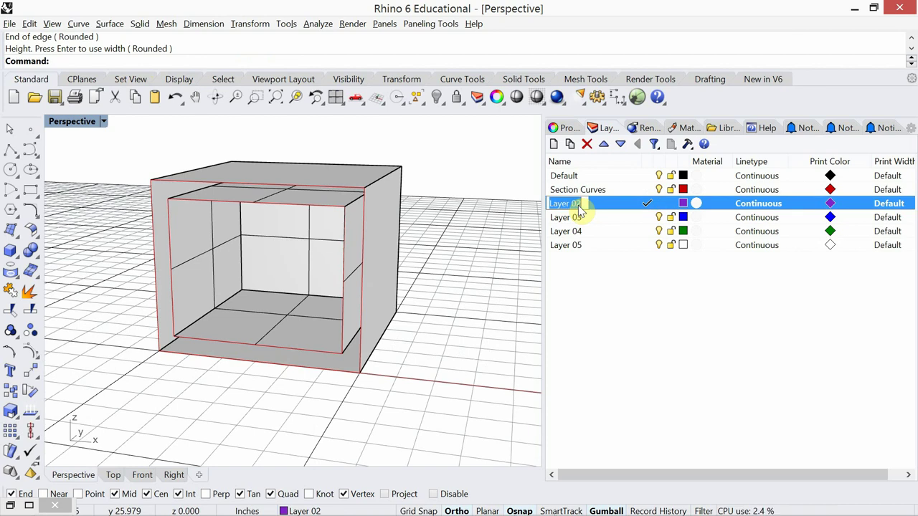
pyautogui.write('H')
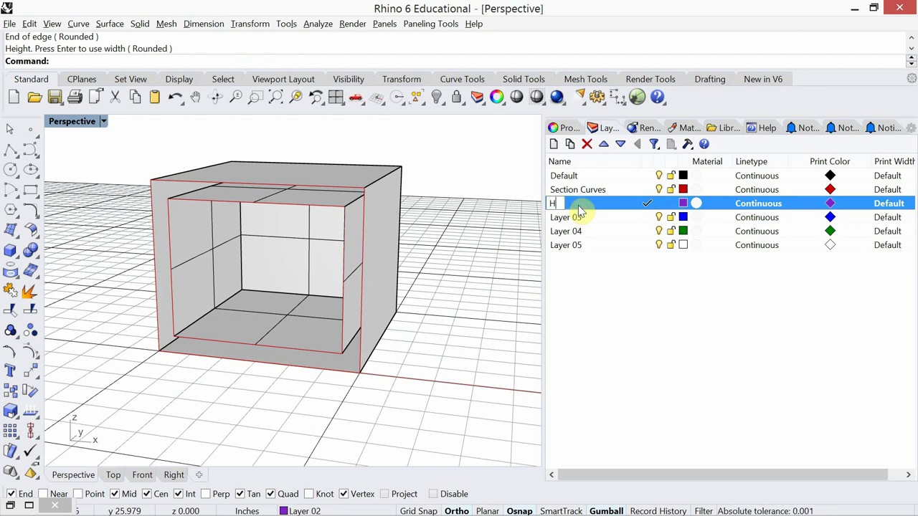
pyautogui.write('atch')
pyautogui.press('Return')
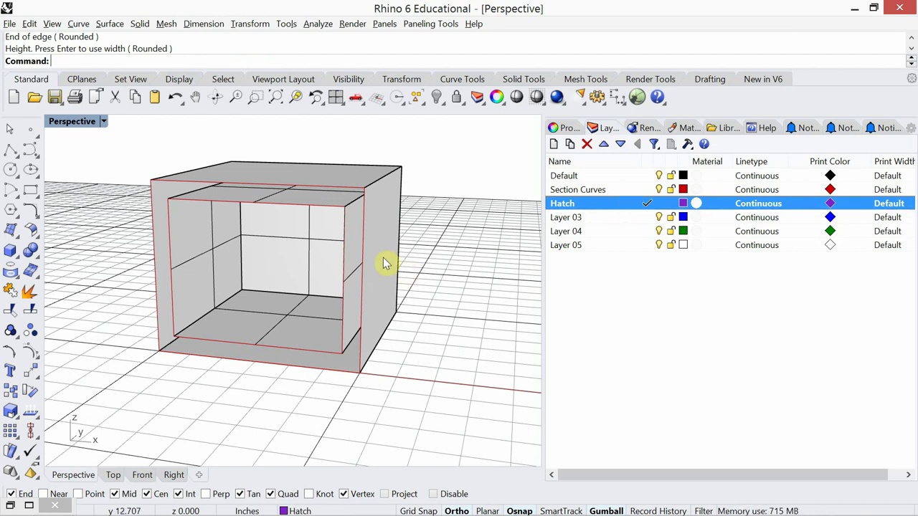
# Step: Start a hatch bounded by the outer and inner section curves on the box's front face
pyautogui.write('Hatch')
pyautogui.press('Return')
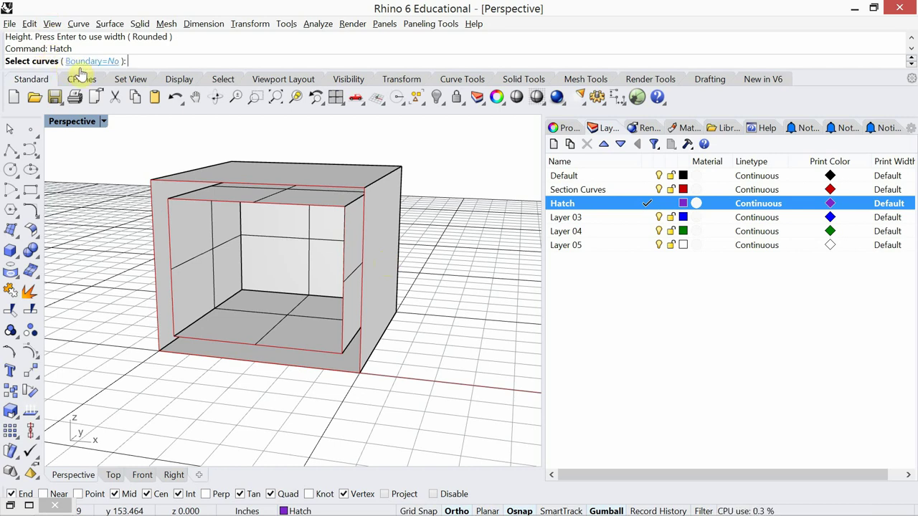
pyautogui.click(165, 187)
pyautogui.click(203, 212)
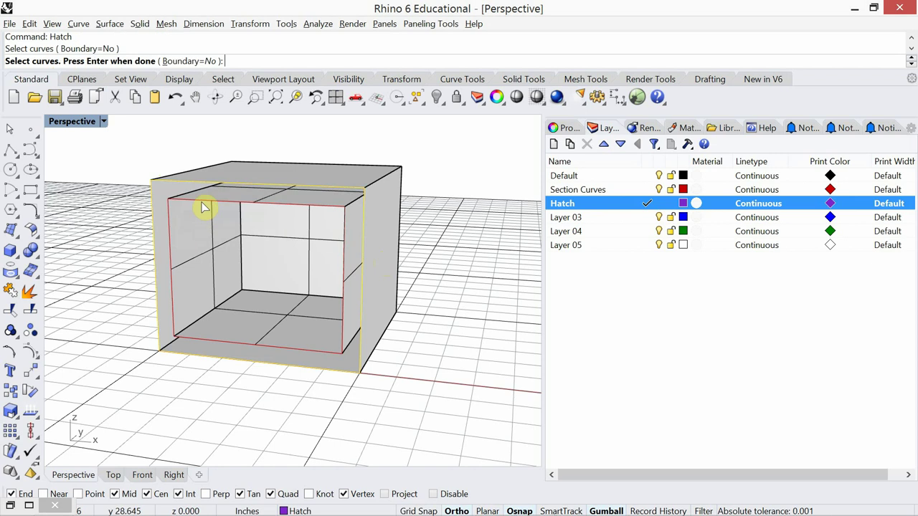
pyautogui.click(204, 208)
pyautogui.click(215, 237)
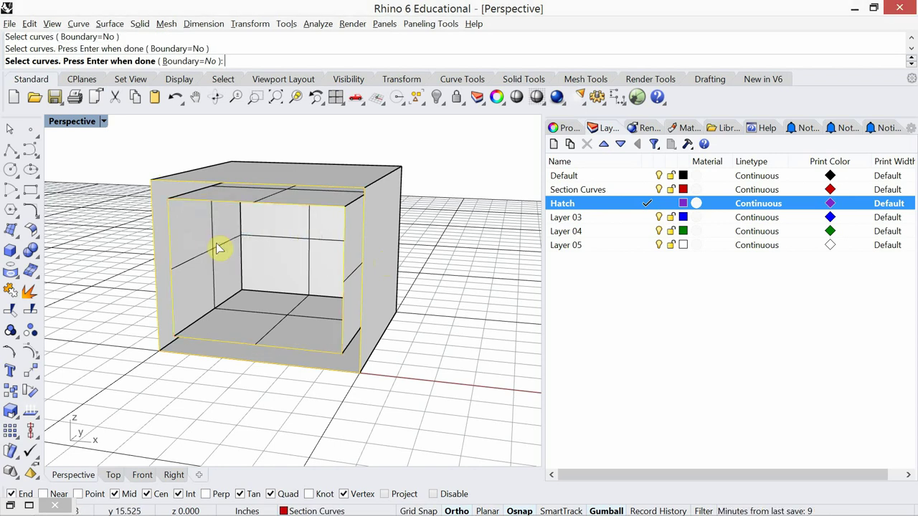
pyautogui.press('Return')
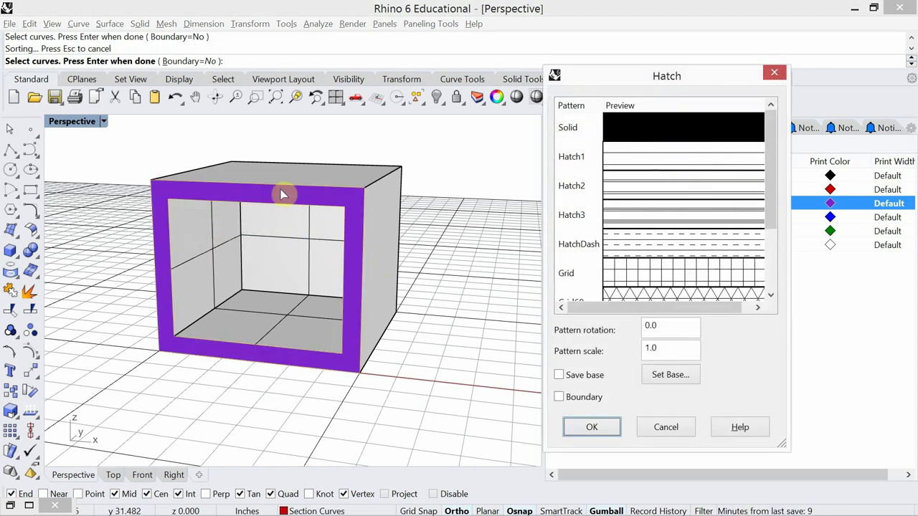
# Step: Browse the hatch patterns, preview Grid, and fill the area between the section curves with the Solid pattern
pyautogui.moveTo(626, 85); pyautogui.dragTo(538, 63)
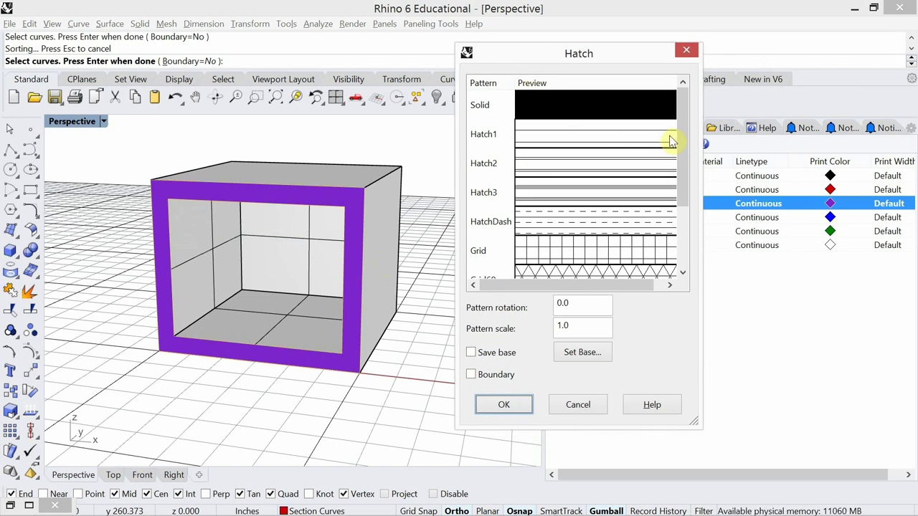
pyautogui.moveTo(685, 128); pyautogui.dragTo(706, 217)
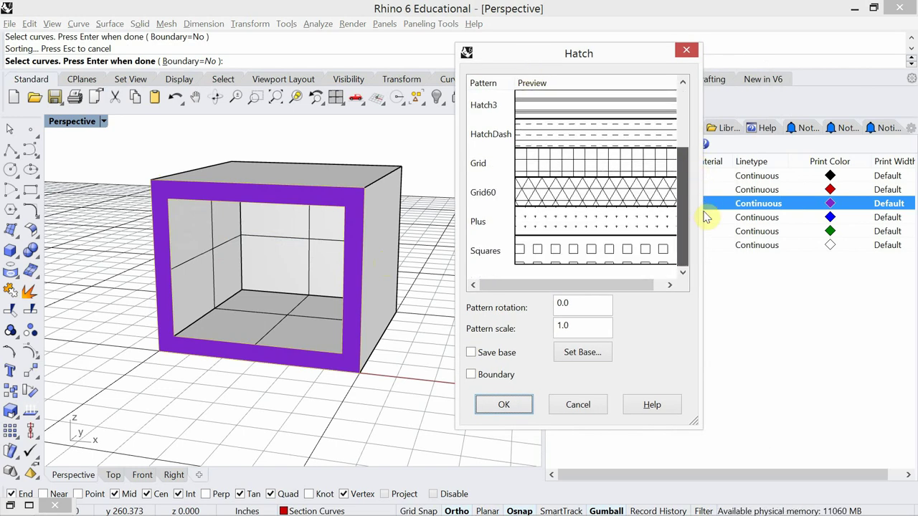
pyautogui.moveTo(686, 180); pyautogui.dragTo(679, 115)
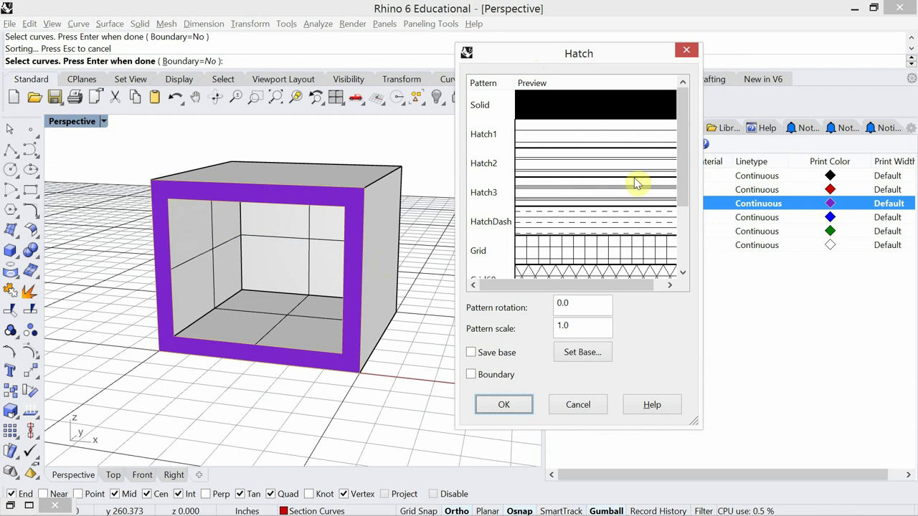
pyautogui.click(588, 227)
pyautogui.click(590, 253)
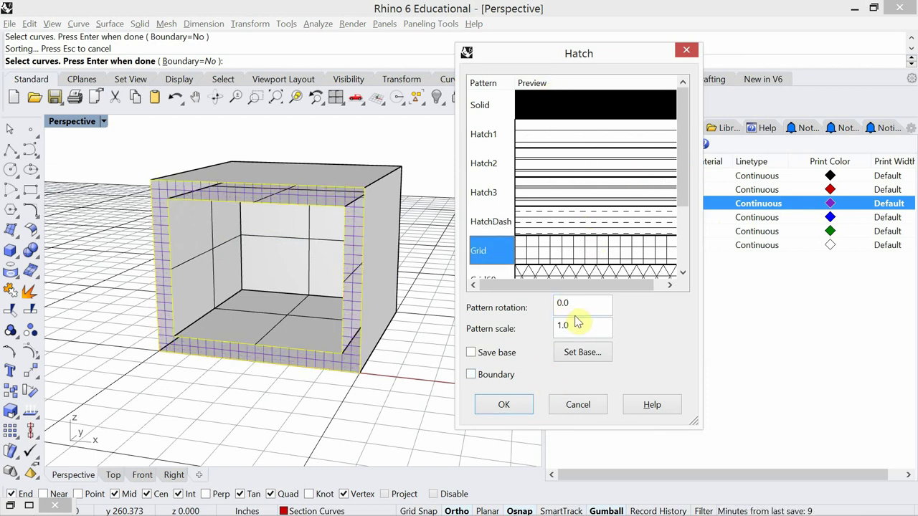
pyautogui.click(572, 107)
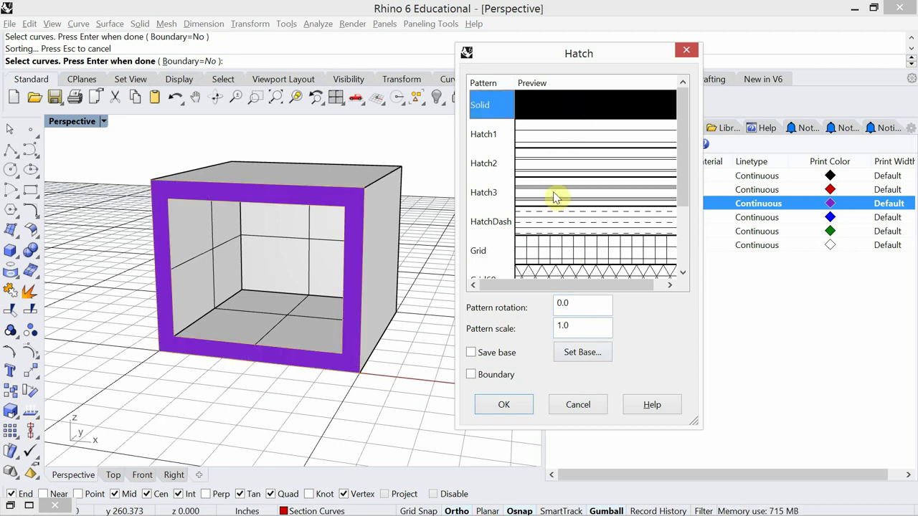
pyautogui.click(505, 405)
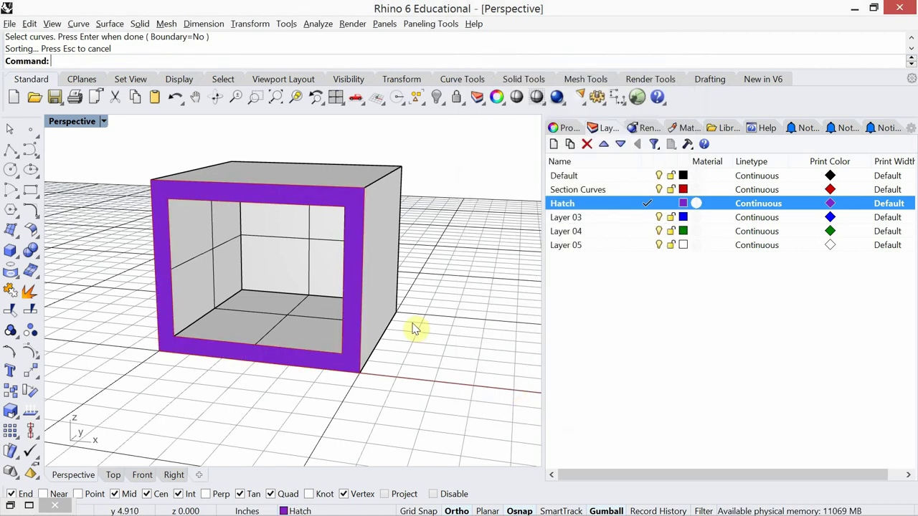
# Step: Switch the Perspective viewport to the Pen display mode
pyautogui.press('Down')
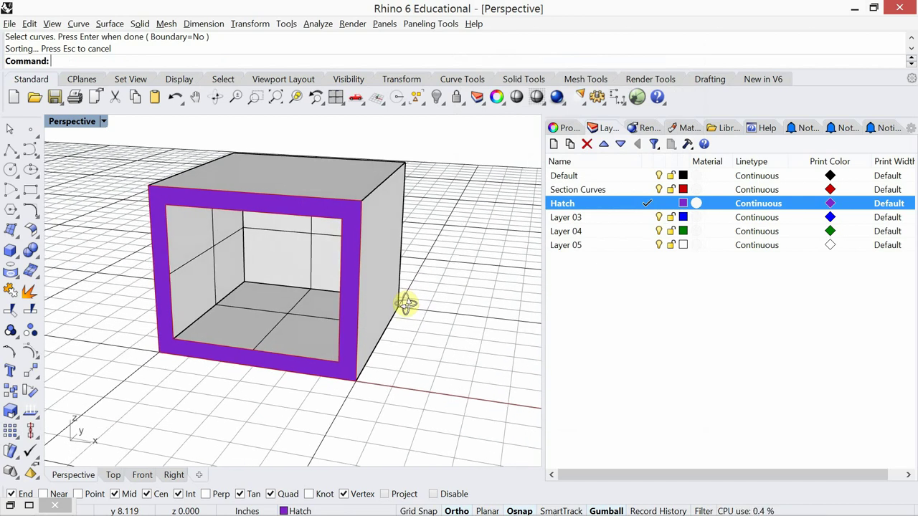
pyautogui.keyDown('shift'); pyautogui.moveTo(419, 310); pyautogui.dragTo(402, 303, button='right'); pyautogui.keyUp('shift')
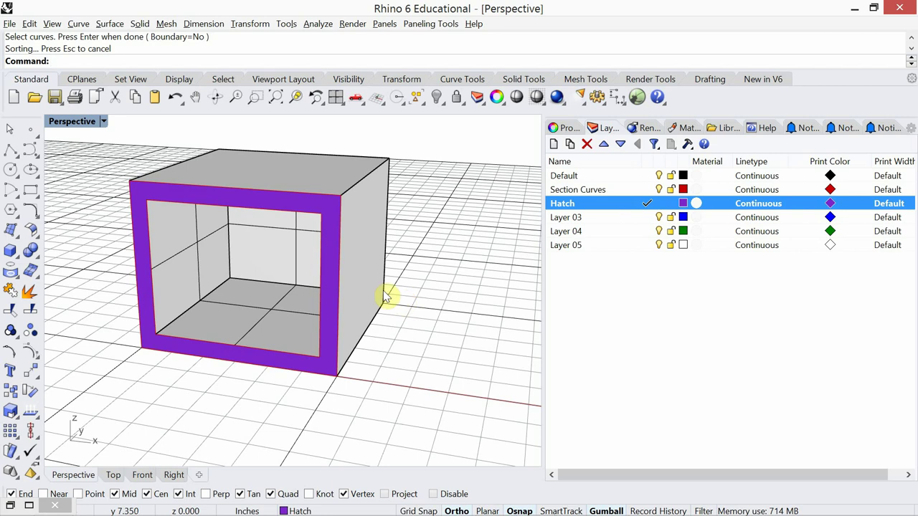
pyautogui.click(106, 125)
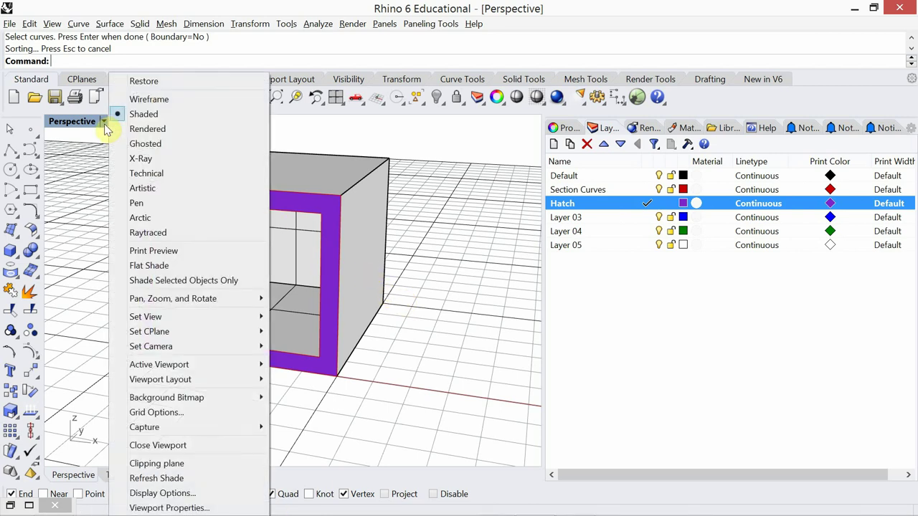
pyautogui.click(155, 204)
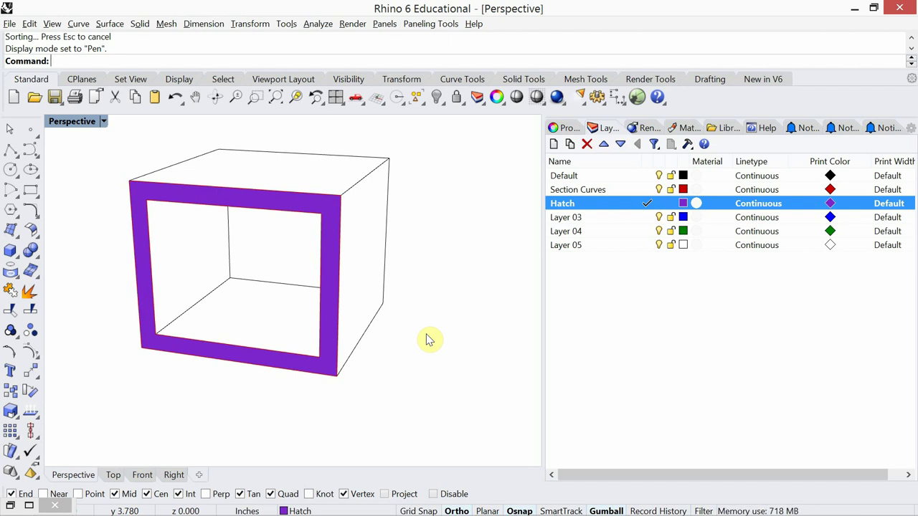
# Step: Run PrintDisplay and set its state to On for the model viewports
pyautogui.write('Print')
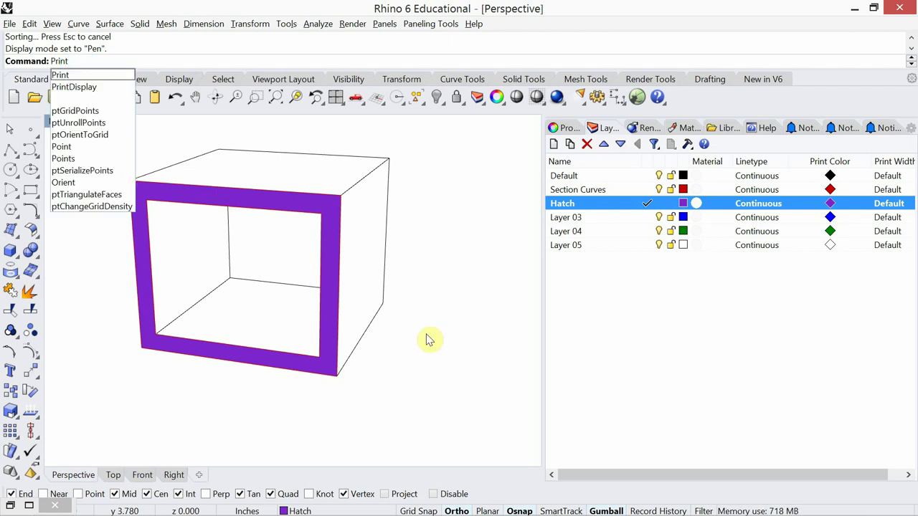
pyautogui.click(79, 88)
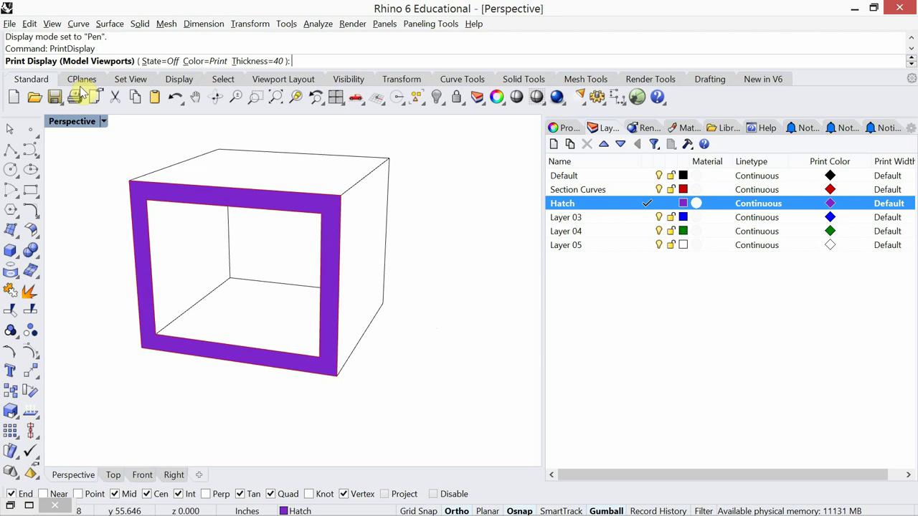
pyautogui.click(156, 64)
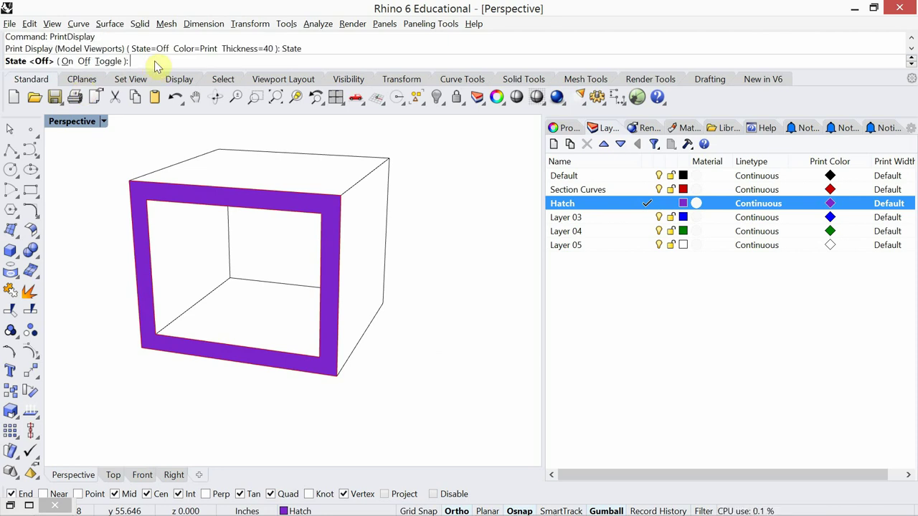
pyautogui.click(66, 61)
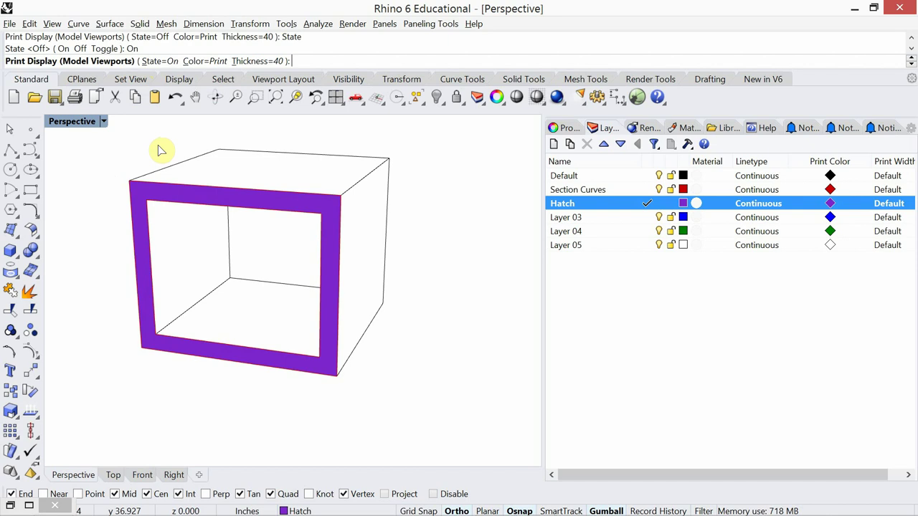
pyautogui.press('Return')
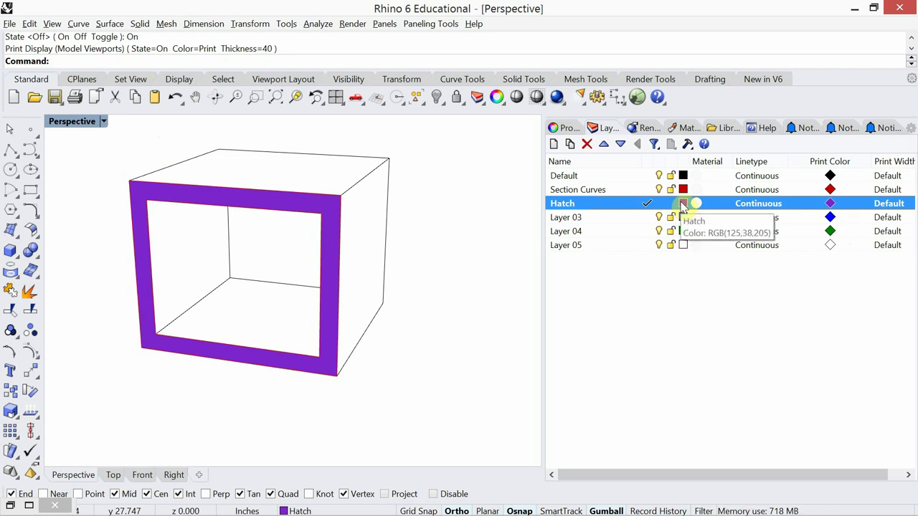
# Step: Change the Hatch layer's print color to a magenta hue
pyautogui.click(829, 203)
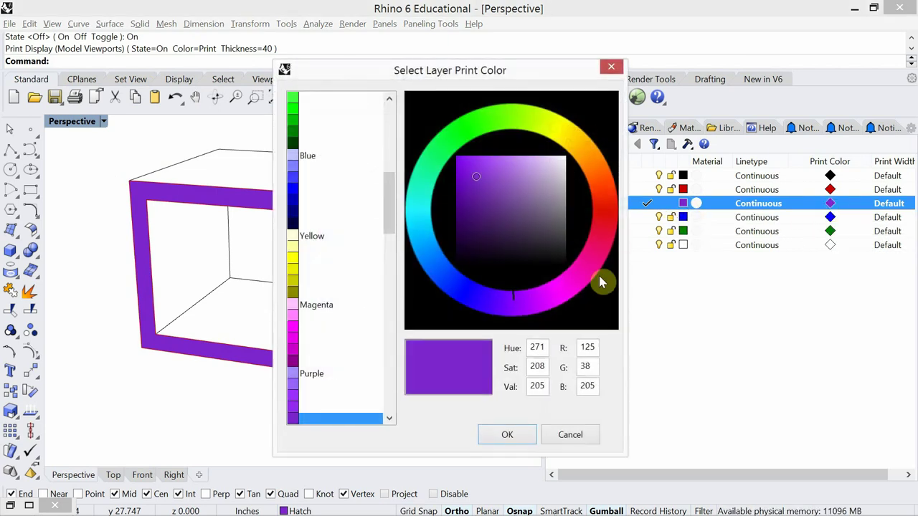
pyautogui.click(578, 287)
pyautogui.click(530, 437)
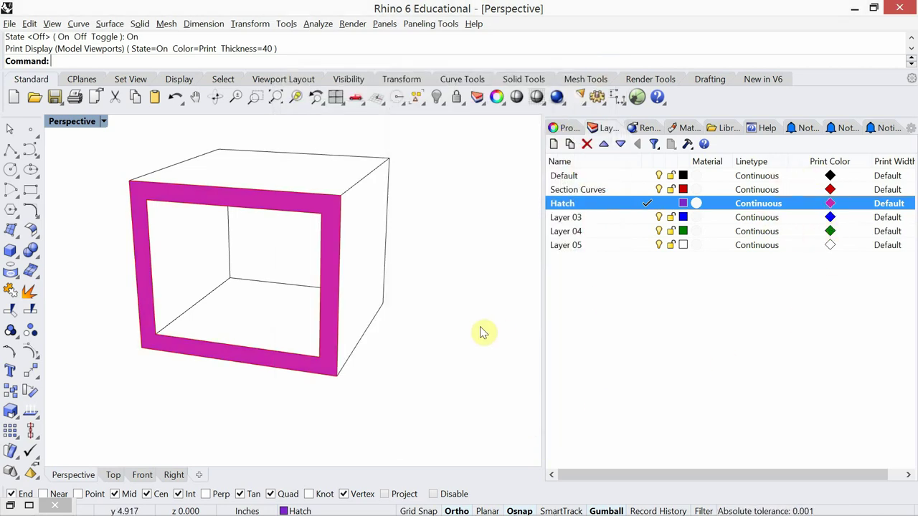
# Step: Make Layer 03 the current layer and rename it as Heavy Lines
pyautogui.doubleClick(574, 218)
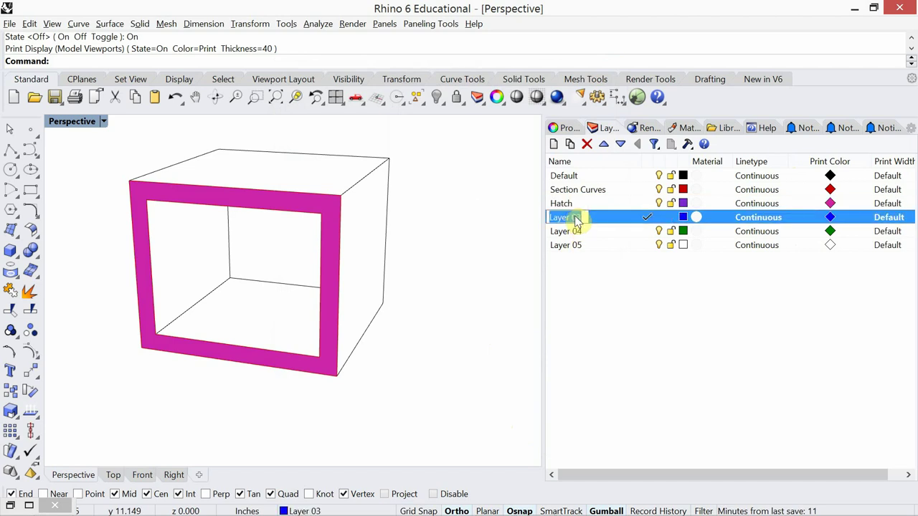
pyautogui.write('Heavy')
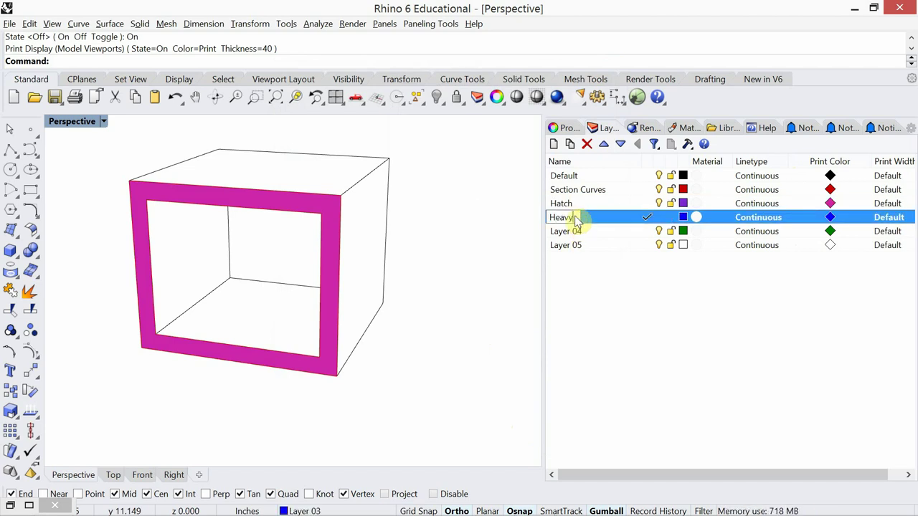
pyautogui.write(' Lines')
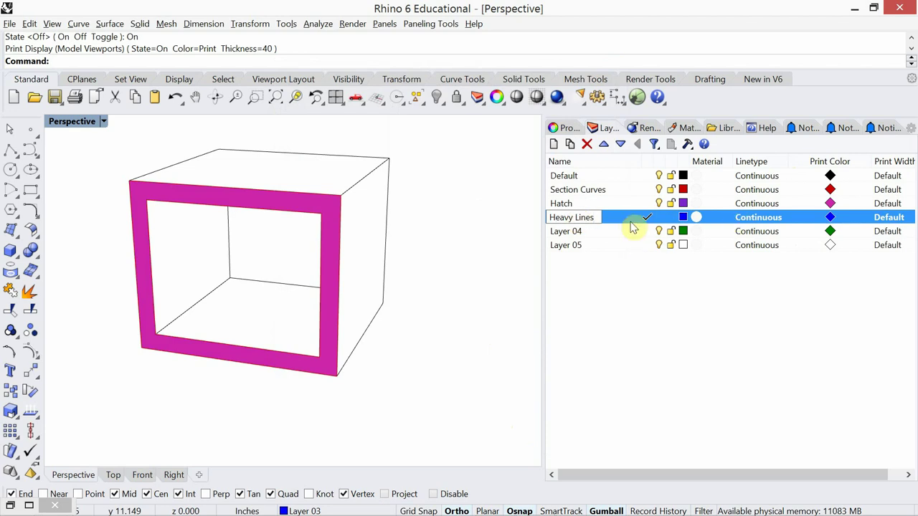
pyautogui.press('Return')
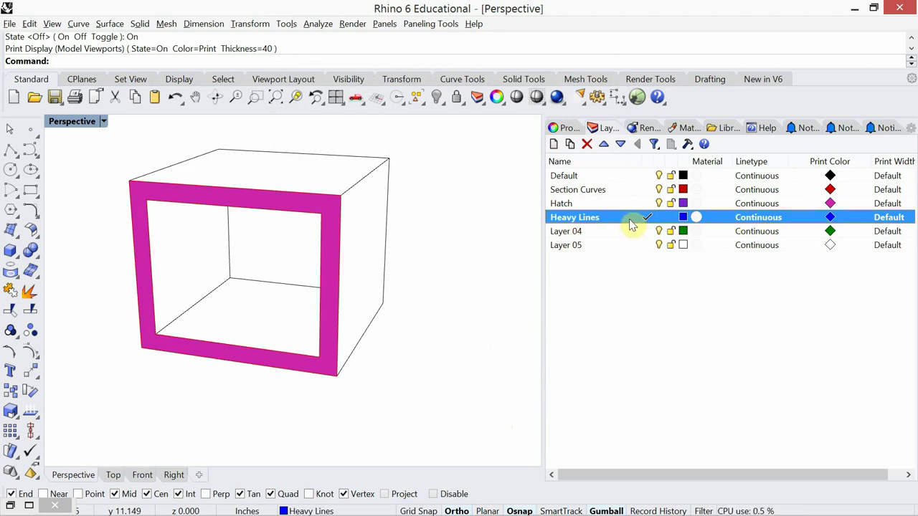
# Step: Set the Heavy Lines layer's print color to Black and its print width to 1 mm
pyautogui.click(831, 218)
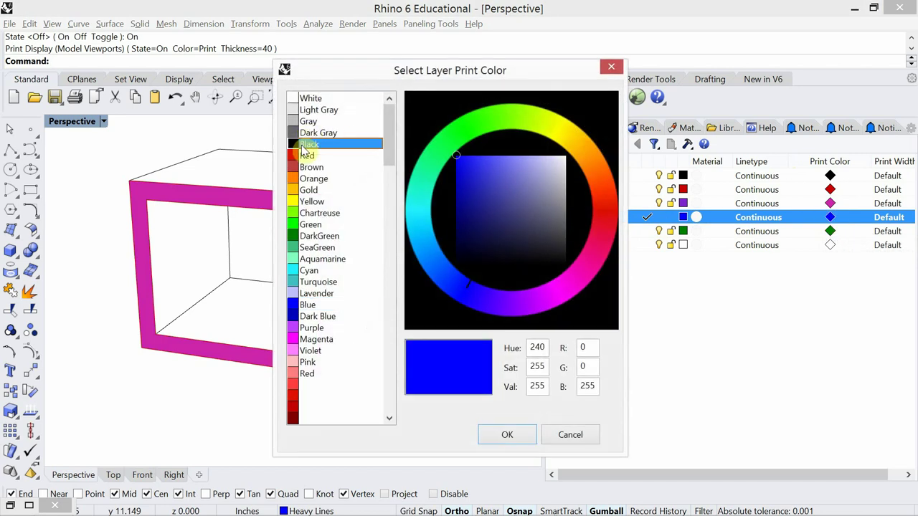
pyautogui.click(304, 148)
pyautogui.click(505, 434)
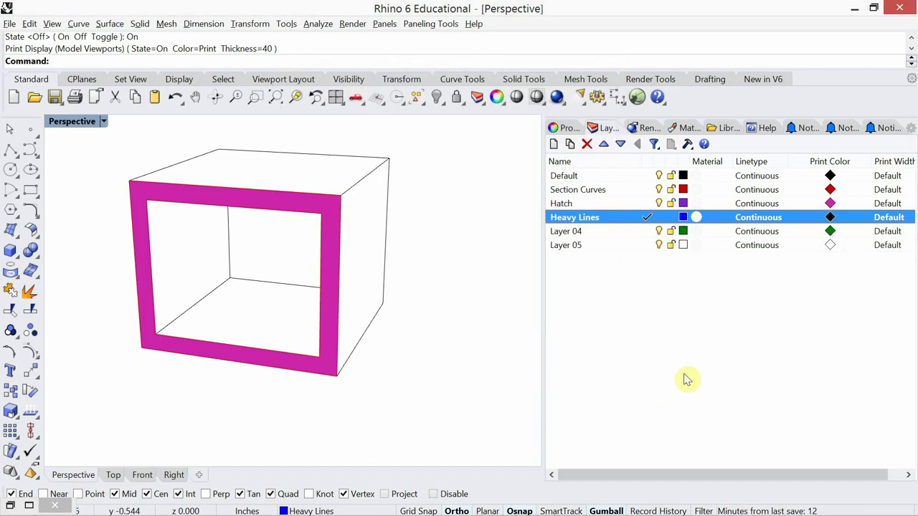
pyautogui.click(891, 219)
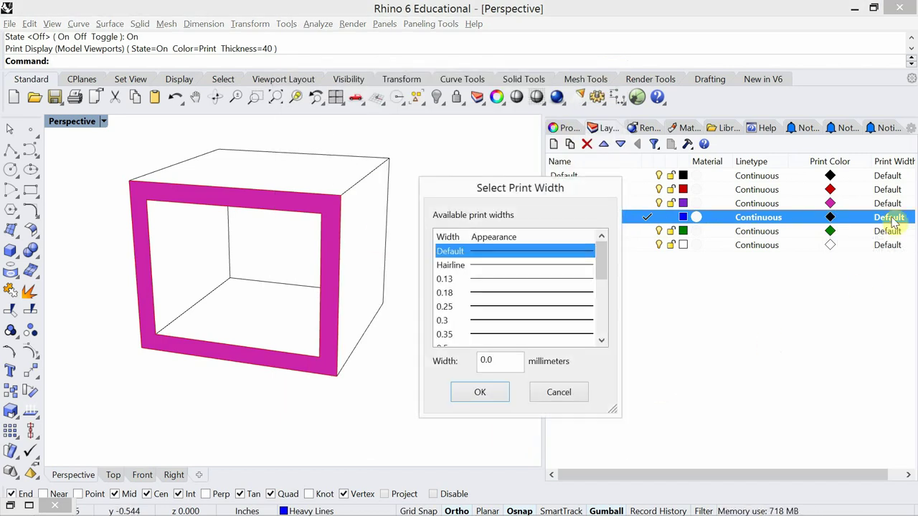
pyautogui.moveTo(602, 267); pyautogui.dragTo(607, 305)
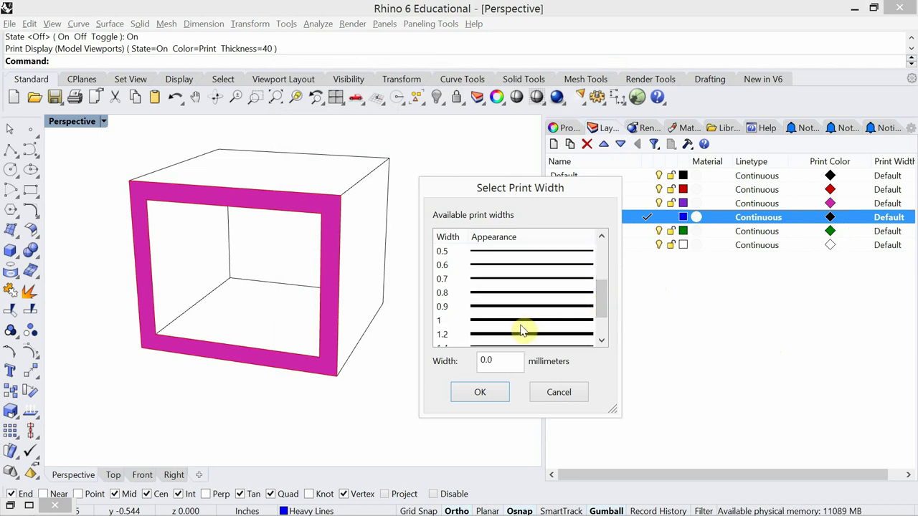
pyautogui.click(520, 321)
pyautogui.click(480, 392)
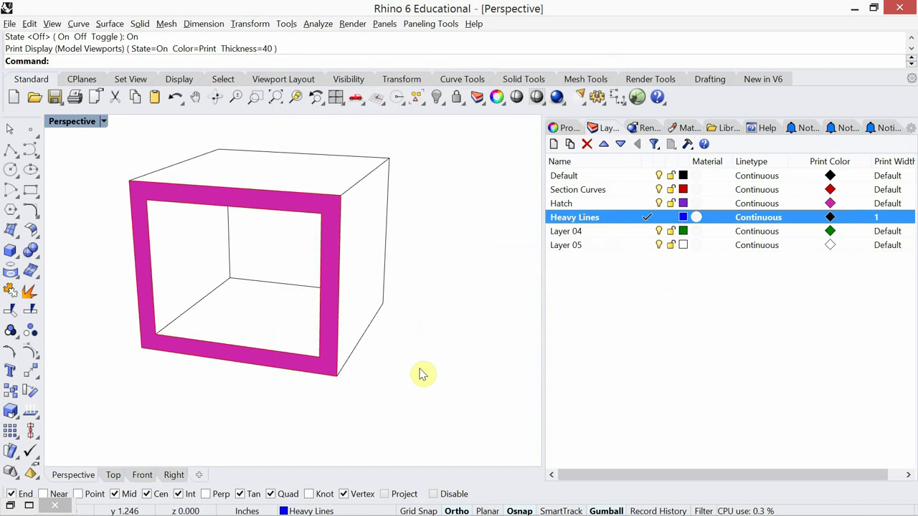
# Step: Trace the hatched box's right side on the Heavy Lines layer with a polyline along its lower, back vertical and upper outer edges
pyautogui.write('Polyline')
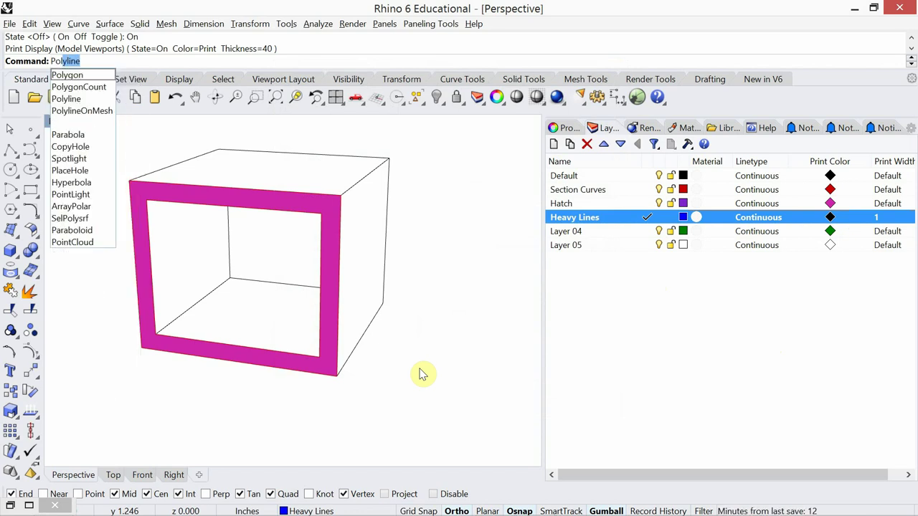
pyautogui.press('Return')
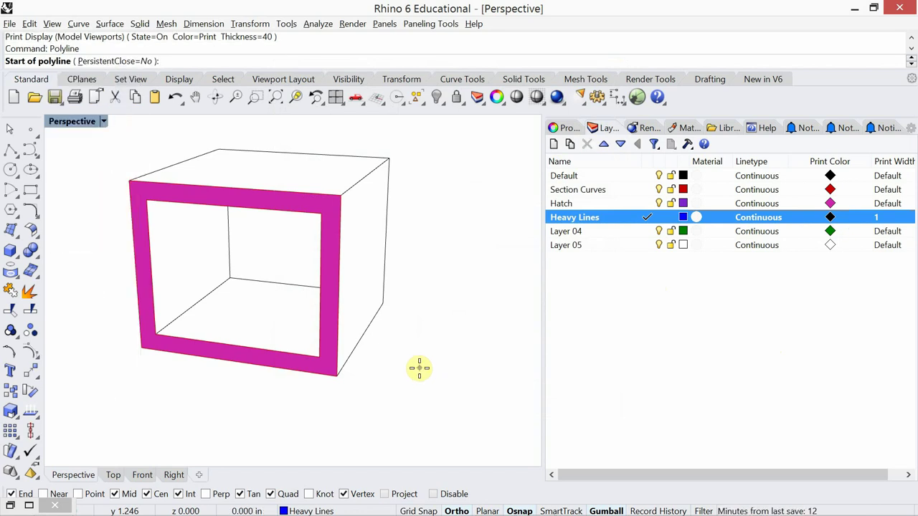
pyautogui.click(339, 374)
pyautogui.click(383, 308)
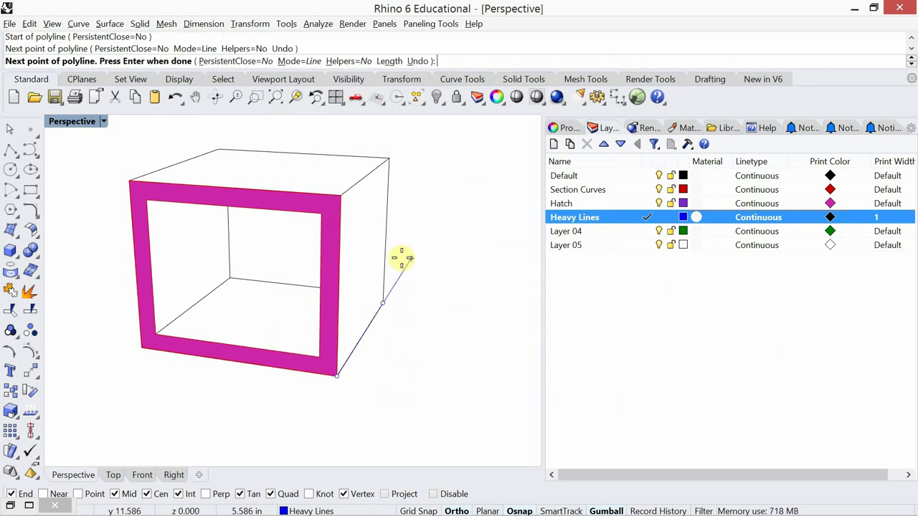
pyautogui.click(385, 161)
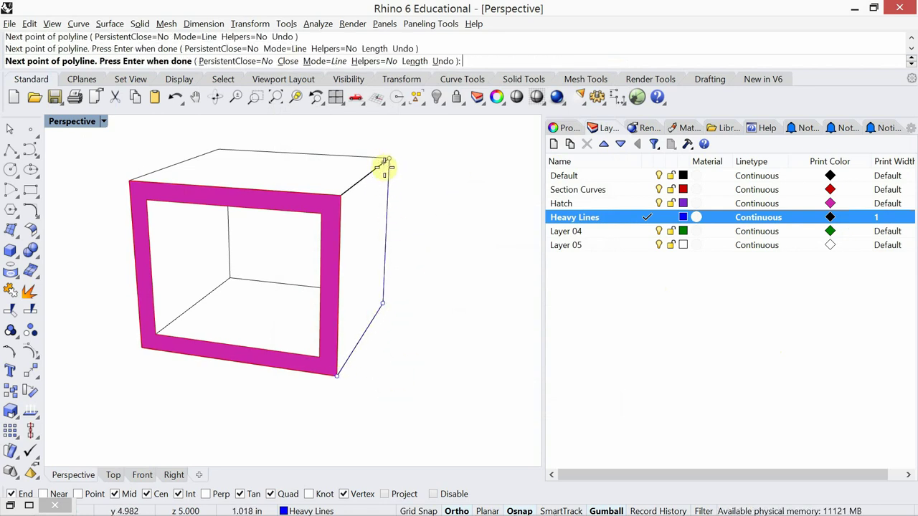
pyautogui.click(345, 192)
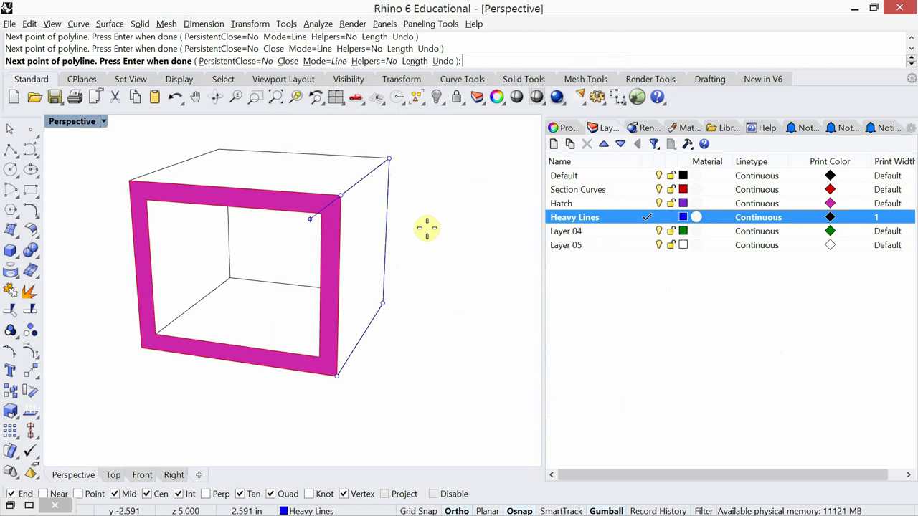
pyautogui.press('Return')
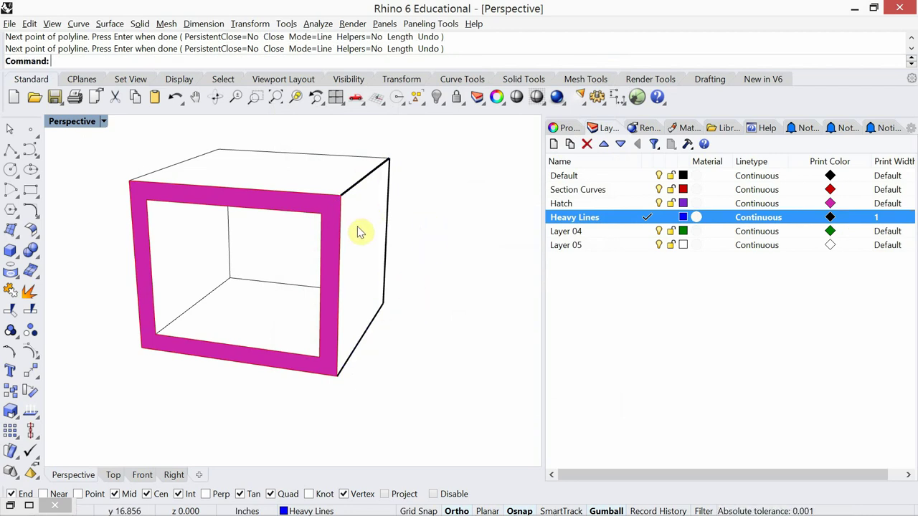
# Step: Draw a second heavy polyline along the hatched box's top back edge and top left edge, ending at the section face's upper-left corner
pyautogui.moveTo(367, 243); pyautogui.dragTo(368, 251, button='right')
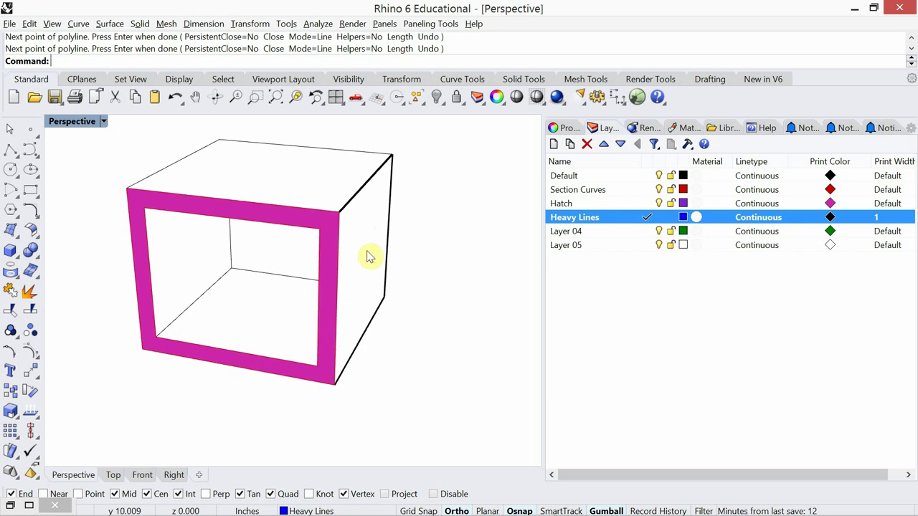
pyautogui.write('O')
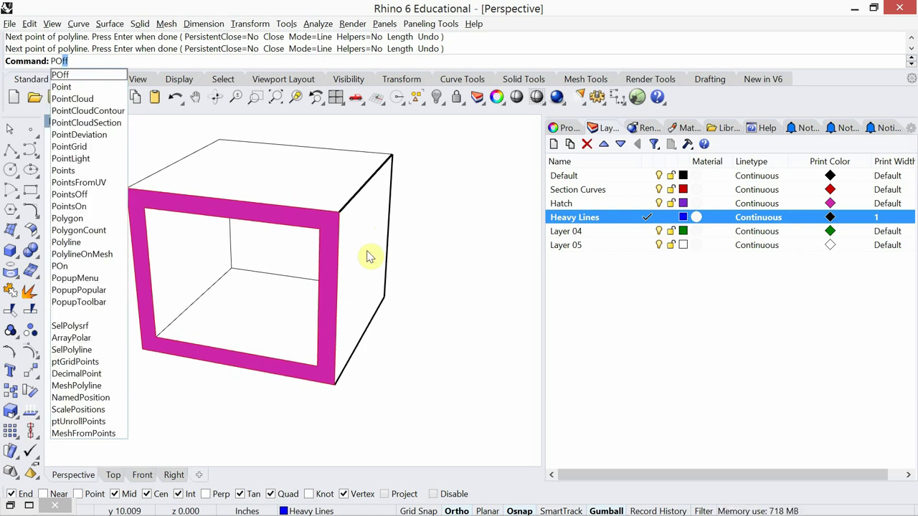
pyautogui.write('ly')
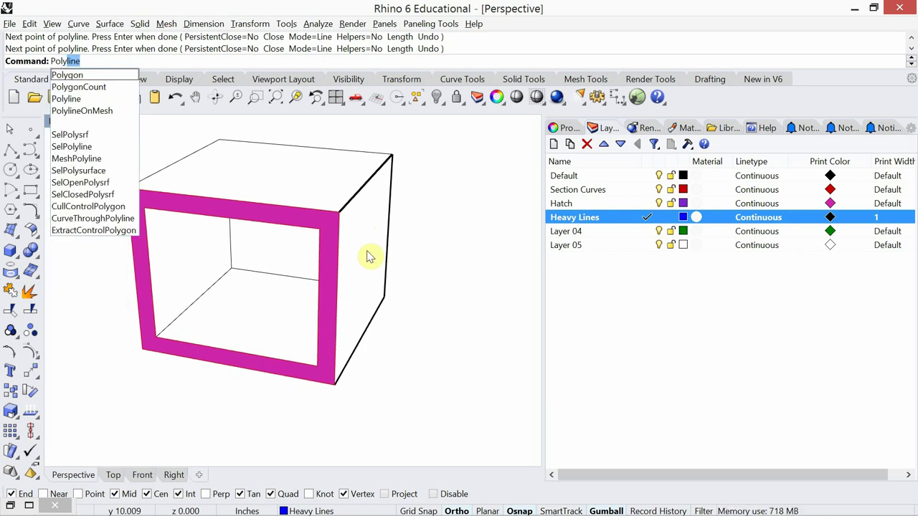
pyautogui.press('Return')
pyautogui.click(393, 153)
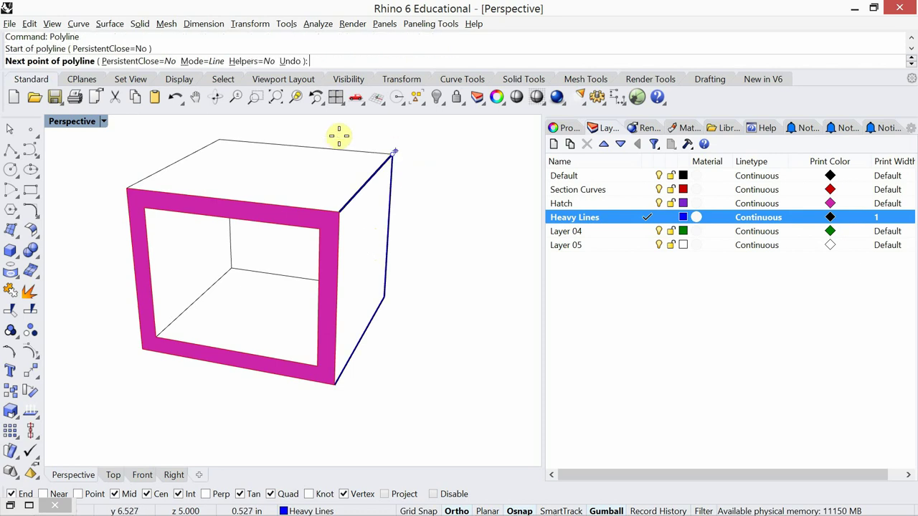
pyautogui.click(220, 139)
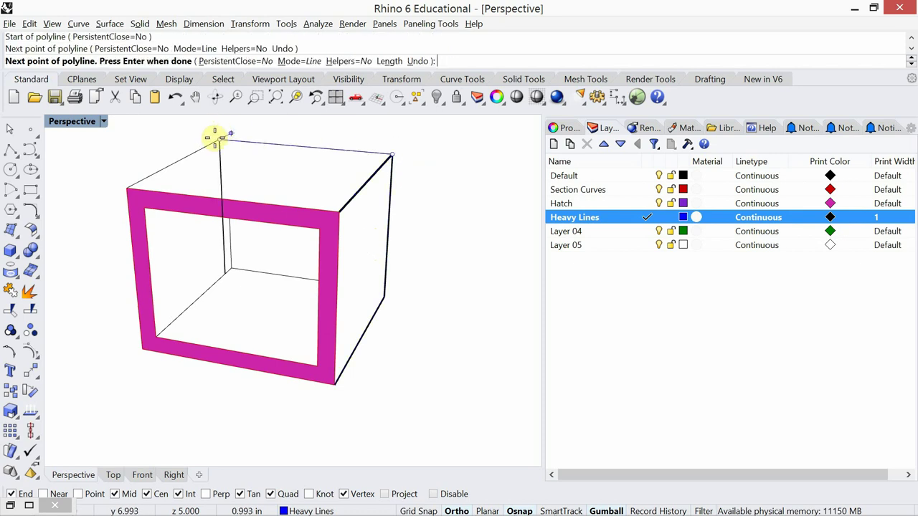
pyautogui.click(126, 191)
pyautogui.rightClick(96, 237)
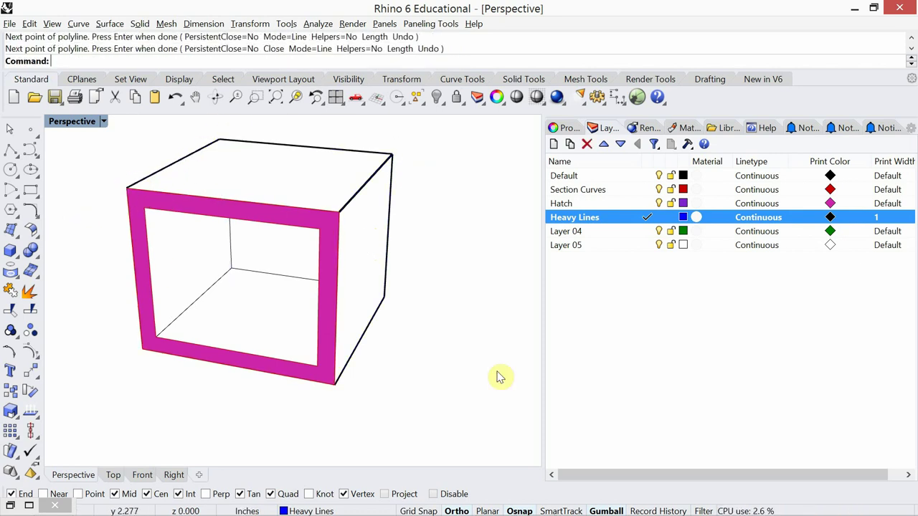
pyautogui.moveTo(497, 375); pyautogui.dragTo(433, 353, button='right')
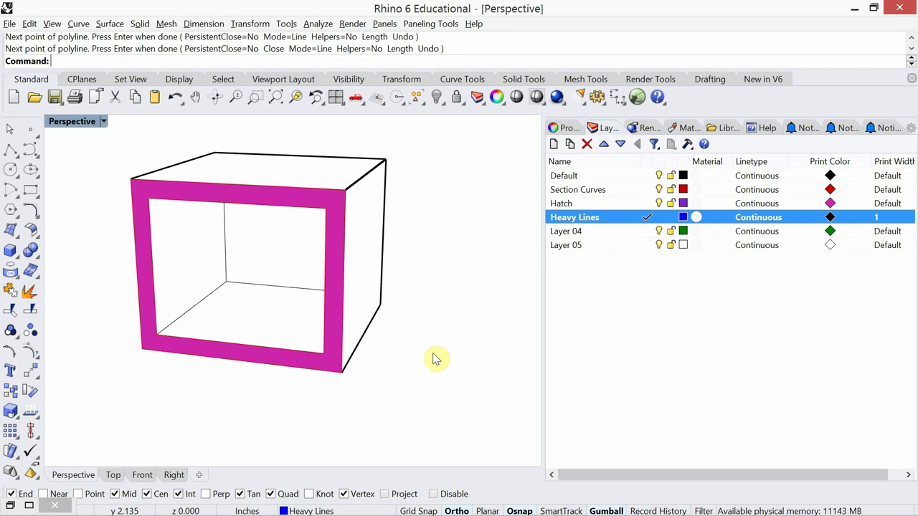
pyautogui.moveTo(436, 359); pyautogui.dragTo(421, 374, button='right')
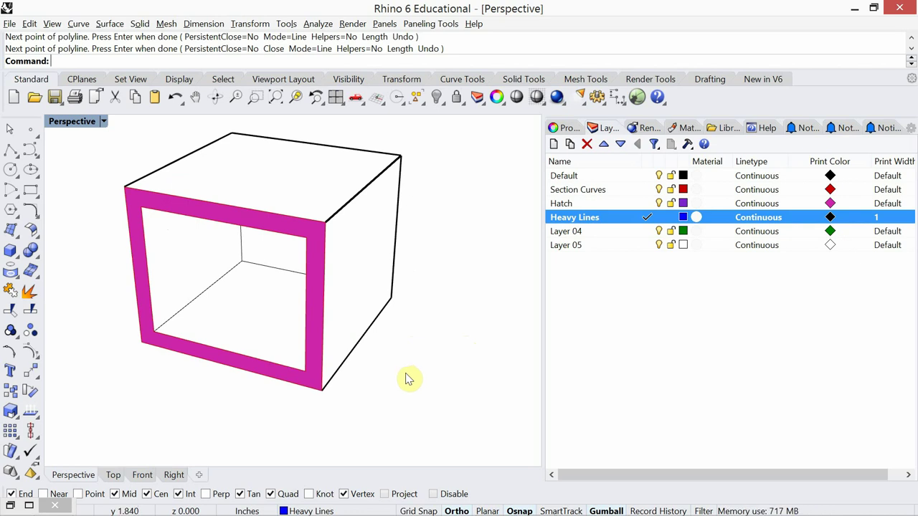
pyautogui.moveTo(408, 377)
pyautogui.mouseDown(button='right')
pyautogui.moveTo(404, 361)
pyautogui.moveTo(410, 364)
pyautogui.mouseUp(button='right')
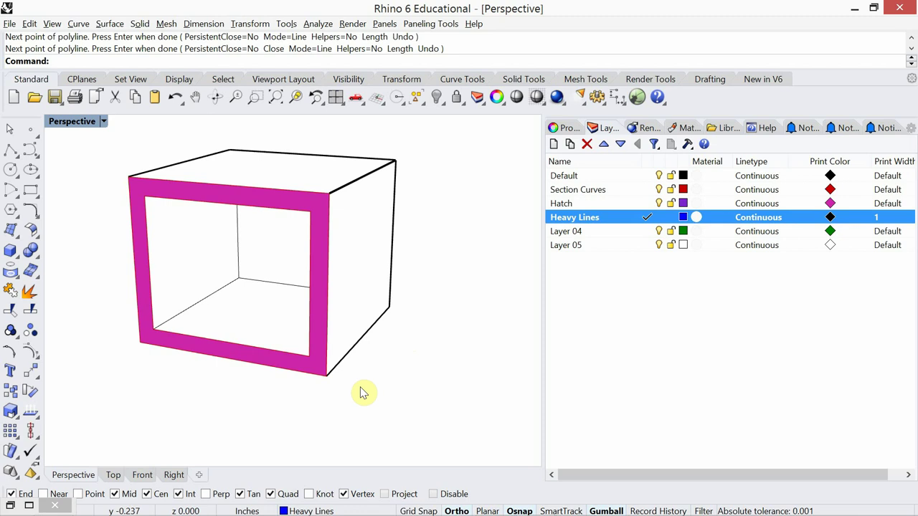
pyautogui.moveTo(361, 389); pyautogui.dragTo(240, 367, button='right')
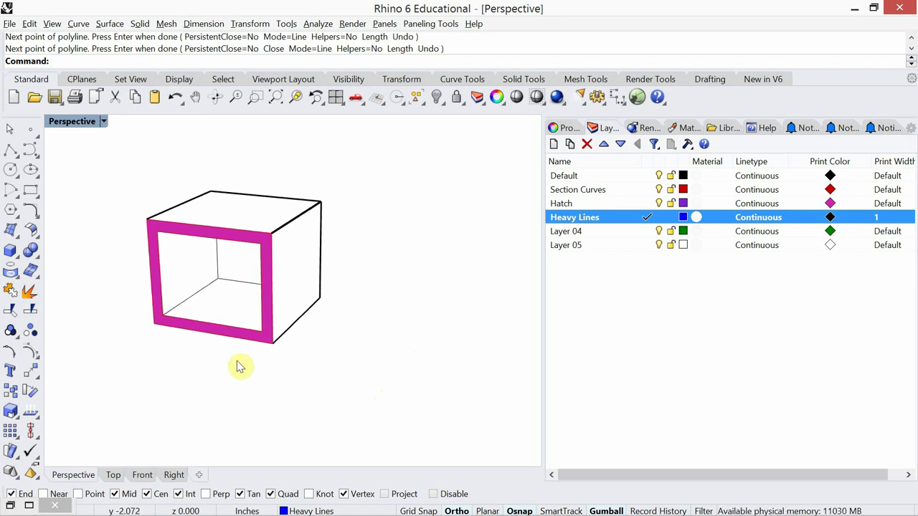
# Step: Switch to the Grasshopper notes to read the list of section techniques, including SolidPtOn, and return to the Rhino model
pyautogui.click(30, 506)
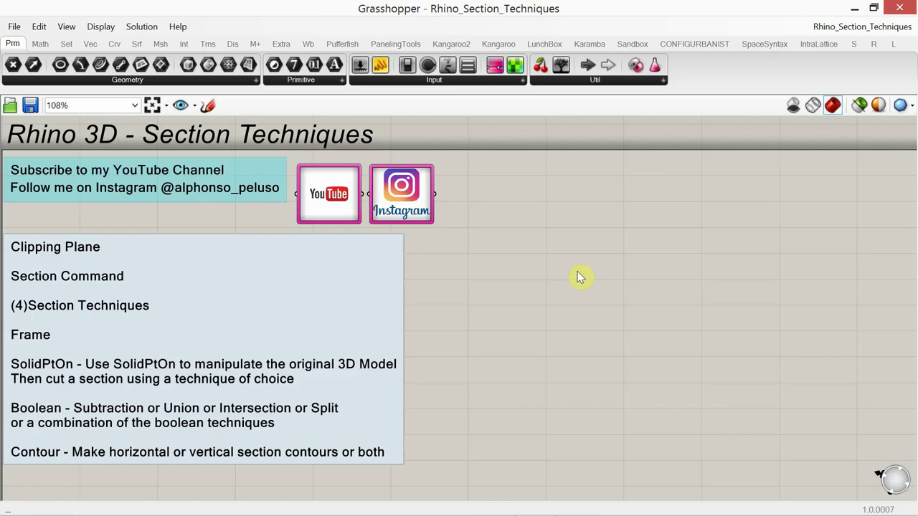
pyautogui.click(873, 8)
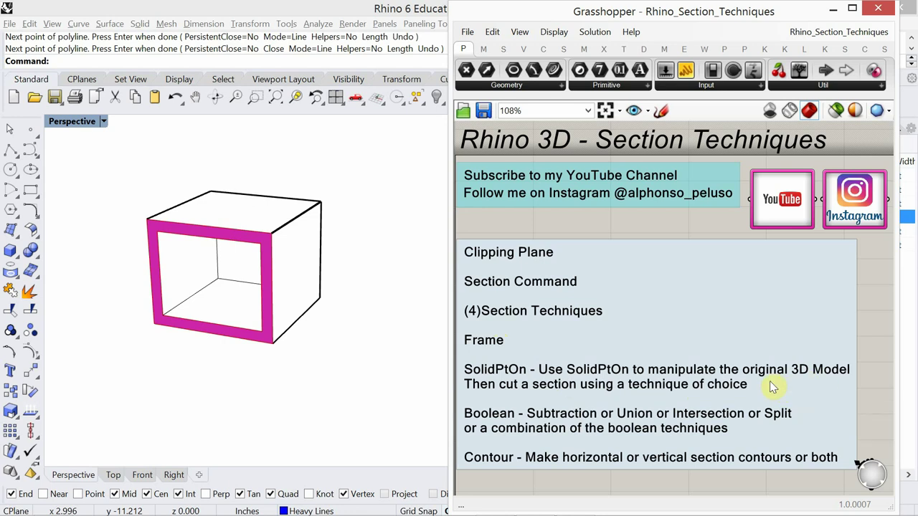
pyautogui.click(833, 10)
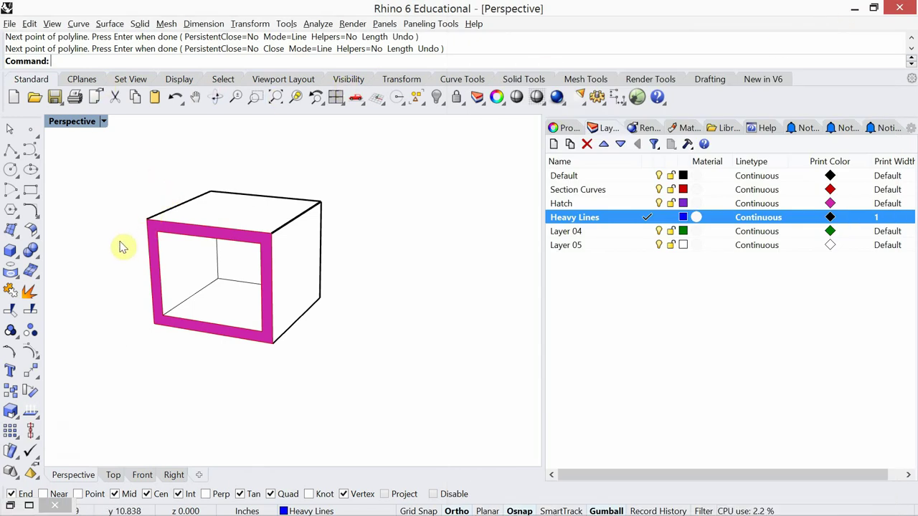
# Step: Copy the original solid box into the space between it and the hatched section box
pyautogui.keyDown('shift'); pyautogui.moveTo(121, 246); pyautogui.dragTo(251, 293, button='right'); pyautogui.keyUp('shift')
pyautogui.scroll(-5, 215, 287)
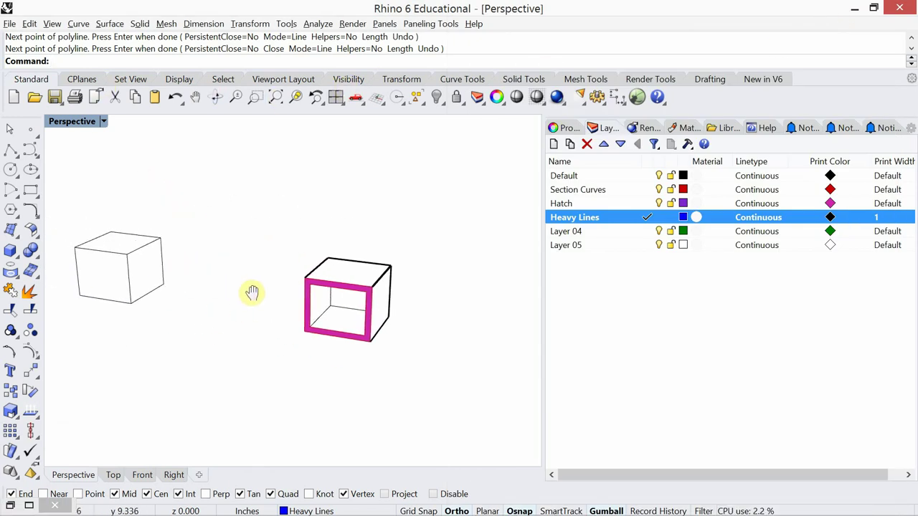
pyautogui.click(143, 297)
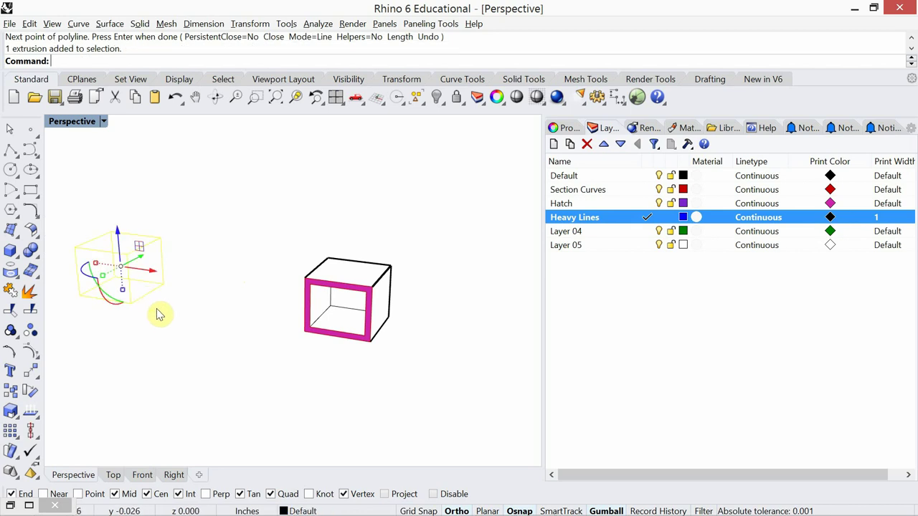
pyautogui.write('Copy')
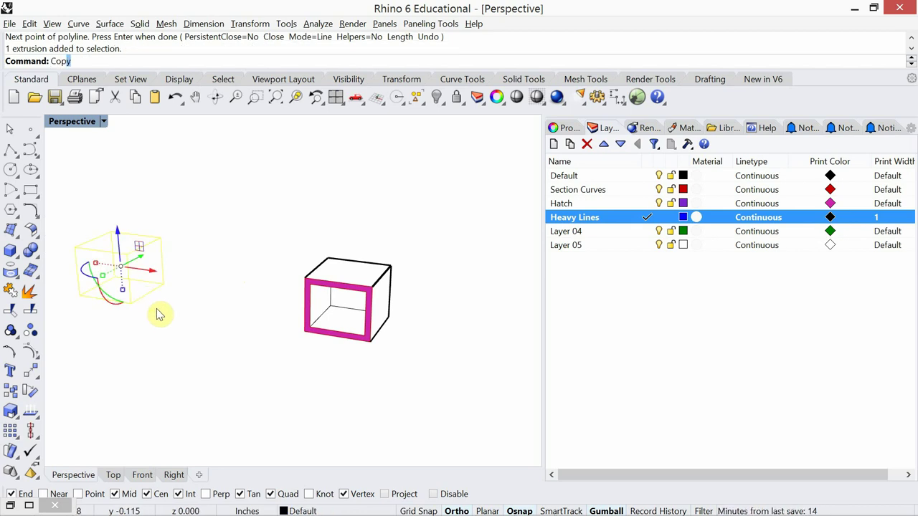
pyautogui.press('Return')
pyautogui.click(152, 334)
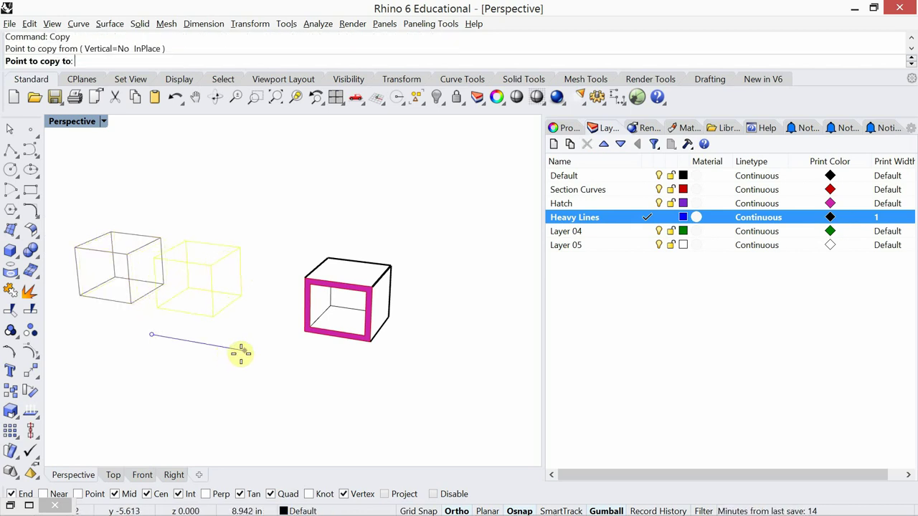
pyautogui.click(236, 356)
pyautogui.press('Return')
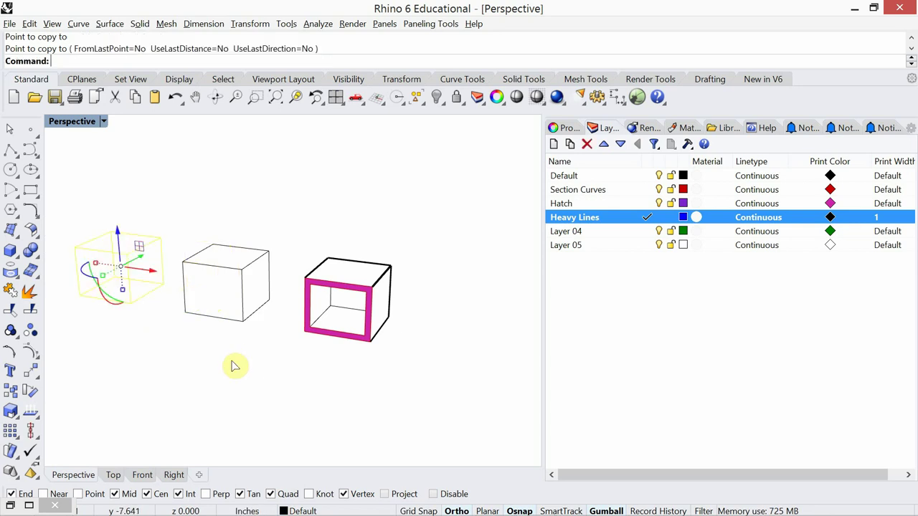
pyautogui.press('Escape')
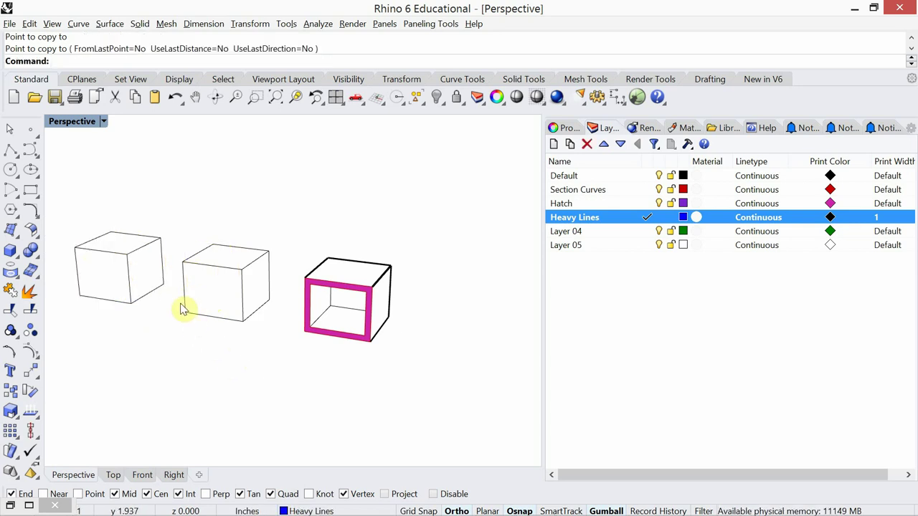
# Step: Turn on the solid edit points of the copied box with SolidPtOn
pyautogui.scroll(3, 180, 307)
pyautogui.keyDown('shift'); pyautogui.moveTo(215, 338); pyautogui.dragTo(239, 349, button='right'); pyautogui.keyUp('shift')
pyautogui.scroll(1, 232, 337)
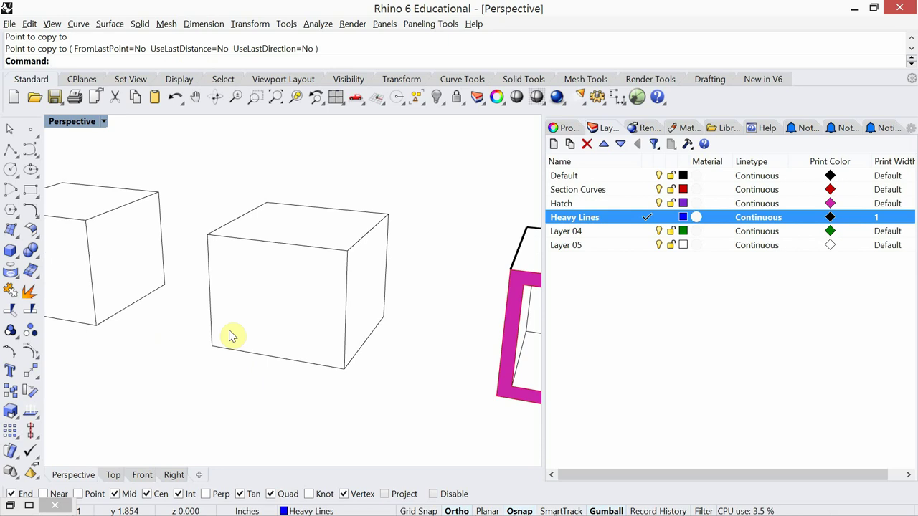
pyautogui.write('SolidPtOn')
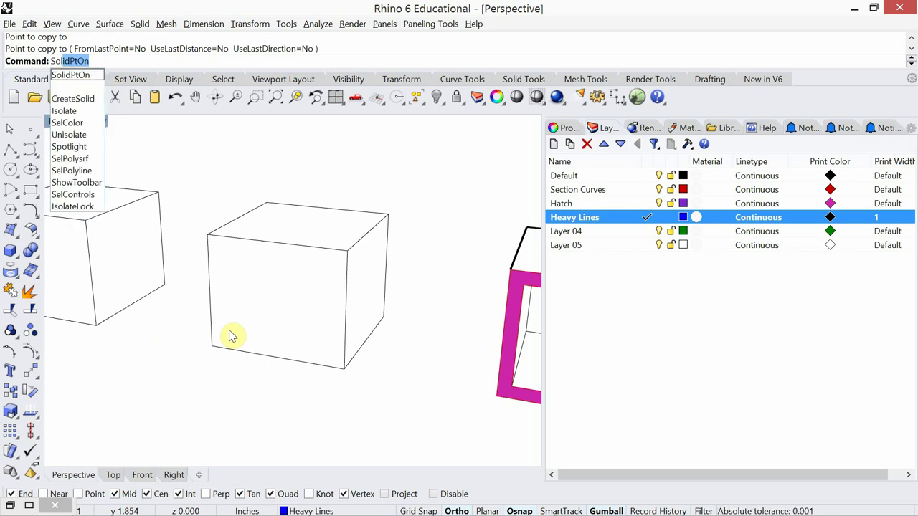
pyautogui.press('Return')
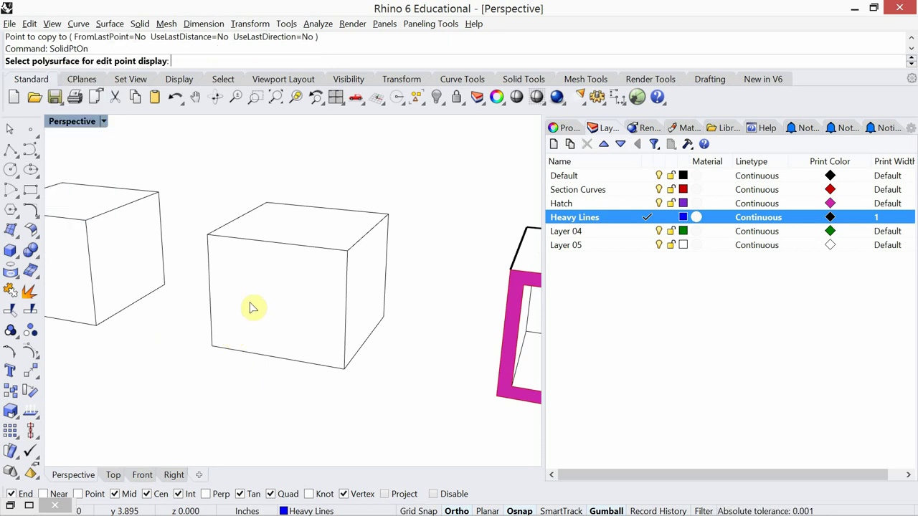
pyautogui.click(273, 249)
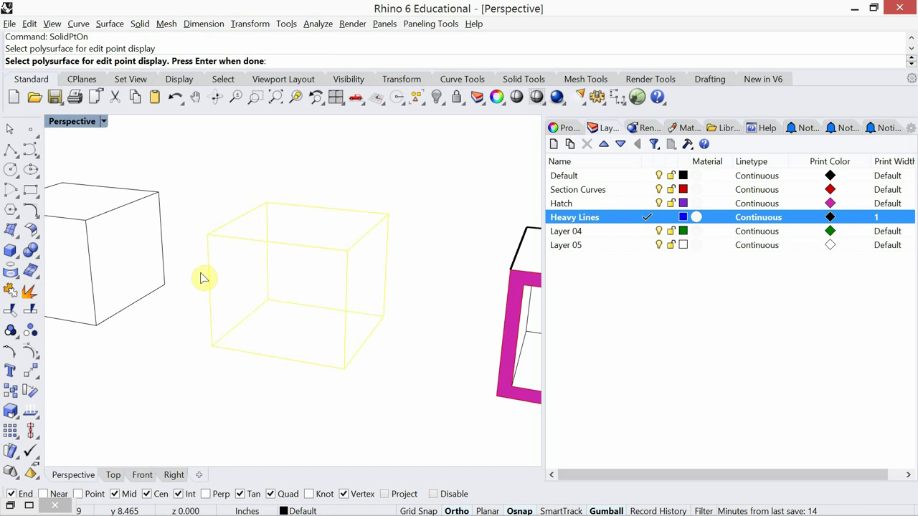
pyautogui.press('Return')
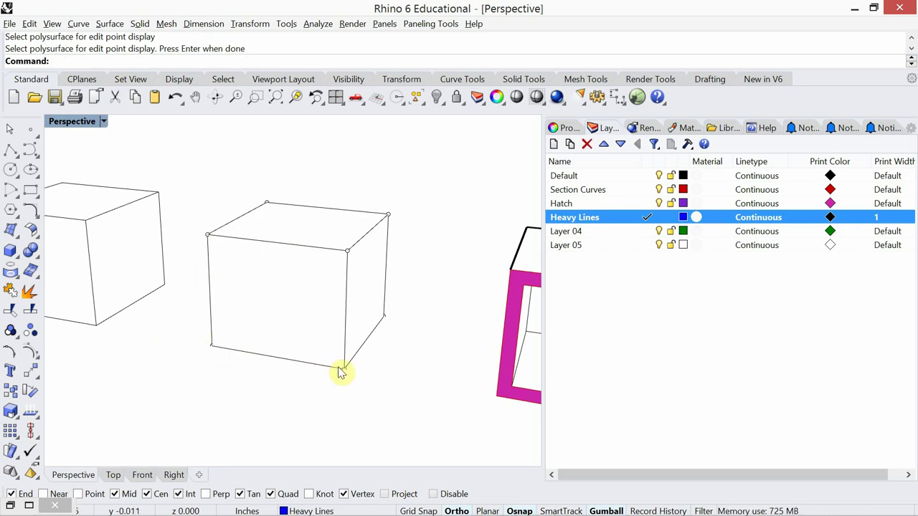
# Step: Raise the copied box's top back-left corner point and shift it slightly horizontally to slope the roof
pyautogui.click(267, 203)
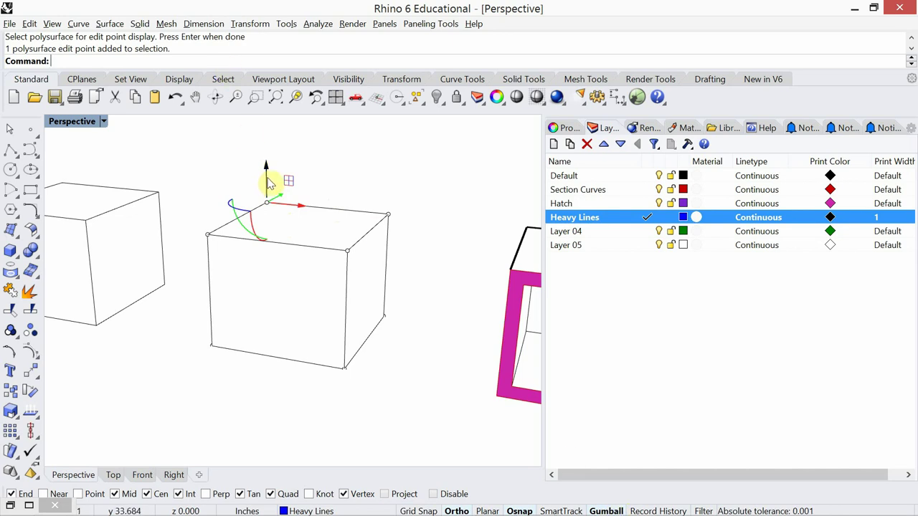
pyautogui.moveTo(267, 183); pyautogui.dragTo(260, 139)
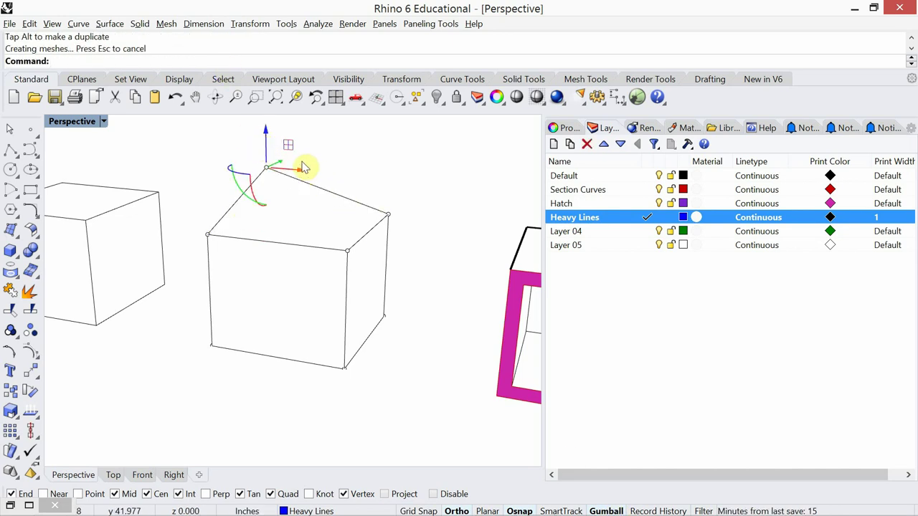
pyautogui.moveTo(301, 173)
pyautogui.mouseDown()
pyautogui.moveTo(324, 179)
pyautogui.moveTo(287, 179)
pyautogui.mouseUp()
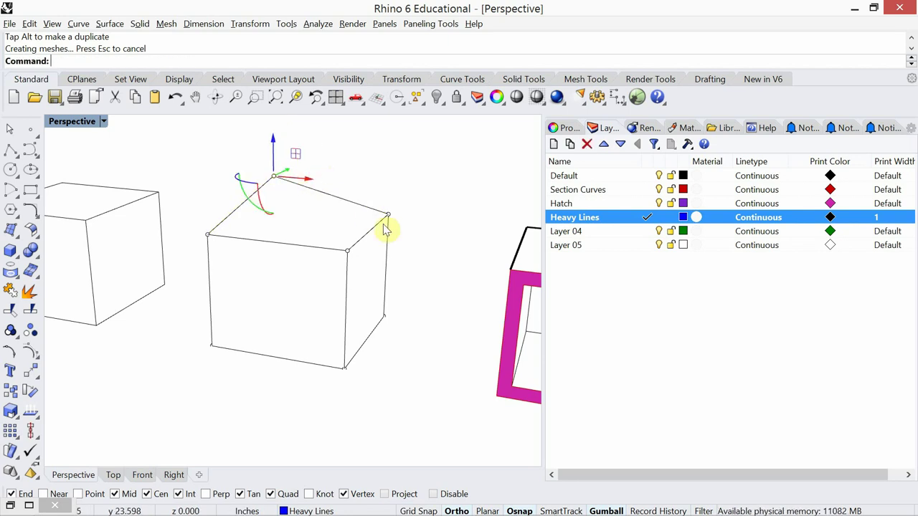
# Step: Raise the copied box's bottom front-right corner point to roughly the middle of its vertical edge
pyautogui.click(345, 371)
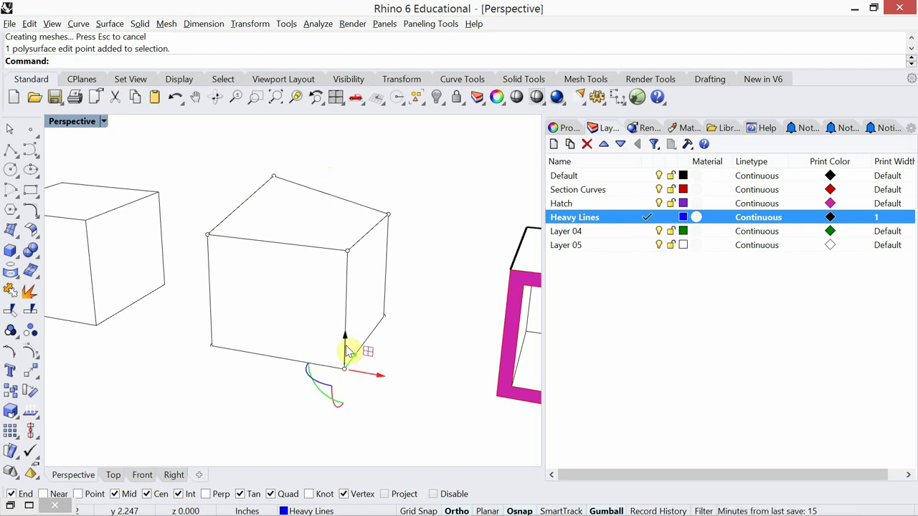
pyautogui.moveTo(347, 347); pyautogui.dragTo(348, 289)
pyautogui.moveTo(371, 375)
pyautogui.mouseDown(button='right')
pyautogui.moveTo(338, 355)
pyautogui.moveTo(327, 329)
pyautogui.moveTo(375, 363)
pyautogui.mouseUp(button='right')
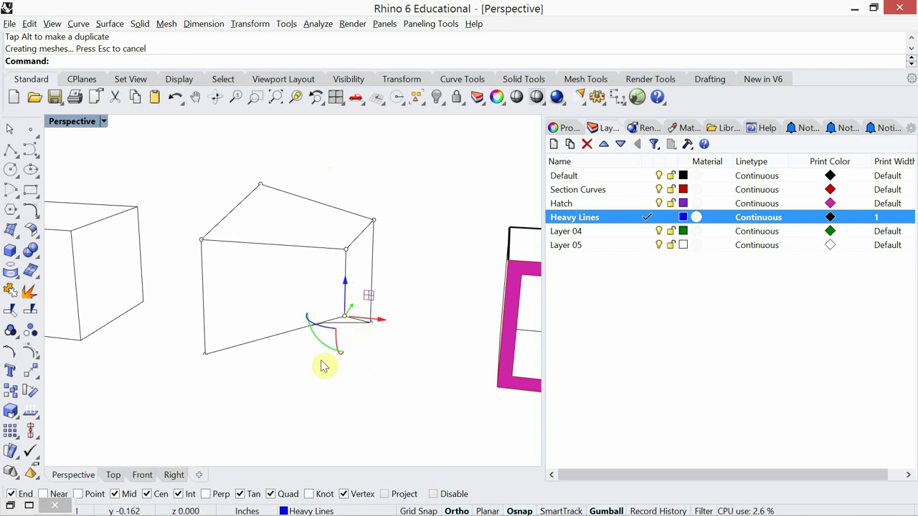
# Step: Turn off the solid edit points of the deformed box copy
pyautogui.click(356, 370)
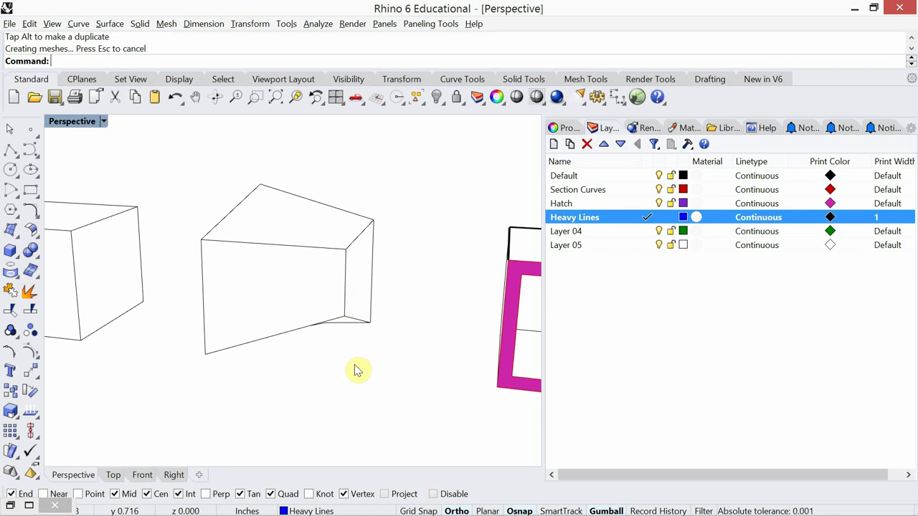
pyautogui.moveTo(310, 362)
pyautogui.mouseDown(button='right')
pyautogui.moveTo(281, 334)
pyautogui.moveTo(287, 328)
pyautogui.moveTo(323, 349)
pyautogui.moveTo(320, 371)
pyautogui.moveTo(297, 363)
pyautogui.moveTo(316, 364)
pyautogui.mouseUp(button='right')
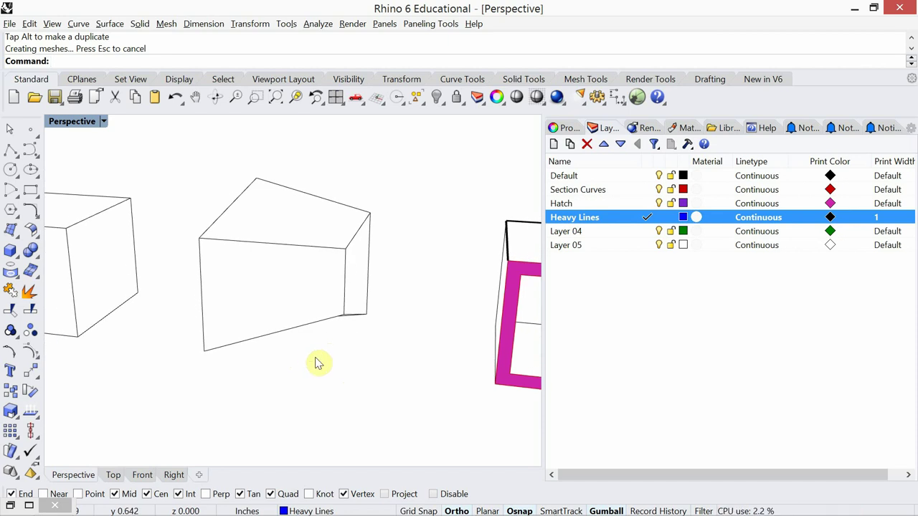
pyautogui.write('Ex')
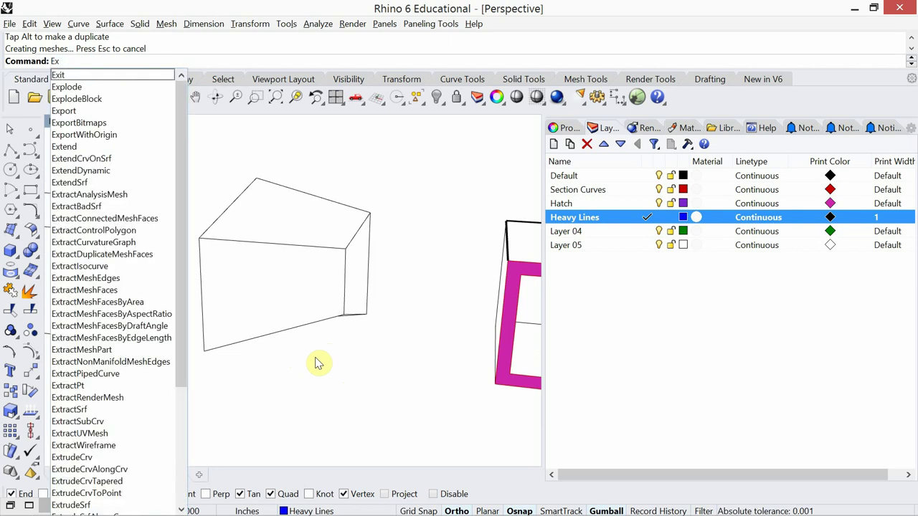
pyautogui.write('tract')
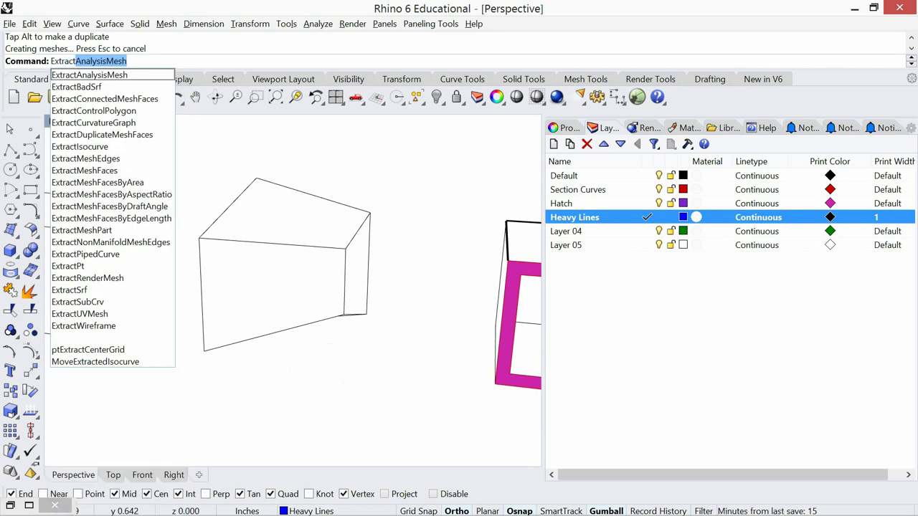
pyautogui.write('Srf')
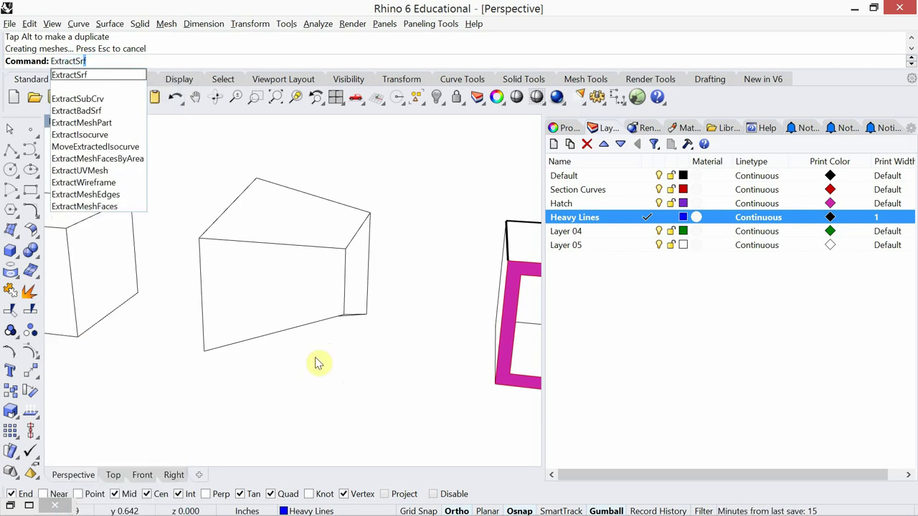
pyautogui.press('Return')
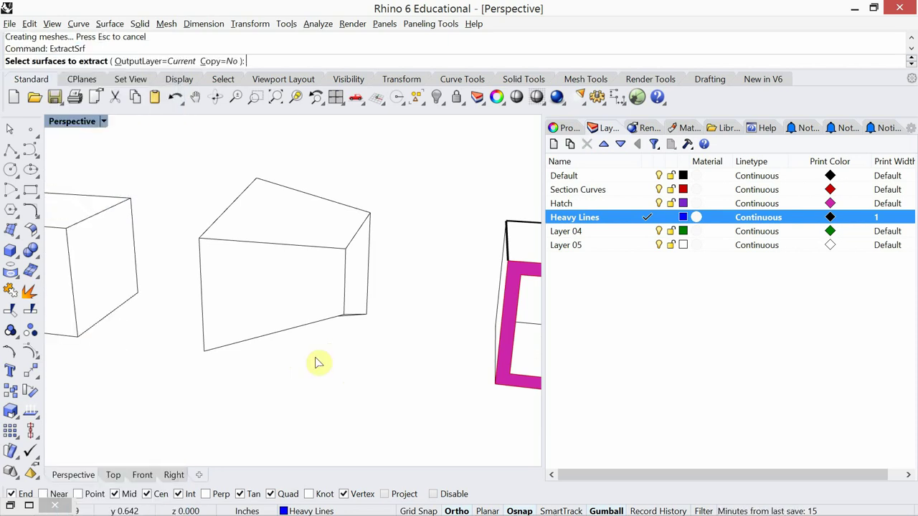
pyautogui.click(241, 246)
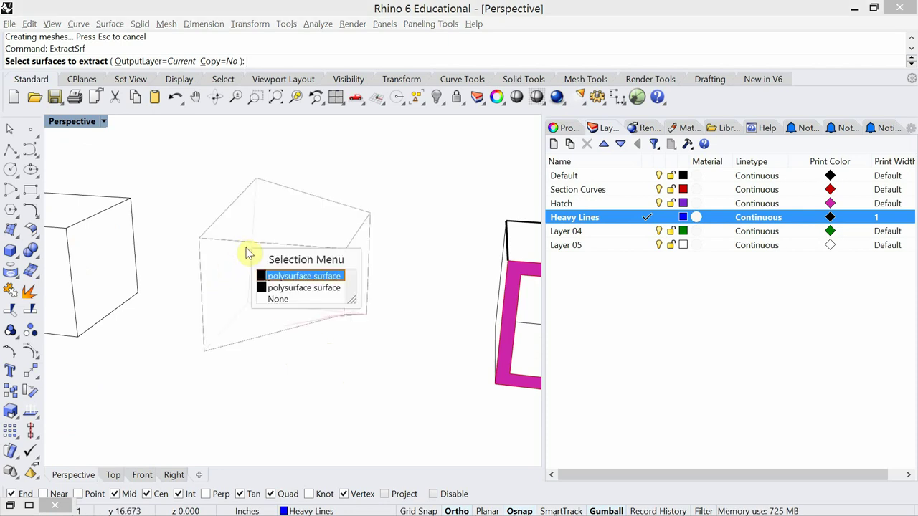
pyautogui.click(289, 277)
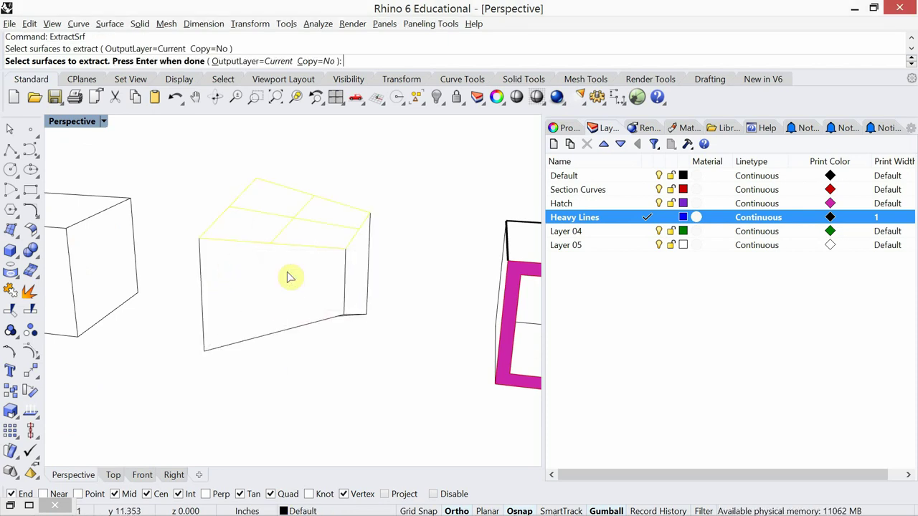
pyautogui.press('Return')
pyautogui.press('Return')
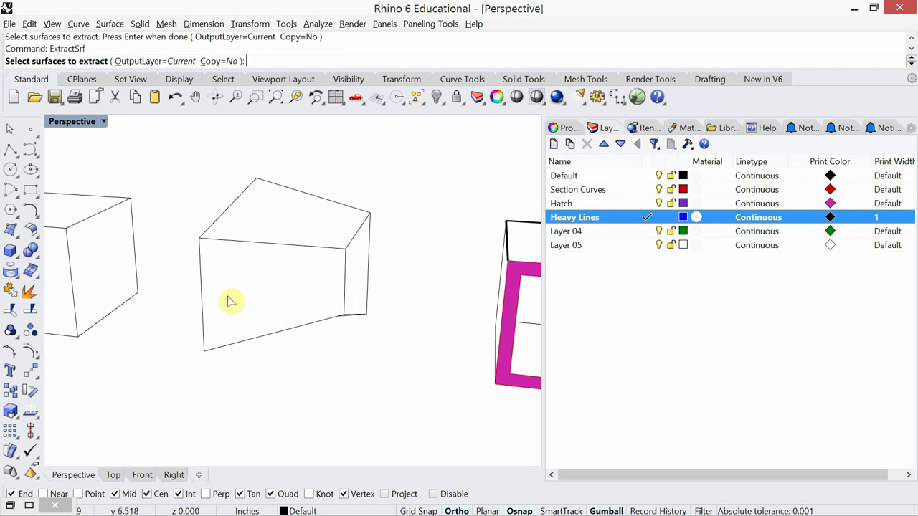
pyautogui.click(202, 296)
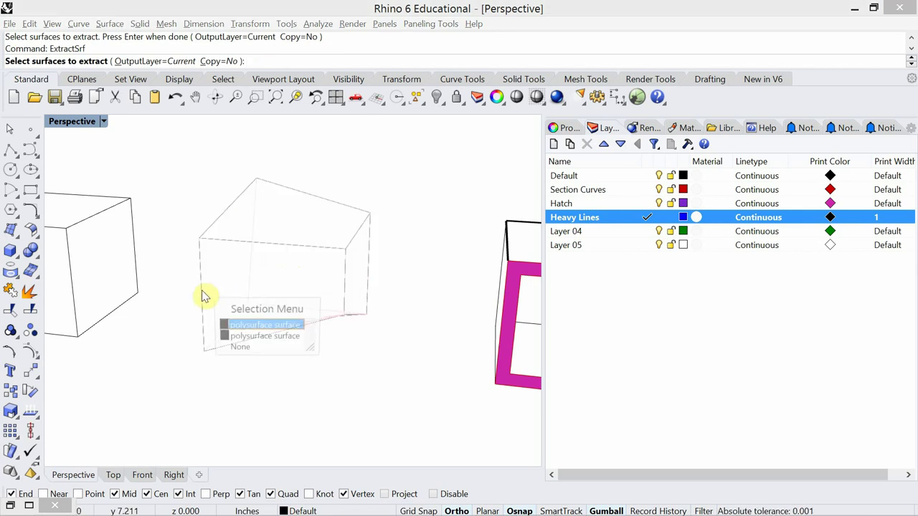
pyautogui.click(265, 337)
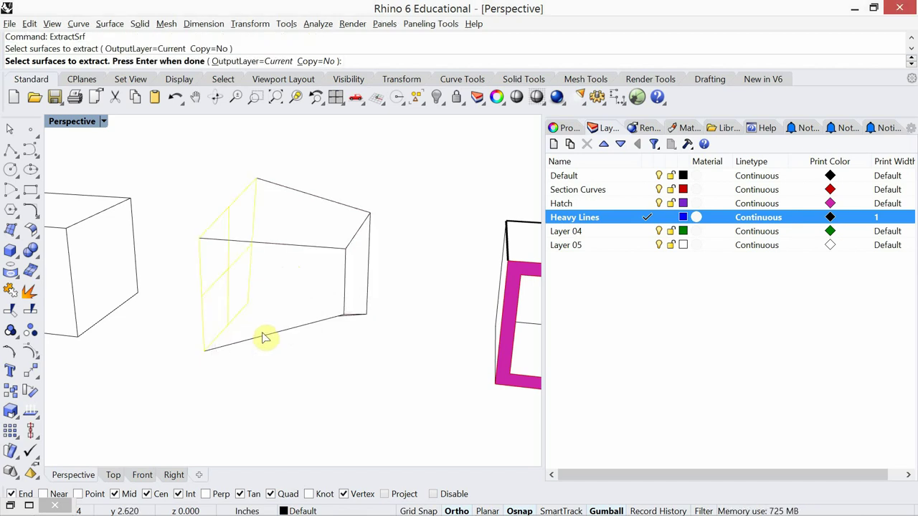
pyautogui.press('Return')
# Step: Switch the Perspective viewport to Shaded display and remove the deformed box's front face with ExtractSrf
pyautogui.click(104, 124)
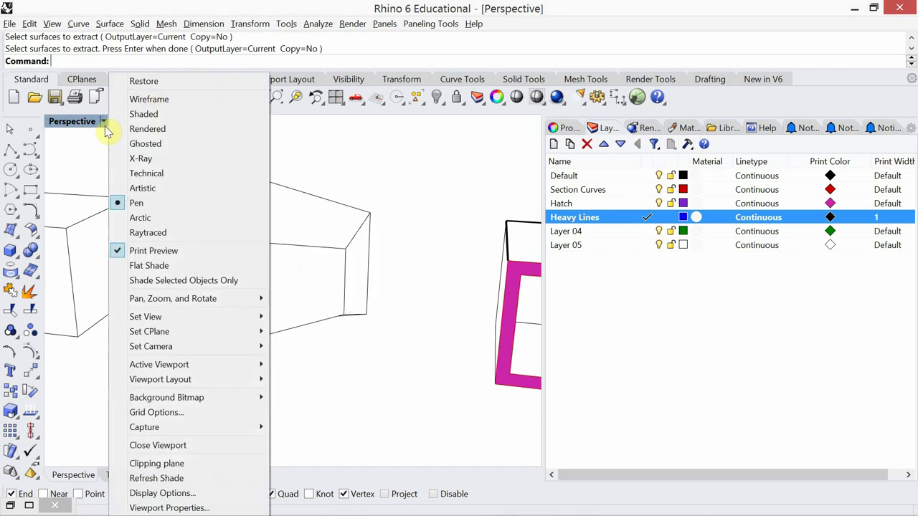
pyautogui.click(144, 115)
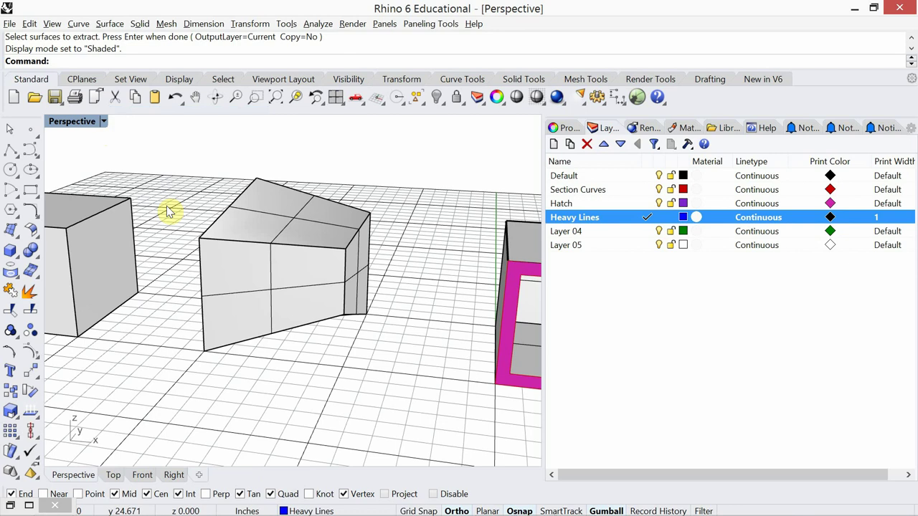
pyautogui.write('Extract')
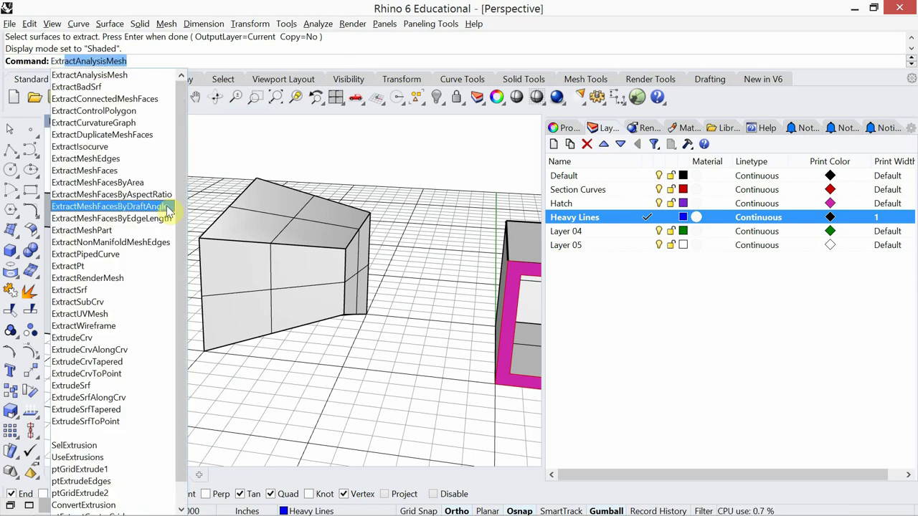
pyautogui.write('Srf')
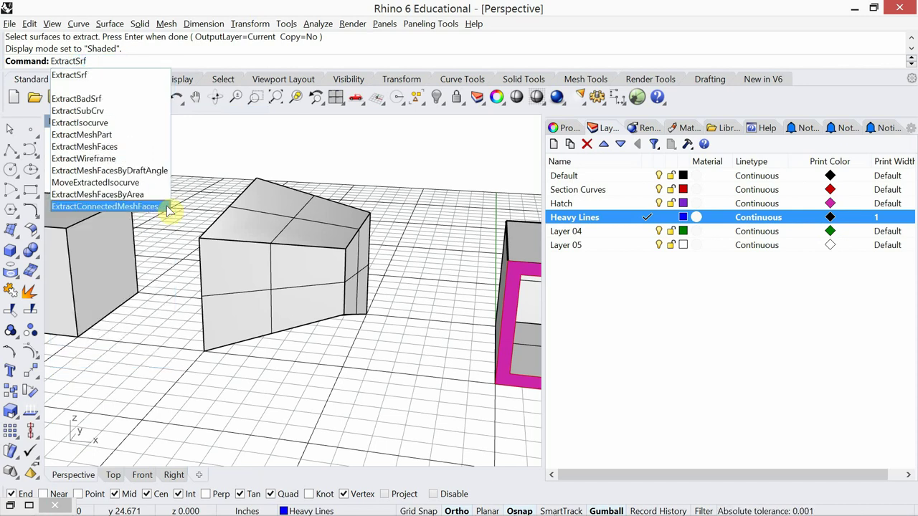
pyautogui.press('Return')
pyautogui.click(241, 320)
pyautogui.press('Return')
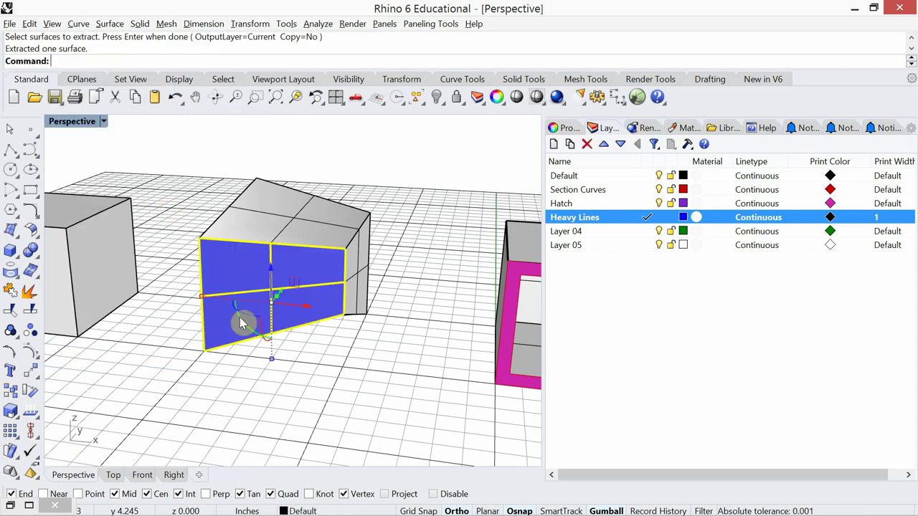
pyautogui.press('Delete')
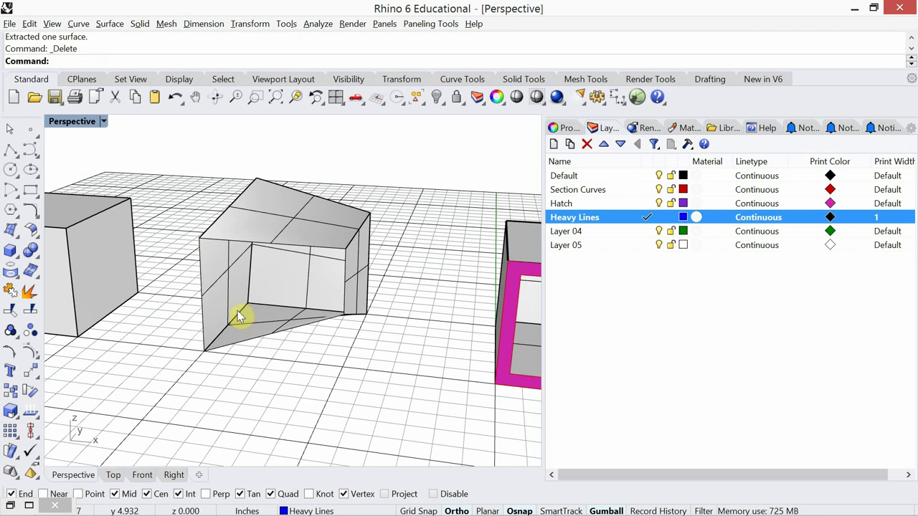
# Step: Offset the open deformed box inward by 0.5 inches with OffsetSrf, using sharp corners and no solid
pyautogui.write('OffsetSrf')
pyautogui.press('Return')
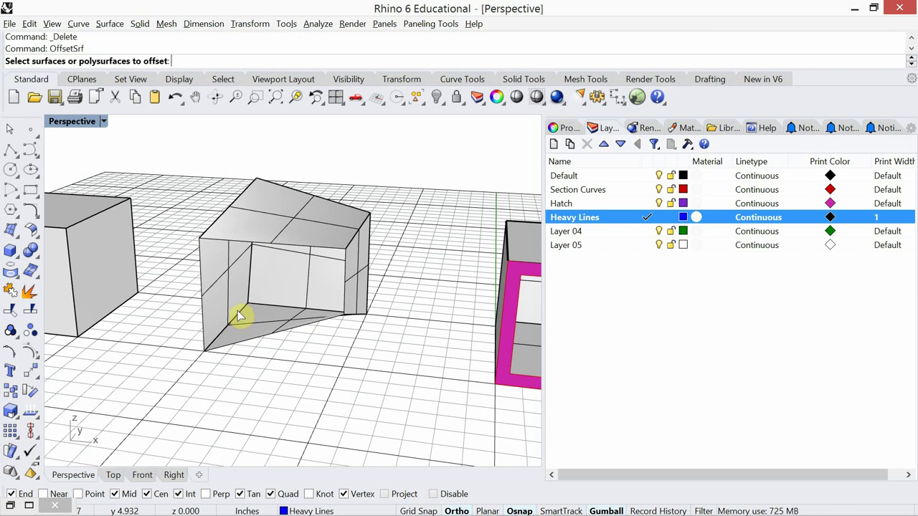
pyautogui.click(241, 248)
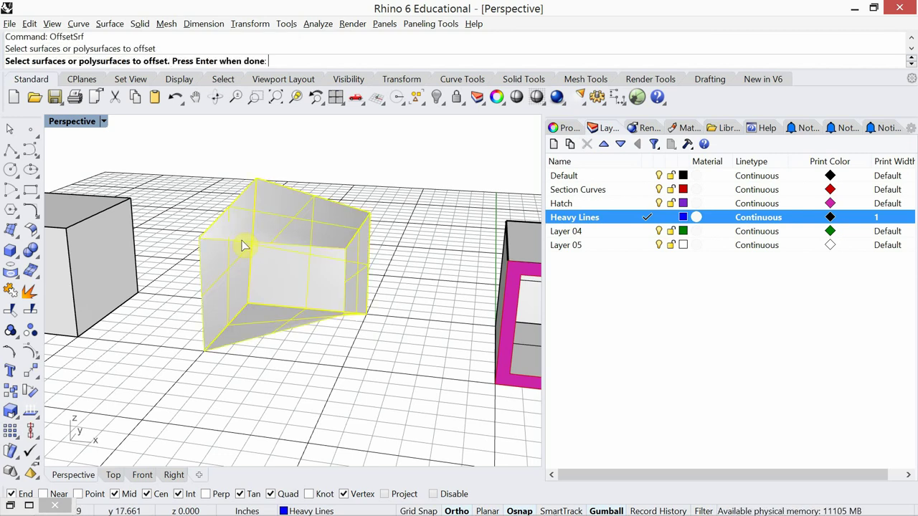
pyautogui.press('Return')
pyautogui.click(262, 286)
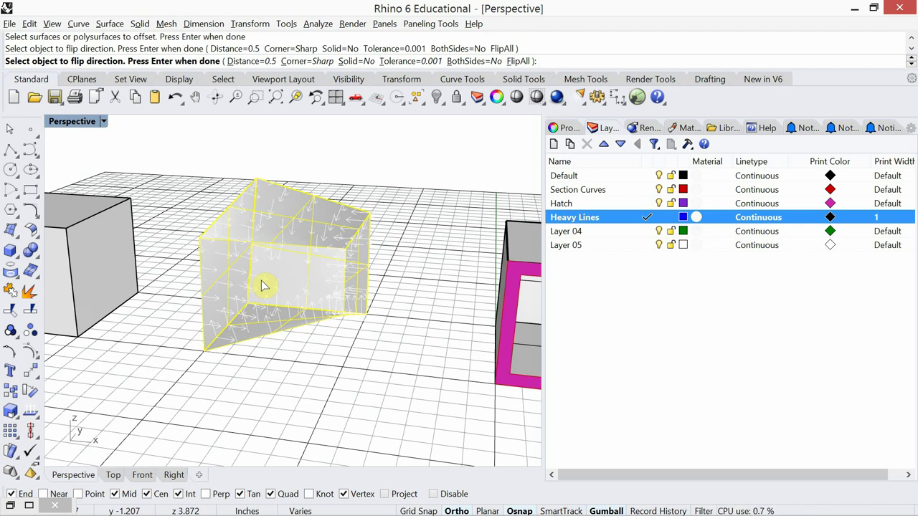
pyautogui.press('Return')
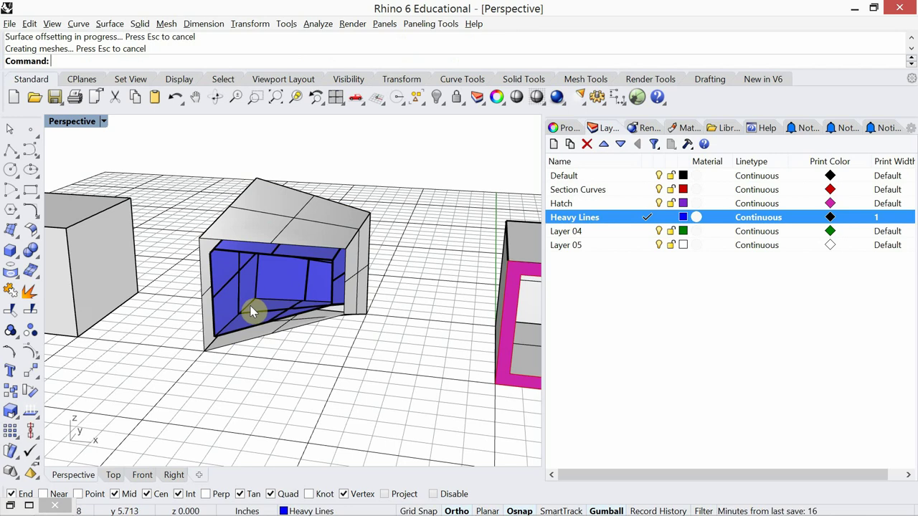
# Step: Move the inner offset polysurface of the deformed box to the Default layer
pyautogui.click(296, 271)
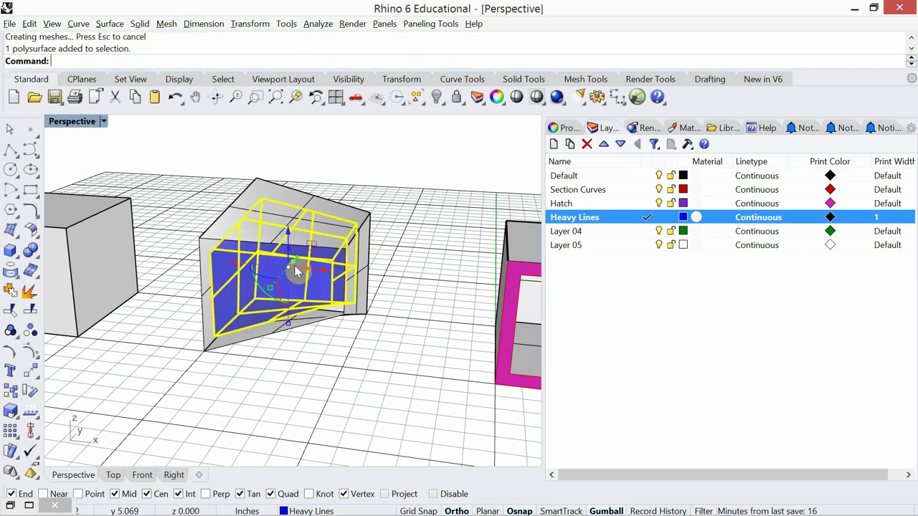
pyautogui.click(599, 180)
pyautogui.rightClick(599, 180)
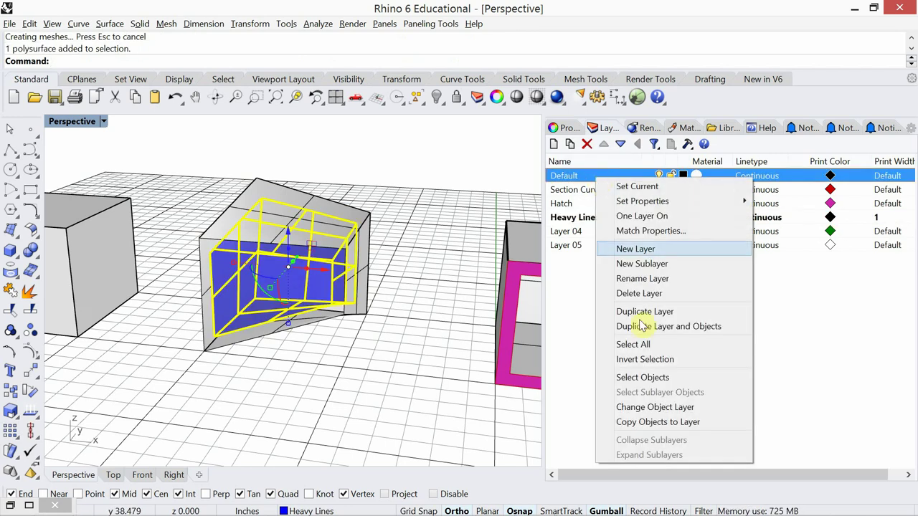
pyautogui.click(649, 407)
pyautogui.click(453, 373)
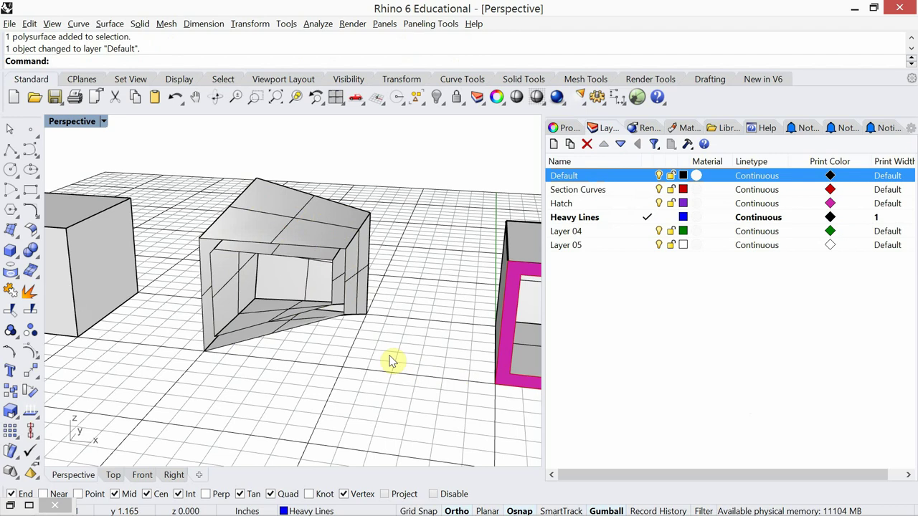
pyautogui.moveTo(384, 359)
pyautogui.mouseDown(button='right')
pyautogui.moveTo(376, 337)
pyautogui.moveTo(391, 349)
pyautogui.moveTo(380, 361)
pyautogui.mouseUp(button='right')
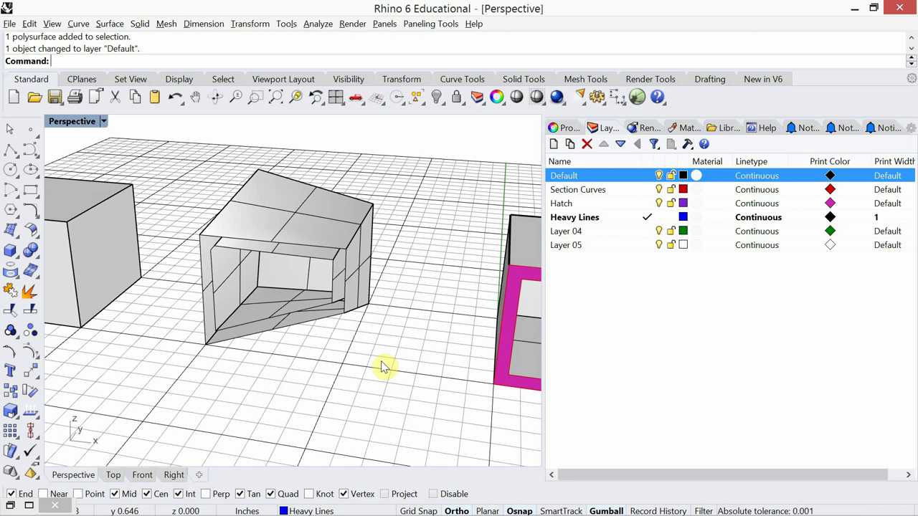
pyautogui.write('Polyline')
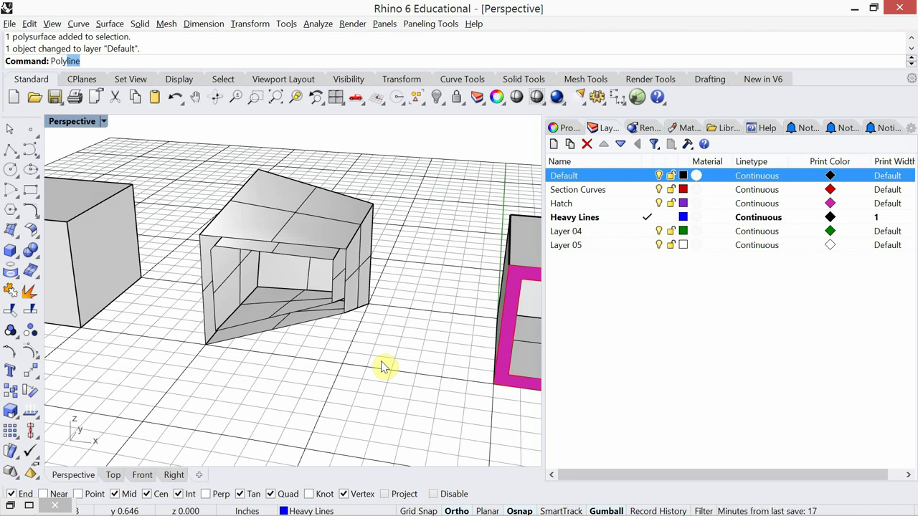
pyautogui.press('Return')
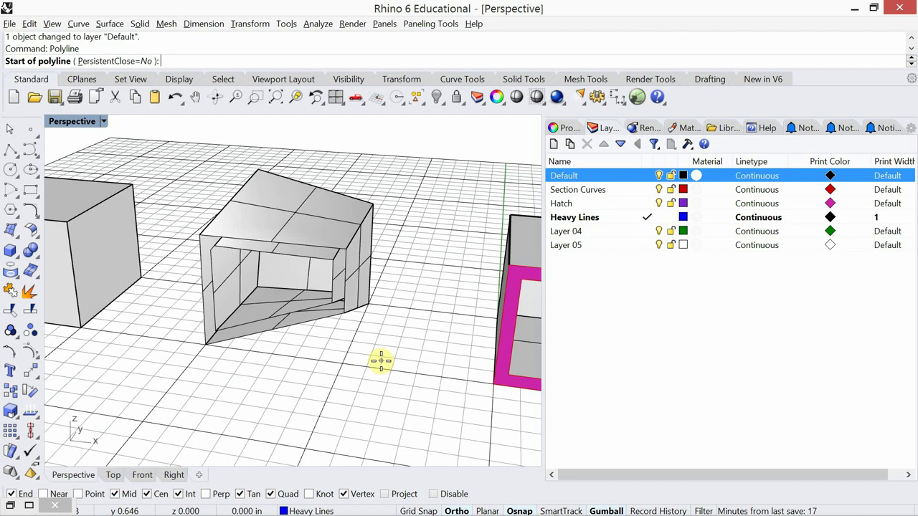
pyautogui.press('Escape')
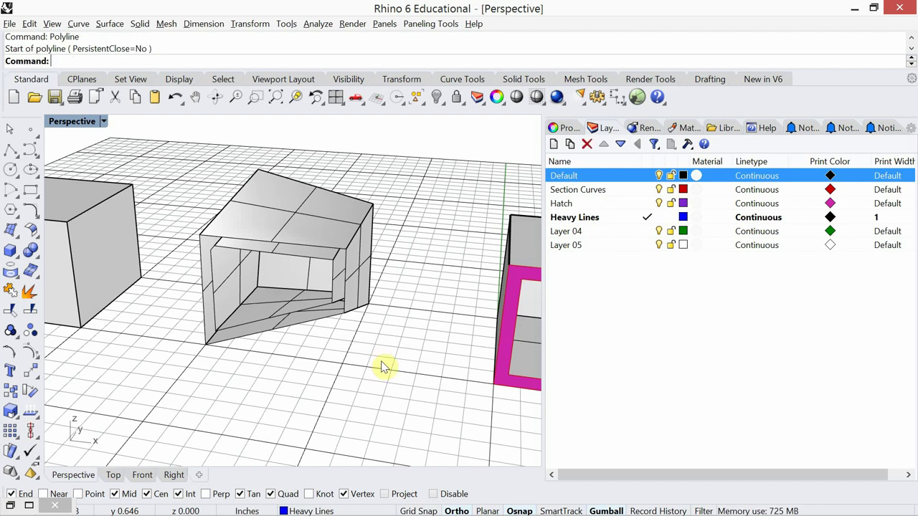
# Step: Make Section Curves the current layer and trace the deformed box's inner front opening with a closed four-corner polyline
pyautogui.click(606, 191)
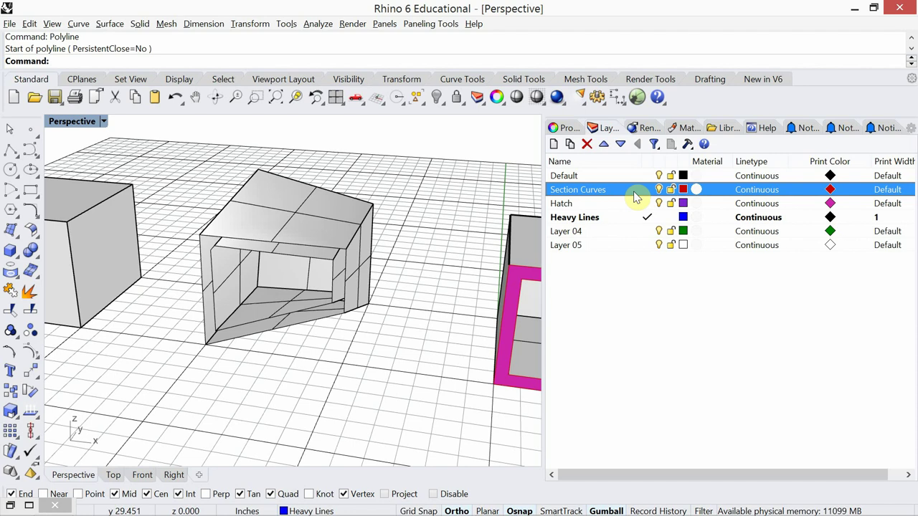
pyautogui.click(638, 194)
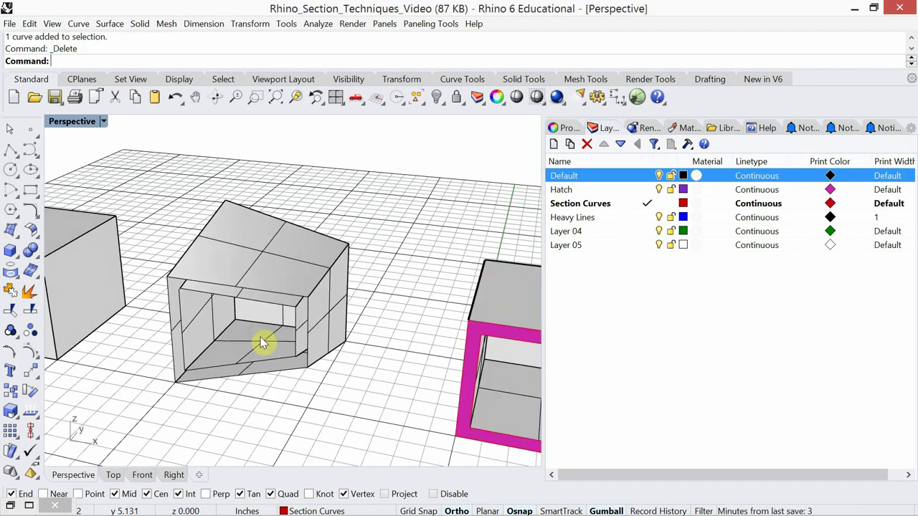
pyautogui.write('lyline')
pyautogui.press('Return')
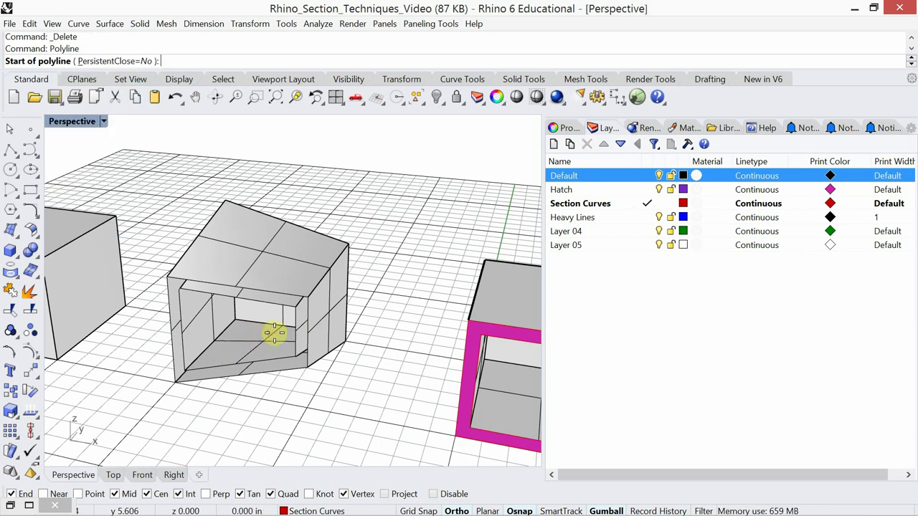
pyautogui.click(294, 307)
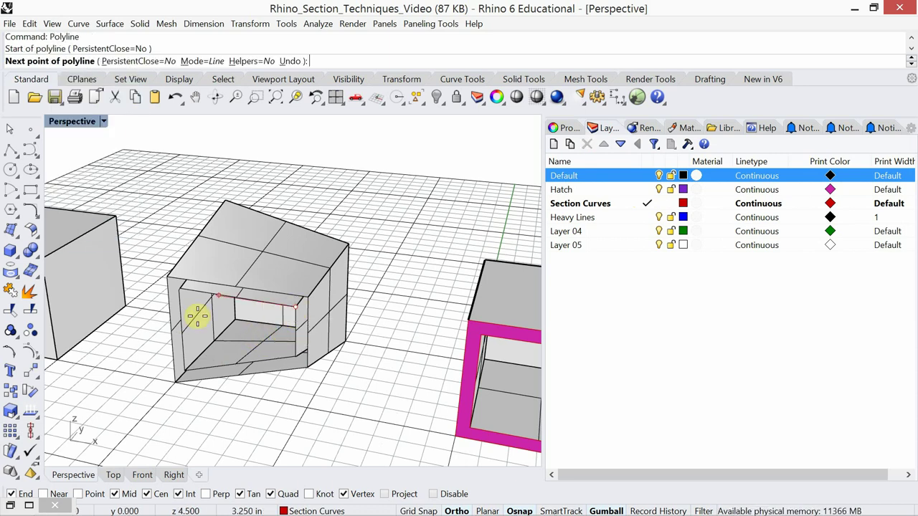
pyautogui.click(178, 291)
pyautogui.click(180, 371)
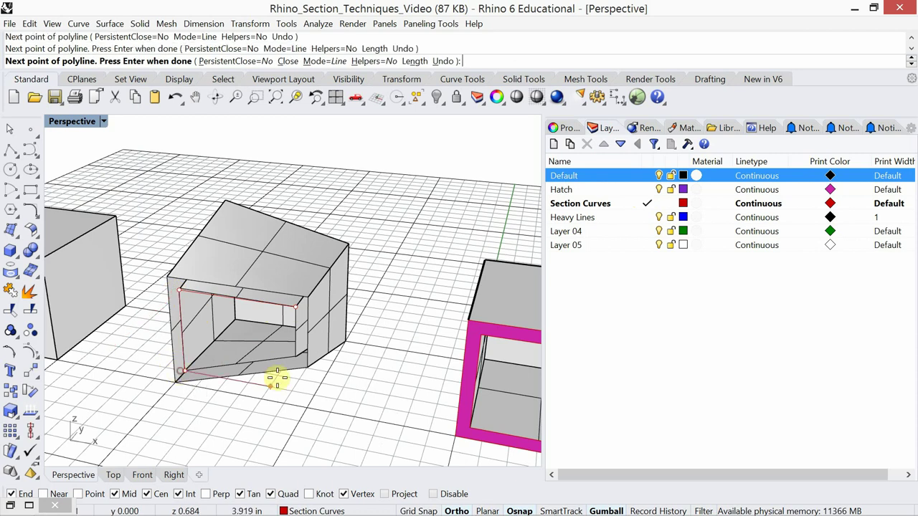
pyautogui.click(296, 355)
pyautogui.write('c')
pyautogui.press('Return')
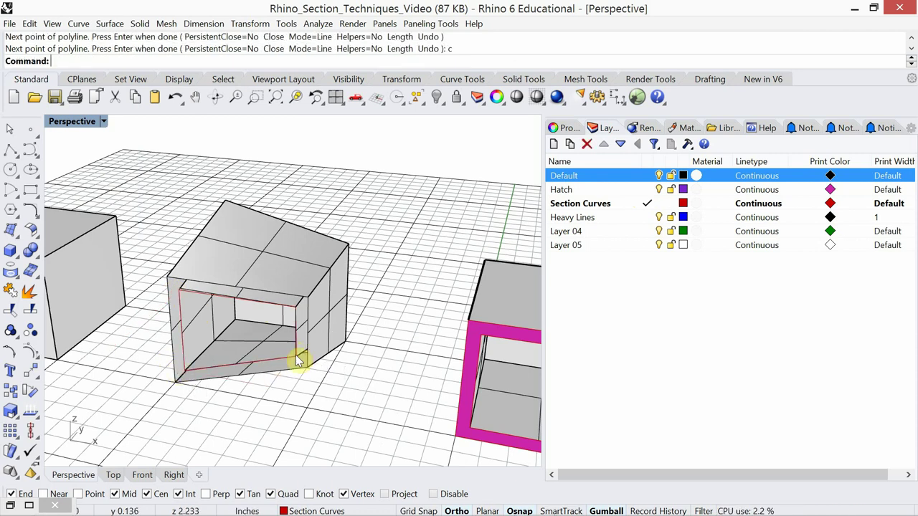
# Step: Trace the deformed box's outer front edge with a closed four-corner polyline
pyautogui.press('Return')
pyautogui.click(309, 295)
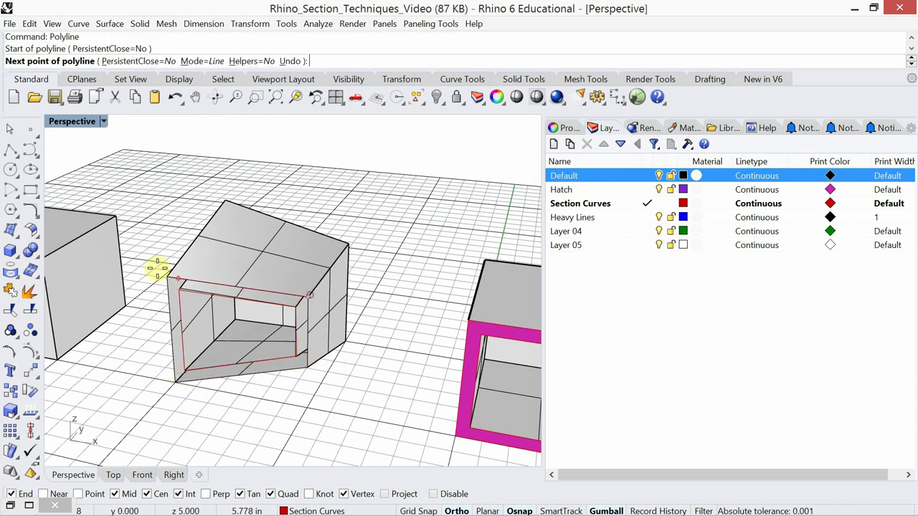
pyautogui.click(167, 278)
pyautogui.click(172, 385)
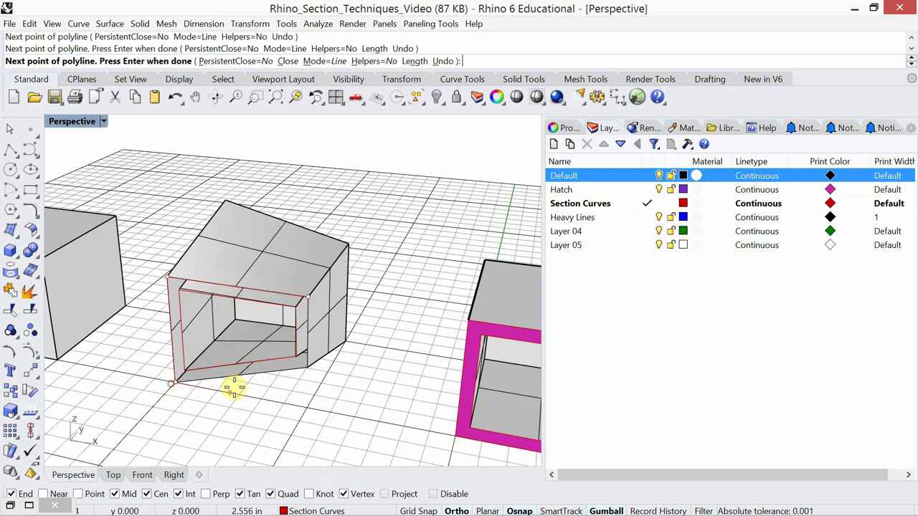
pyautogui.click(305, 368)
pyautogui.write('c')
pyautogui.press('Return')
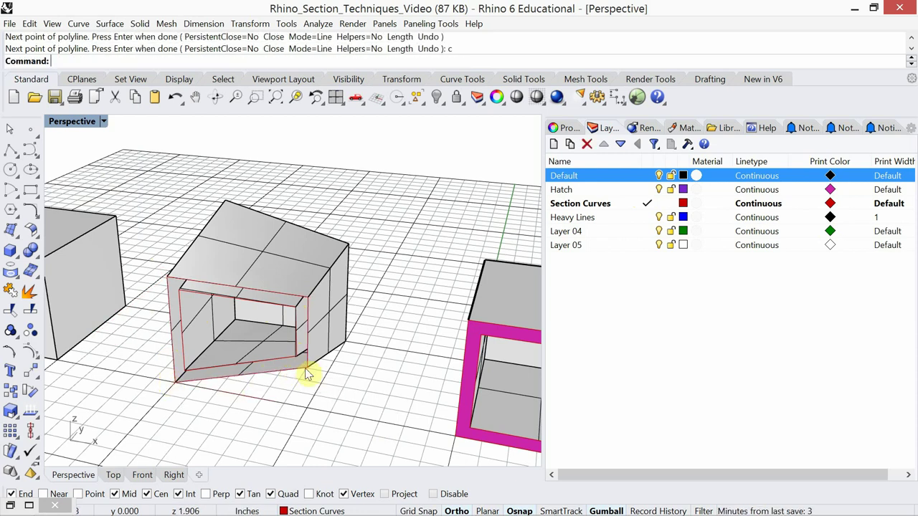
# Step: Turn off the Default layer and fill the area between the deformed box's two section curves with a Solid hatch
pyautogui.click(658, 176)
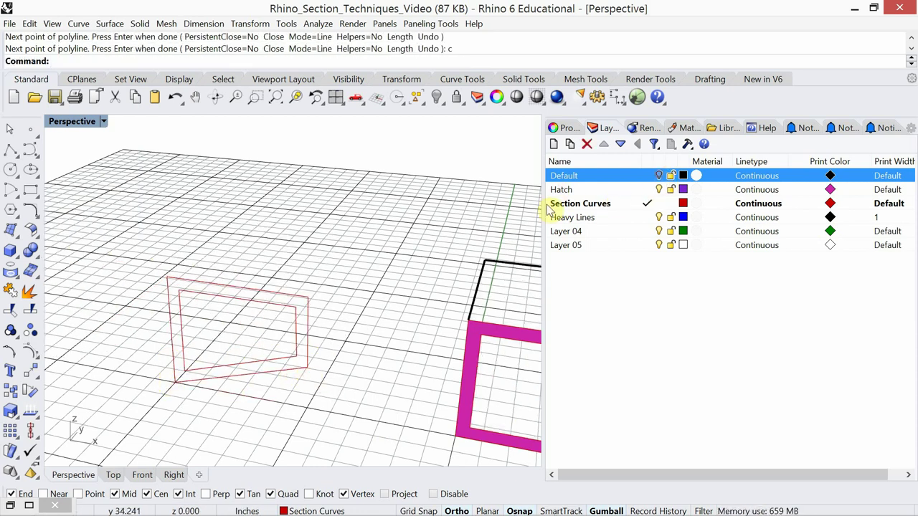
pyautogui.write('hat')
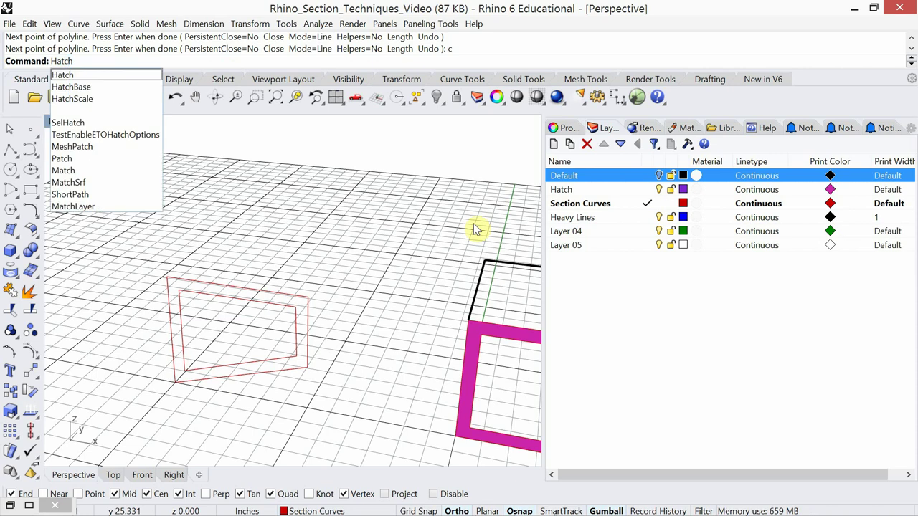
pyautogui.press('Return')
pyautogui.moveTo(301, 312); pyautogui.dragTo(283, 331)
pyautogui.press('Return')
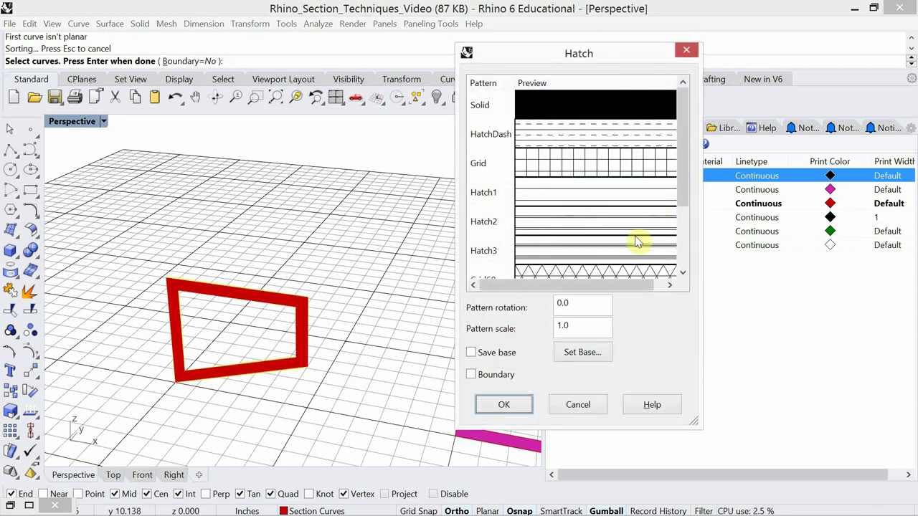
pyautogui.click(558, 107)
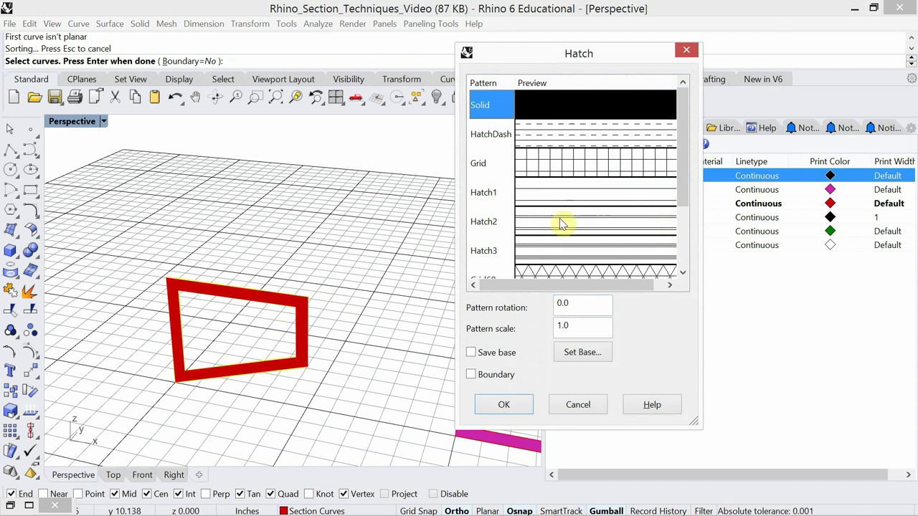
pyautogui.click(513, 404)
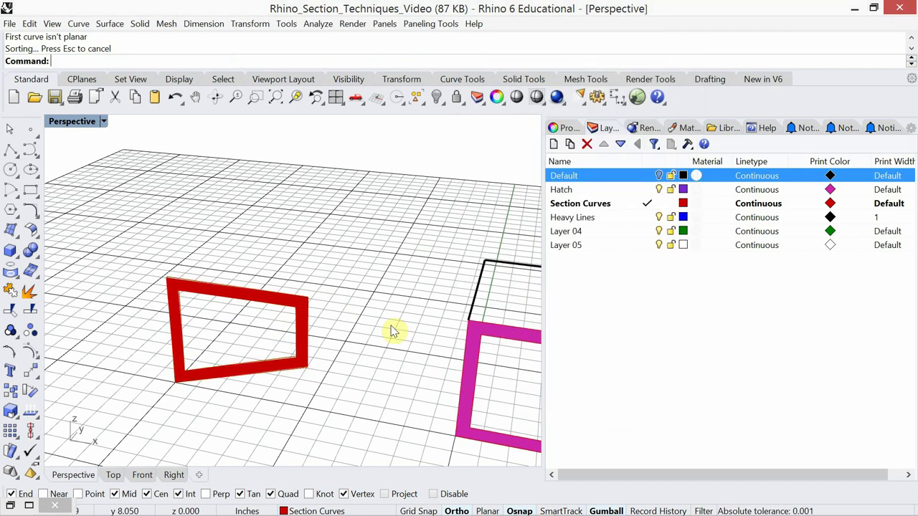
# Step: Move the deformed box's new section hatch to the Hatch layer and deselect it
pyautogui.click(293, 304)
pyautogui.click(599, 190)
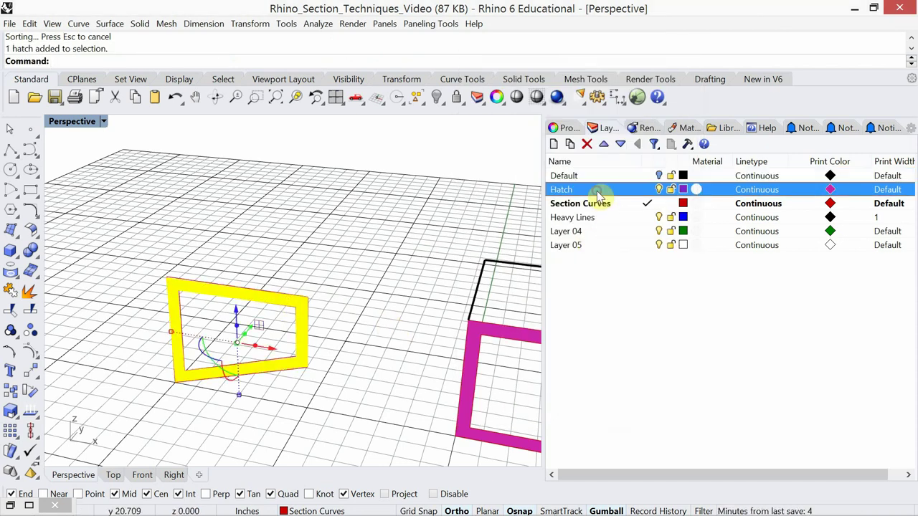
pyautogui.rightClick(599, 190)
pyautogui.click(674, 421)
pyautogui.click(390, 287)
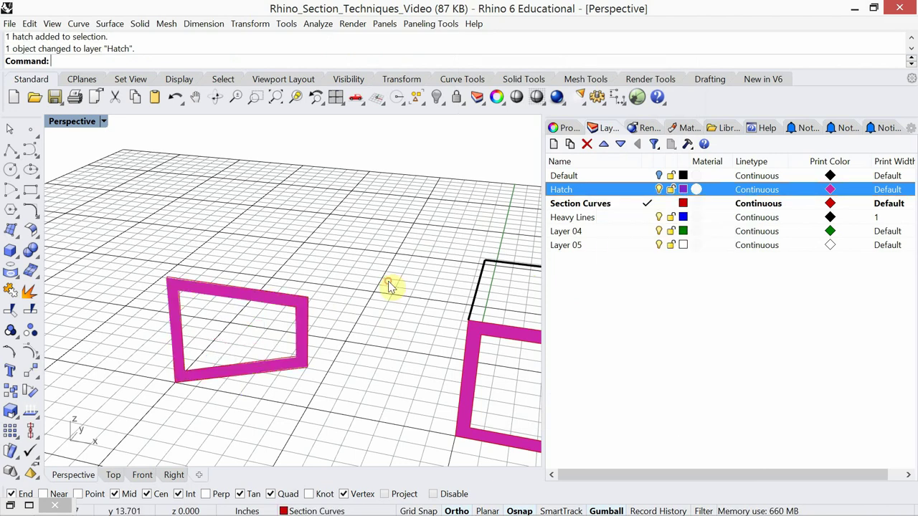
# Step: Try to bring back the hidden boxes with the Show command
pyautogui.write('h')
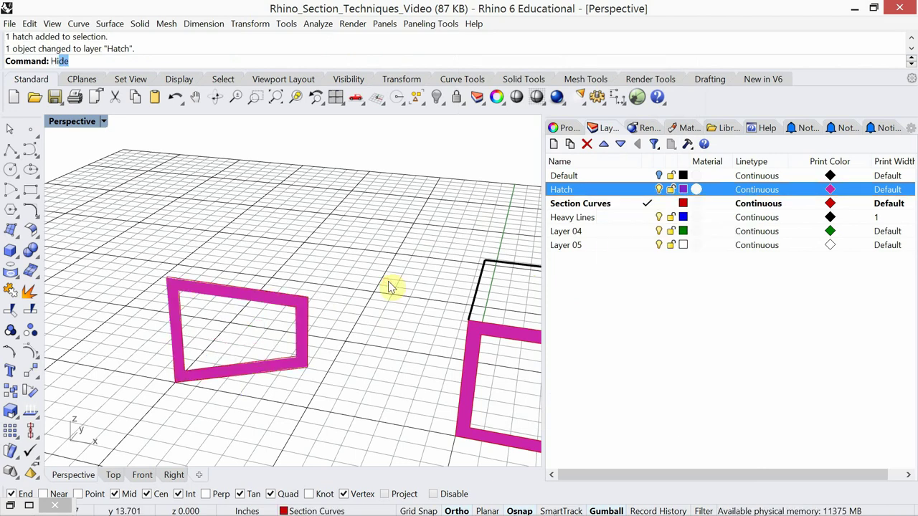
pyautogui.press('BackSpace')
pyautogui.write('show')
pyautogui.press('Return')
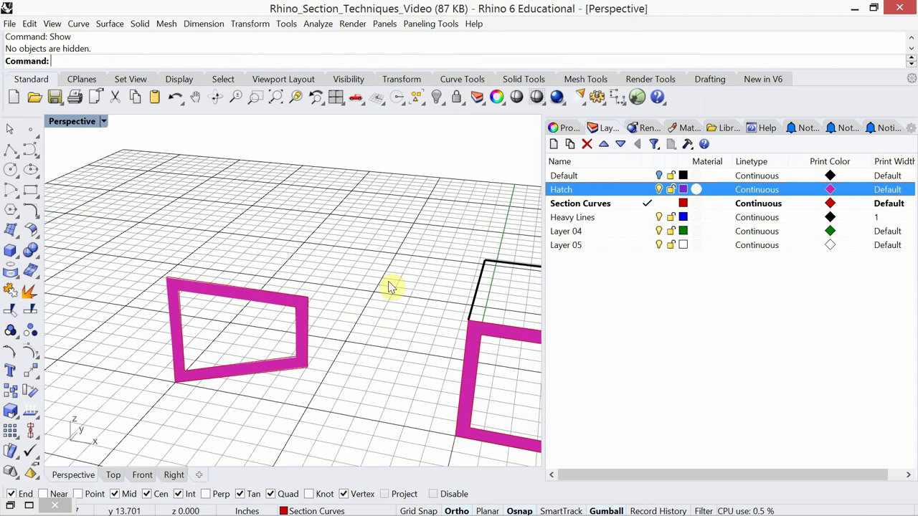
pyautogui.write('s')
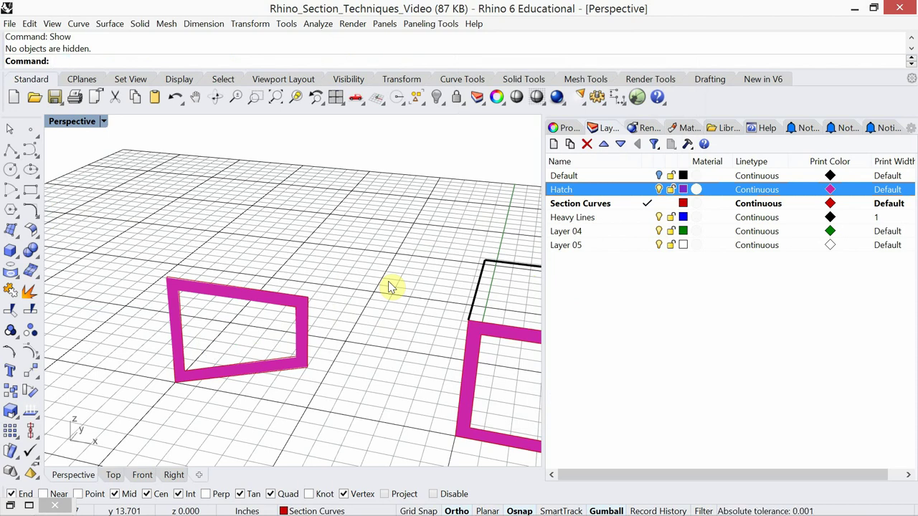
# Step: Turn the Default layer back on to display the boxes with their hatched sections
pyautogui.click(657, 177)
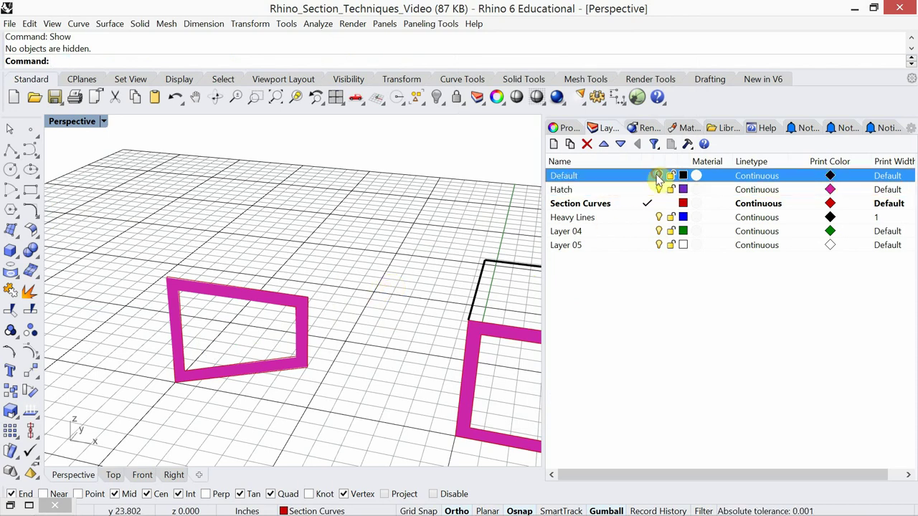
pyautogui.moveTo(348, 236); pyautogui.dragTo(303, 248, button='right')
pyautogui.scroll(-3, 205, 236)
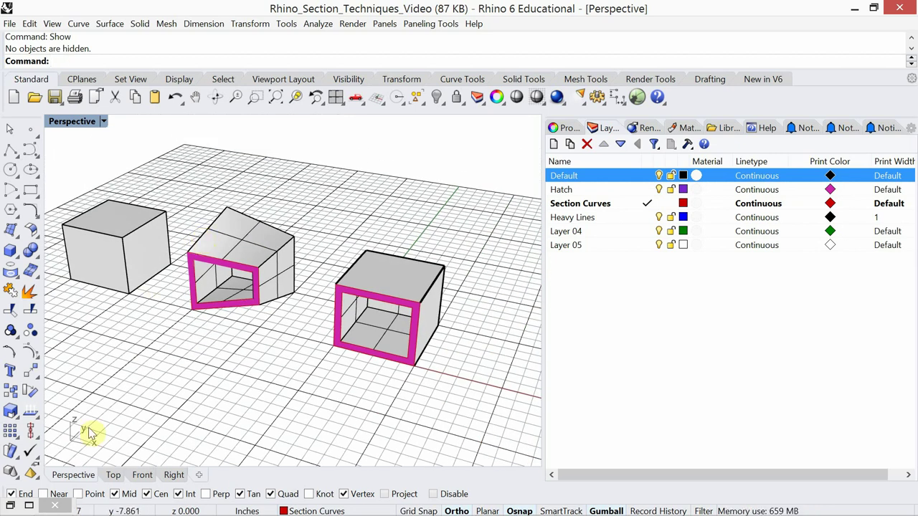
# Step: Switch to the Grasshopper notes to review the list of section techniques, and return to the Rhino model
pyautogui.click(29, 505)
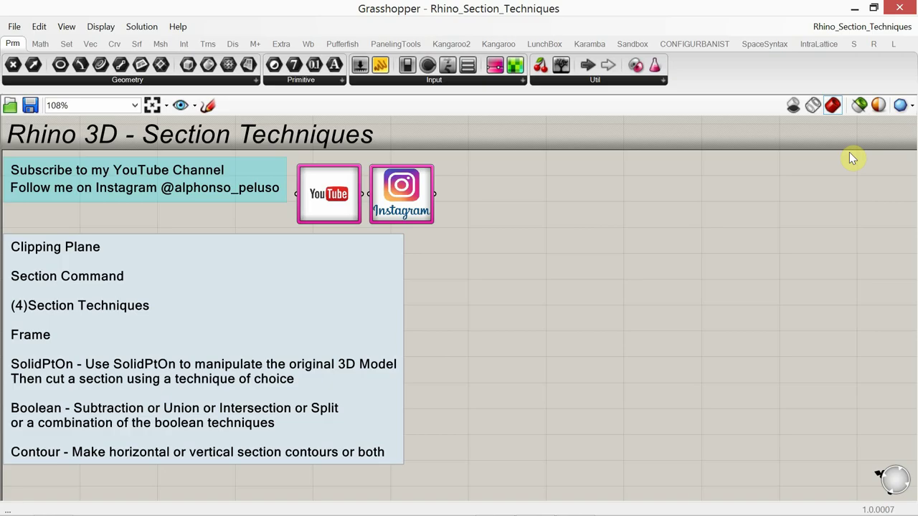
pyautogui.click(874, 8)
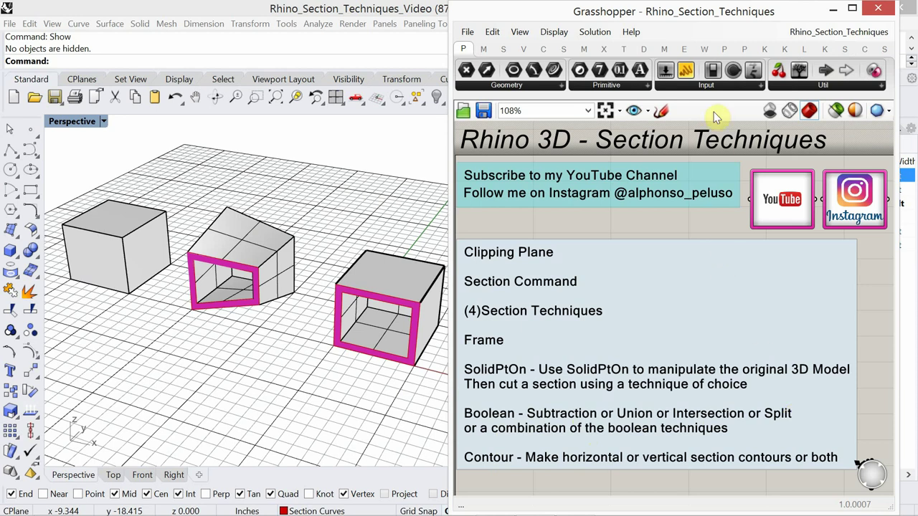
pyautogui.click(832, 9)
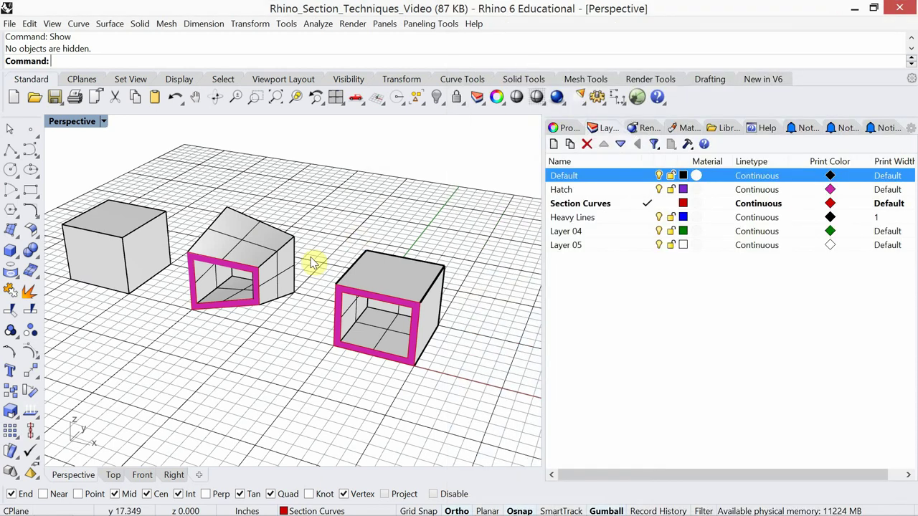
# Step: Copy the original solid box 3' along the X axis, past the hollow sectioned box
pyautogui.click(141, 262)
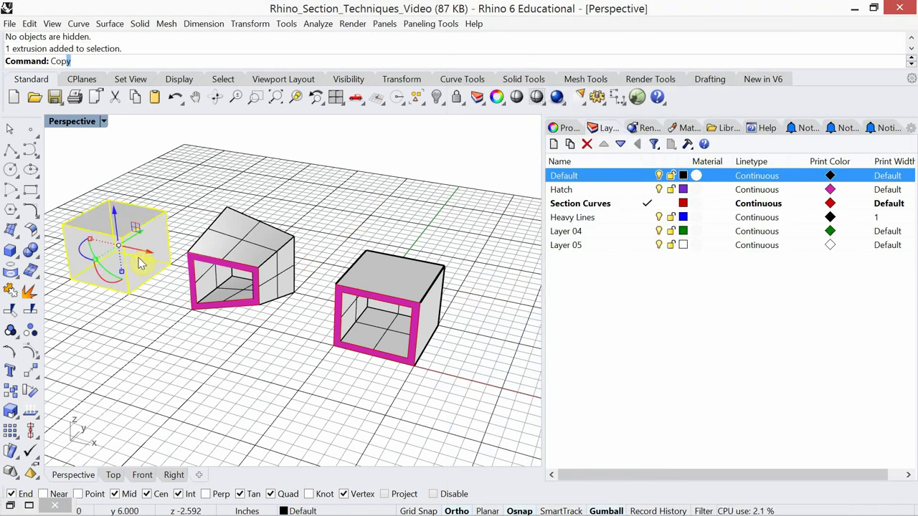
pyautogui.press('Return')
pyautogui.click(97, 351)
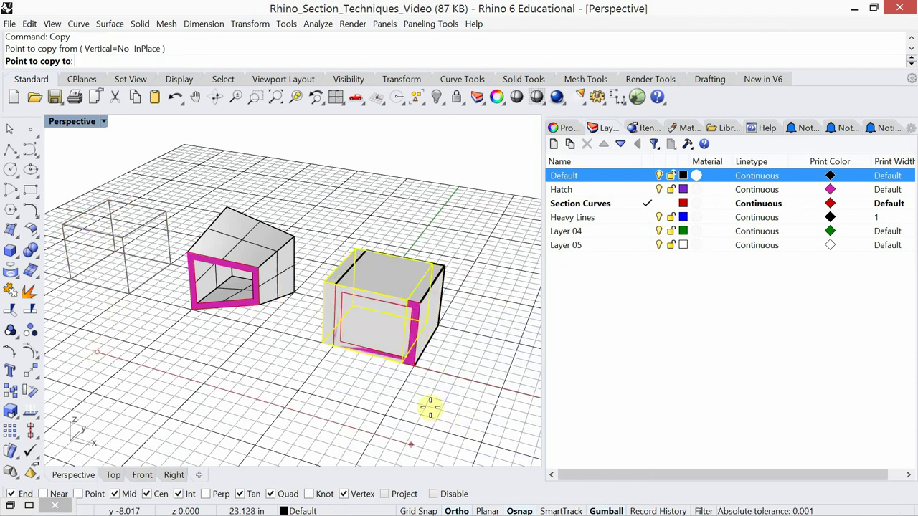
pyautogui.write("'")
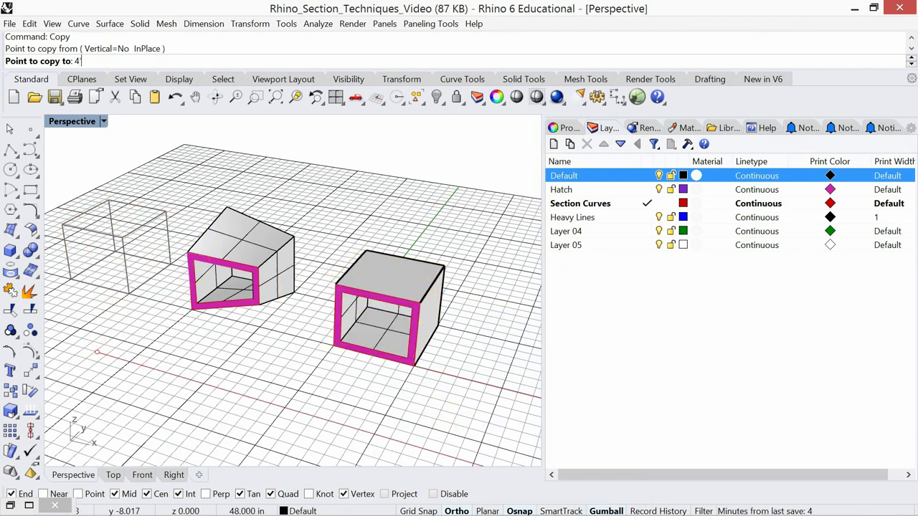
pyautogui.scroll(-4, 251, 350)
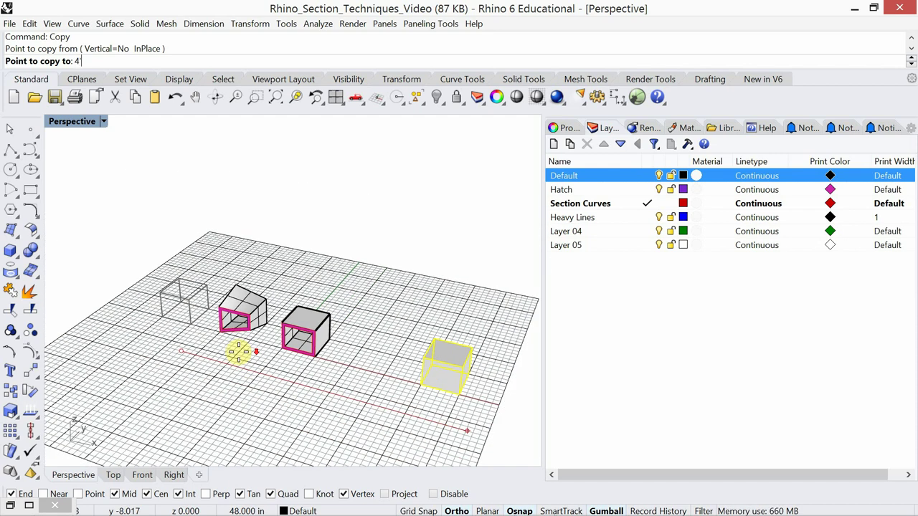
pyautogui.write("3'")
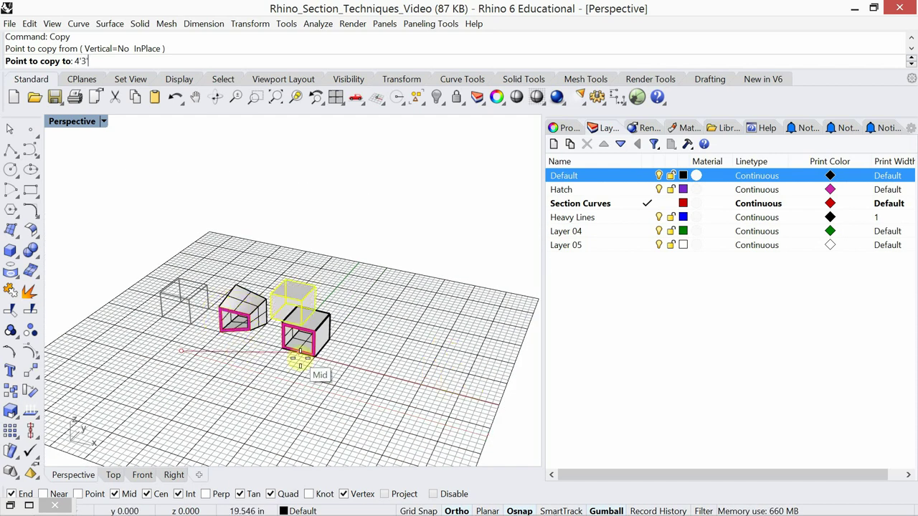
pyautogui.press('BackSpace')
pyautogui.press('BackSpace')
pyautogui.press('BackSpace')
pyautogui.press('BackSpace')
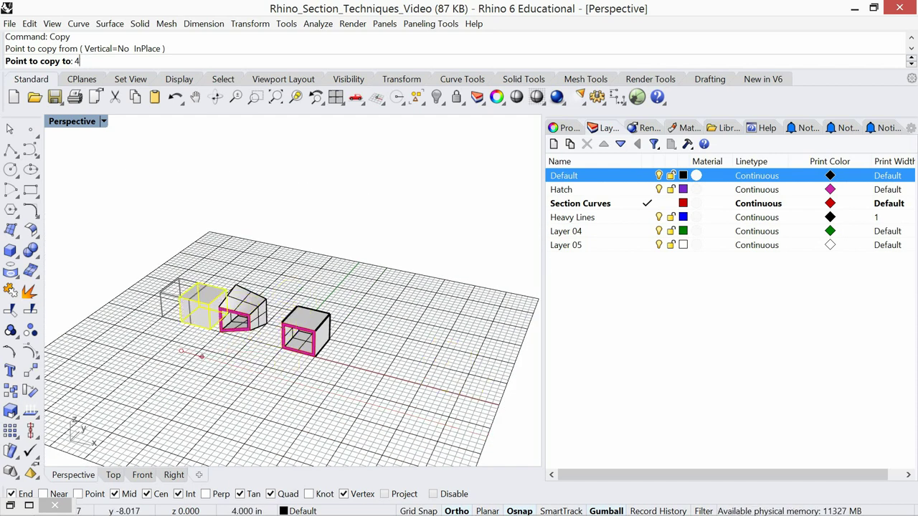
pyautogui.click(380, 405)
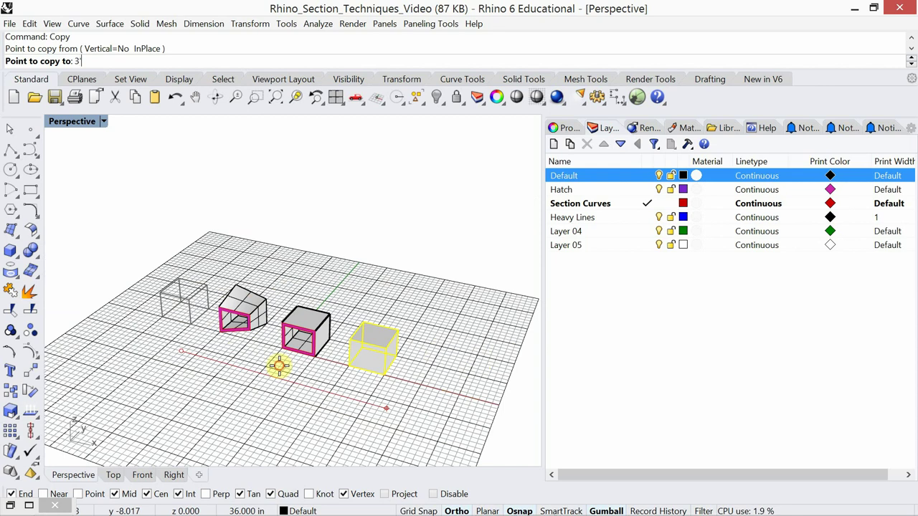
pyautogui.press('Escape')
pyautogui.scroll(4, 387, 377)
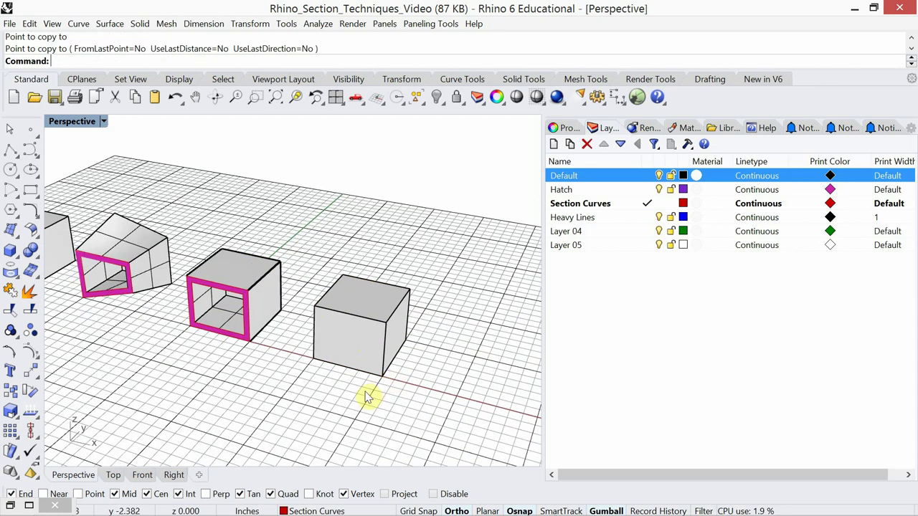
# Step: Create a sphere with a radius of about 4.2 inches, centered on the ground just in front of the new box copy
pyautogui.keyDown('shift'); pyautogui.moveTo(369, 395); pyautogui.dragTo(317, 351, button='right'); pyautogui.keyUp('shift')
pyautogui.scroll(2, 324, 370)
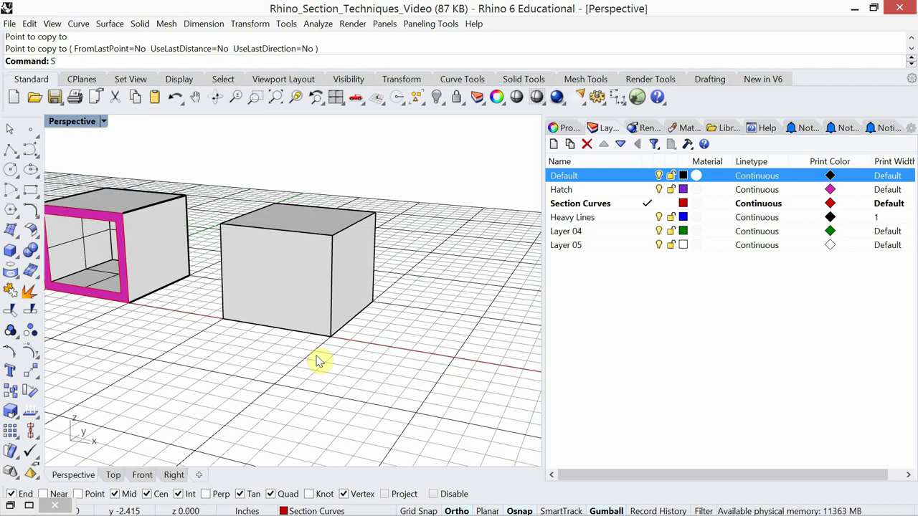
pyautogui.write('phere')
pyautogui.press('Return')
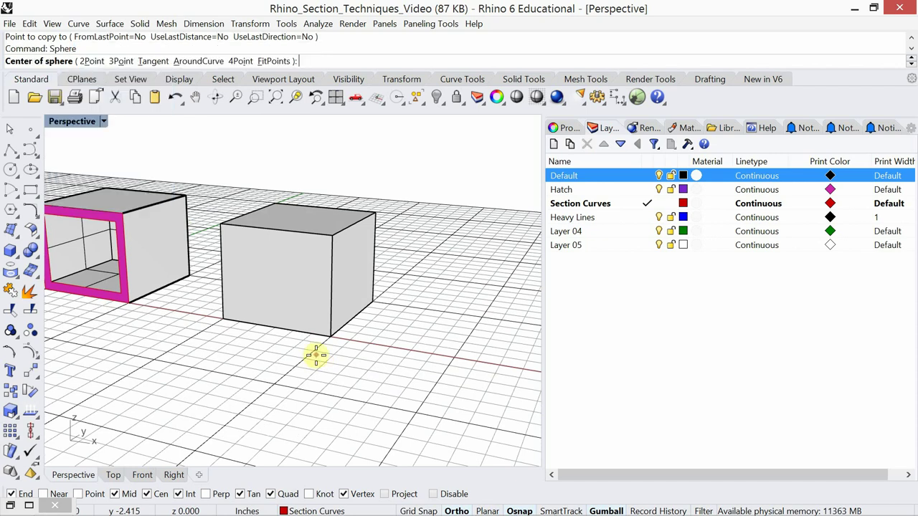
pyautogui.click(316, 354)
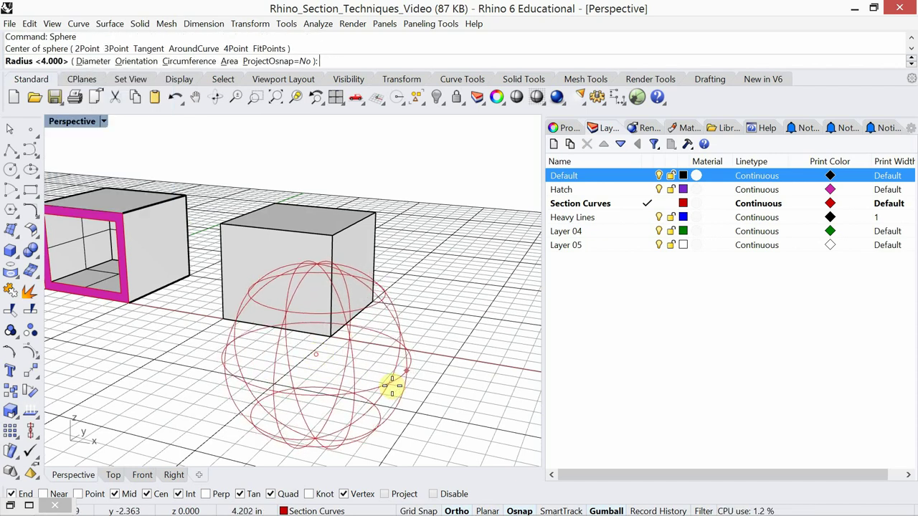
pyautogui.click(394, 385)
# Step: Move the sphere from the Section Curves layer to the Default layer
pyautogui.moveTo(447, 373); pyautogui.dragTo(452, 390, button='right')
pyautogui.click(390, 381)
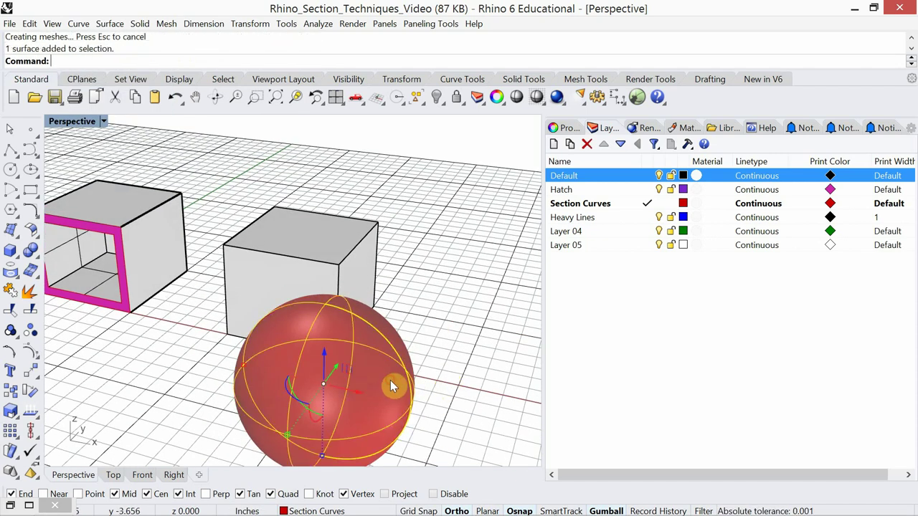
pyautogui.rightClick(604, 184)
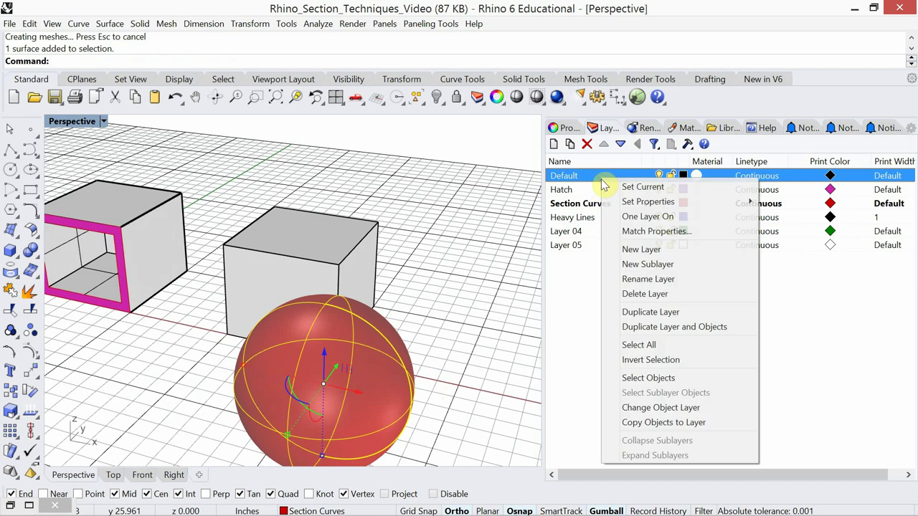
pyautogui.click(702, 407)
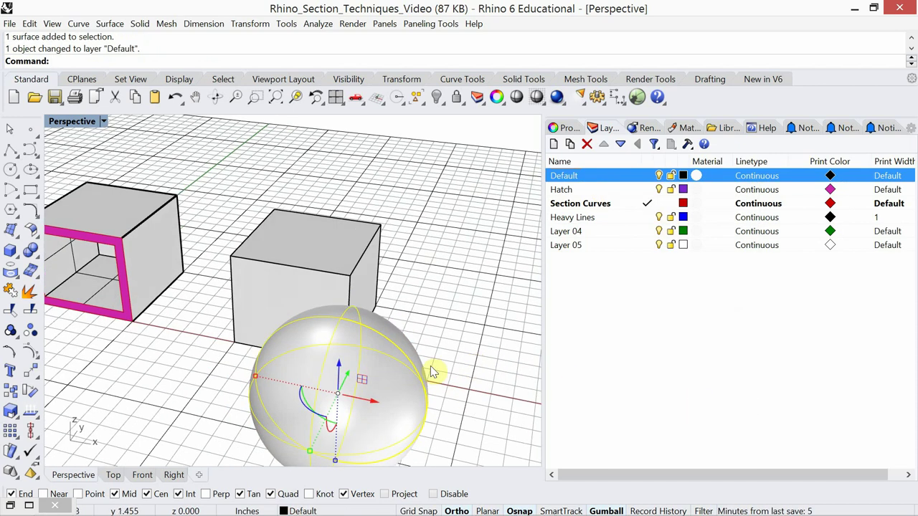
# Step: Move the sphere slightly along the Y axis toward the box copy so it overlaps more of the front corner, and check its position from the front
pyautogui.click(113, 476)
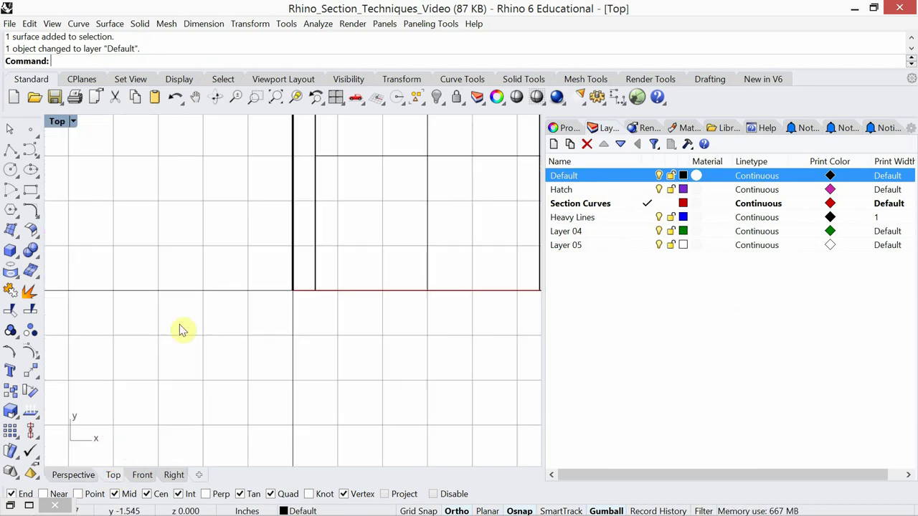
pyautogui.scroll(-5, 180, 327)
pyautogui.moveTo(376, 385); pyautogui.dragTo(286, 343, button='right')
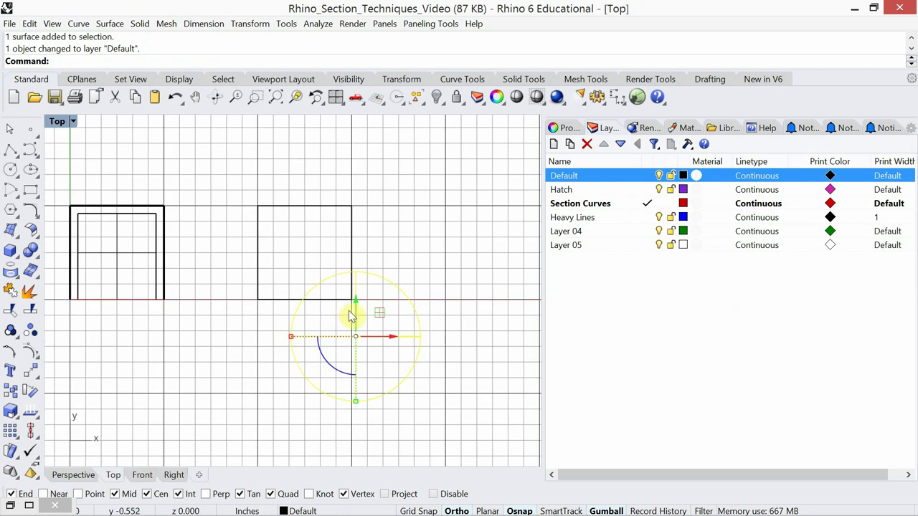
pyautogui.moveTo(357, 311)
pyautogui.mouseDown()
pyautogui.moveTo(357, 263)
pyautogui.moveTo(372, 308)
pyautogui.mouseUp()
pyautogui.click(142, 475)
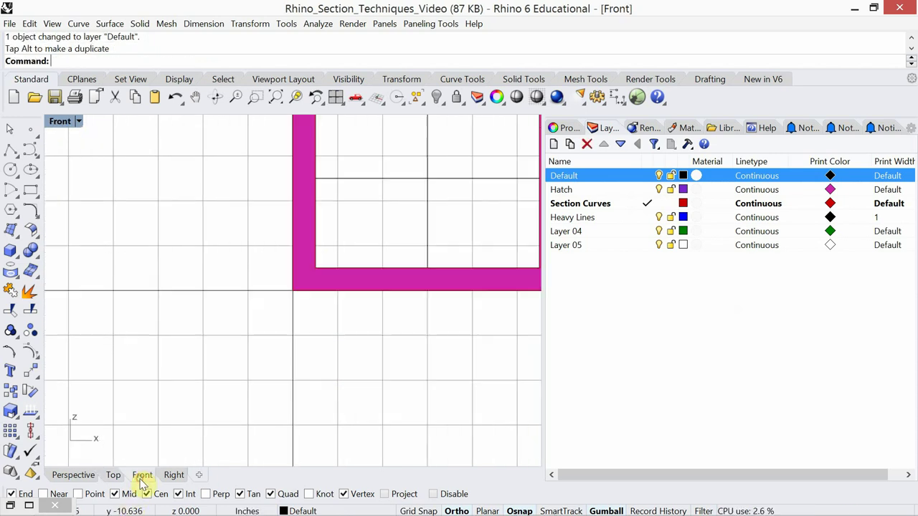
pyautogui.scroll(-5, 208, 405)
pyautogui.moveTo(216, 385); pyautogui.dragTo(163, 369, button='right')
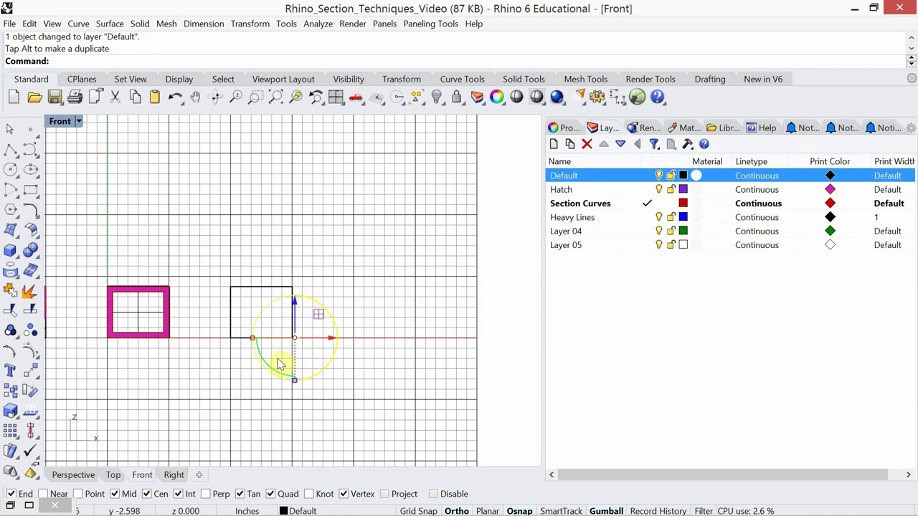
pyautogui.click(91, 478)
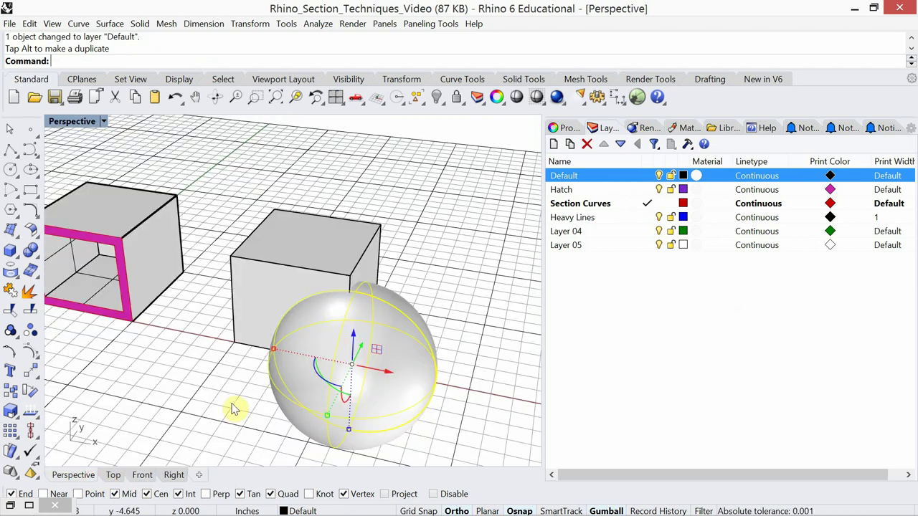
pyautogui.click(241, 404)
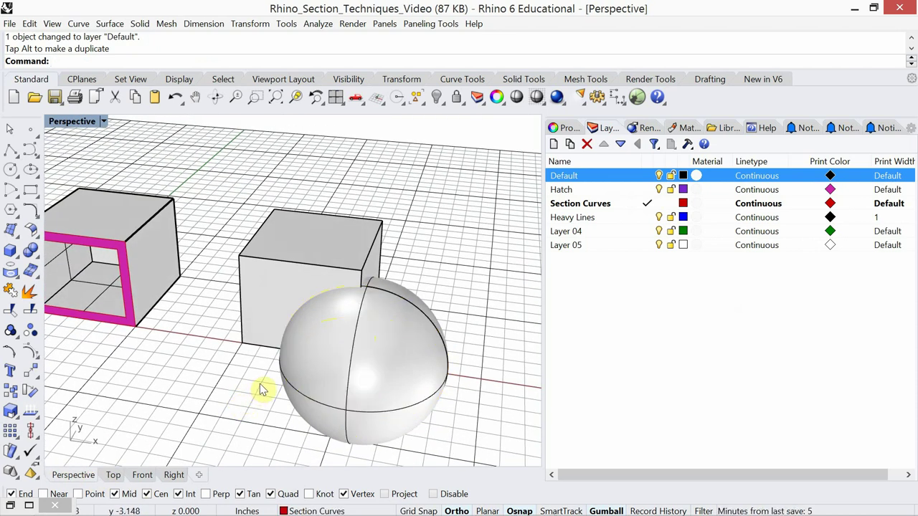
# Step: Subtract the sphere from the solid box copy with BooleanDifference, keeping DeleteInput set to Yes
pyautogui.keyDown('shift'); pyautogui.moveTo(261, 386); pyautogui.dragTo(201, 345, button='right'); pyautogui.keyUp('shift')
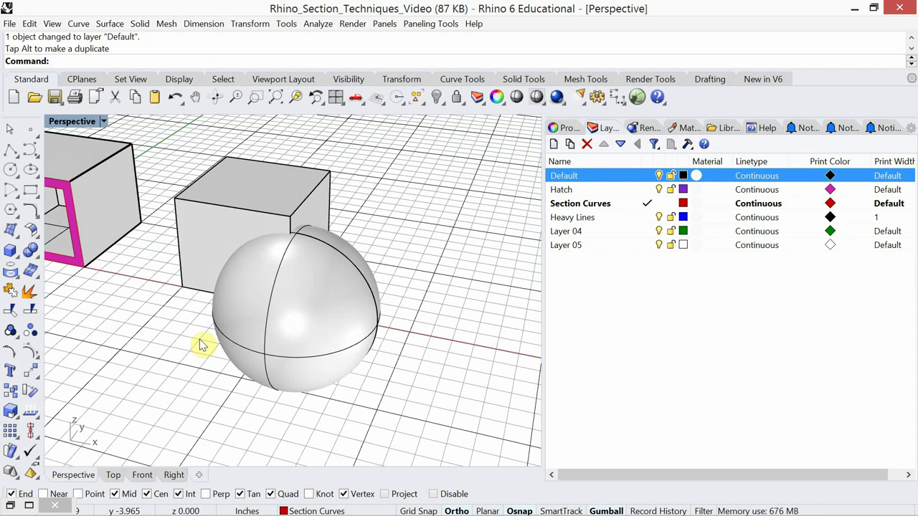
pyautogui.write('boo')
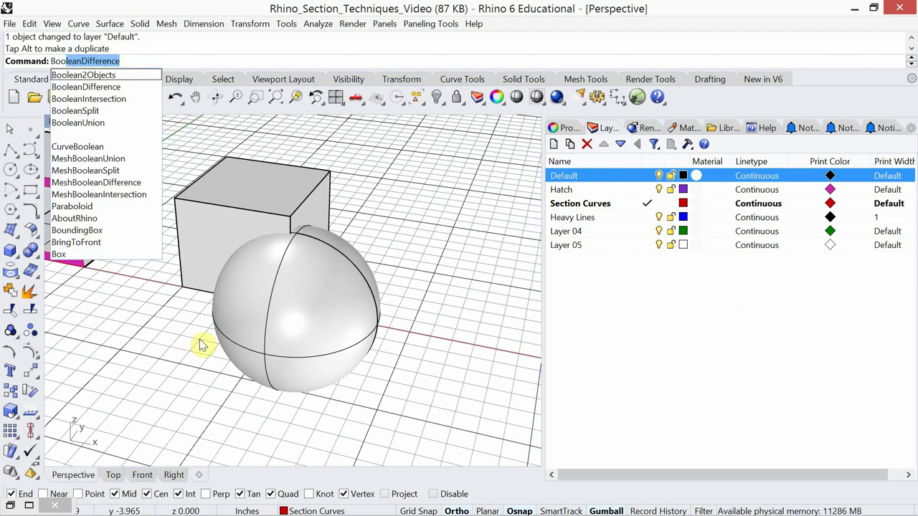
pyautogui.click(108, 89)
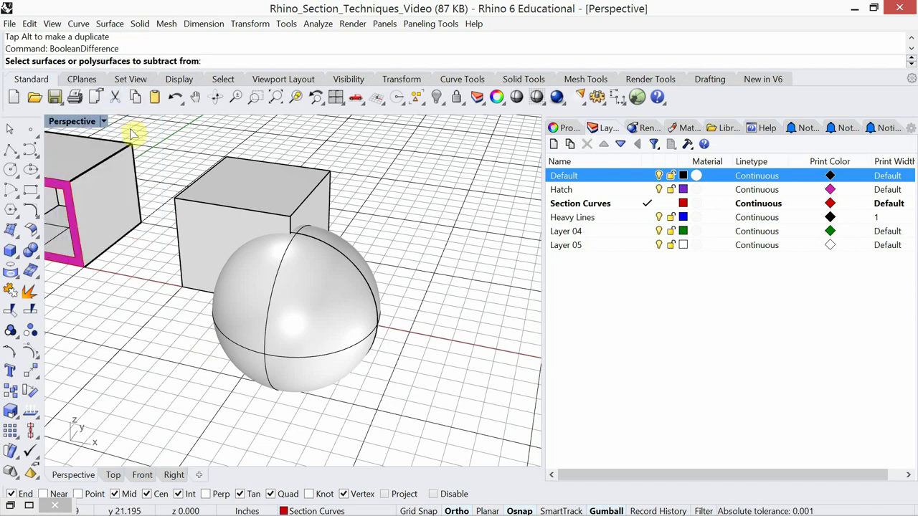
pyautogui.click(233, 215)
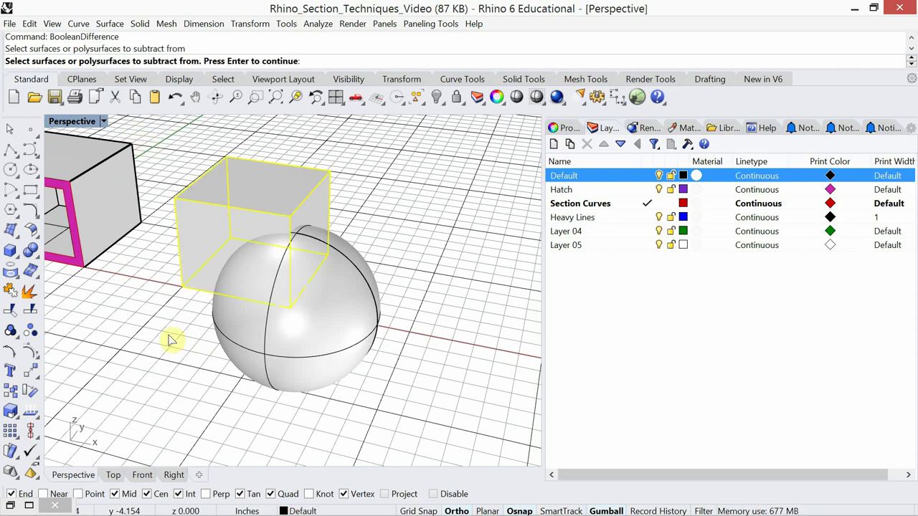
pyautogui.rightClick(168, 332)
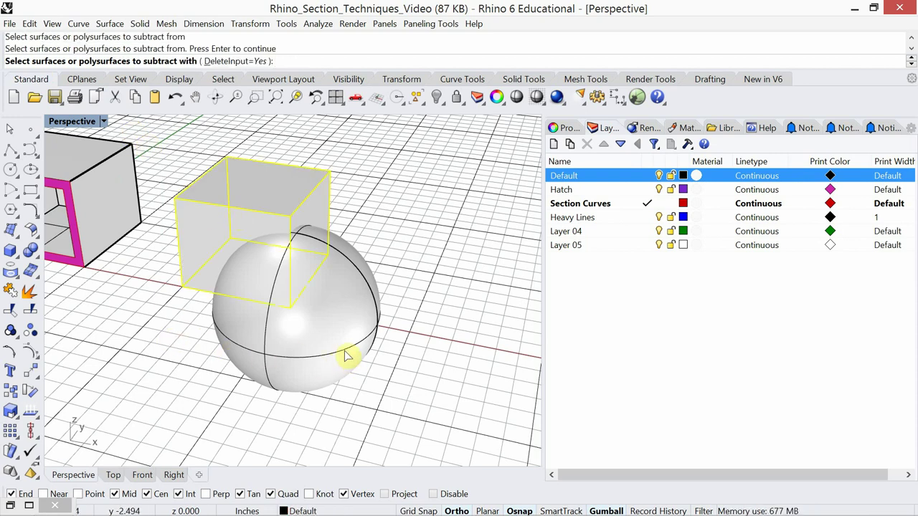
pyautogui.click(258, 63)
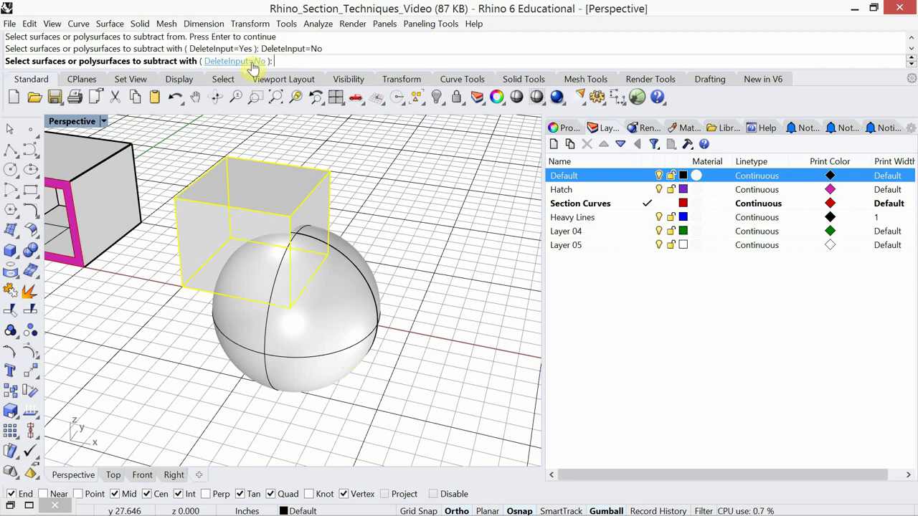
pyautogui.click(255, 62)
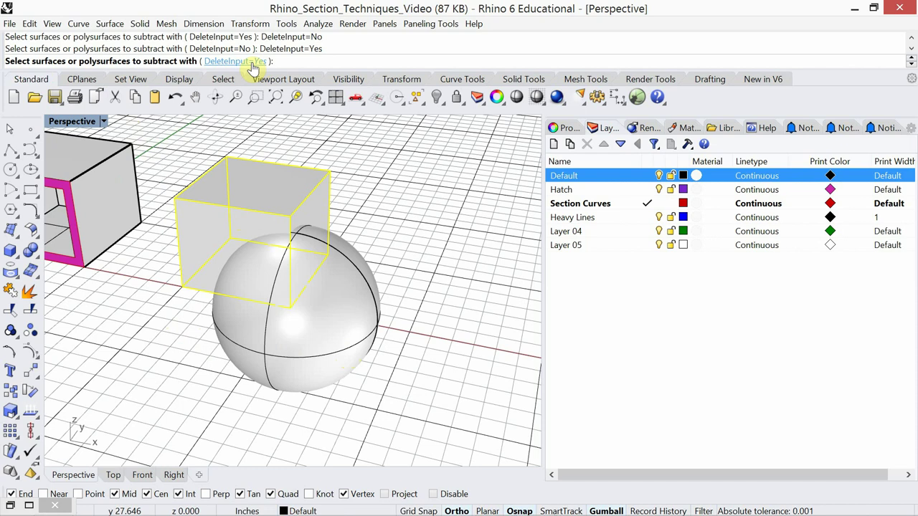
pyautogui.click(382, 312)
pyautogui.press('Return')
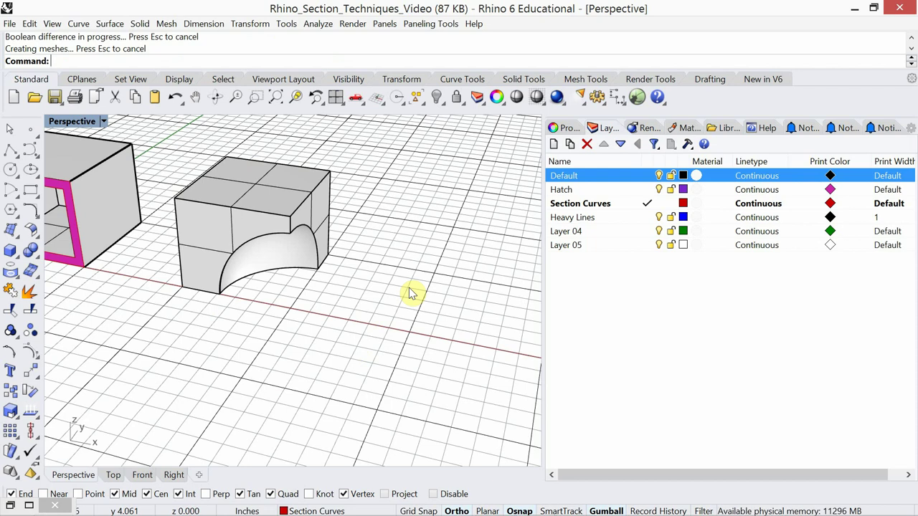
# Step: Undo the boolean difference and select the box copy together with the sphere
pyautogui.hotkey('ctrl', 'z')
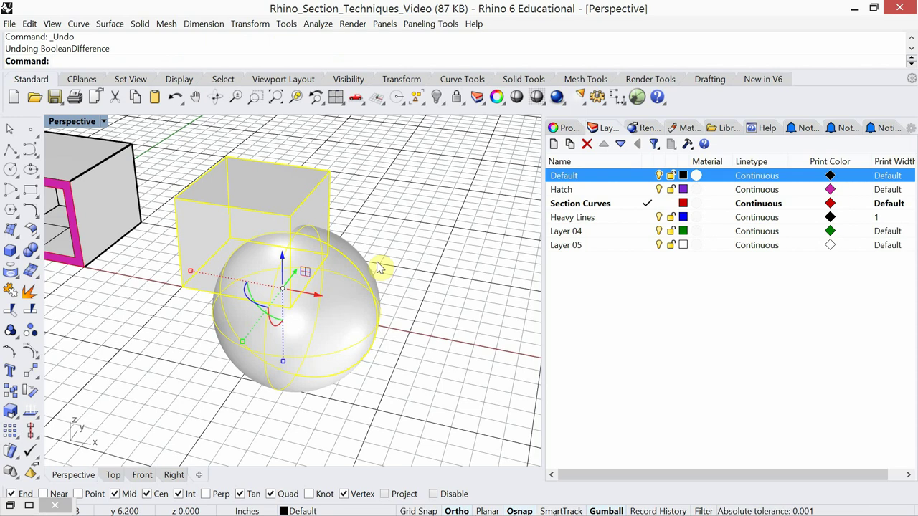
pyautogui.click(378, 267)
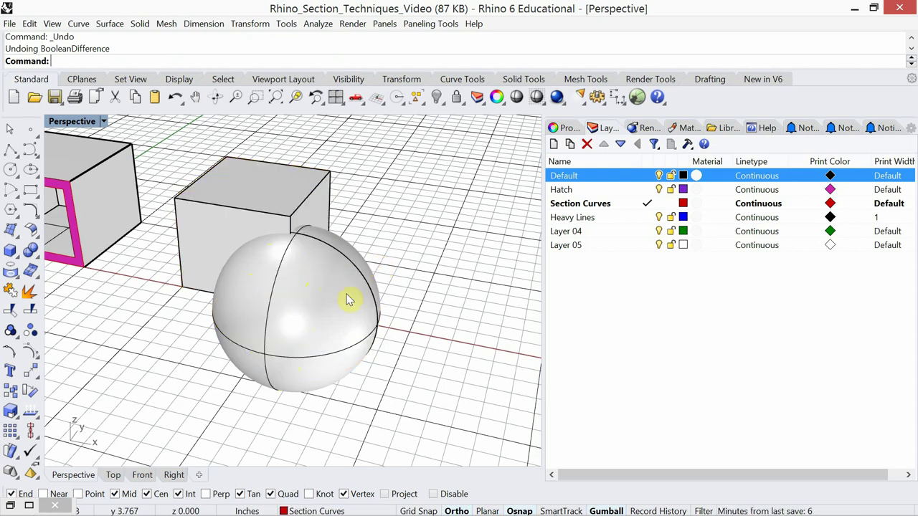
pyautogui.moveTo(416, 376); pyautogui.dragTo(239, 233)
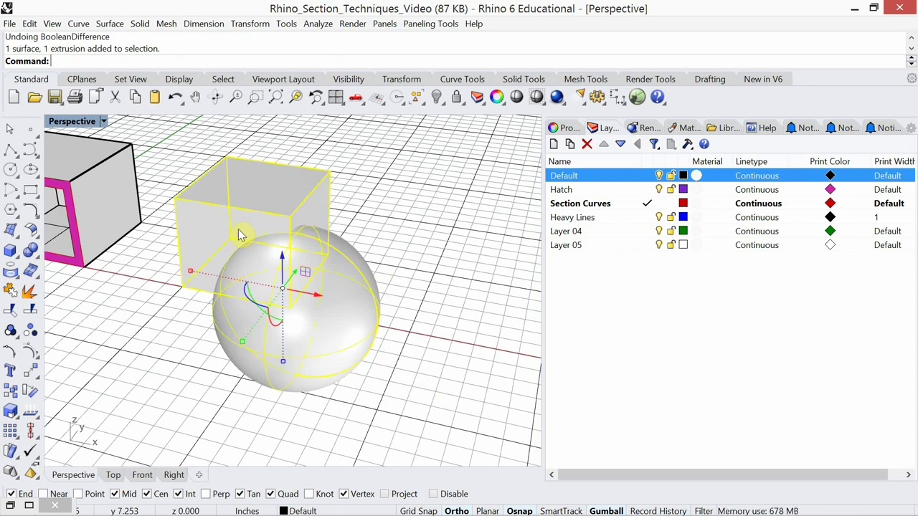
# Step: Copy the selected box and sphere 12 inches along the X axis
pyautogui.write('COpy')
pyautogui.press('Return')
pyautogui.click(168, 371)
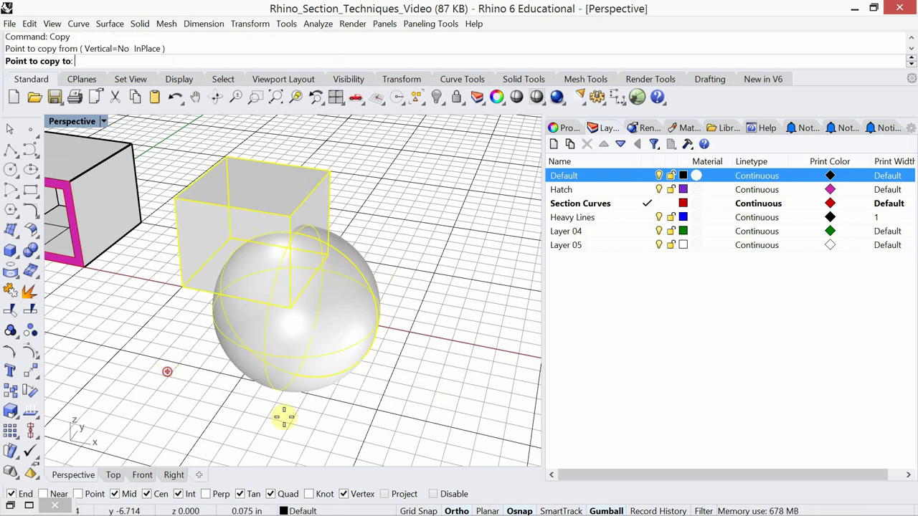
pyautogui.write('12')
pyautogui.press('Return')
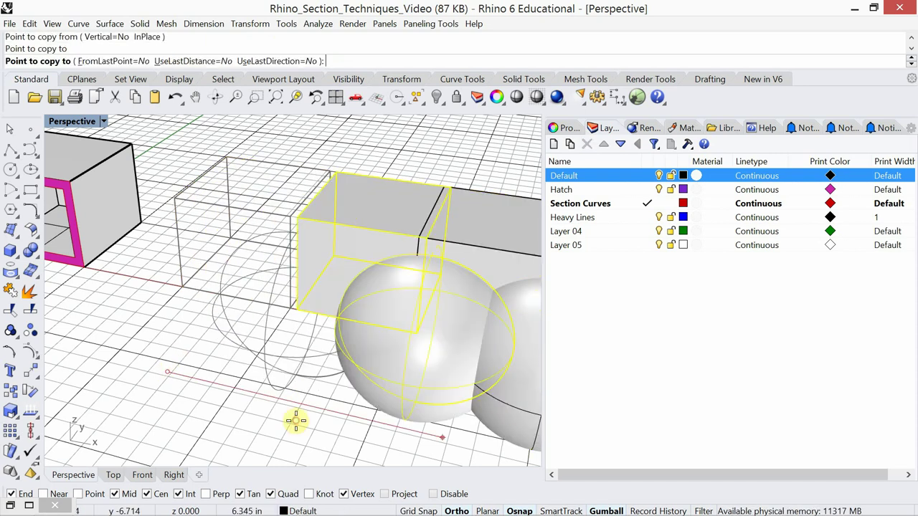
pyautogui.press('Return')
# Step: Subtract the original sphere from the original box with BooleanDifference
pyautogui.write('BooleanDifference')
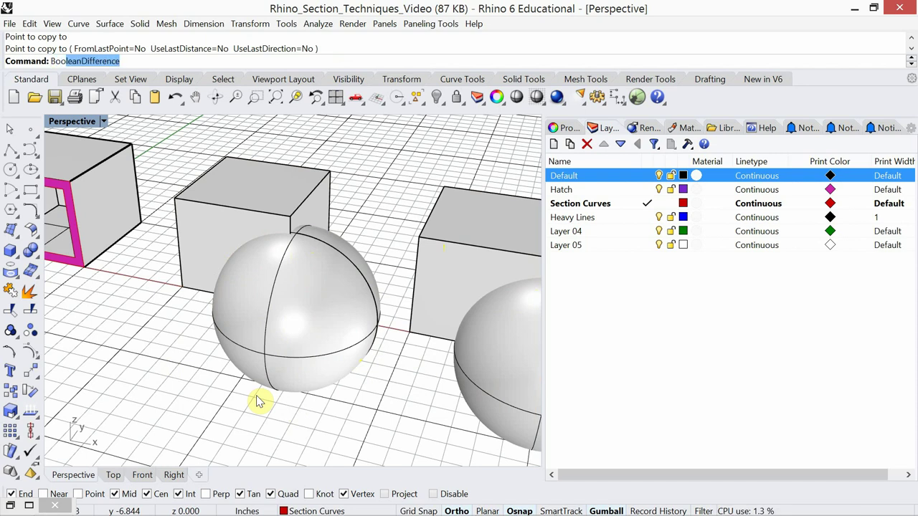
pyautogui.press('Return')
pyautogui.click(233, 215)
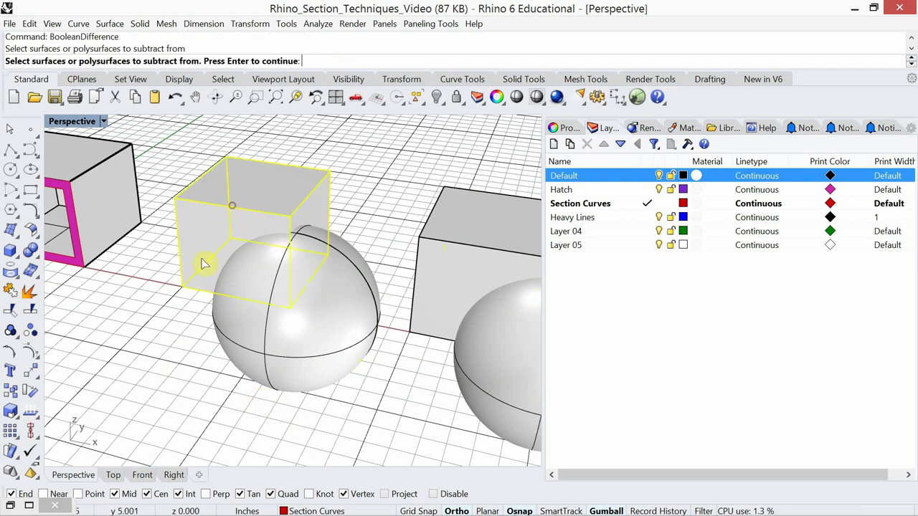
pyautogui.press('Return')
pyautogui.click(229, 337)
pyautogui.press('Return')
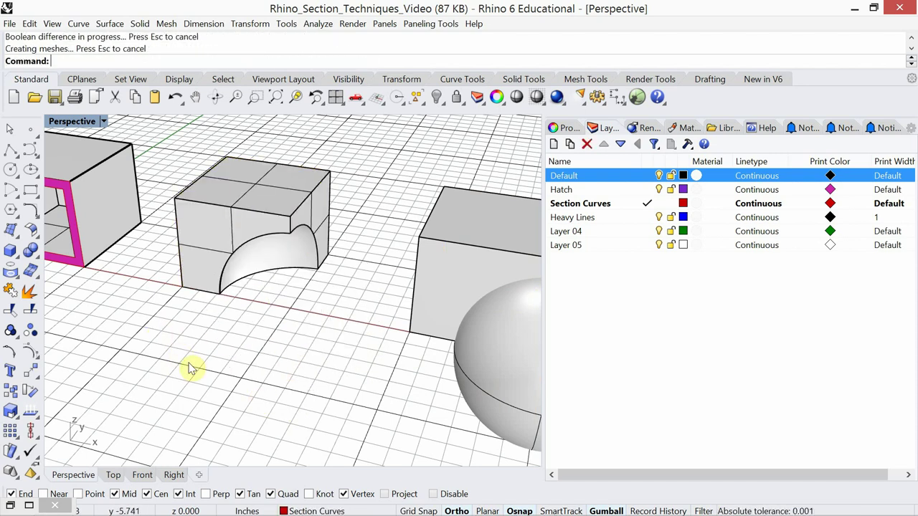
# Step: Join the copied box and sphere into one solid with BooleanUnion
pyautogui.keyDown('shift'); pyautogui.moveTo(307, 389); pyautogui.dragTo(183, 360, button='right'); pyautogui.keyUp('shift')
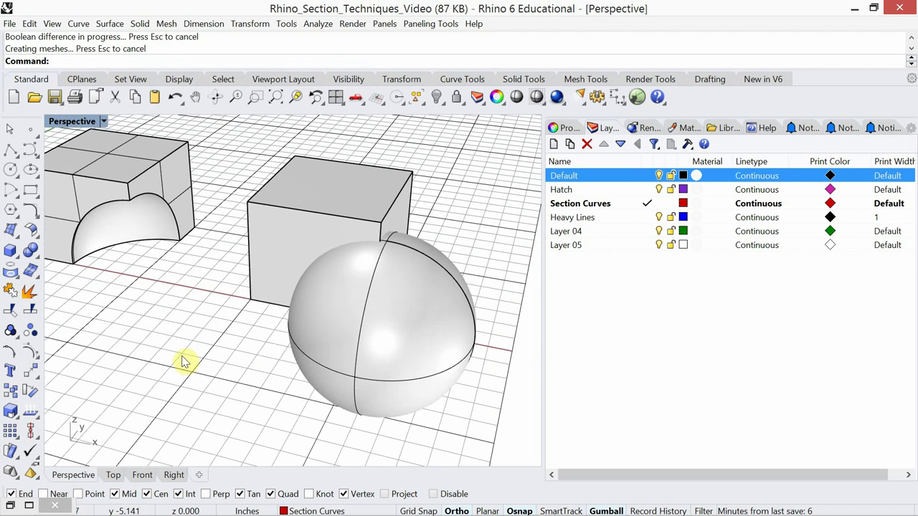
pyautogui.write('BooleanDifference')
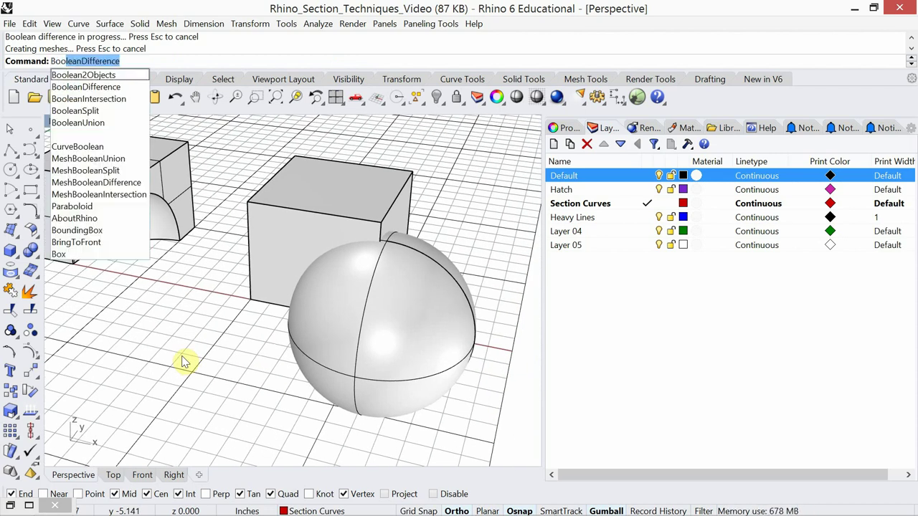
pyautogui.click(109, 124)
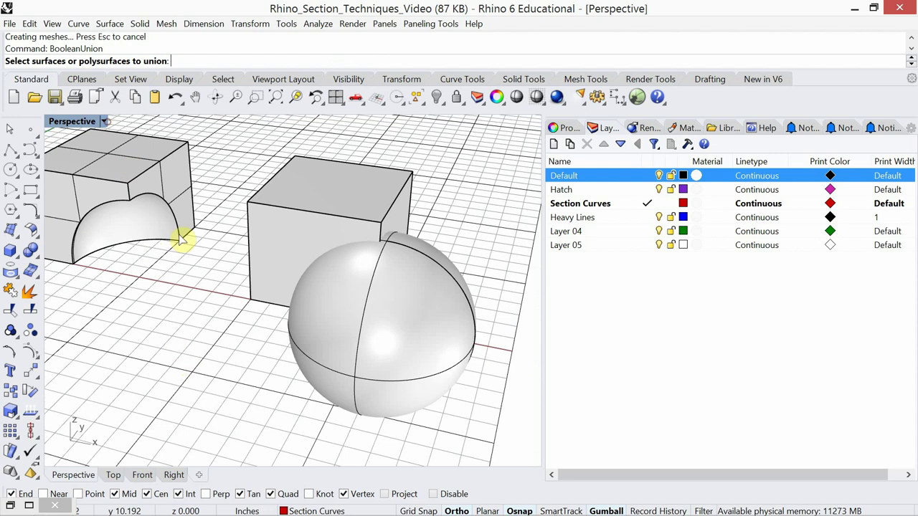
pyautogui.click(276, 251)
pyautogui.click(380, 353)
pyautogui.press('Return')
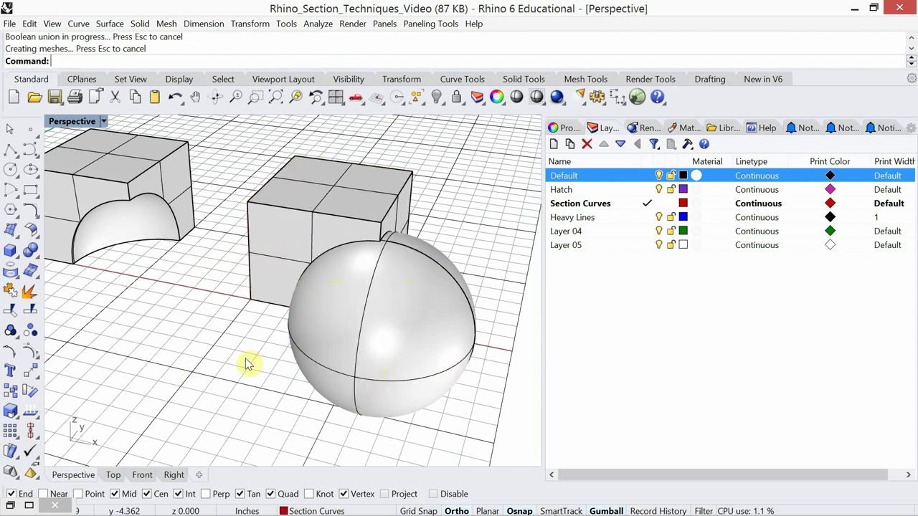
# Step: Select the united box and sphere to check them as one solid, clear the selection and undo the Boolean union
pyautogui.click(308, 342)
pyautogui.click(236, 370)
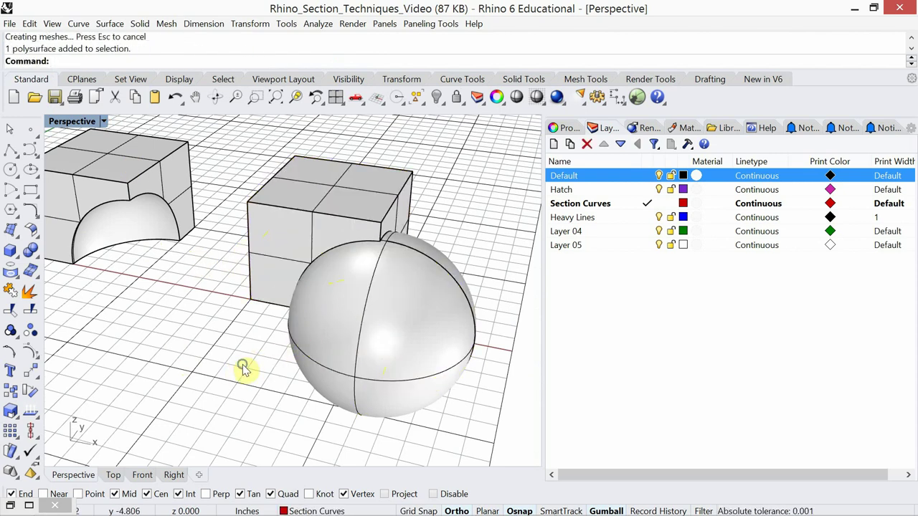
pyautogui.moveTo(242, 369)
pyautogui.mouseDown(button='right')
pyautogui.moveTo(191, 354)
pyautogui.moveTo(248, 377)
pyautogui.moveTo(258, 369)
pyautogui.moveTo(245, 372)
pyautogui.mouseUp(button='right')
pyautogui.click(305, 364)
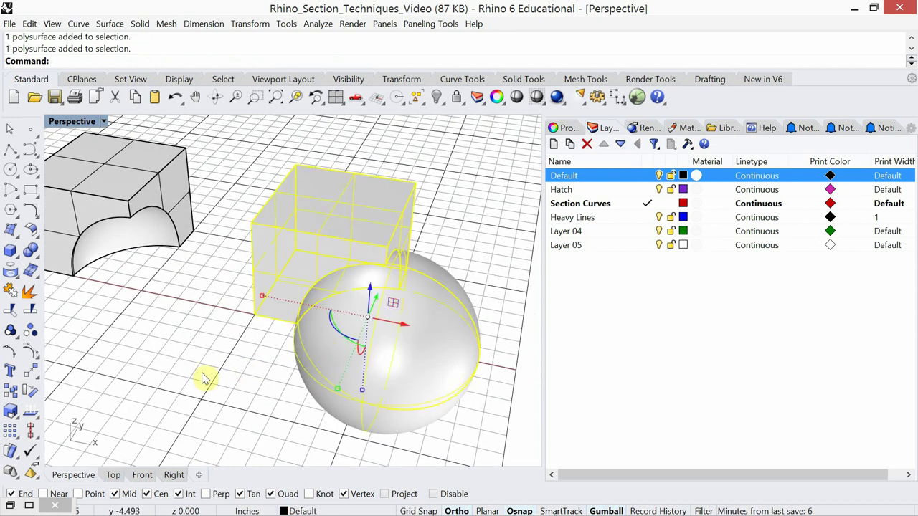
pyautogui.press('Escape')
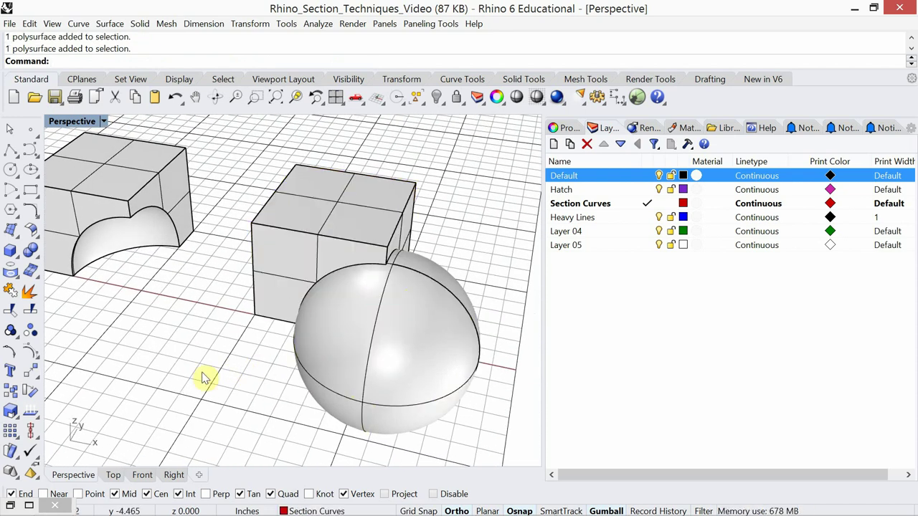
pyautogui.hotkey('ctrl', 'z')
pyautogui.press('Escape')
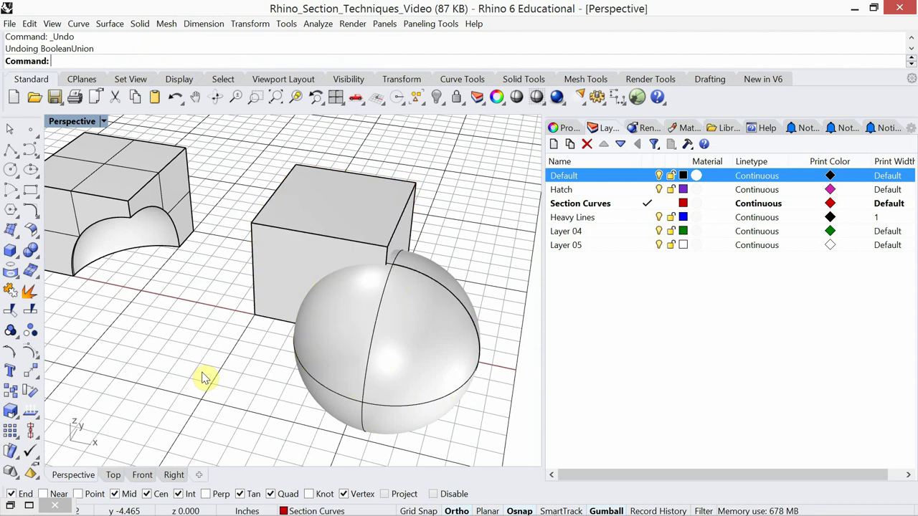
# Step: Reduce the copied box and sphere to their shared volume with BooleanIntersection
pyautogui.write('BooleanDifference')
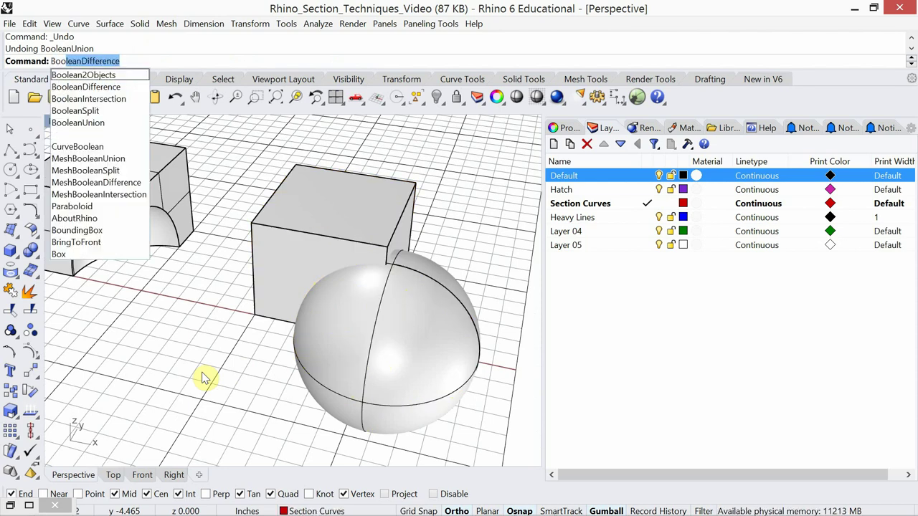
pyautogui.click(133, 100)
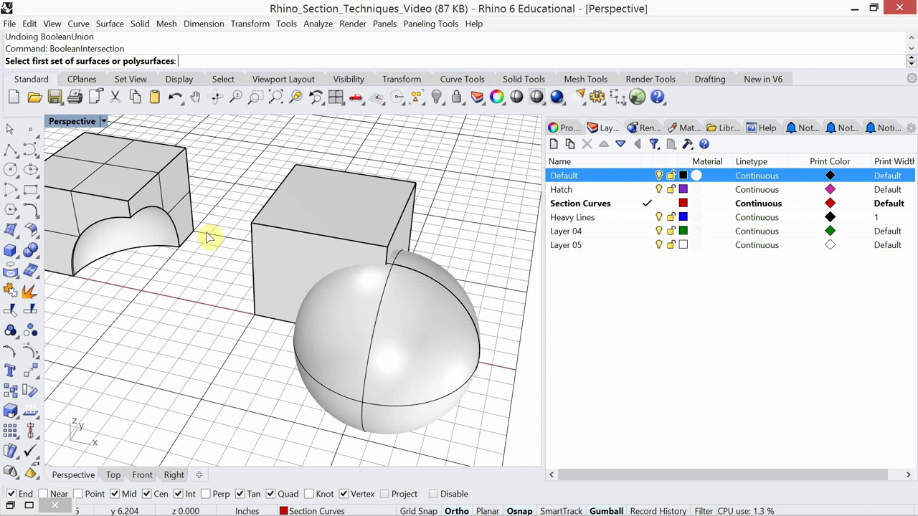
pyautogui.click(297, 253)
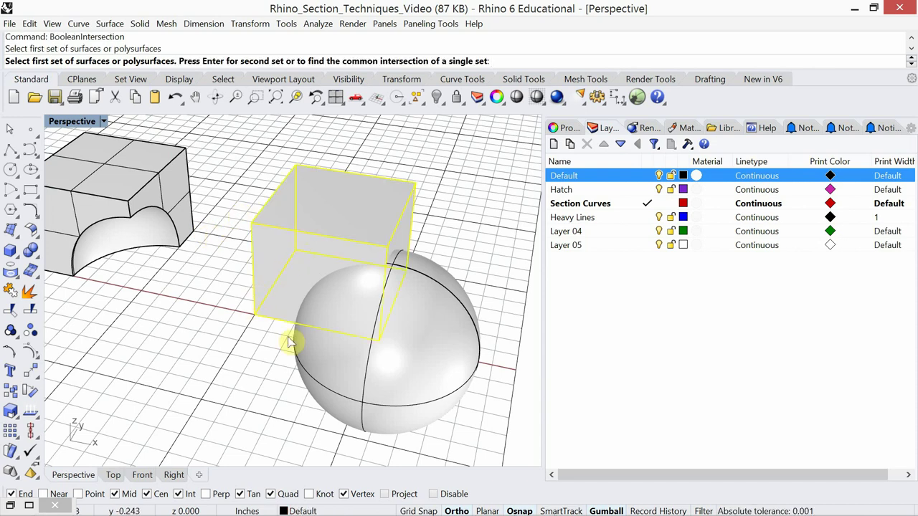
pyautogui.click(439, 384)
pyautogui.press('Return')
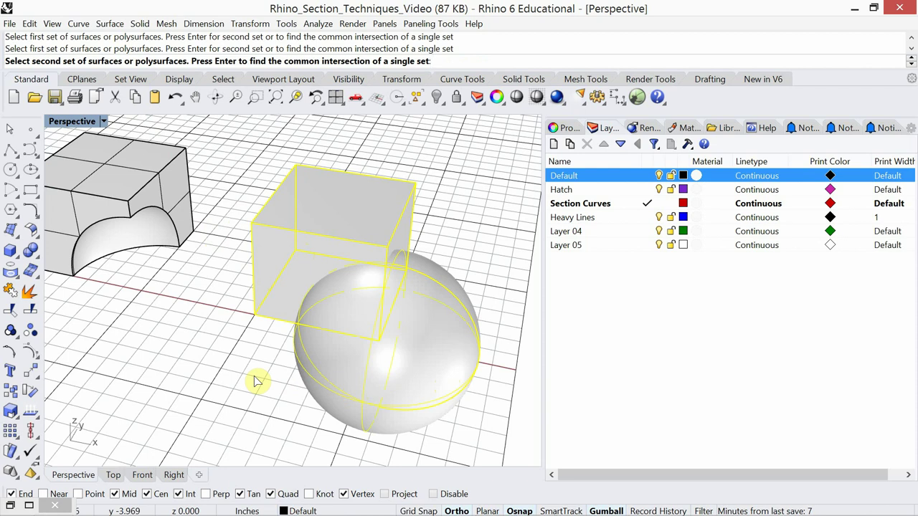
pyautogui.press('Return')
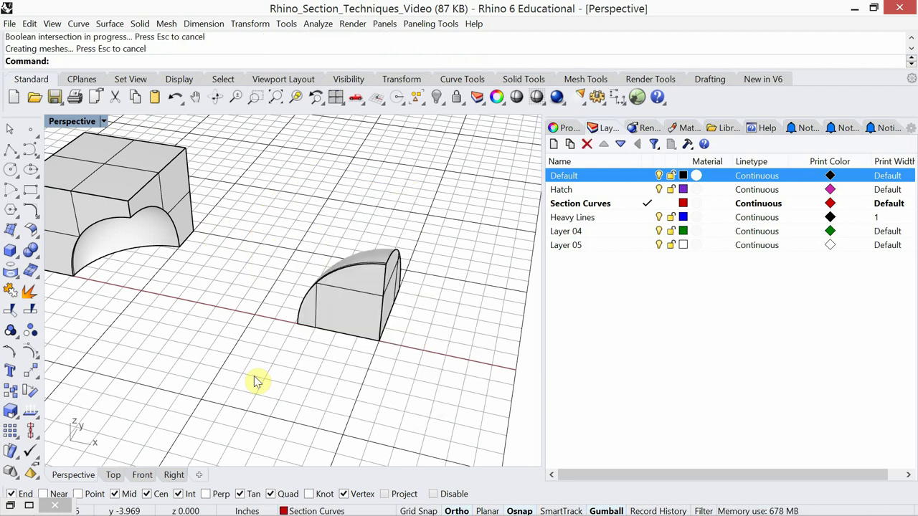
# Step: Inspect the intersection solid beside the subtracted box and undo the Boolean intersection
pyautogui.moveTo(242, 354); pyautogui.dragTo(279, 359, button='right')
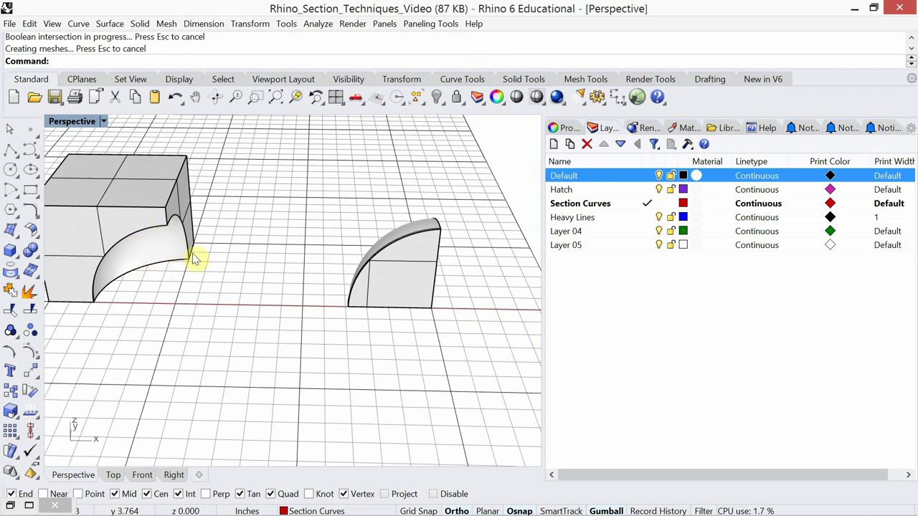
pyautogui.moveTo(215, 283); pyautogui.dragTo(187, 306, button='right')
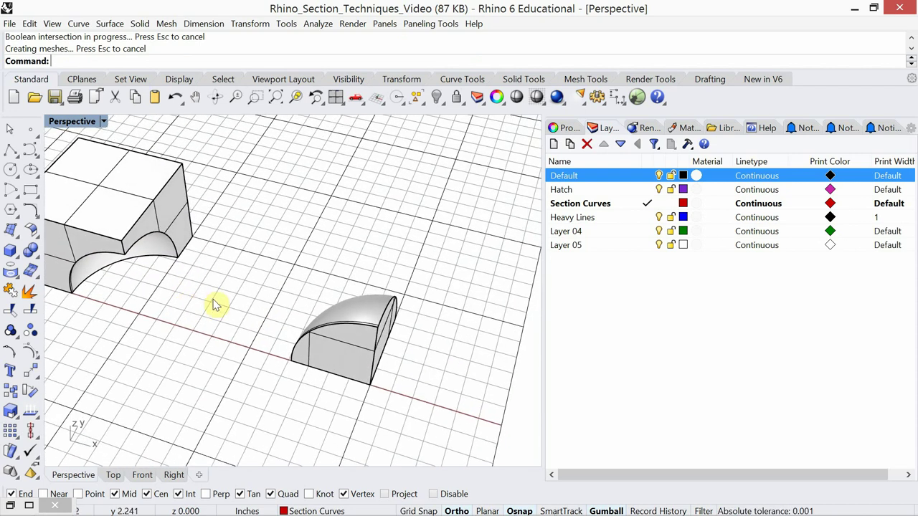
pyautogui.hotkey('ctrl', 'z')
pyautogui.moveTo(252, 367); pyautogui.dragTo(282, 361, button='right')
pyautogui.press('Escape')
# Step: Copy the restored box and sphere together 12 inches backward along the Y axis
pyautogui.click(298, 367)
pyautogui.keyDown('shift'); pyautogui.click(194, 228); pyautogui.keyUp('shift')
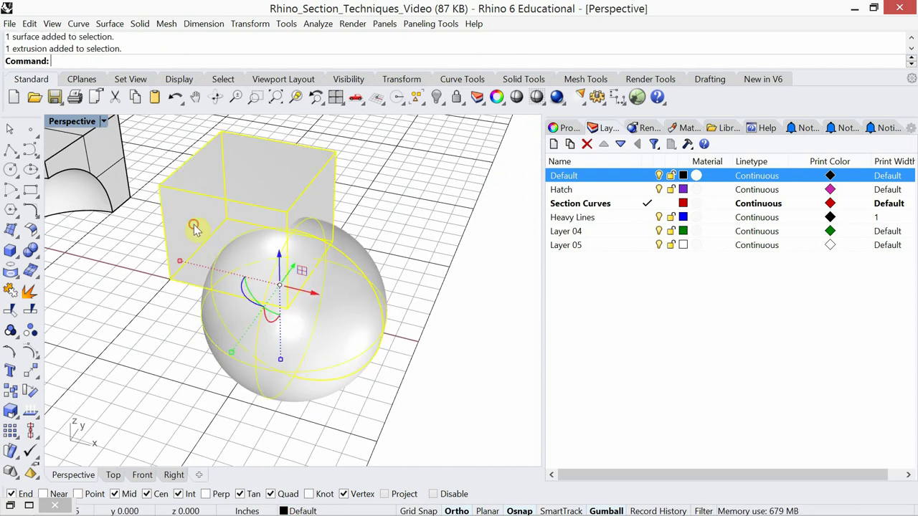
pyautogui.write('py')
pyautogui.press('Return')
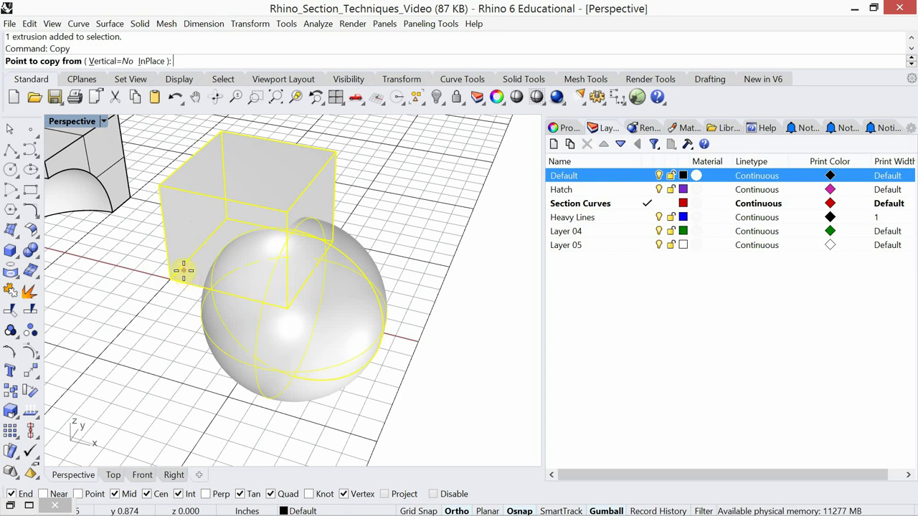
pyautogui.click(126, 410)
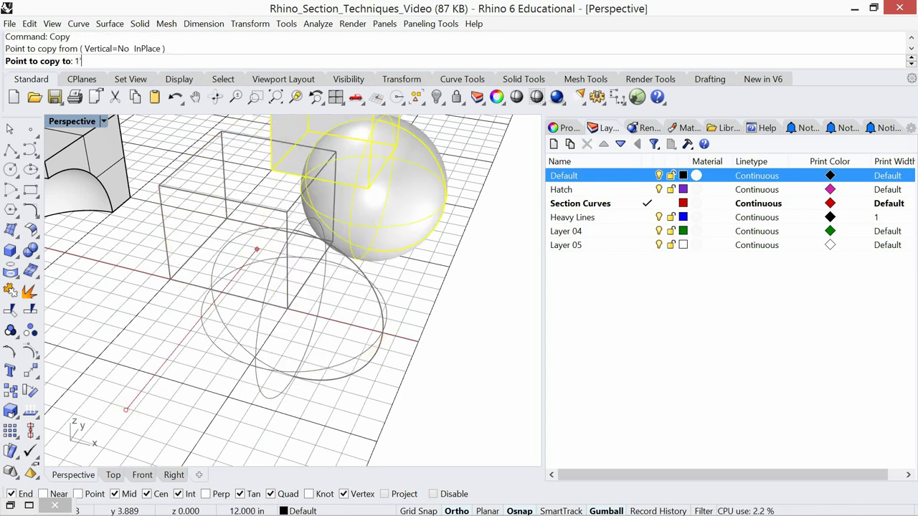
pyautogui.click(222, 266)
pyautogui.press('Escape')
pyautogui.scroll(2, 160, 405)
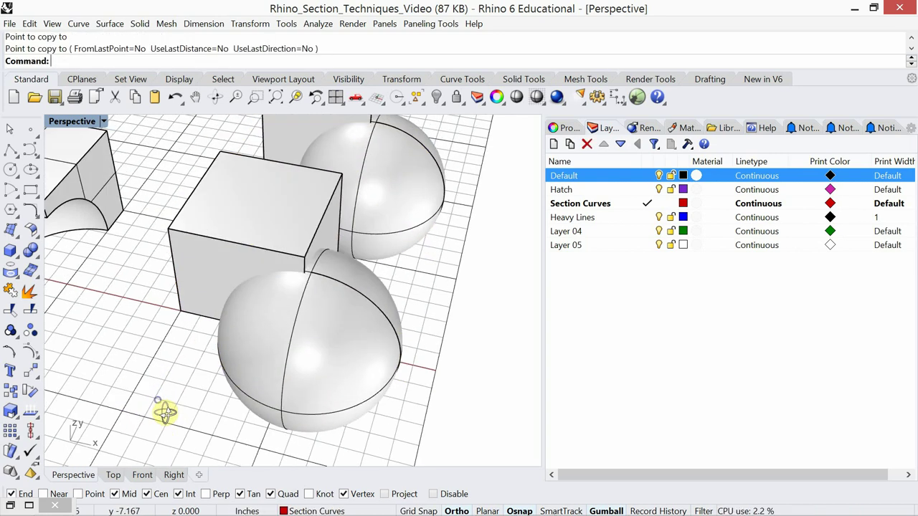
# Step: Intersect the front box and sphere with BooleanIntersection, keeping only their common volume
pyautogui.press('Up')
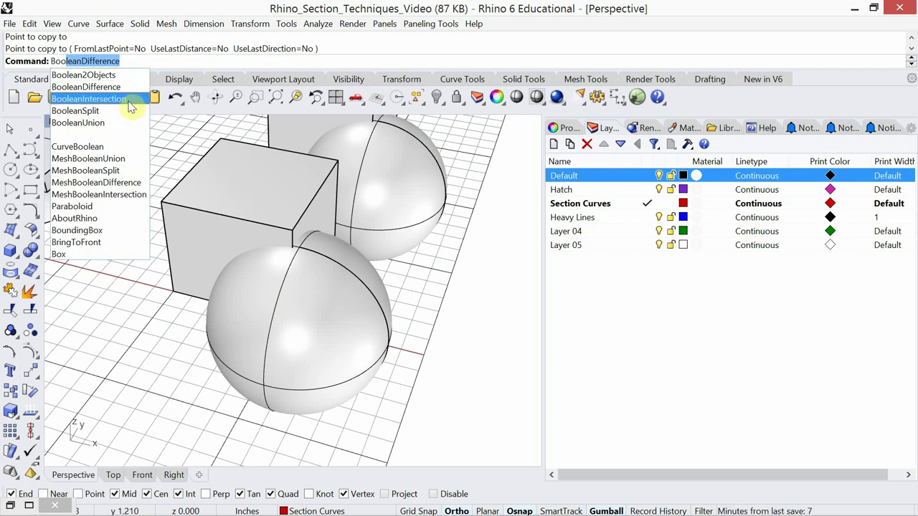
pyautogui.click(132, 106)
pyautogui.click(228, 207)
pyautogui.click(347, 349)
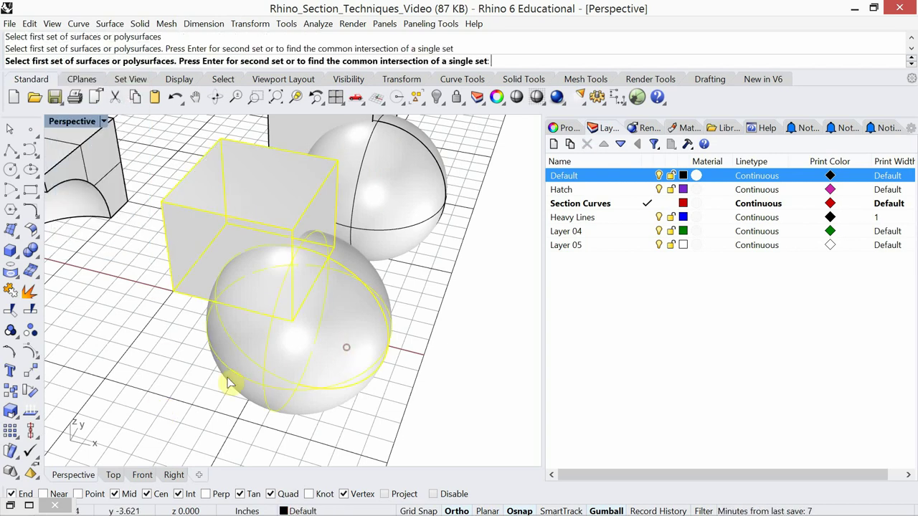
pyautogui.press('Return')
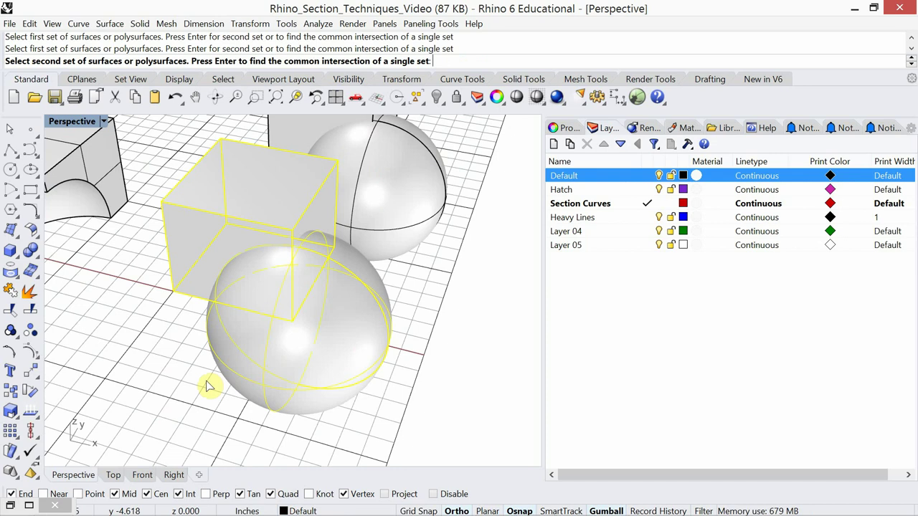
pyautogui.press('Return')
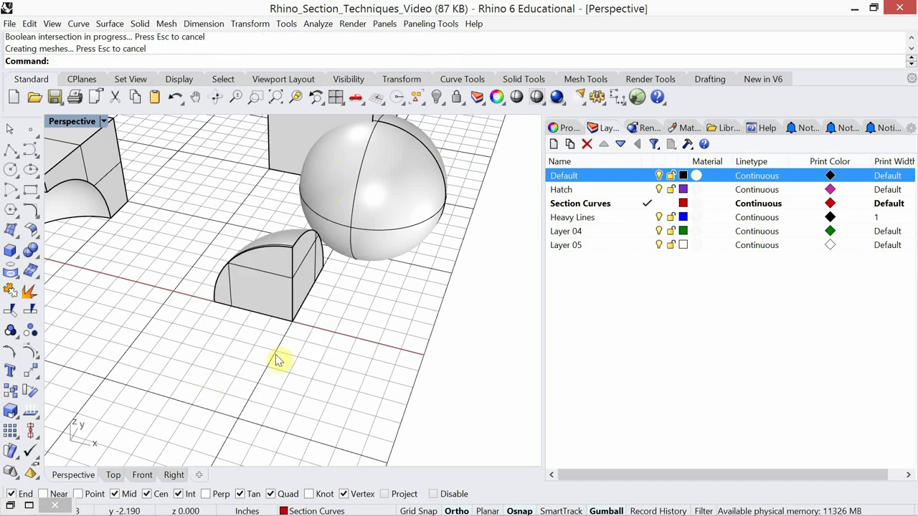
# Step: Split the rear box with BooleanSplit using the sphere as the cutter, and select the box portion outside the sphere
pyautogui.moveTo(254, 317)
pyautogui.mouseDown(button='right')
pyautogui.moveTo(242, 345)
pyautogui.moveTo(242, 312)
pyautogui.moveTo(248, 320)
pyautogui.mouseUp(button='right')
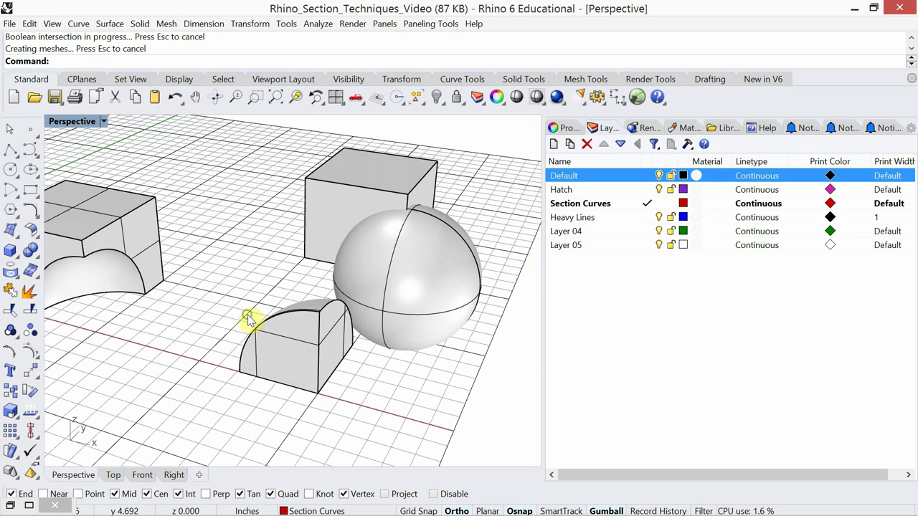
pyautogui.write('BooleanDifference')
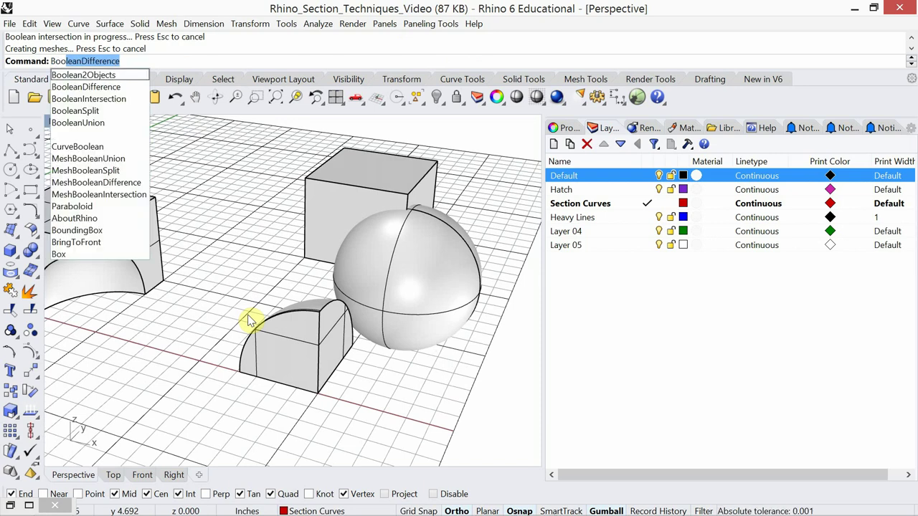
pyautogui.click(101, 112)
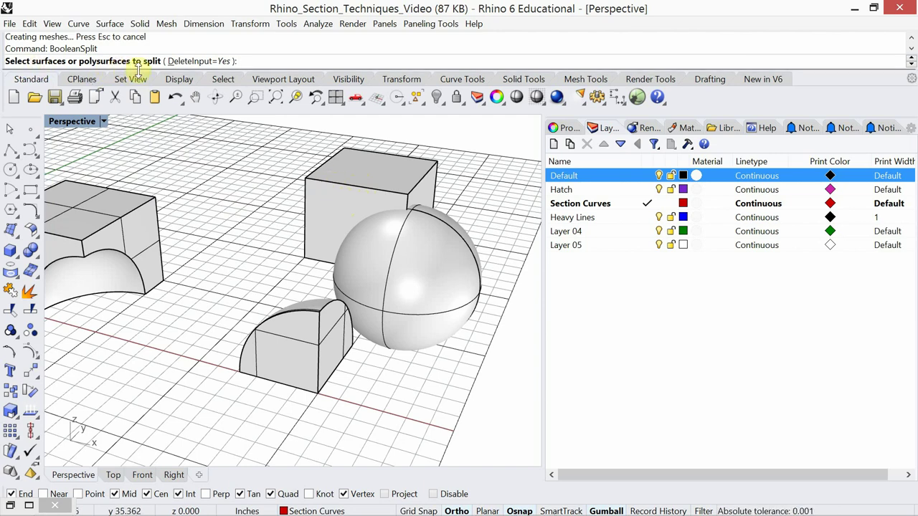
pyautogui.click(340, 203)
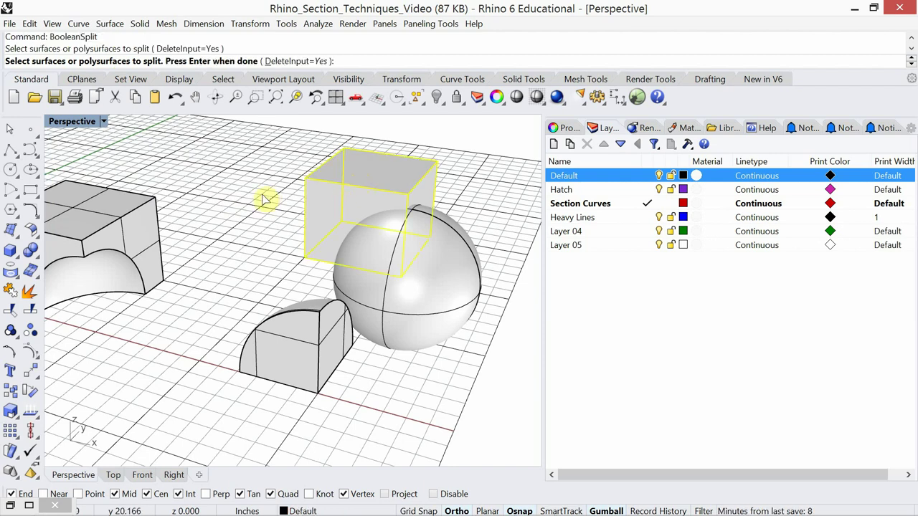
pyautogui.press('Return')
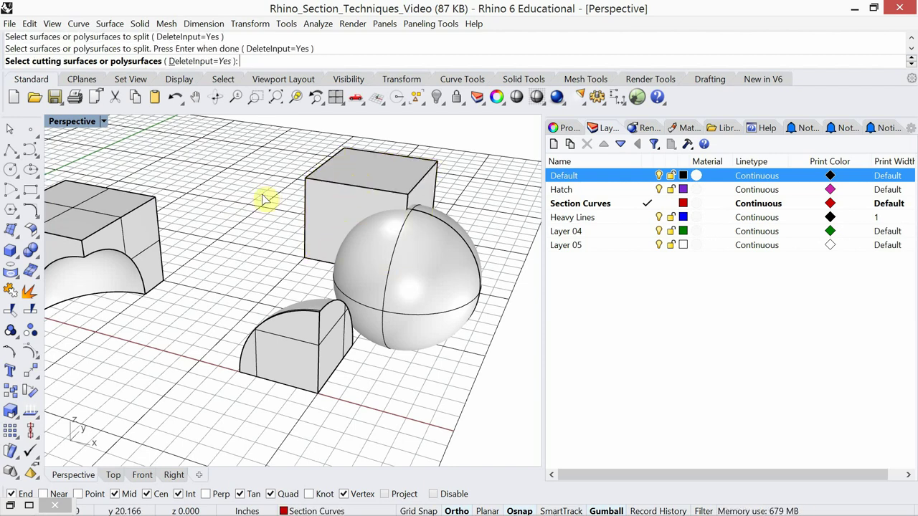
pyautogui.click(459, 288)
pyautogui.press('Return')
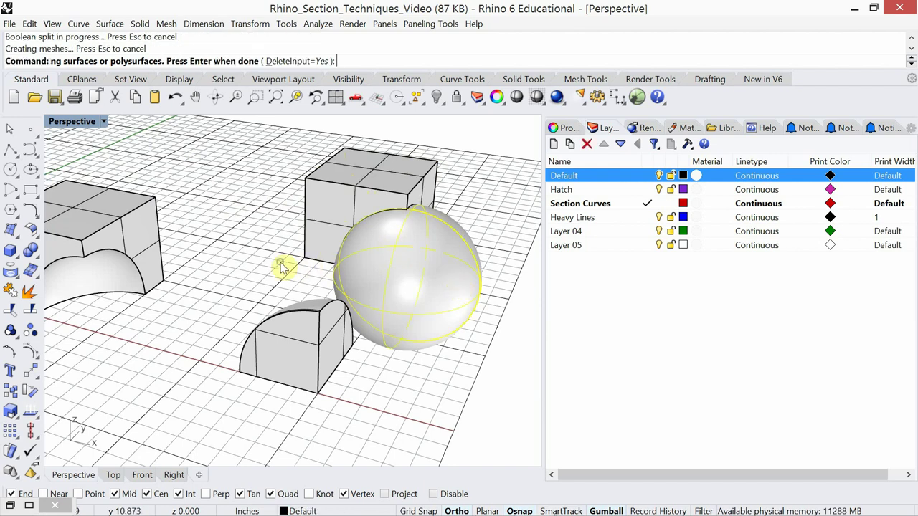
pyautogui.click(333, 221)
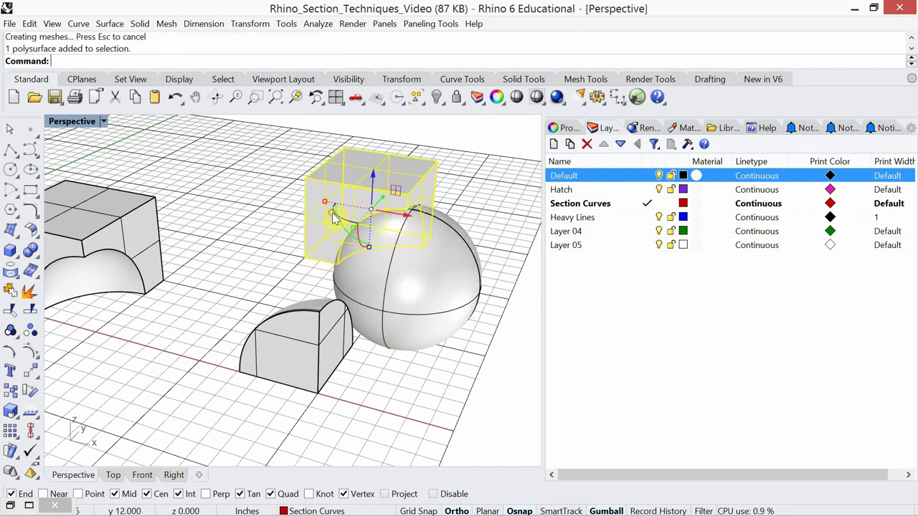
# Step: Move the outer box portion along negative X and the sphere along positive X, separating both from the split-off intersection piece
pyautogui.moveTo(399, 223); pyautogui.dragTo(327, 213)
pyautogui.click(398, 270)
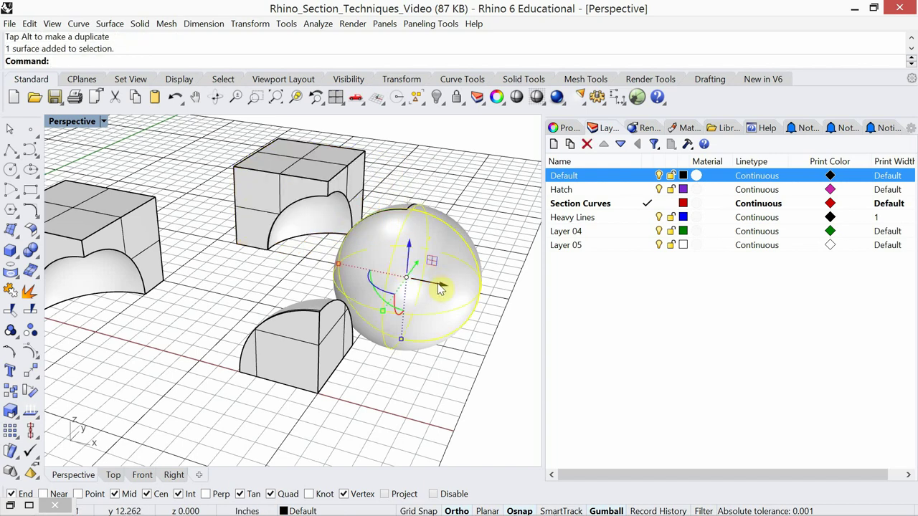
pyautogui.moveTo(439, 288); pyautogui.dragTo(513, 316)
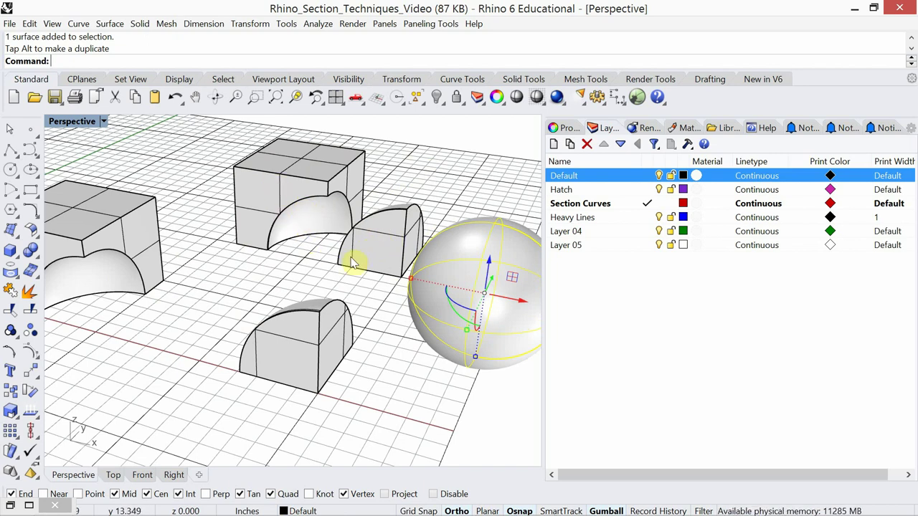
# Step: Set the Perspective viewport's display mode to Pen, framing the box with the spherical cut
pyautogui.scroll(-2, 352, 262)
pyautogui.keyDown('shift'); pyautogui.moveTo(322, 248); pyautogui.dragTo(339, 279, button='right'); pyautogui.keyUp('shift')
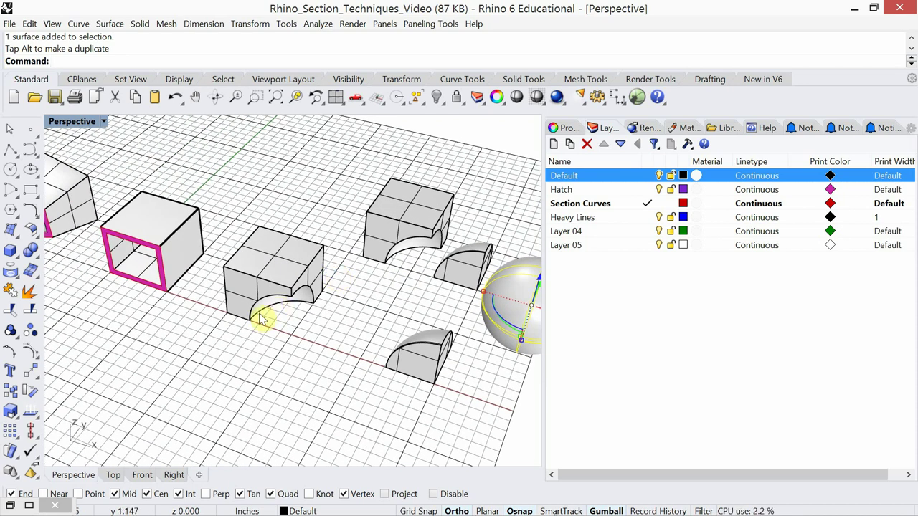
pyautogui.keyDown('shift'); pyautogui.moveTo(250, 308); pyautogui.dragTo(280, 314, button='right'); pyautogui.keyUp('shift')
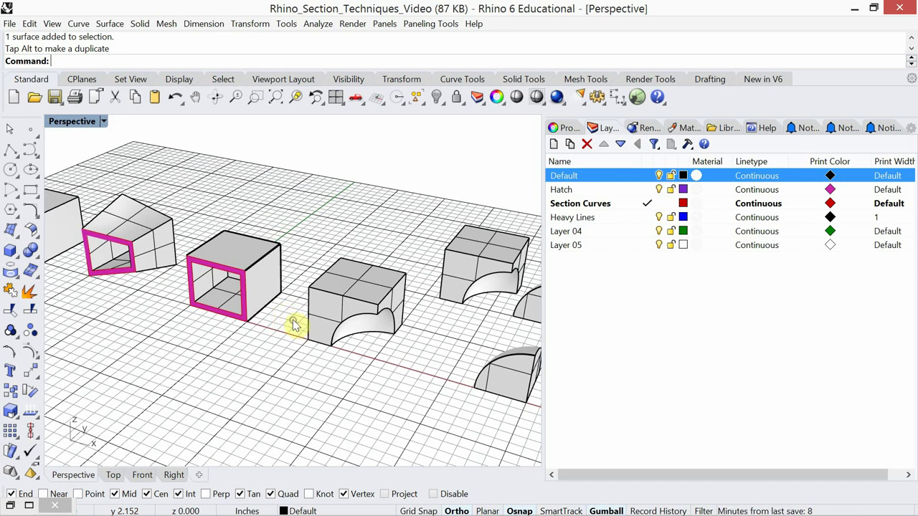
pyautogui.scroll(5, 294, 322)
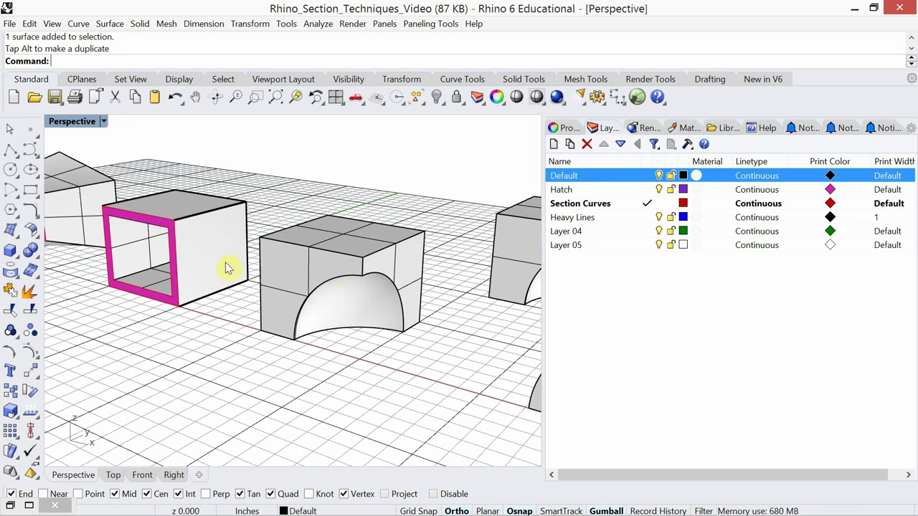
pyautogui.click(104, 122)
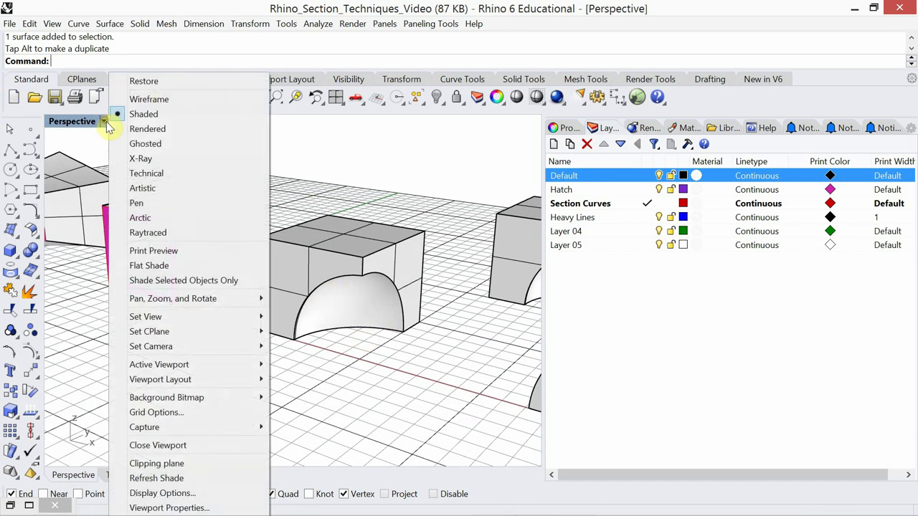
pyautogui.click(167, 203)
pyautogui.moveTo(246, 309); pyautogui.dragTo(257, 316, button='right')
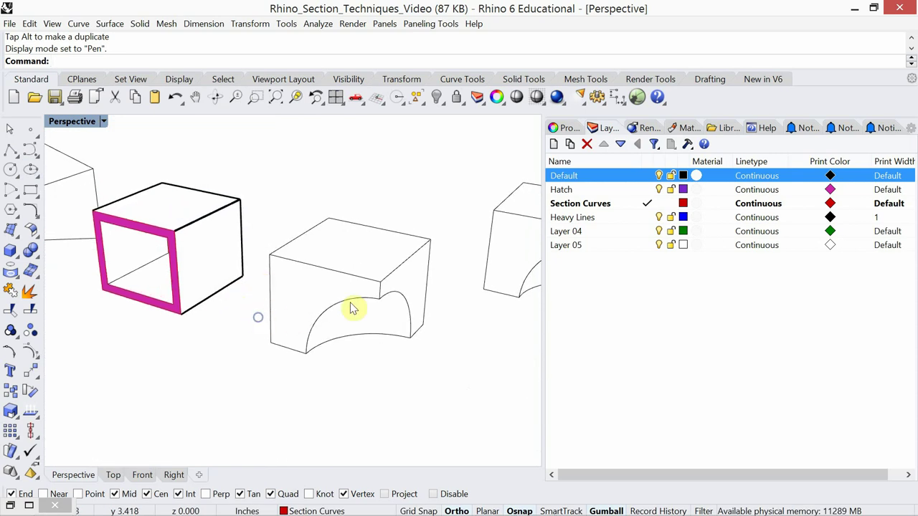
# Step: Make Heavy Lines the current layer and duplicate the three curved edges of the front box's spherical cut with DupEdge
pyautogui.click(586, 219)
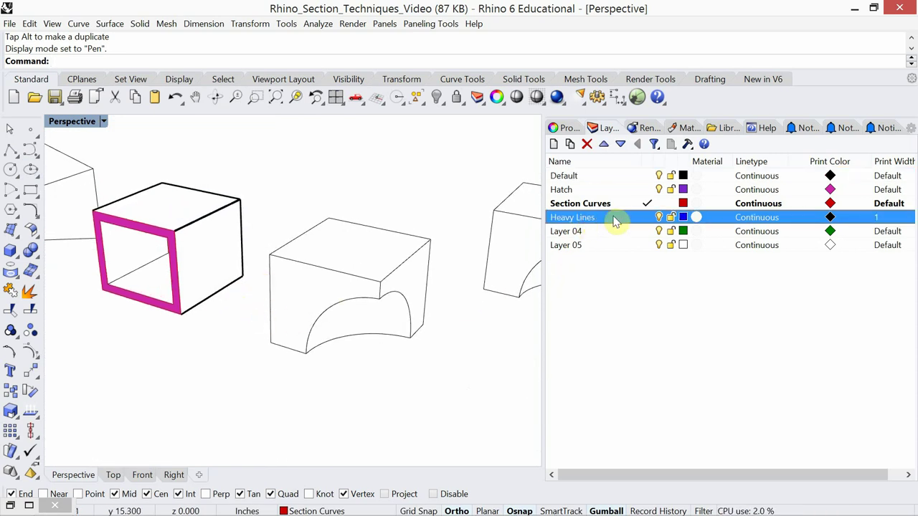
pyautogui.doubleClick(620, 221)
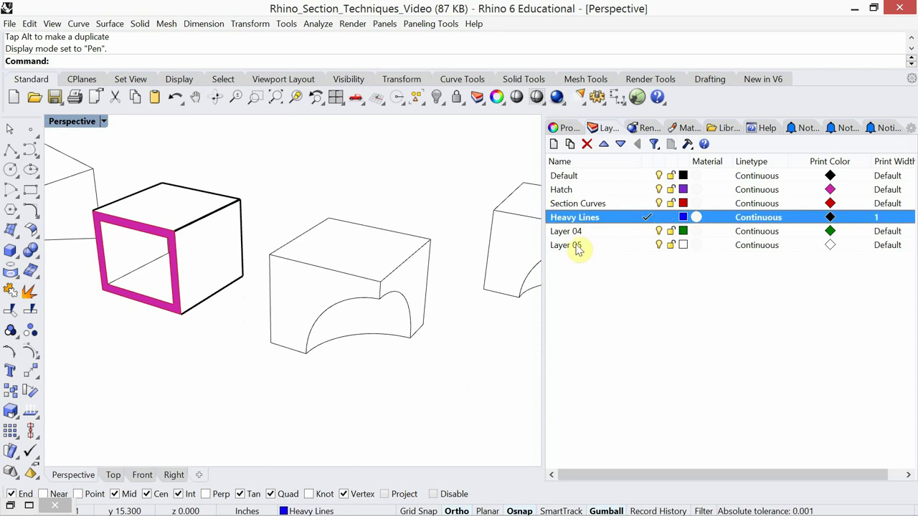
pyautogui.moveTo(386, 363); pyautogui.dragTo(390, 359, button='right')
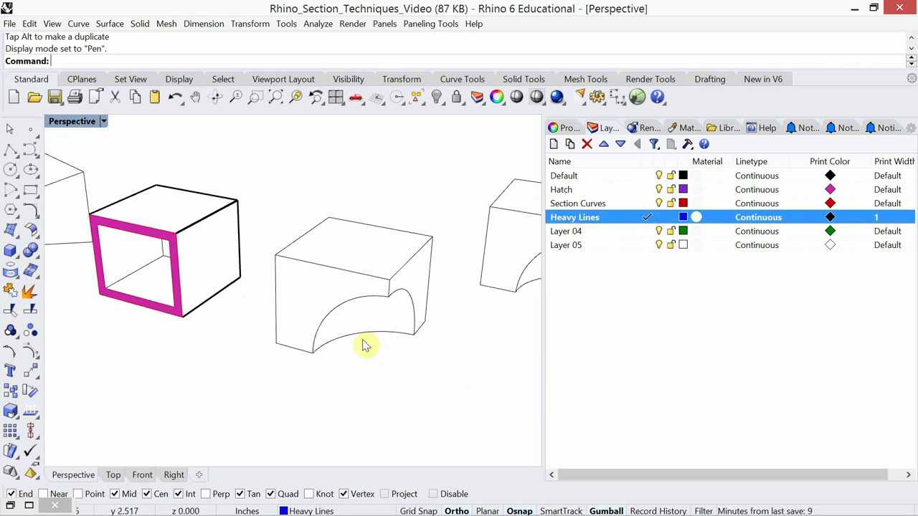
pyautogui.write('DupEdge')
pyautogui.press('Return')
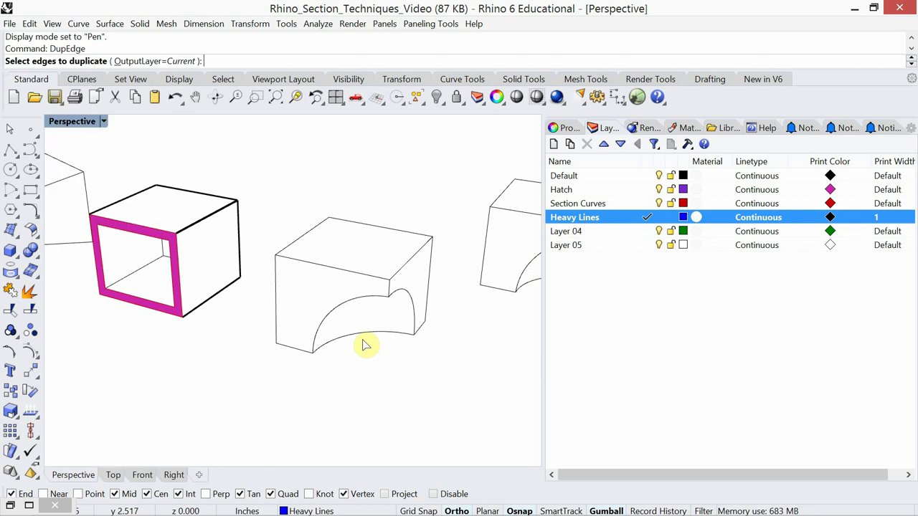
pyautogui.click(344, 313)
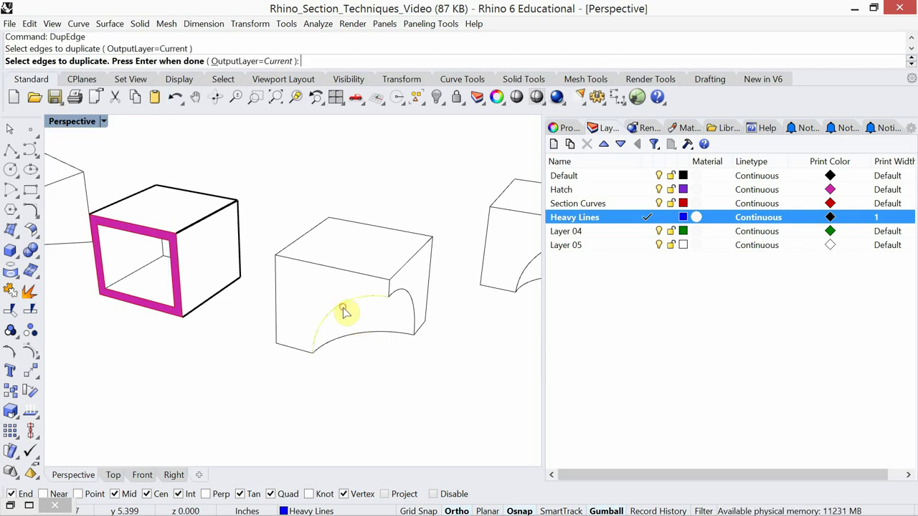
pyautogui.click(409, 301)
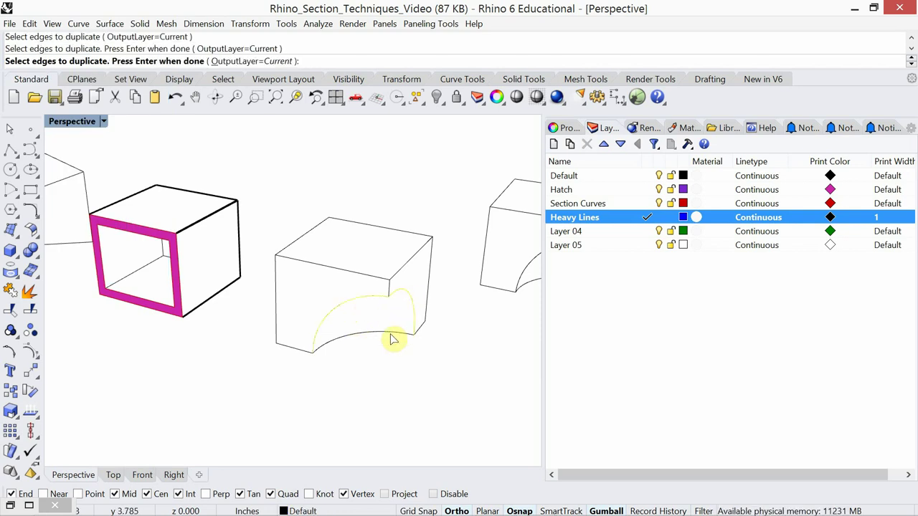
pyautogui.click(391, 334)
pyautogui.rightClick(399, 381)
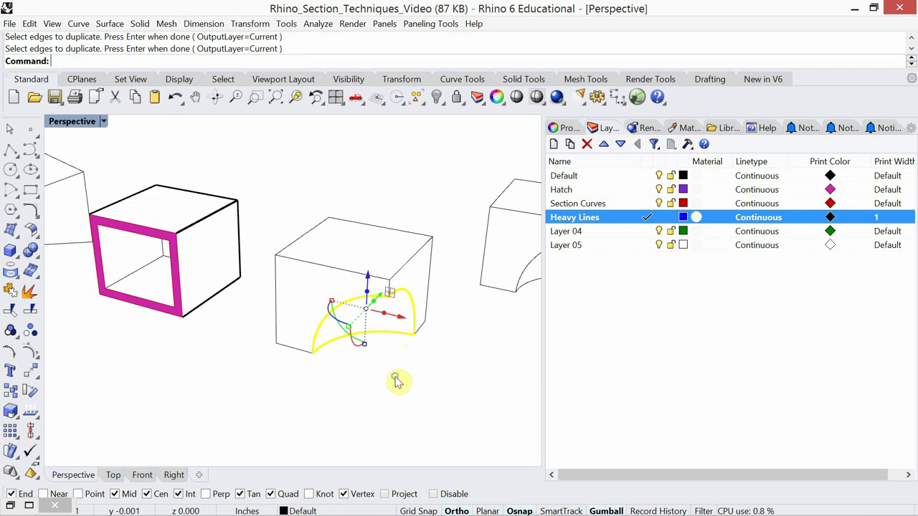
# Step: Assign the duplicated edge curves to the Heavy Lines layer and deselect them
pyautogui.rightClick(614, 221)
pyautogui.click(666, 444)
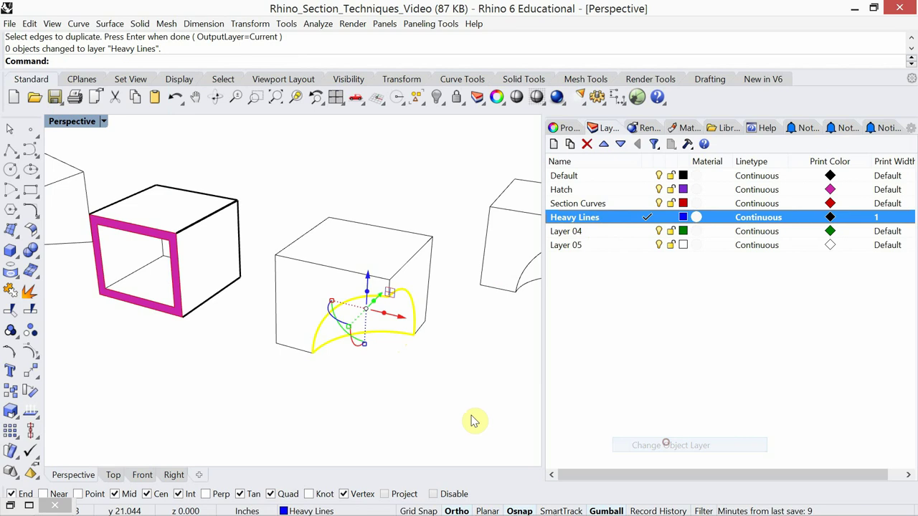
pyautogui.click(406, 405)
# Step: Preview the whole row of solids in Print Setup, check the Destination settings and close the dialog without printing
pyautogui.moveTo(406, 405); pyautogui.dragTo(352, 335, button='right')
pyautogui.scroll(-5, 352, 334)
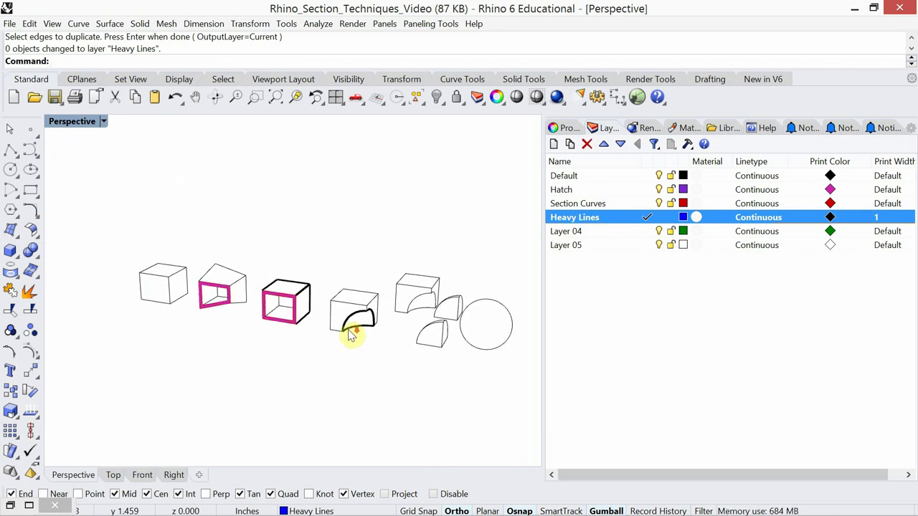
pyautogui.scroll(1, 353, 336)
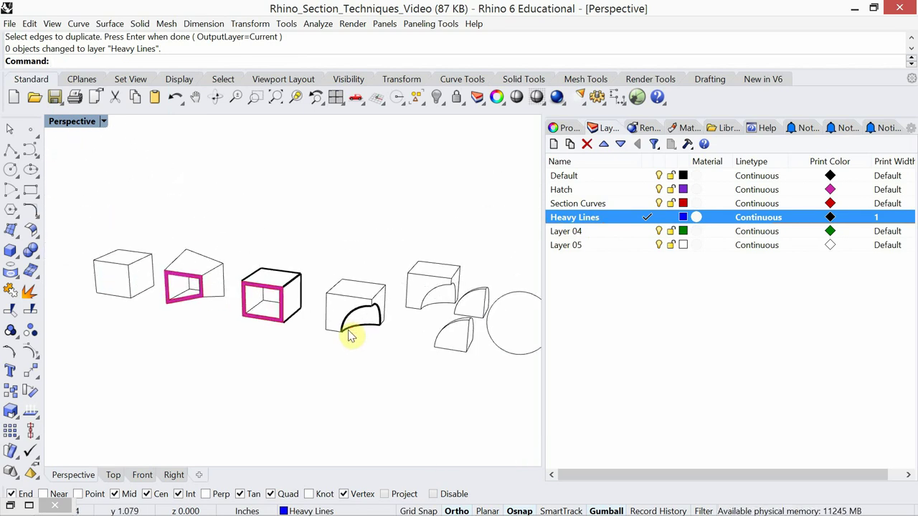
pyautogui.moveTo(359, 348); pyautogui.dragTo(333, 345, button='right')
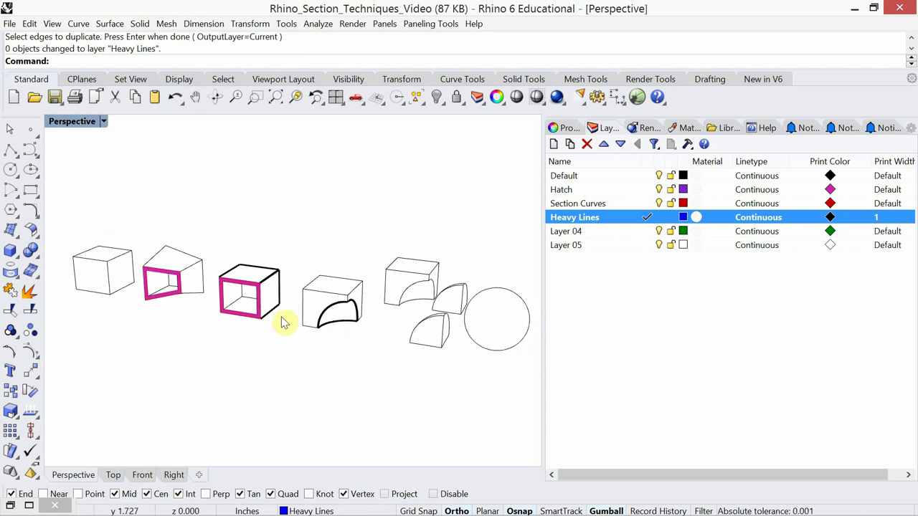
pyautogui.click(10, 24)
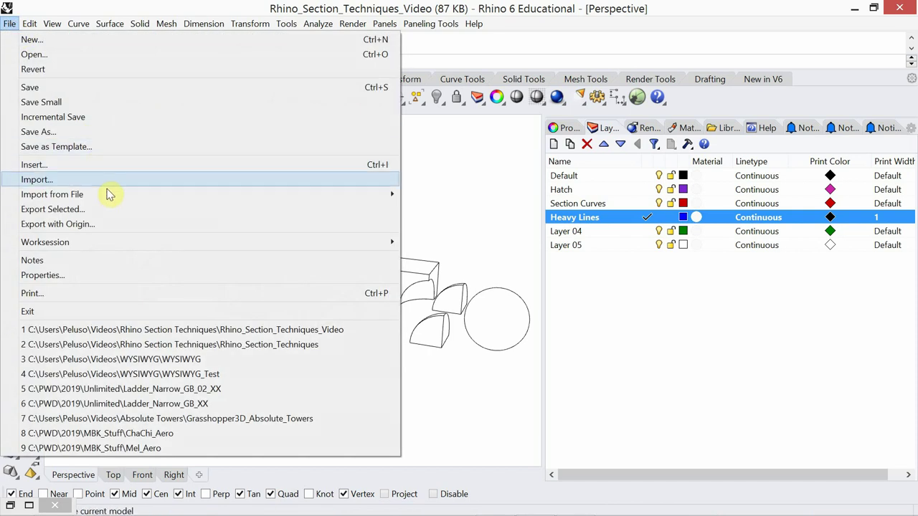
pyautogui.click(67, 293)
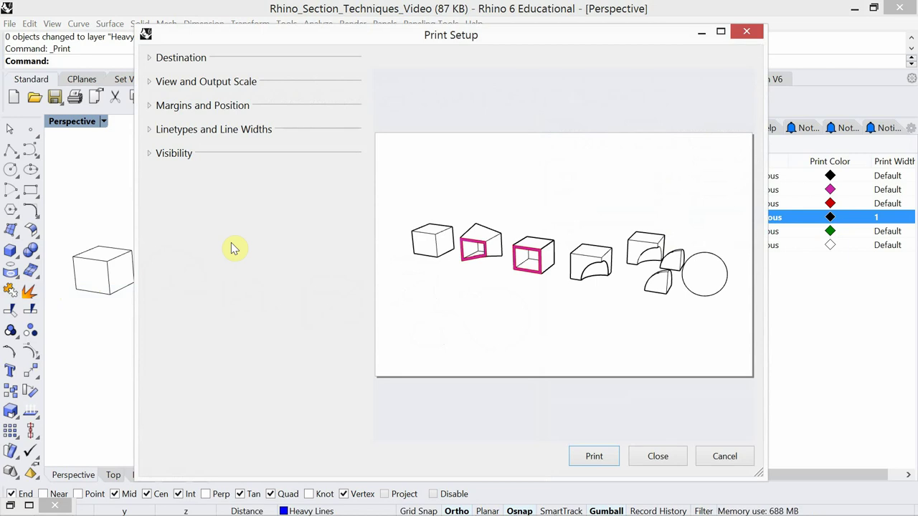
pyautogui.click(152, 58)
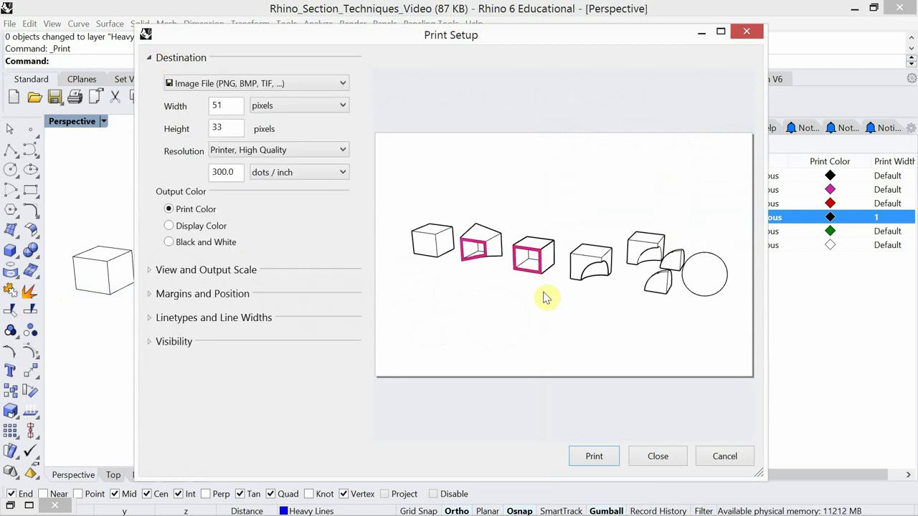
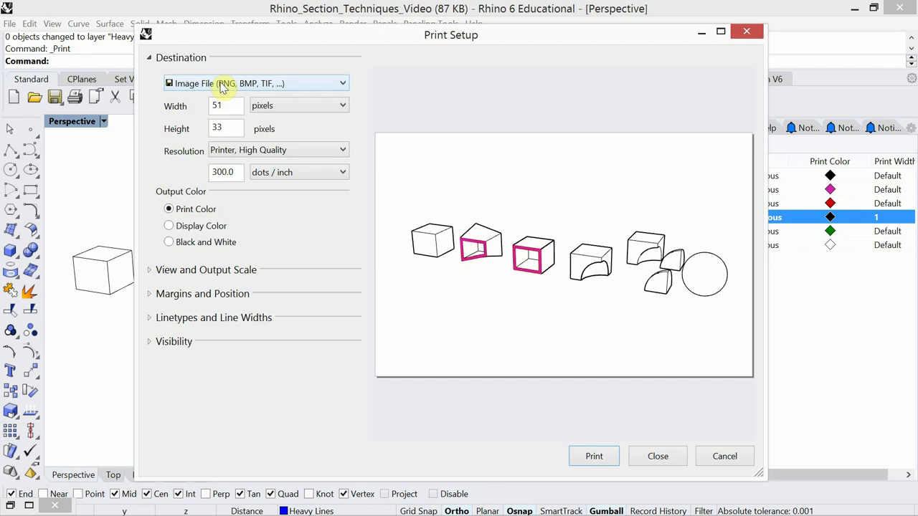
pyautogui.click(667, 455)
# Step: Set the Perspective viewport's display mode to Technical and review the hidden edges across the row of solids
pyautogui.moveTo(375, 363)
pyautogui.mouseDown(button='right')
pyautogui.moveTo(314, 375)
pyautogui.moveTo(379, 363)
pyautogui.mouseUp(button='right')
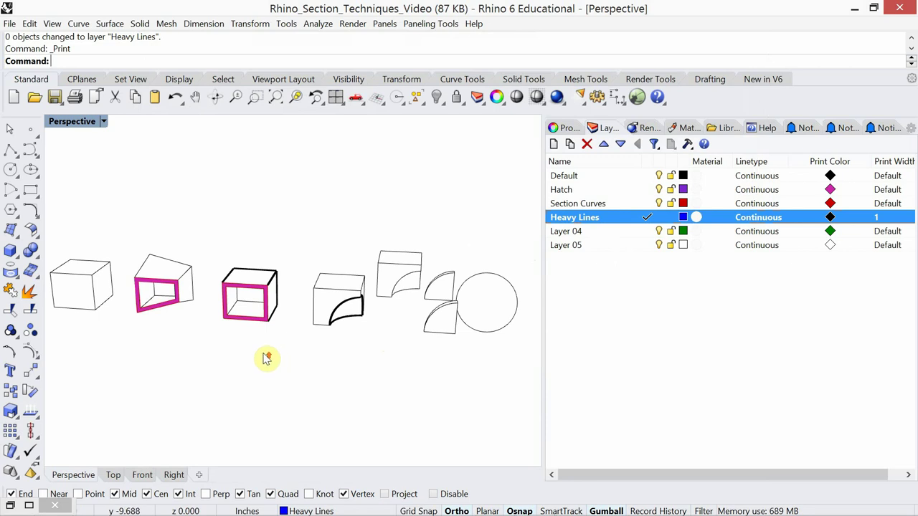
pyautogui.scroll(3, 265, 359)
pyautogui.moveTo(326, 344); pyautogui.dragTo(263, 352, button='right')
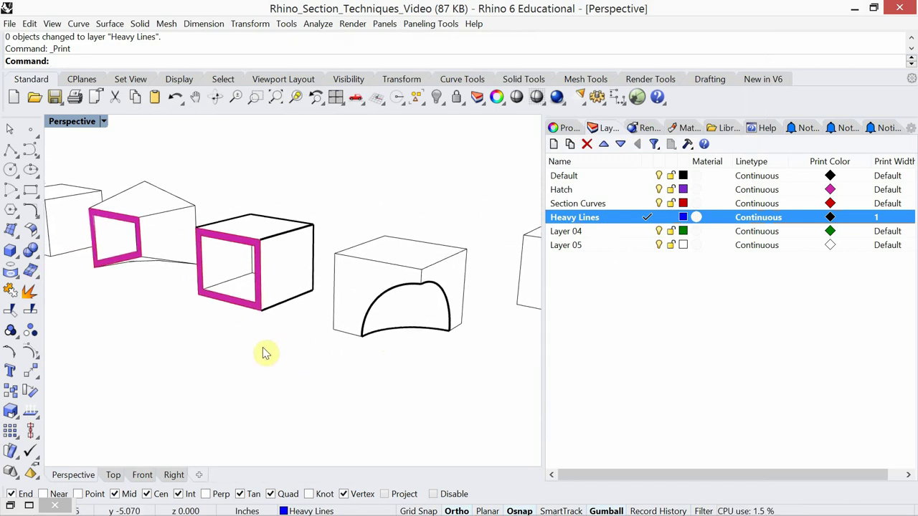
pyautogui.click(104, 122)
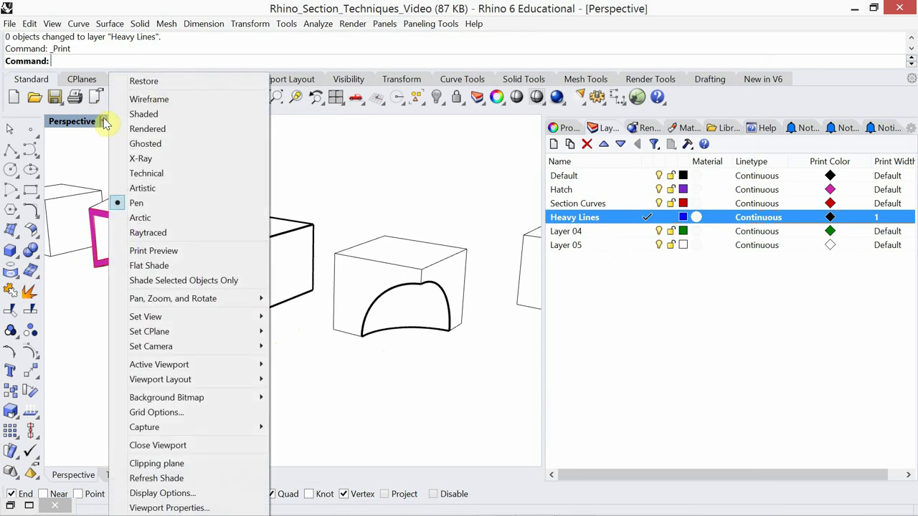
pyautogui.click(162, 172)
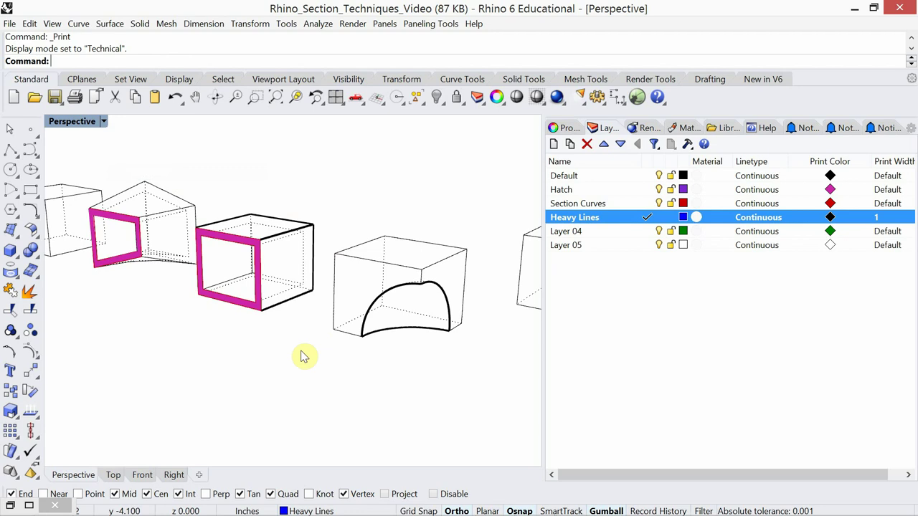
pyautogui.moveTo(302, 351); pyautogui.dragTo(373, 416, button='right')
pyautogui.scroll(-3, 319, 361)
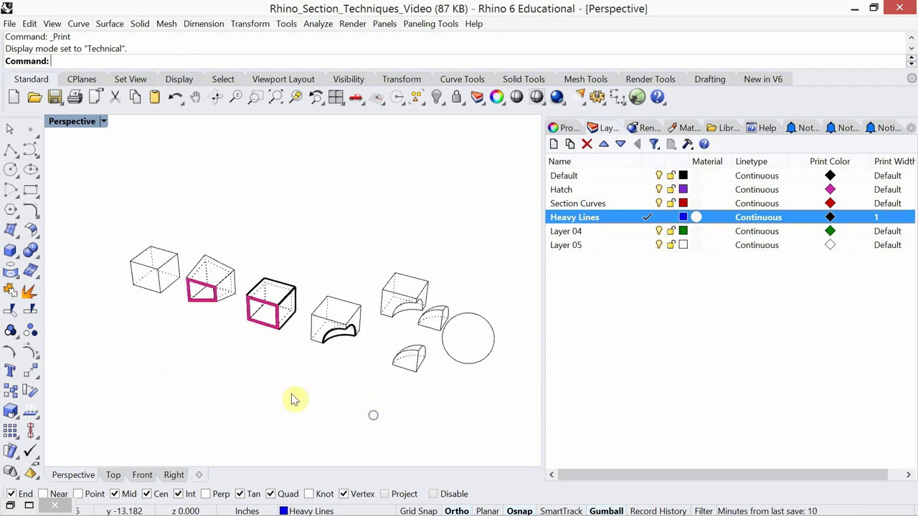
# Step: Copy the plain uncut box along negative X, placing the duplicate clear of the original at the end of the row
pyautogui.scroll(5, 272, 389)
pyautogui.scroll(-3, 282, 364)
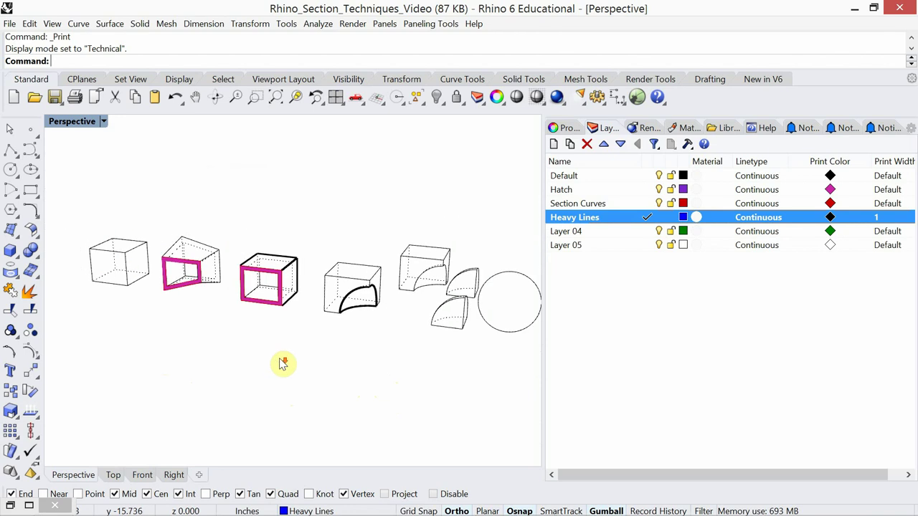
pyautogui.keyDown('shift'); pyautogui.moveTo(289, 352); pyautogui.dragTo(262, 361, button='right'); pyautogui.keyUp('shift')
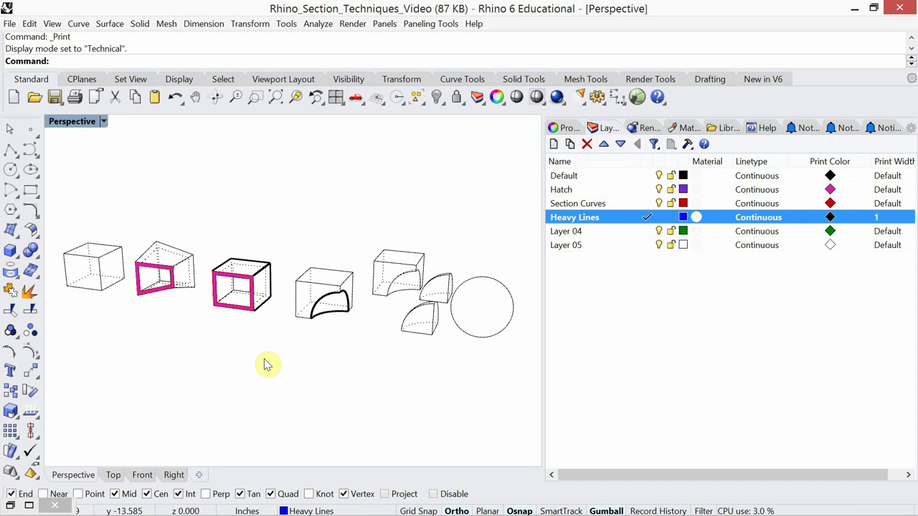
pyautogui.keyDown('shift'); pyautogui.moveTo(203, 344); pyautogui.dragTo(326, 365, button='right'); pyautogui.keyUp('shift')
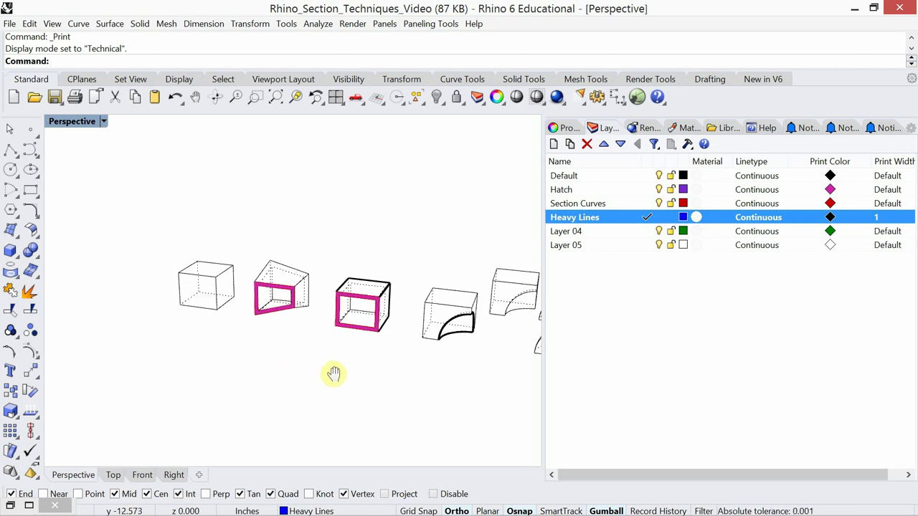
pyautogui.scroll(3, 159, 292)
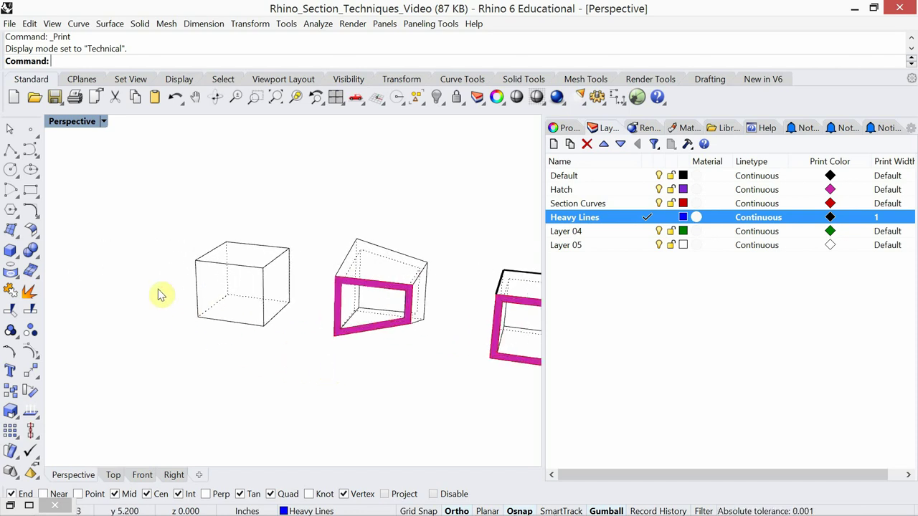
pyautogui.click(202, 287)
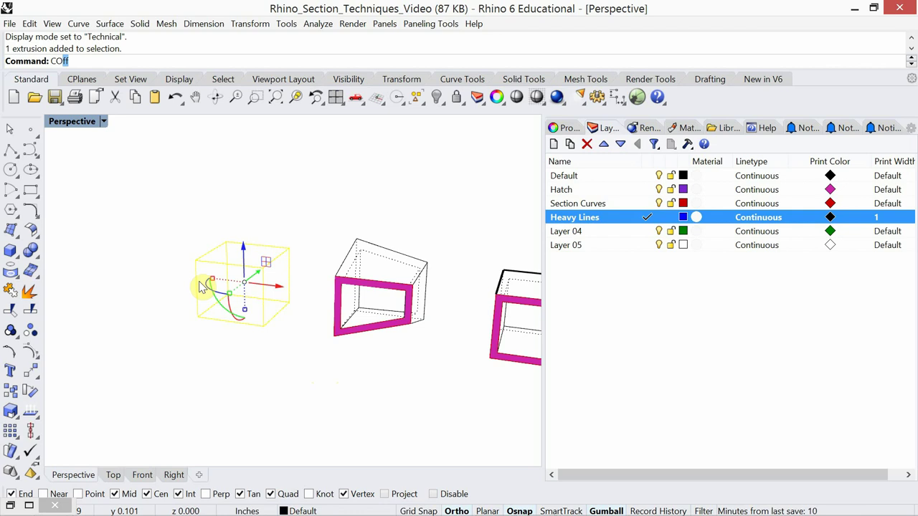
pyautogui.write('py')
pyautogui.press('Return')
pyautogui.click(254, 406)
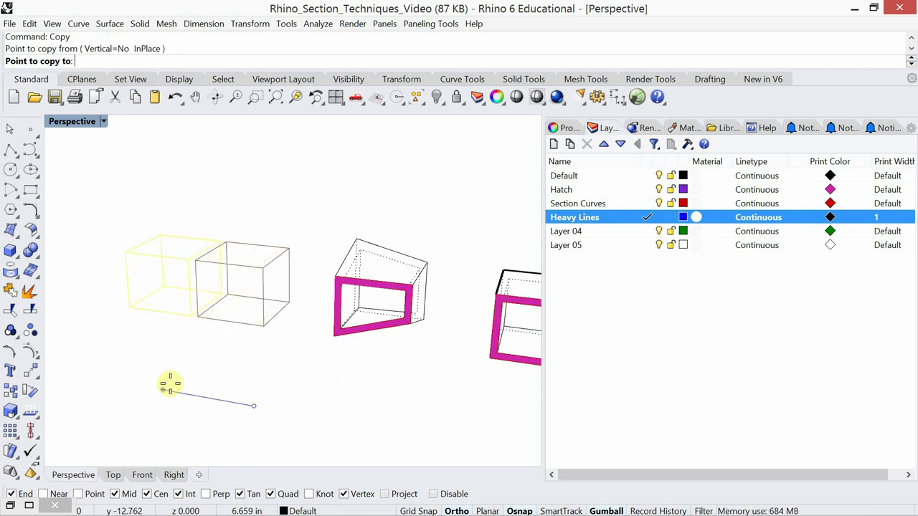
pyautogui.click(94, 377)
pyautogui.press('Return')
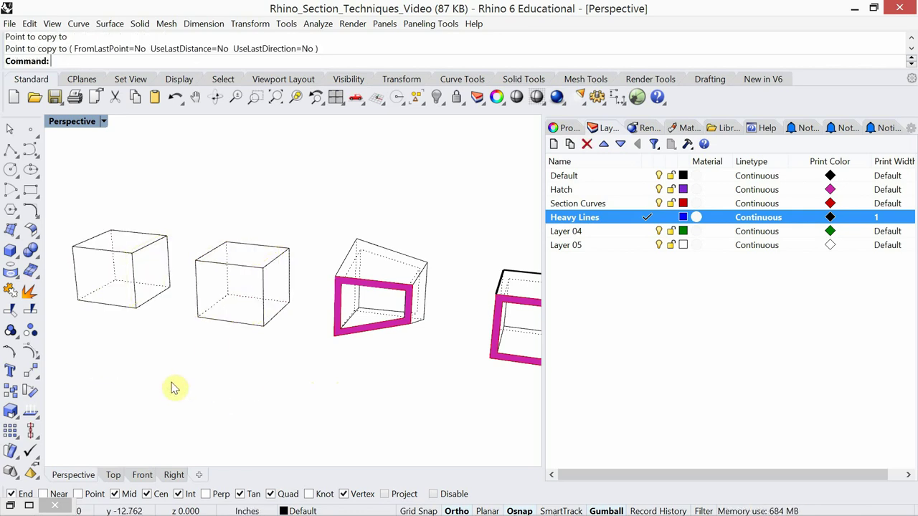
pyautogui.scroll(3, 199, 321)
pyautogui.keyDown('shift'); pyautogui.moveTo(199, 320); pyautogui.dragTo(198, 357, button='right'); pyautogui.keyUp('shift')
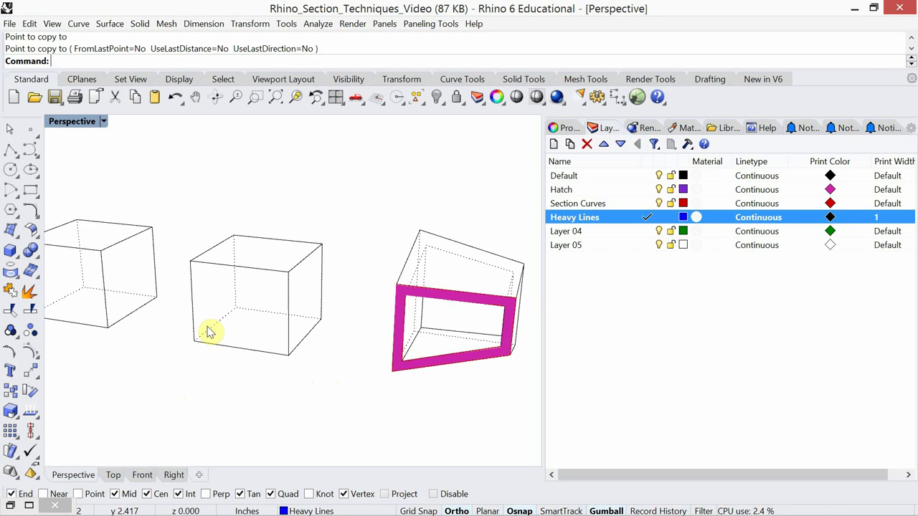
# Step: Make Layer 04 the current layer and rename it Contour 01
pyautogui.doubleClick(568, 233)
pyautogui.click(570, 231)
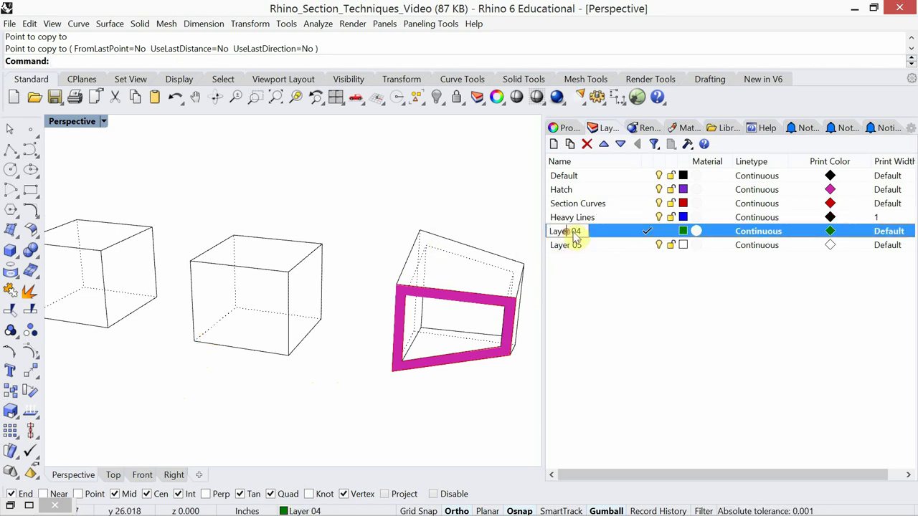
pyautogui.write('Con')
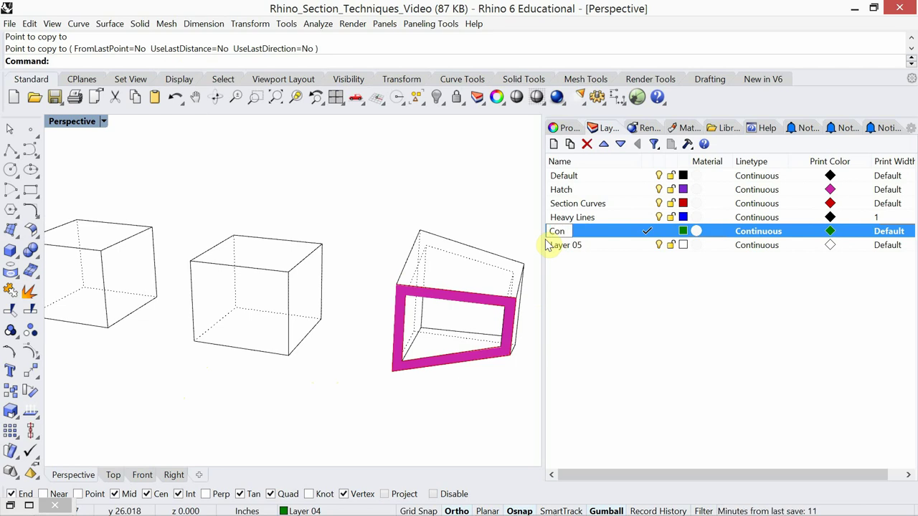
pyautogui.write('tour')
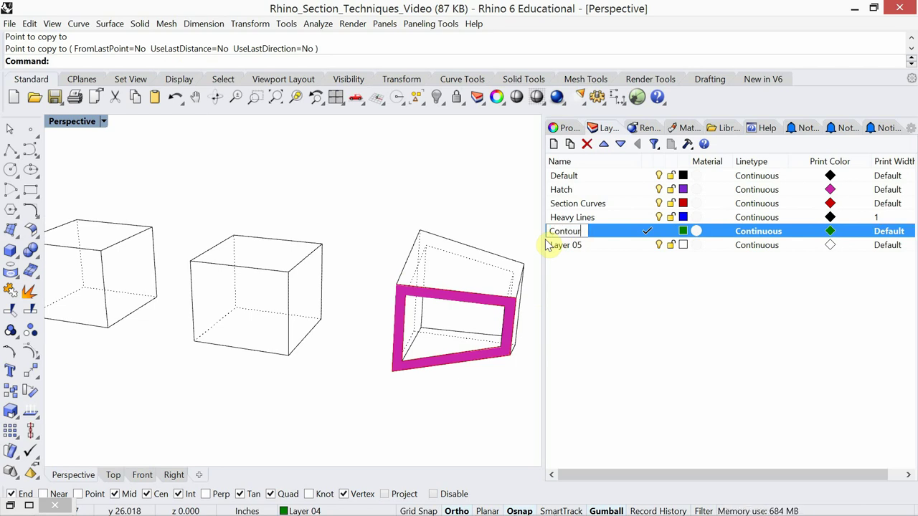
pyautogui.write(' 01')
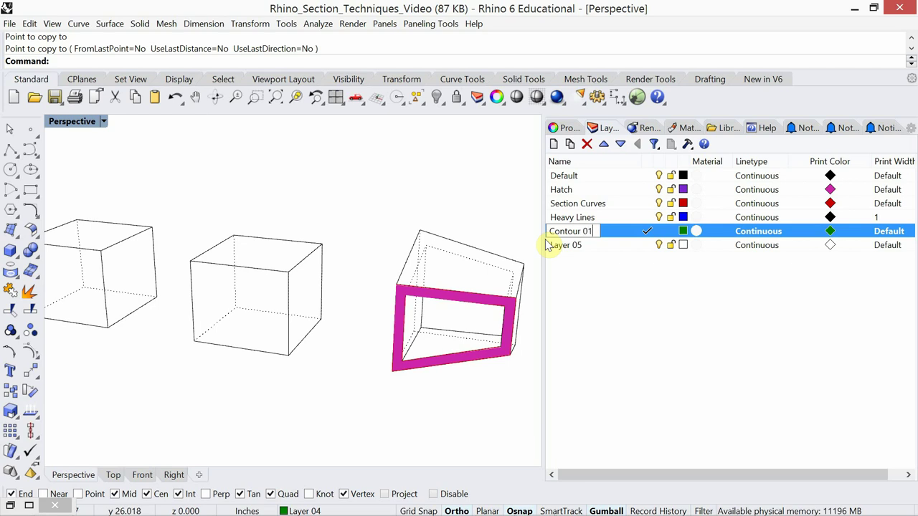
pyautogui.click(610, 236)
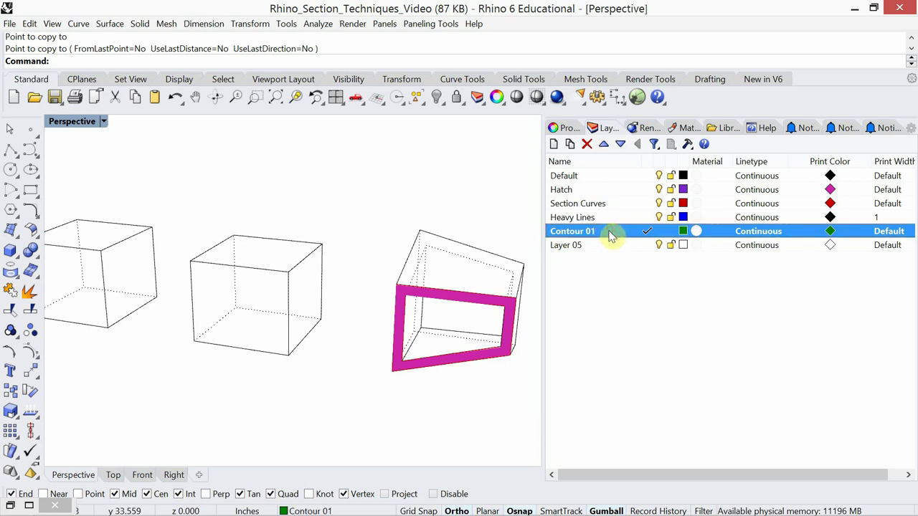
# Step: Start the Contour command on the plain box beside the cut solid and set the Perspective viewport's display mode to Pen
pyautogui.click(288, 316)
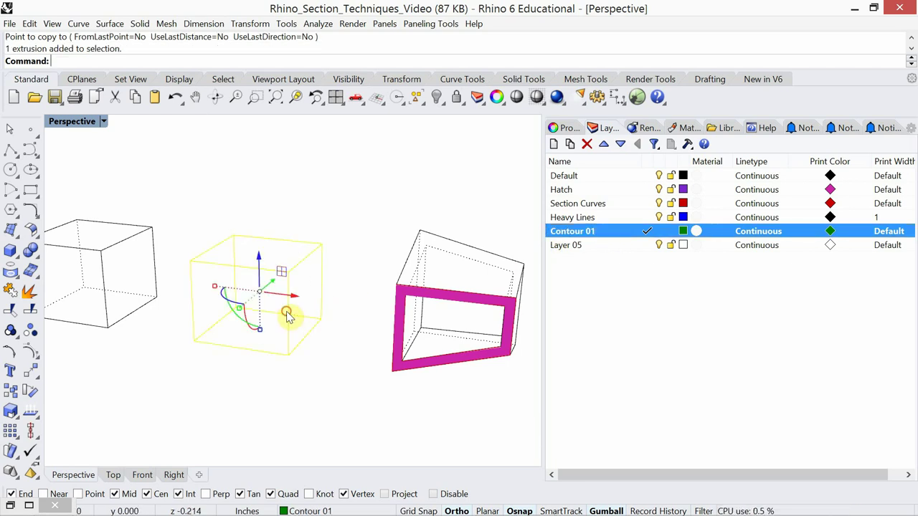
pyautogui.write('COn')
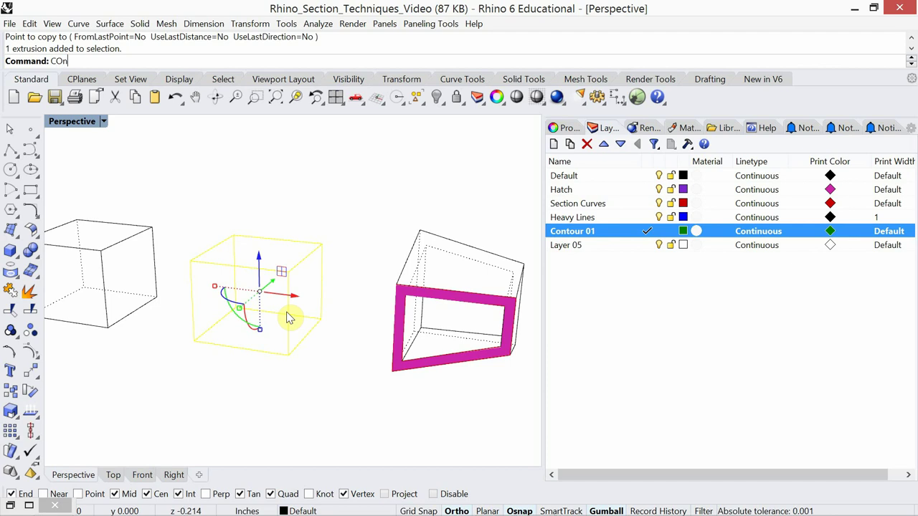
pyautogui.write('tour')
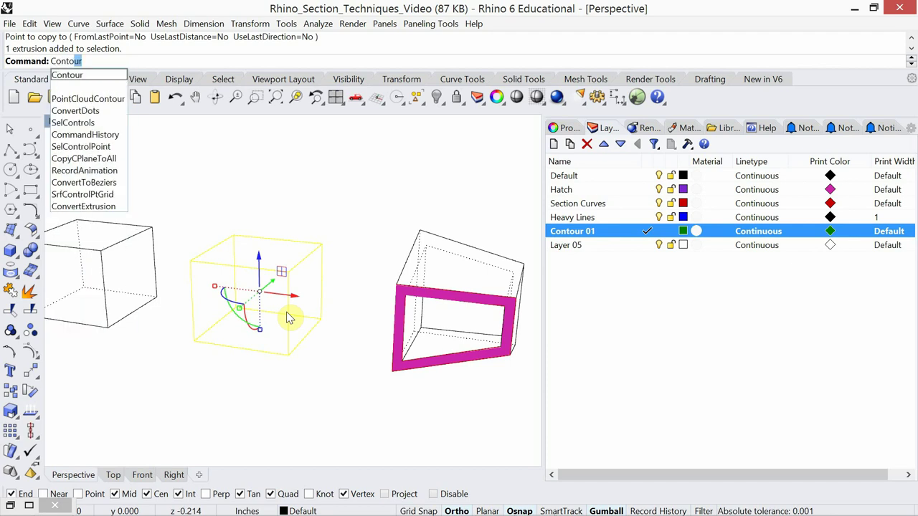
pyautogui.press('Return')
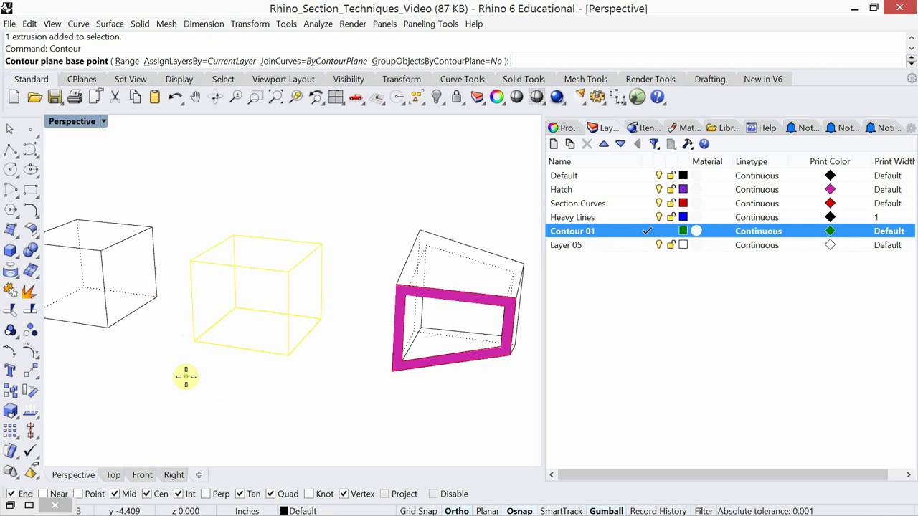
pyautogui.click(105, 124)
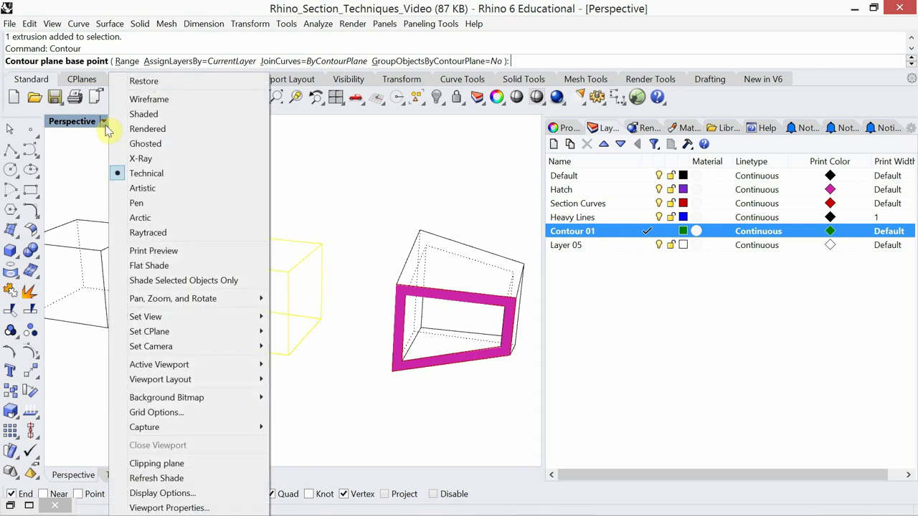
pyautogui.click(137, 99)
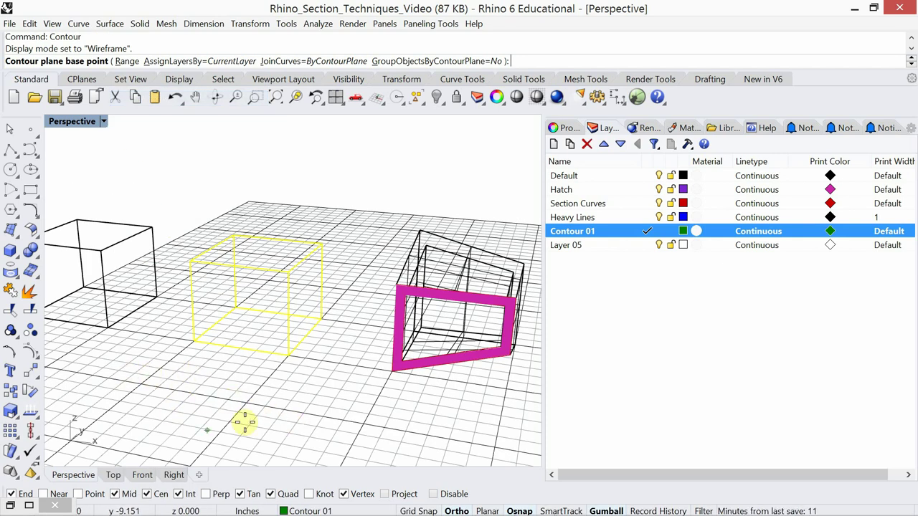
pyautogui.click(105, 124)
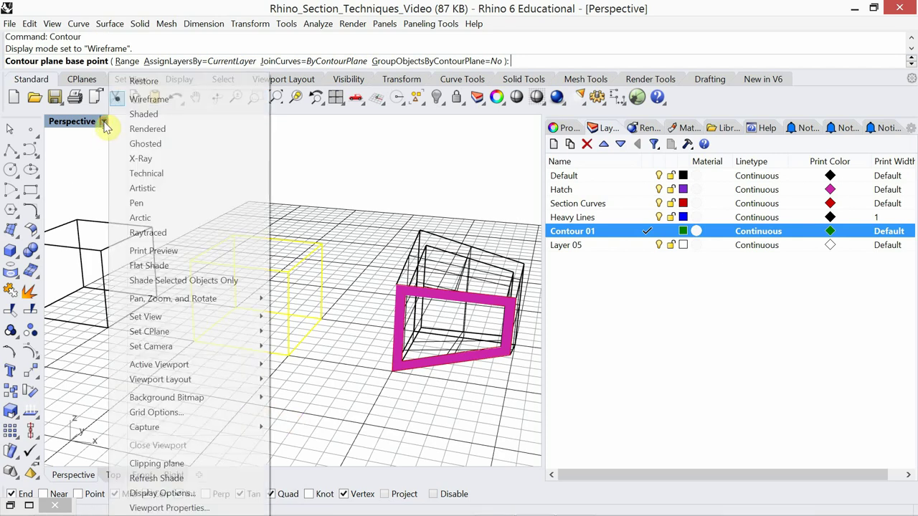
pyautogui.click(149, 203)
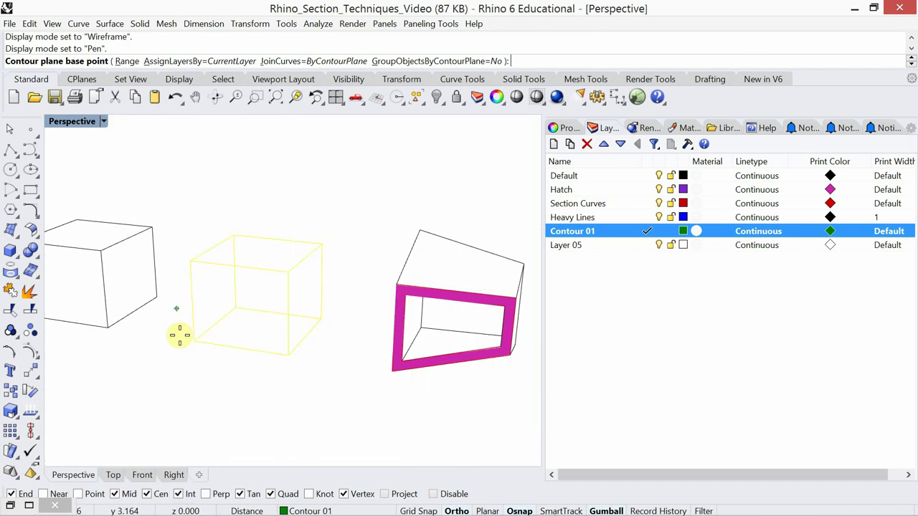
# Step: Generate horizontal contours spaced 0.5 inches apart from the box's bottom corner up to its top corner, and deselect them
pyautogui.click(193, 342)
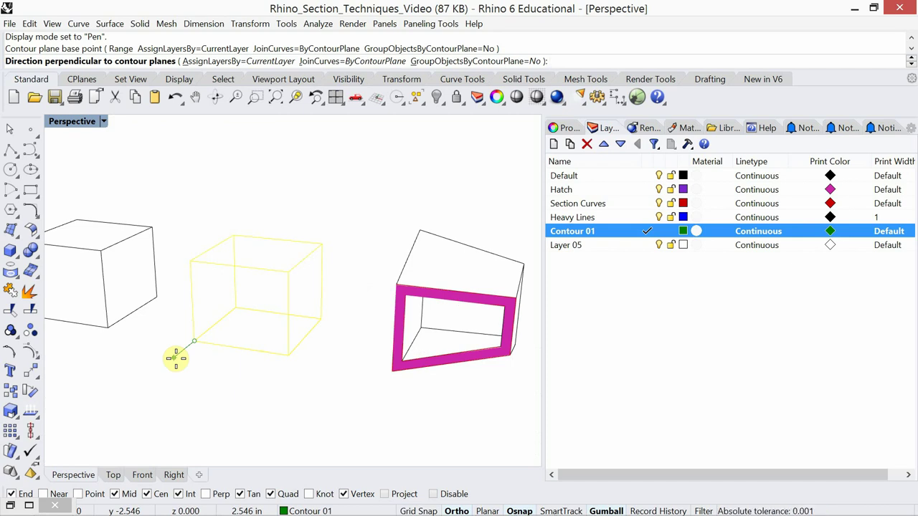
pyautogui.click(187, 263)
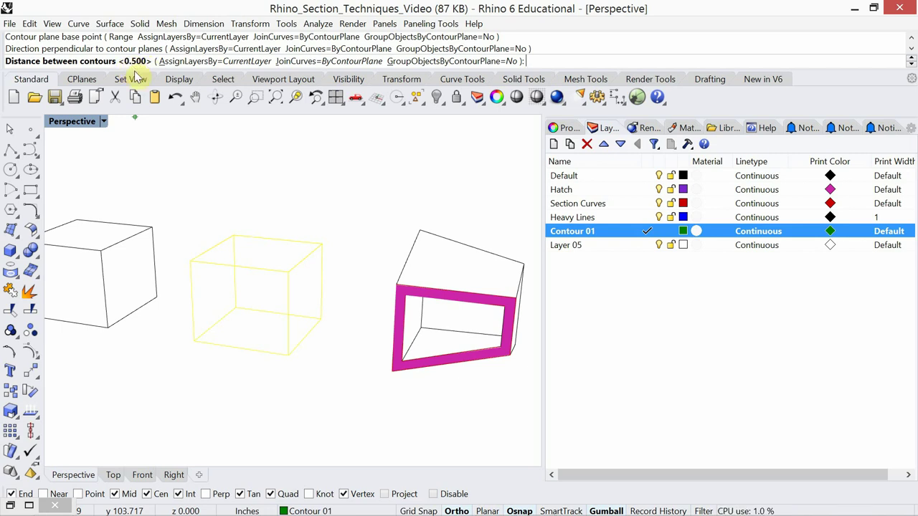
pyautogui.rightClick(190, 184)
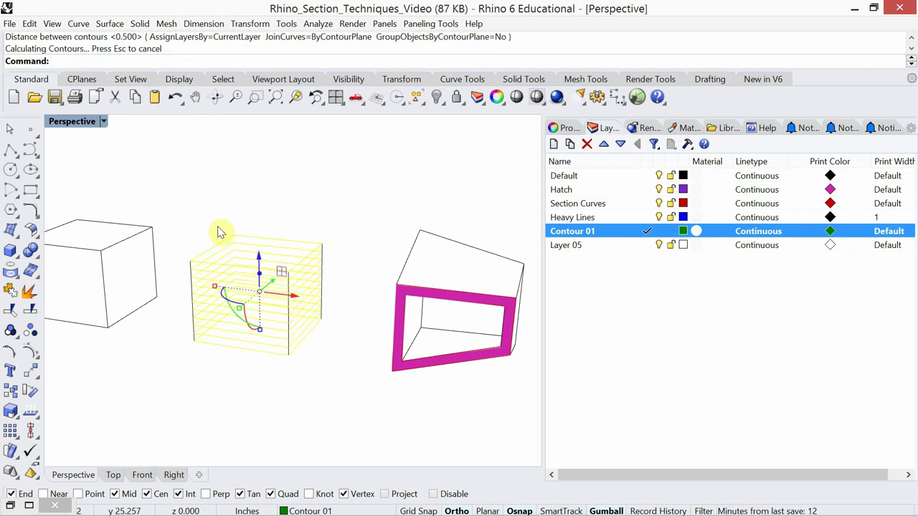
pyautogui.moveTo(222, 215)
pyautogui.mouseDown(button='right')
pyautogui.moveTo(221, 205)
pyautogui.moveTo(225, 219)
pyautogui.mouseUp(button='right')
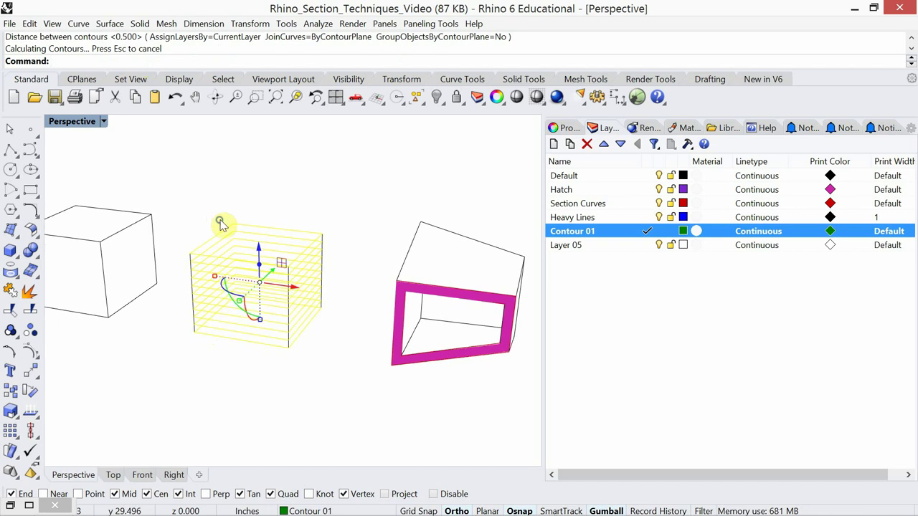
pyautogui.click(284, 181)
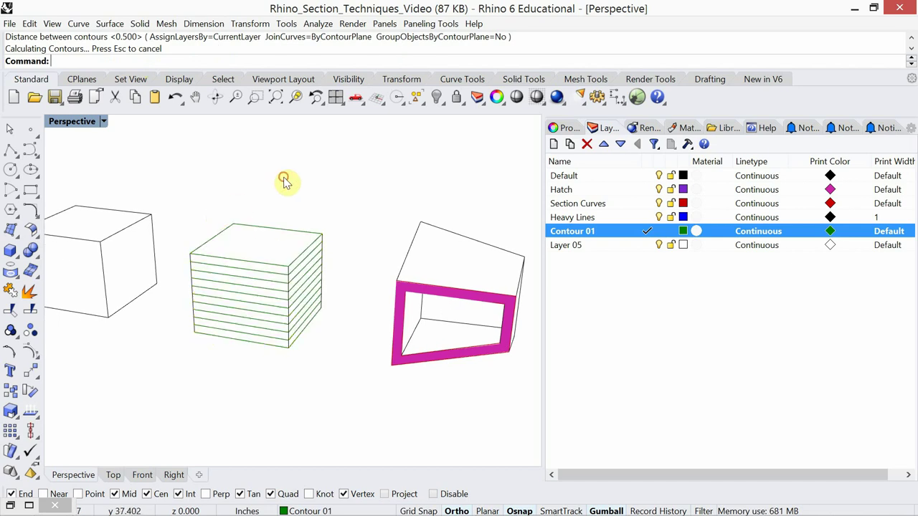
# Step: Hide the contoured box, leaving only its contour curves displayed
pyautogui.click(293, 237)
pyautogui.click(351, 280)
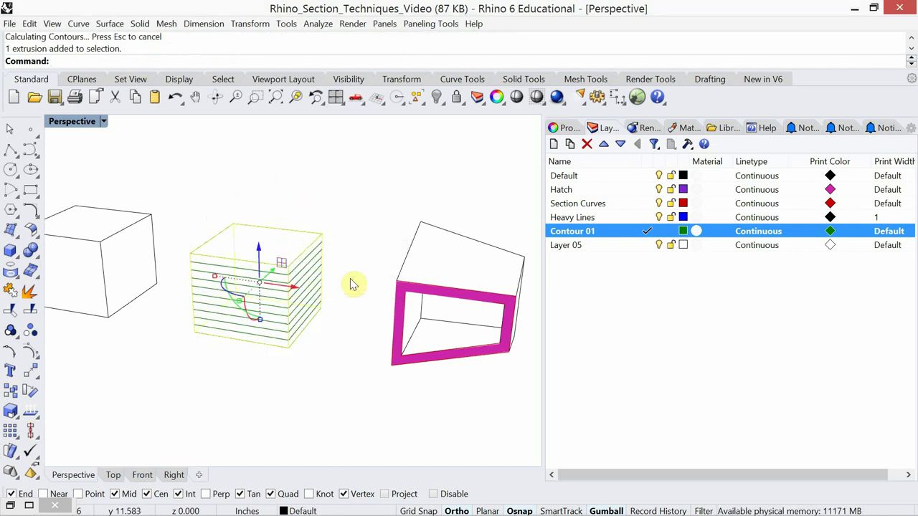
pyautogui.write('h')
pyautogui.press('Return')
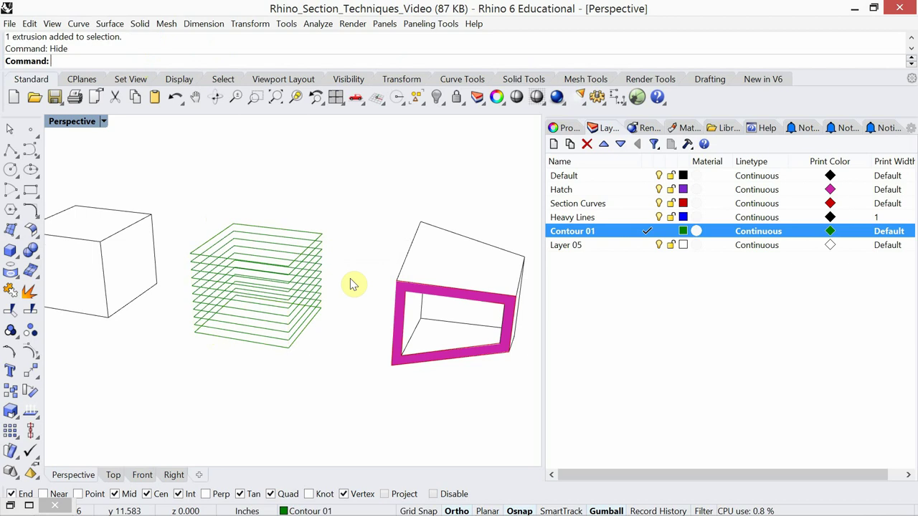
# Step: Extrude all the contour curves 0.125 inches as solids with ExtrudeCrv, keeping the input curves, and clear the selection
pyautogui.scroll(1, 246, 310)
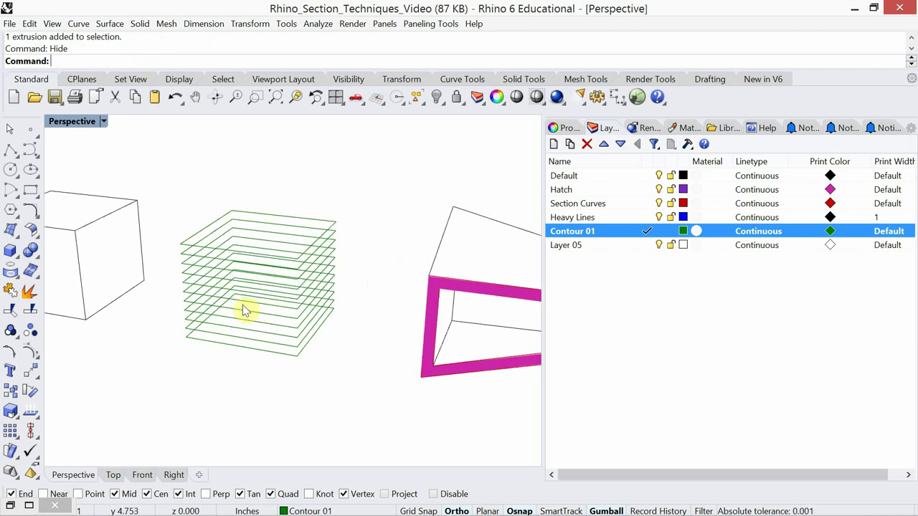
pyautogui.scroll(1, 242, 305)
pyautogui.scroll(1, 242, 305)
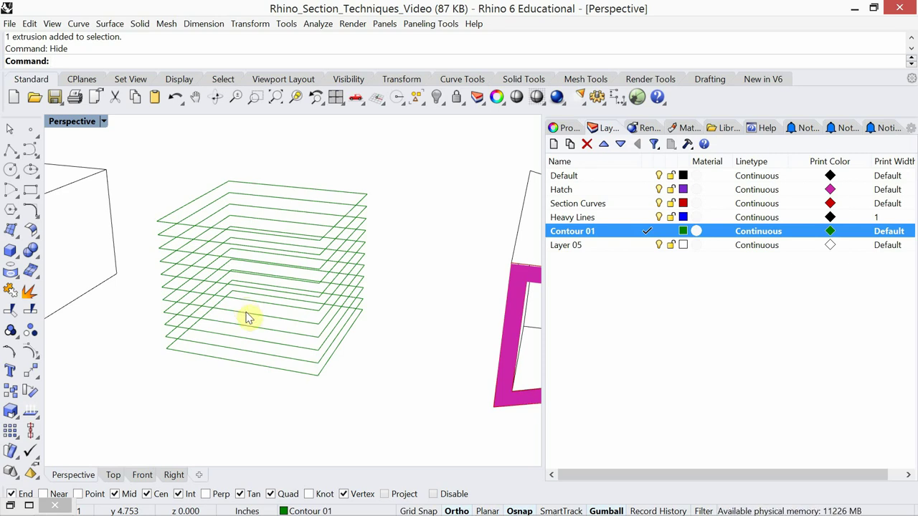
pyautogui.moveTo(360, 393); pyautogui.dragTo(258, 221)
pyautogui.write('ExtrudeCrv')
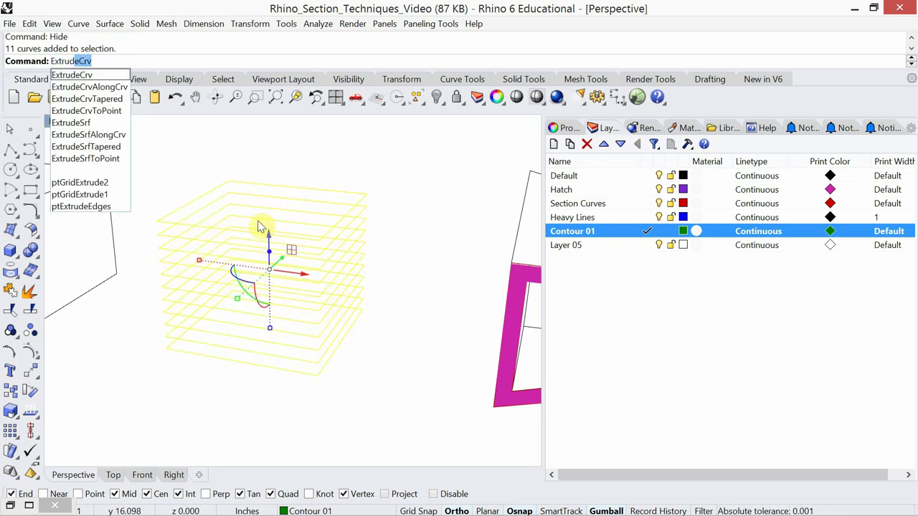
pyautogui.press('Return')
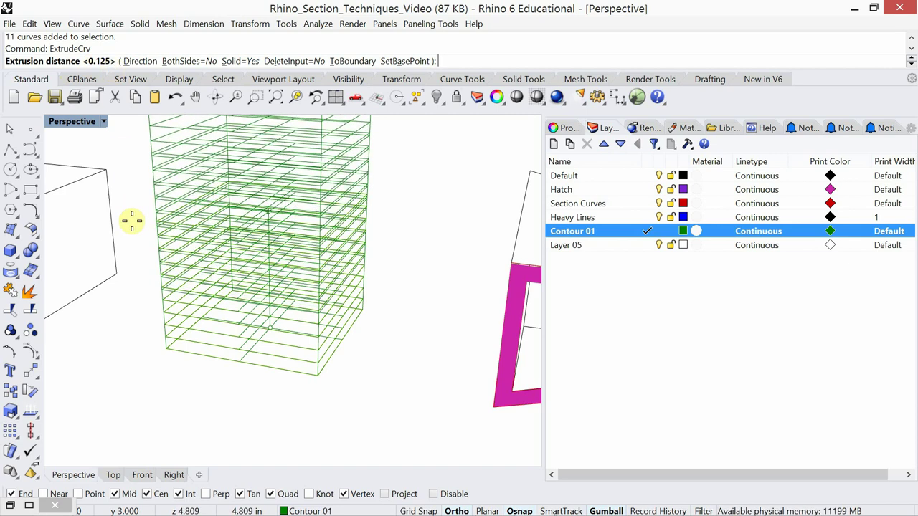
pyautogui.press('Return')
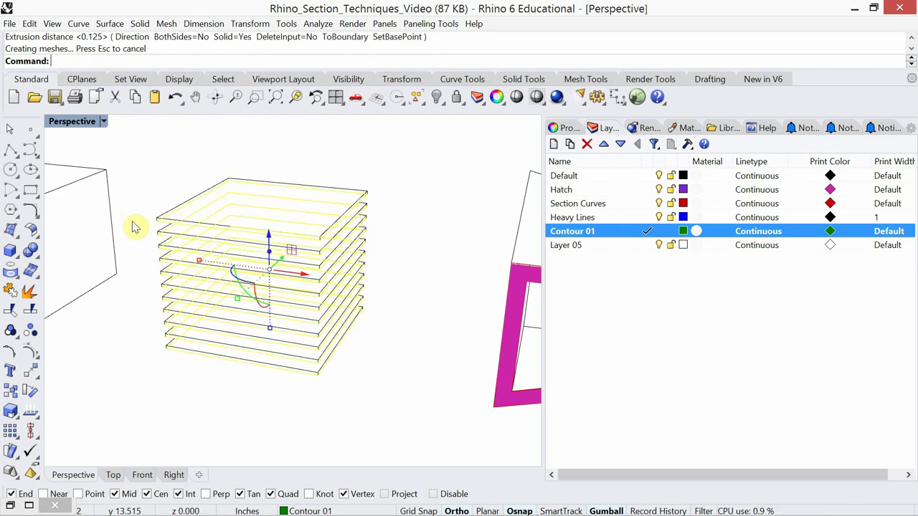
pyautogui.press('Escape')
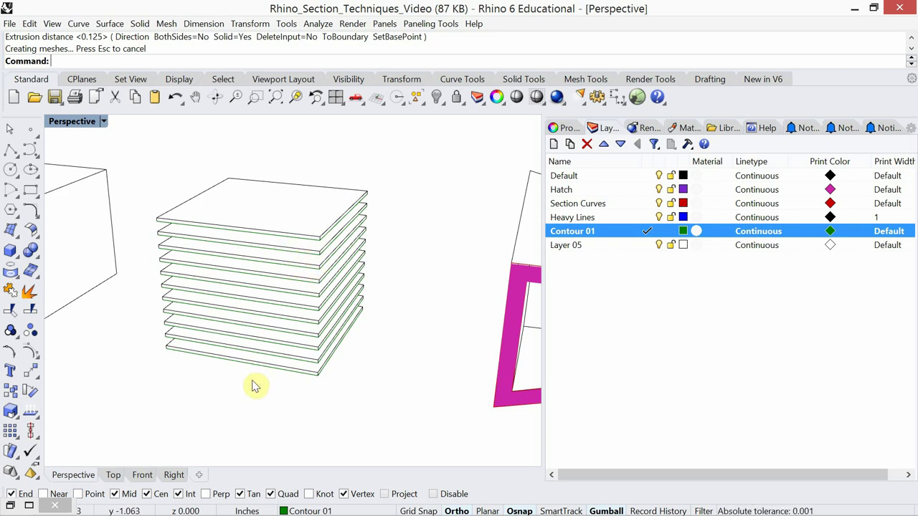
# Step: Select all curves with SelCrv, exclude those on the cut solids, and delete the contour curves from the stacked slabs
pyautogui.write('Sel')
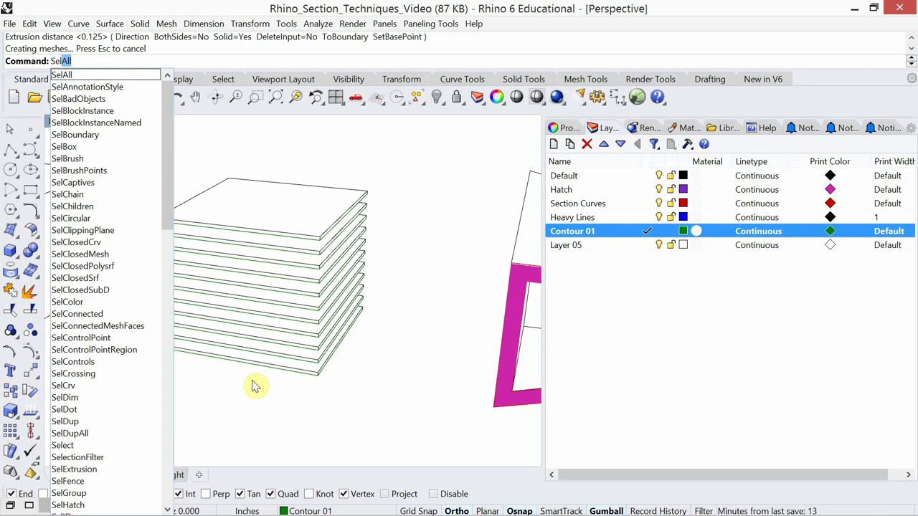
pyautogui.write('C')
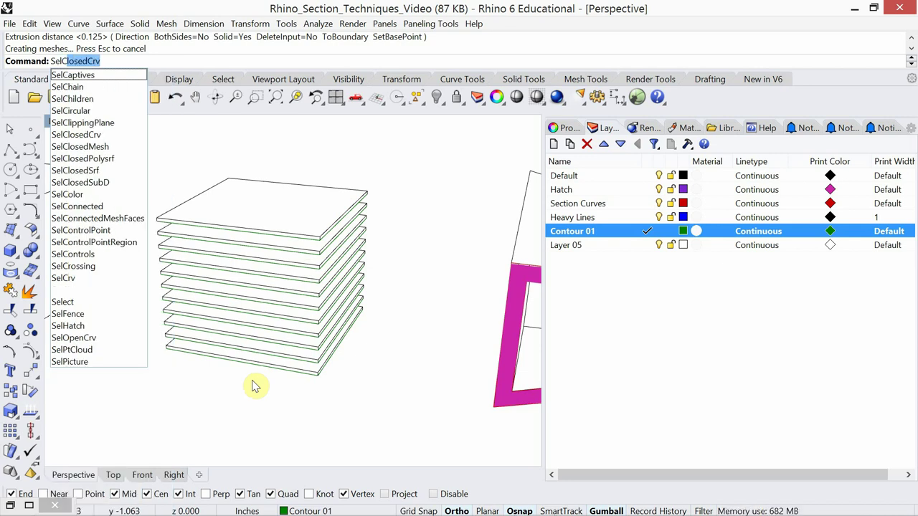
pyautogui.click(84, 280)
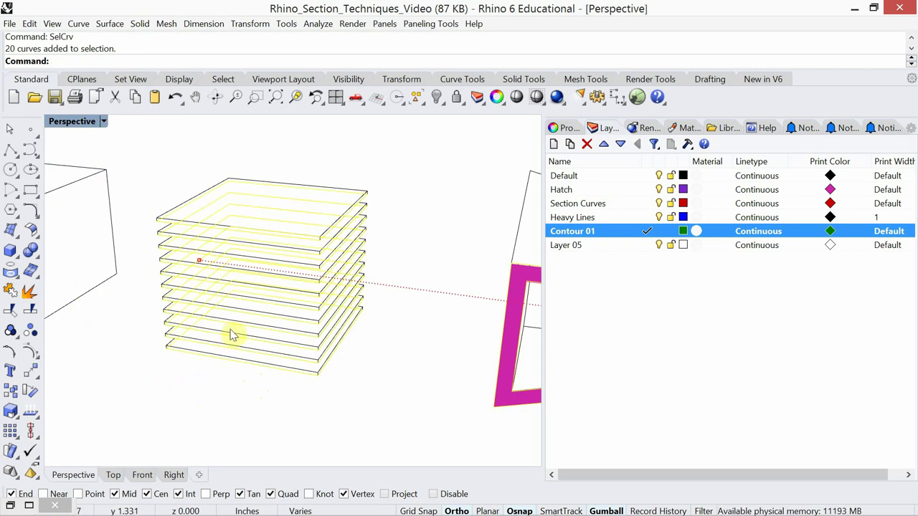
pyautogui.scroll(-8, 250, 288)
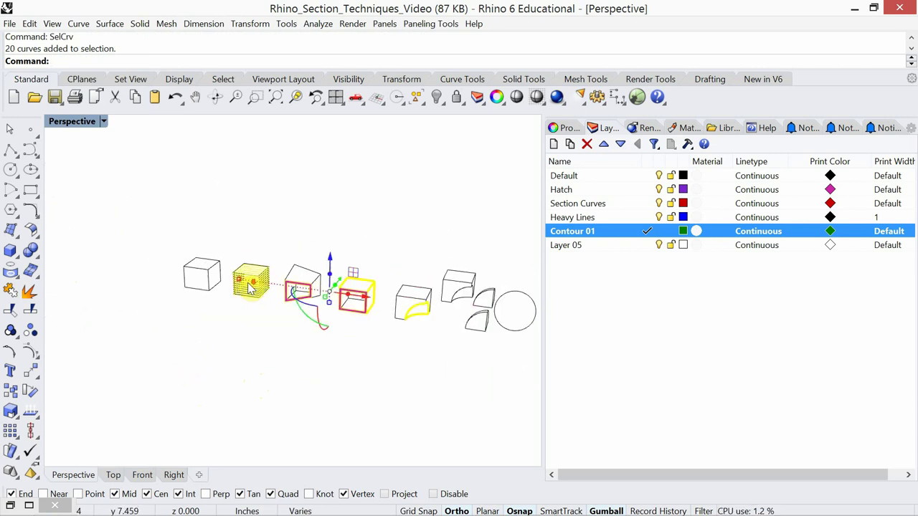
pyautogui.scroll(-1, 250, 288)
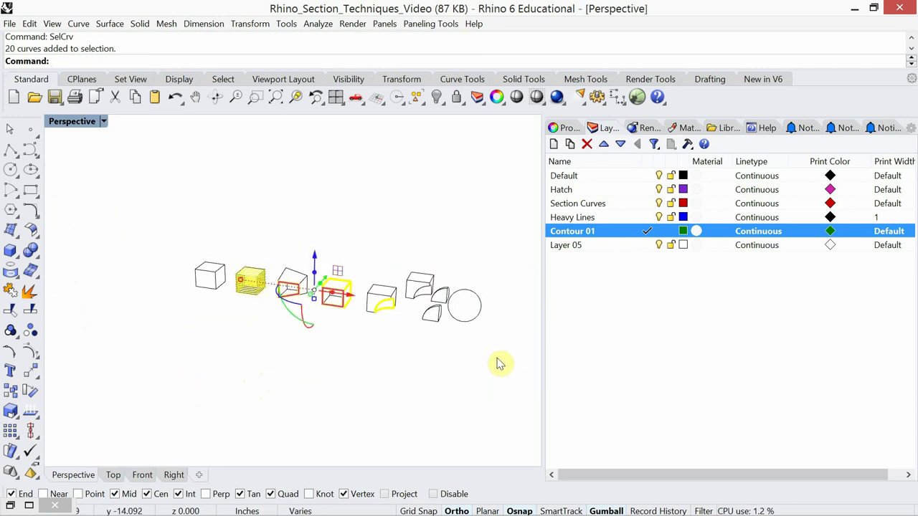
pyautogui.moveTo(498, 357); pyautogui.dragTo(277, 221)
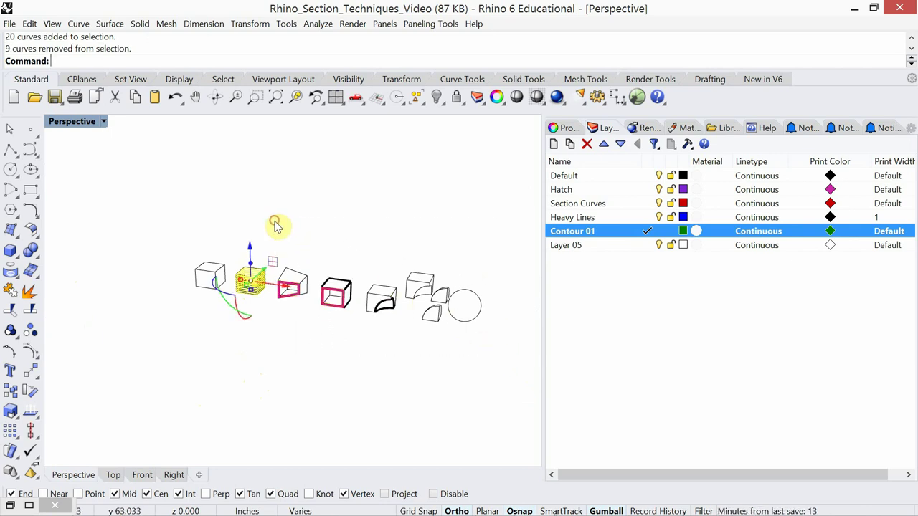
pyautogui.scroll(3, 255, 369)
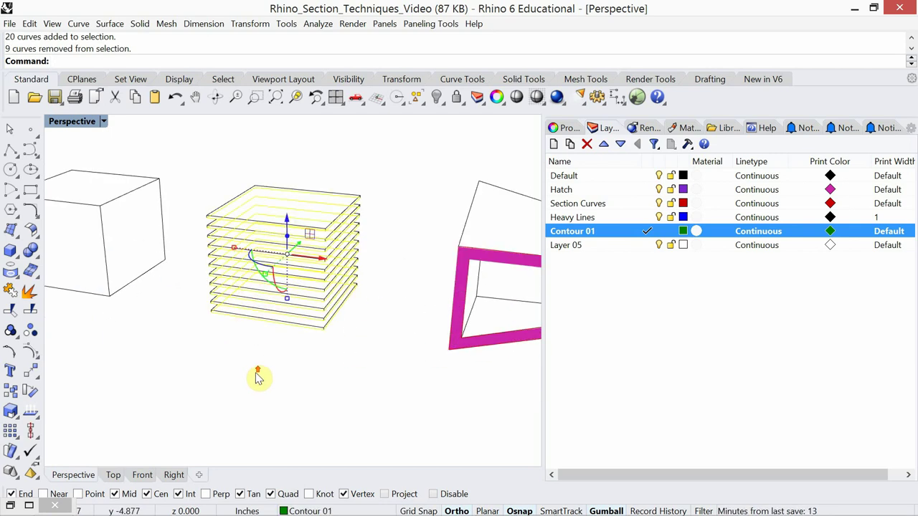
pyautogui.press('Delete')
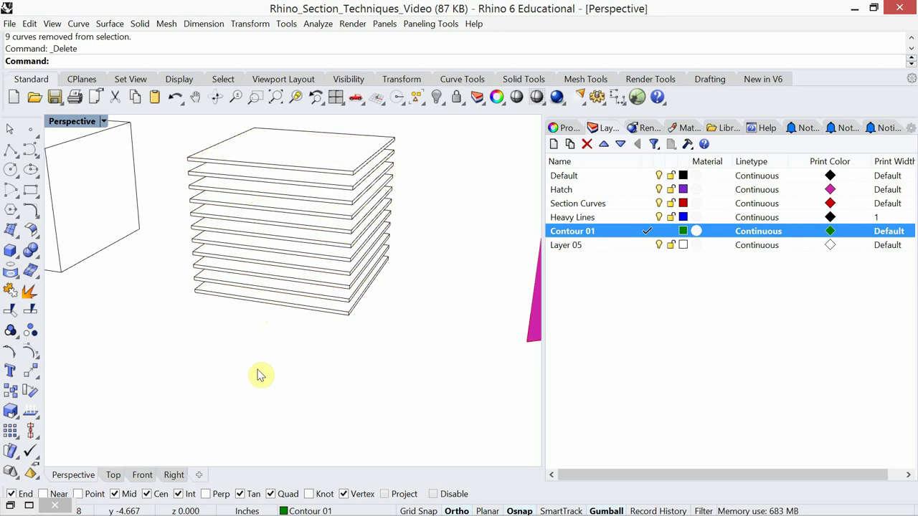
pyautogui.keyDown('shift'); pyautogui.moveTo(260, 375); pyautogui.dragTo(251, 409, button='right'); pyautogui.keyUp('shift')
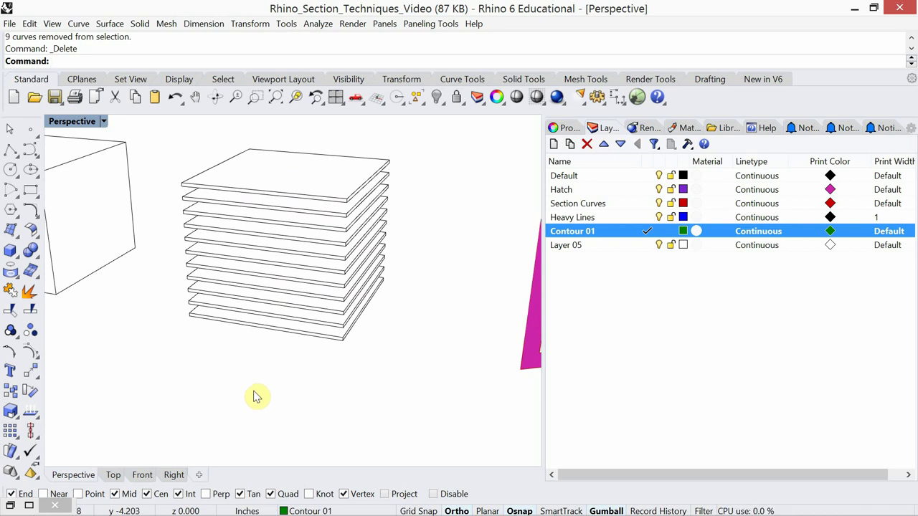
# Step: Show the hidden box again around the stacked slabs
pyautogui.write('how')
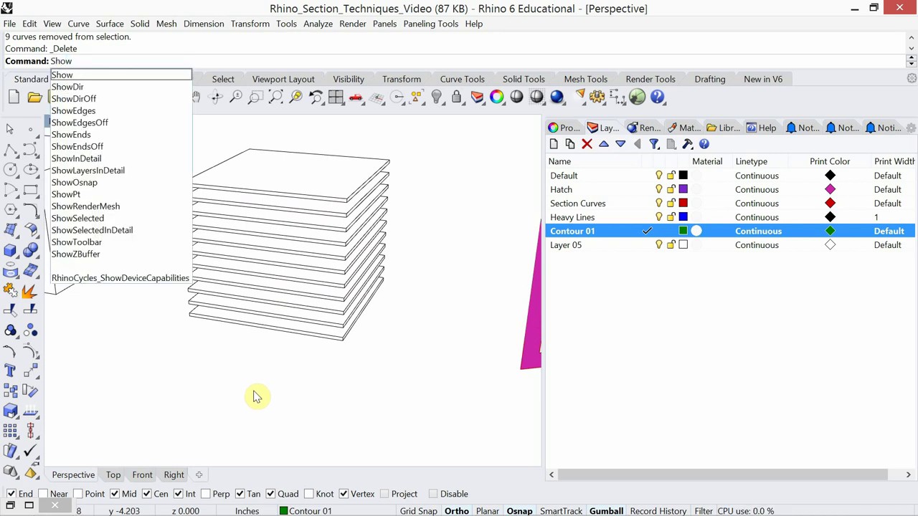
pyautogui.press('Return')
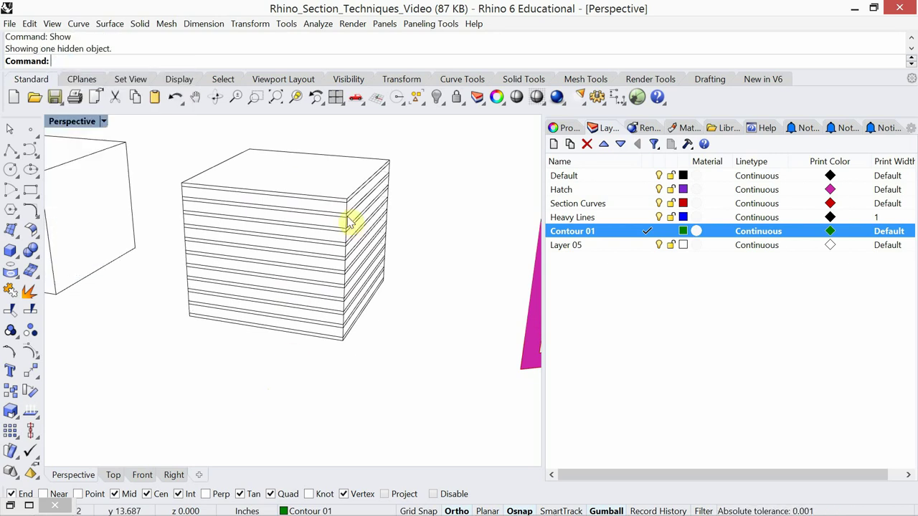
# Step: Make Layer 05 the current layer and rename it Contour 02
pyautogui.doubleClick(598, 249)
pyautogui.click(582, 246)
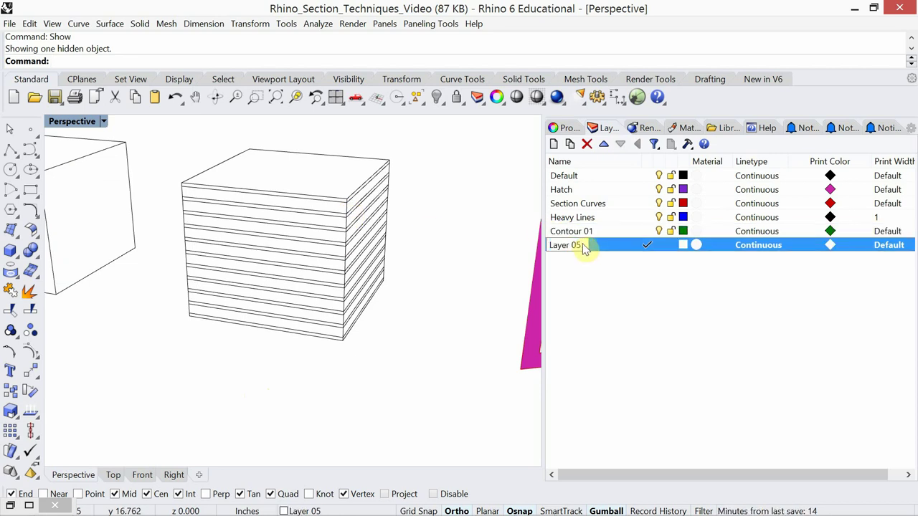
pyautogui.write('Con')
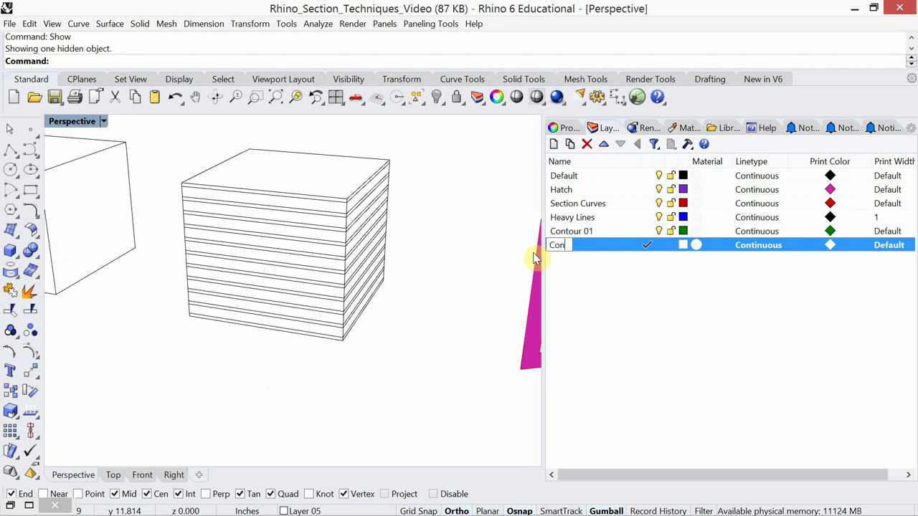
pyautogui.write('tour 02')
pyautogui.click(625, 300)
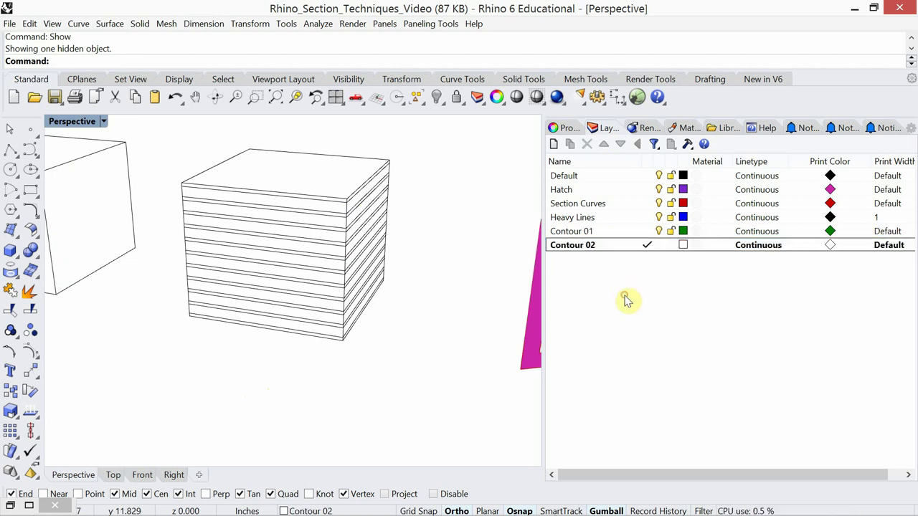
# Step: Set the Contour 02 layer colour to aqua green (RGB 0, 255, 173) and turn off the Contour 01 layer
pyautogui.click(683, 245)
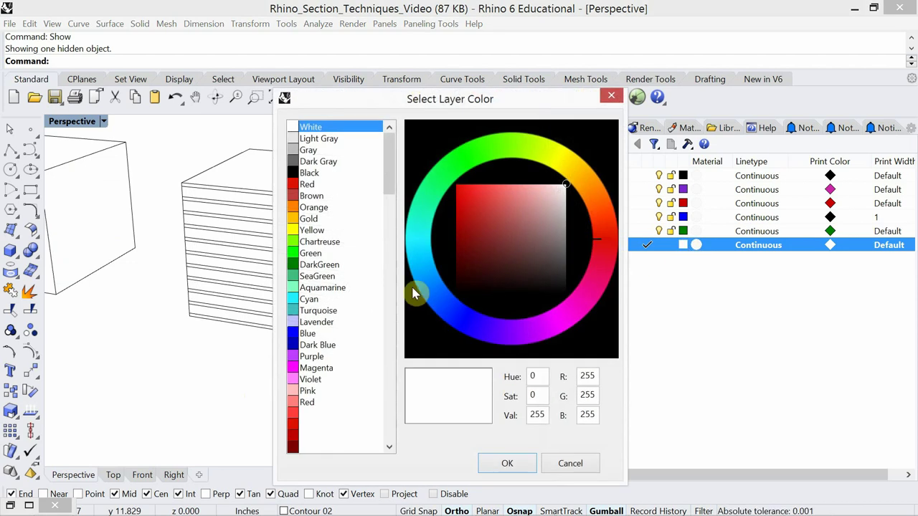
pyautogui.click(420, 212)
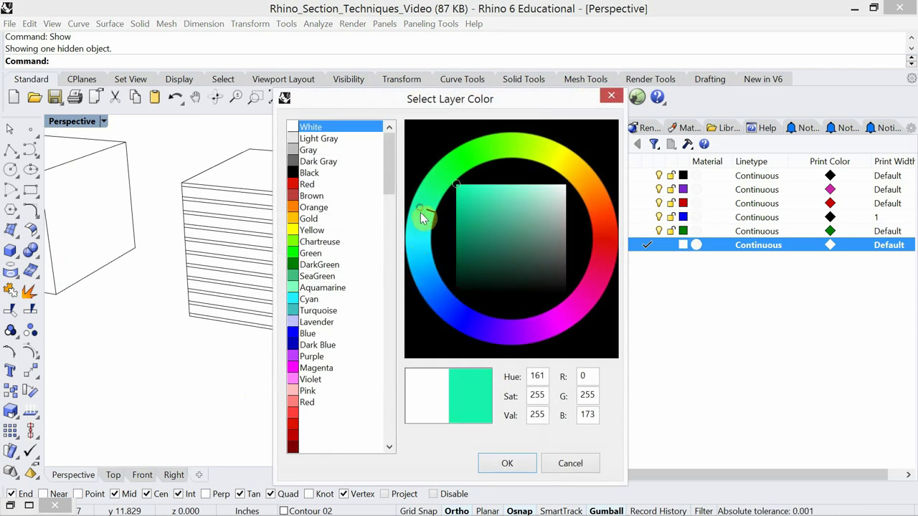
pyautogui.click(507, 460)
pyautogui.click(666, 324)
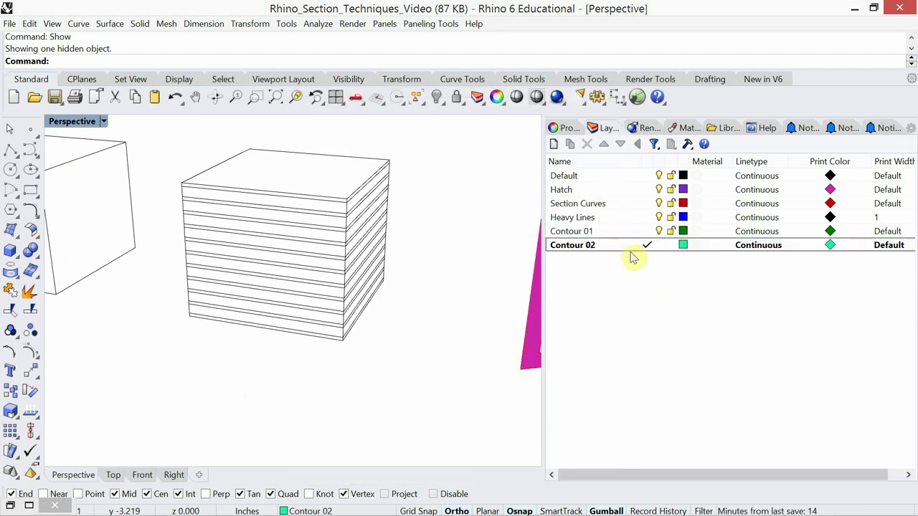
pyautogui.click(659, 230)
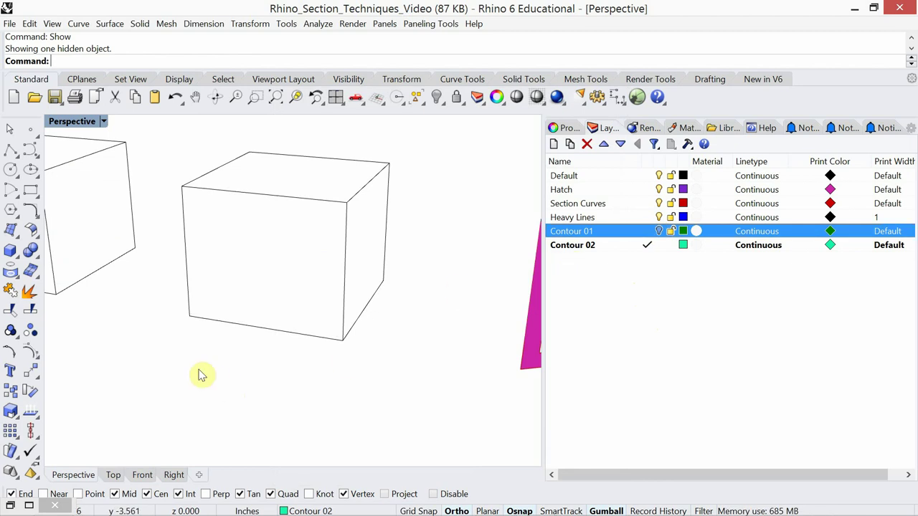
# Step: Generate vertical contours of the box spaced 0.5 inches apart, running along its front bottom edge from the left corner toward the right
pyautogui.write('Con')
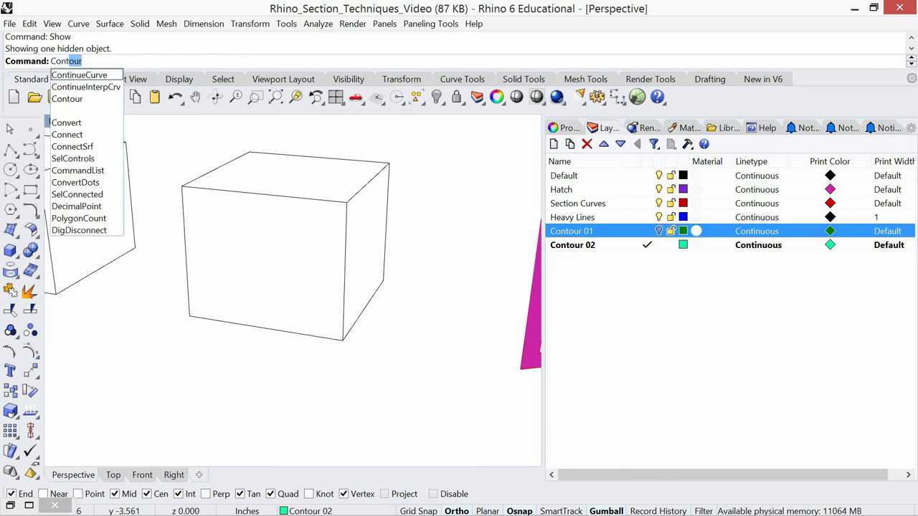
pyautogui.write('tour')
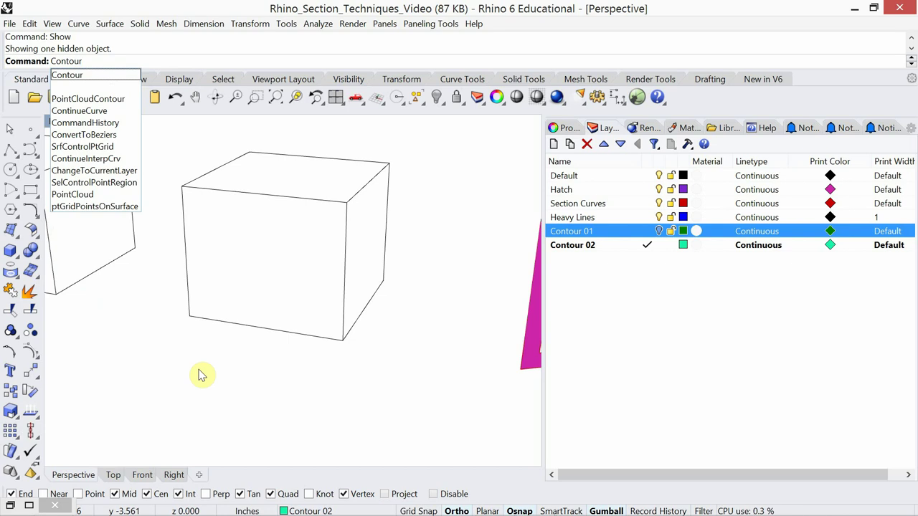
pyautogui.press('Return')
pyautogui.click(281, 204)
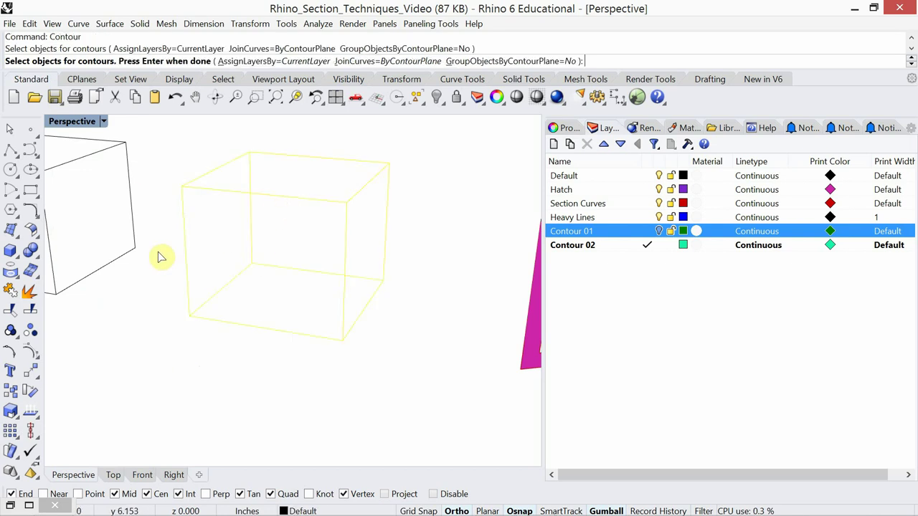
pyautogui.press('Return')
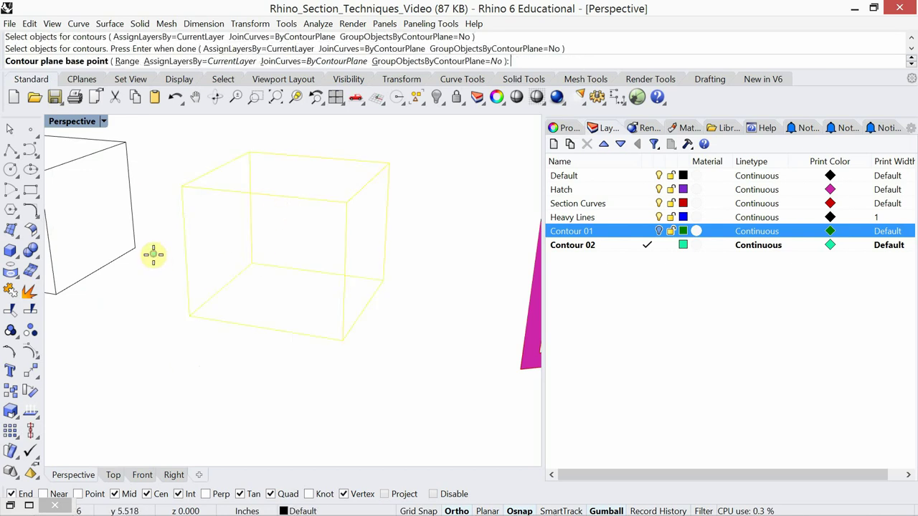
pyautogui.click(184, 316)
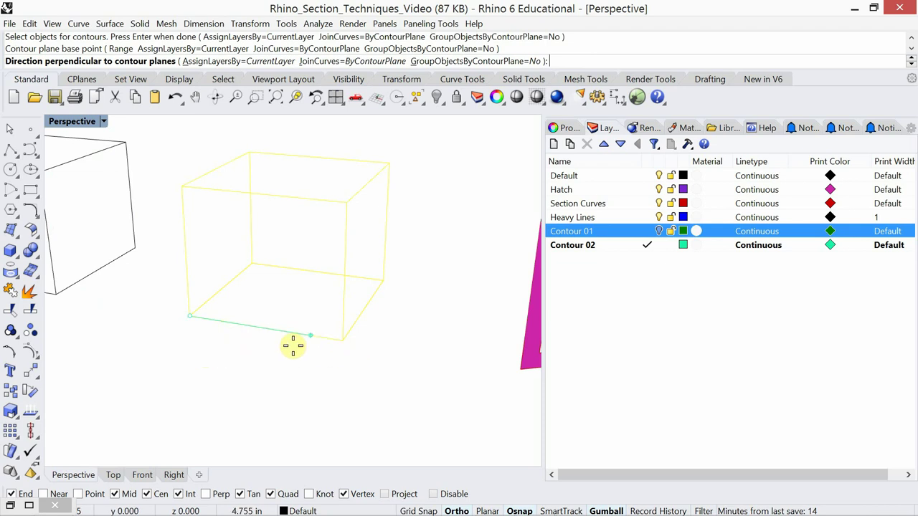
pyautogui.click(378, 359)
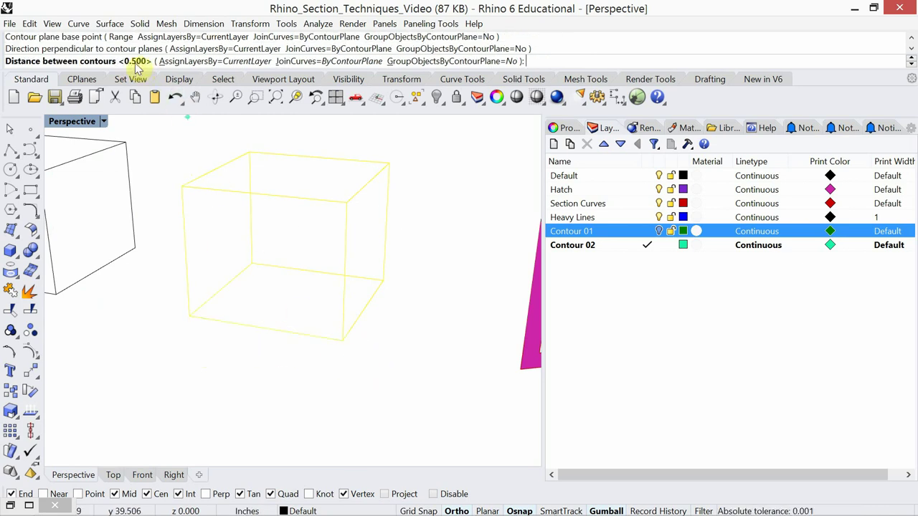
pyautogui.rightClick(406, 381)
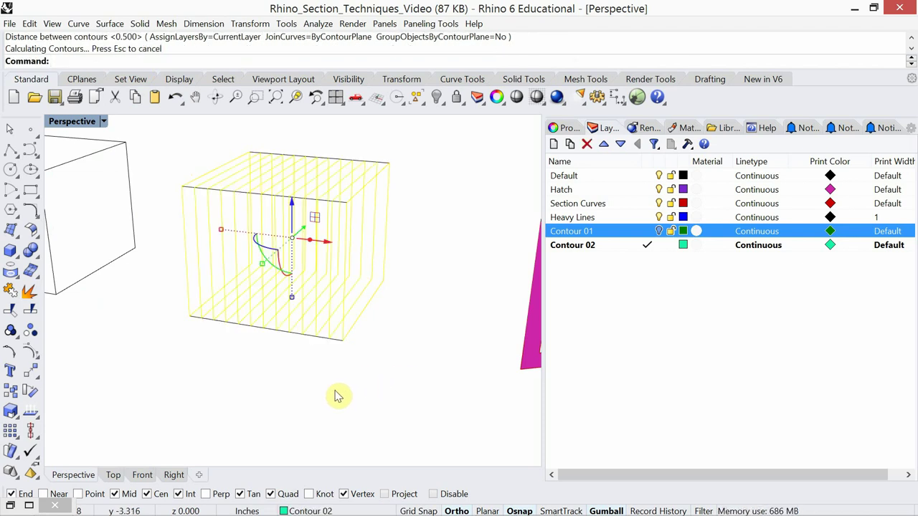
# Step: Extrude the vertical contour curves 0.125 inches as solids with ExtrudeCrv, keeping the input curves, and delete those still-selected curves
pyautogui.write('ExtrudeCrv')
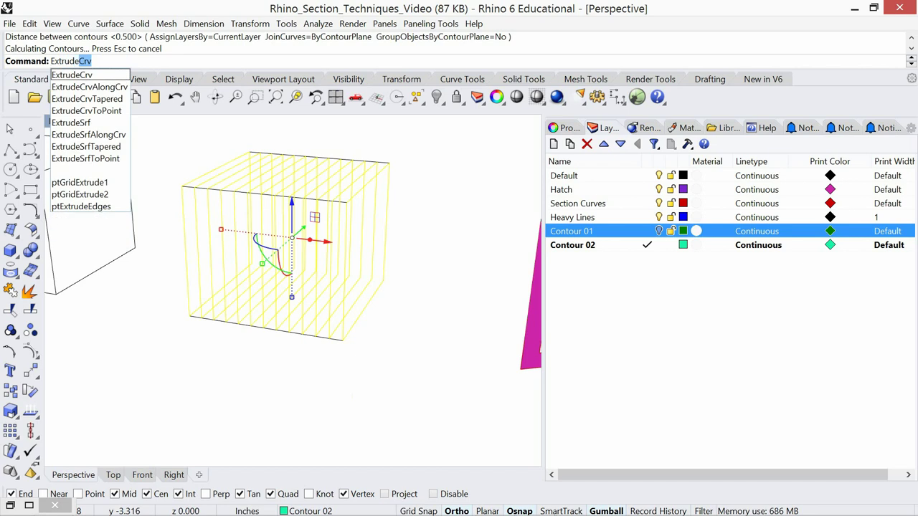
pyautogui.press('Return')
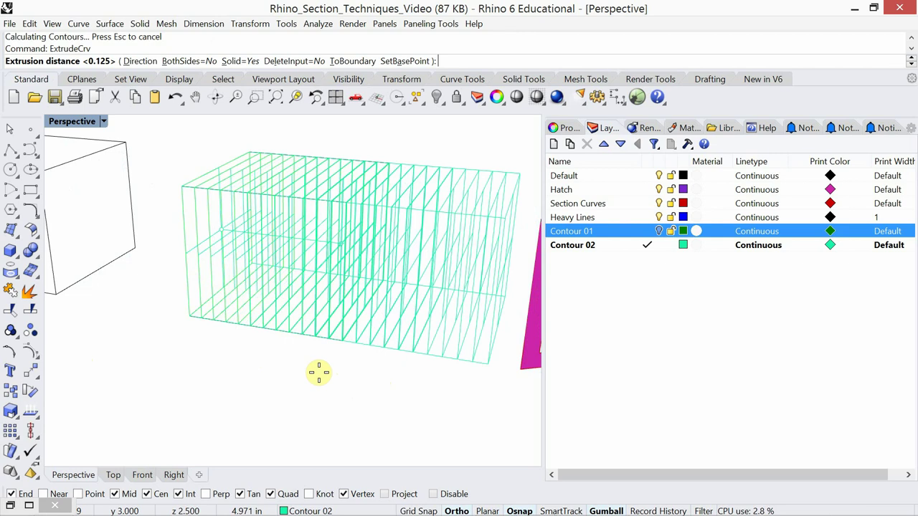
pyautogui.click(297, 374)
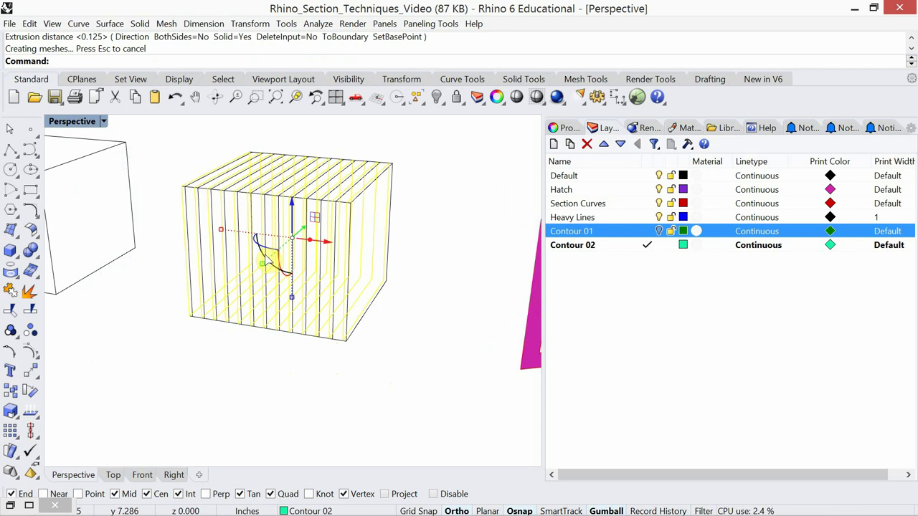
pyautogui.press('Delete')
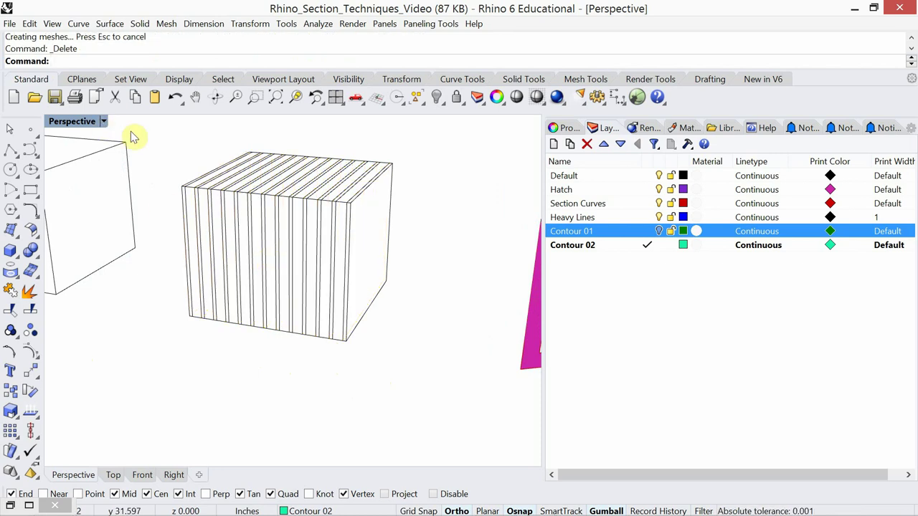
# Step: Hide the original box around the vertical slabs and turn the Contour 01 layer back on
pyautogui.click(387, 168)
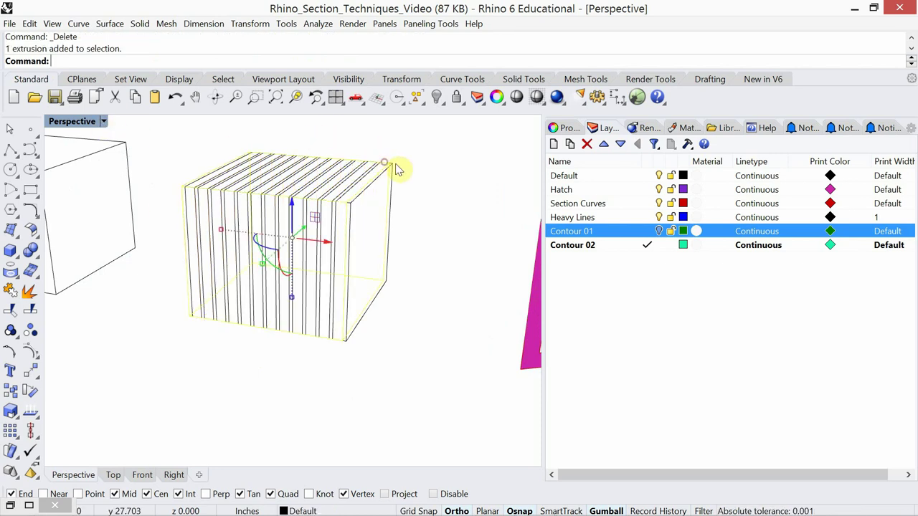
pyautogui.write('h')
pyautogui.press('Return')
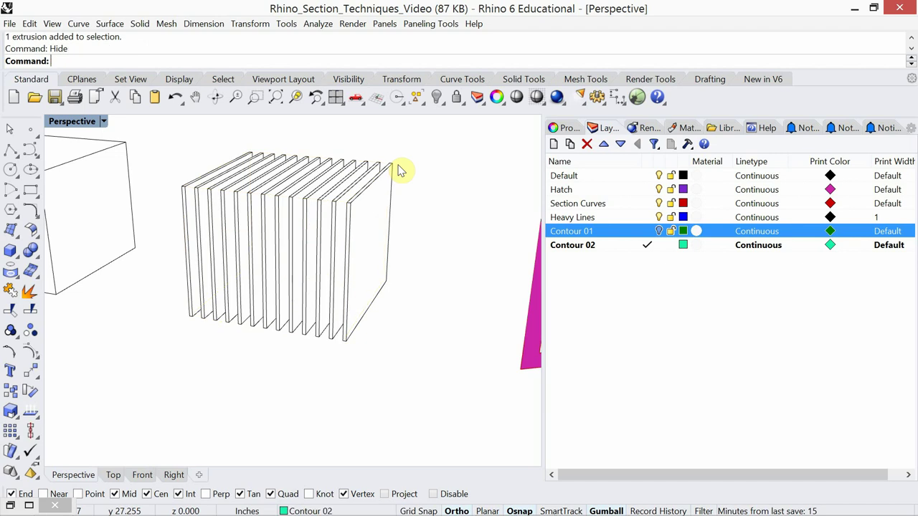
pyautogui.click(659, 231)
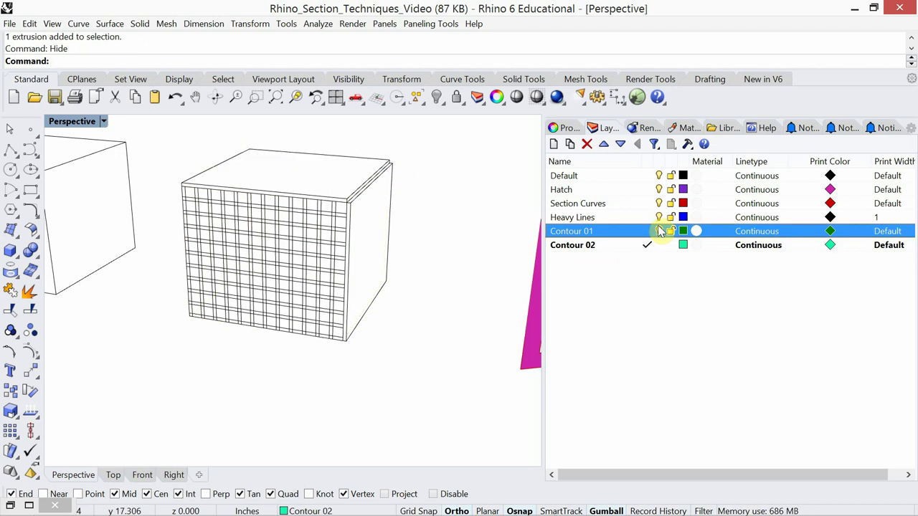
# Step: Delete the outermost slabs of the grid: the top and bottom horizontal ones and the right and left vertical ones
pyautogui.click(325, 174)
pyautogui.click(364, 206)
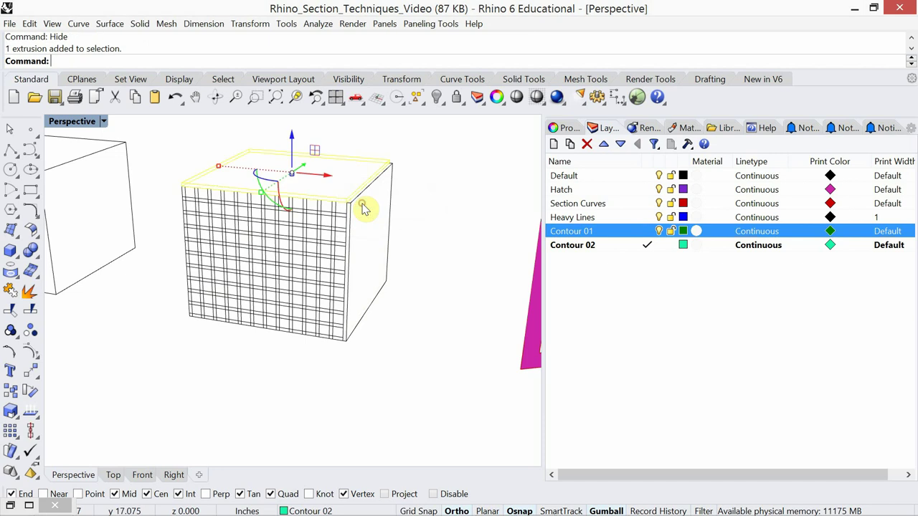
pyautogui.press('Delete')
pyautogui.click(374, 215)
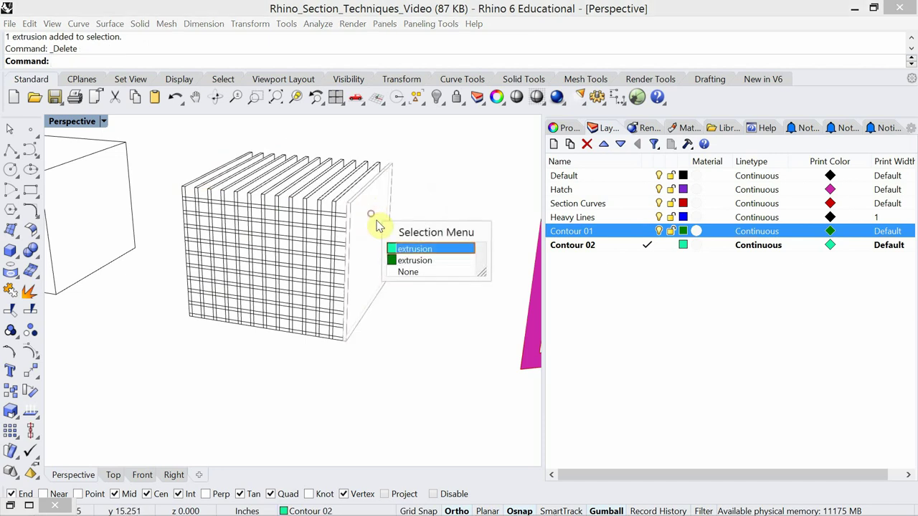
pyautogui.click(402, 248)
pyautogui.press('Delete')
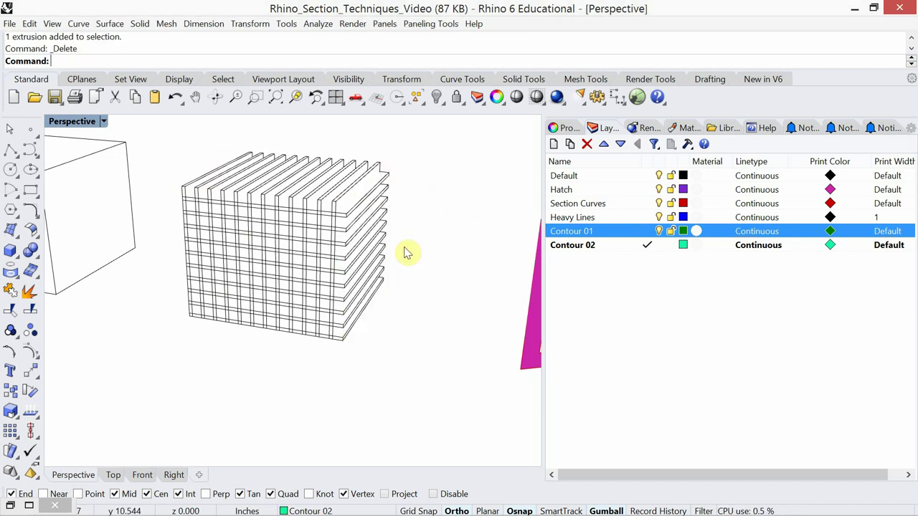
pyautogui.click(349, 333)
pyautogui.press('Delete')
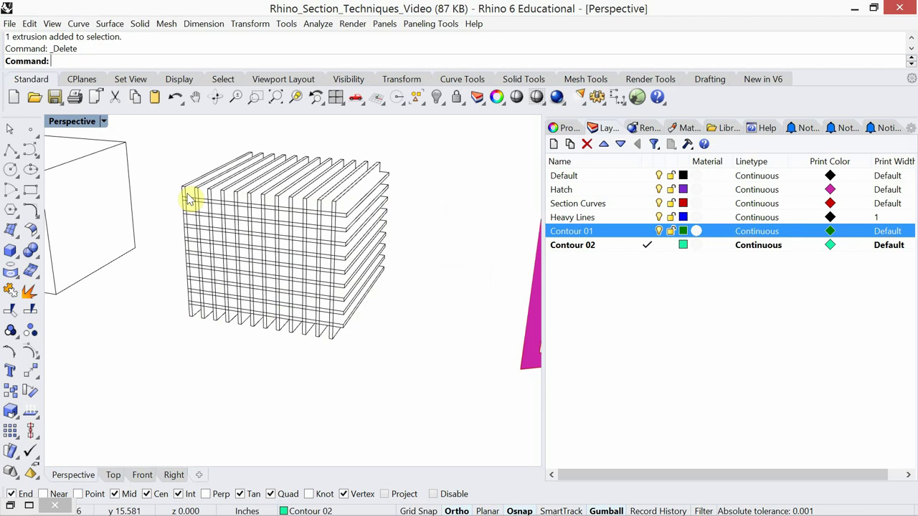
pyautogui.click(185, 193)
pyautogui.press('Delete')
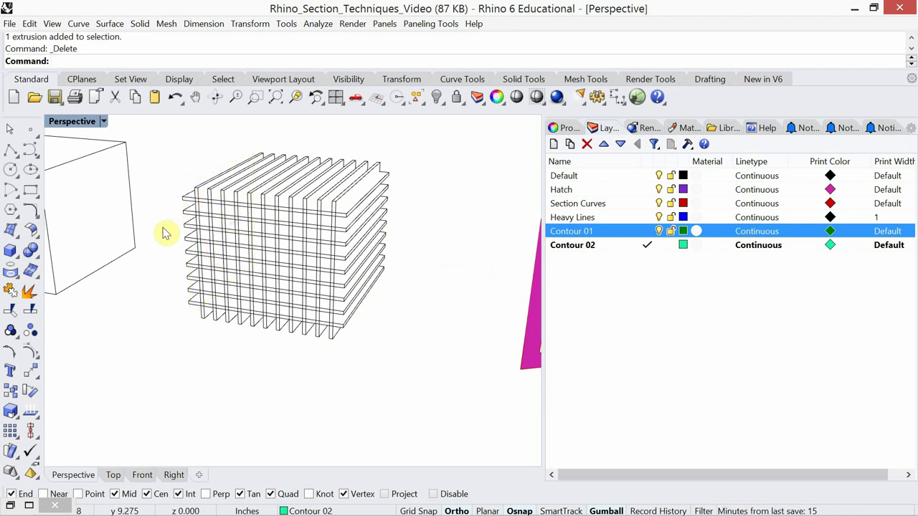
# Step: Examine the intersecting horizontal and vertical slabs from several angles, zooming to the selected slabs for a closer view
pyautogui.moveTo(186, 283); pyautogui.dragTo(208, 279, button='right')
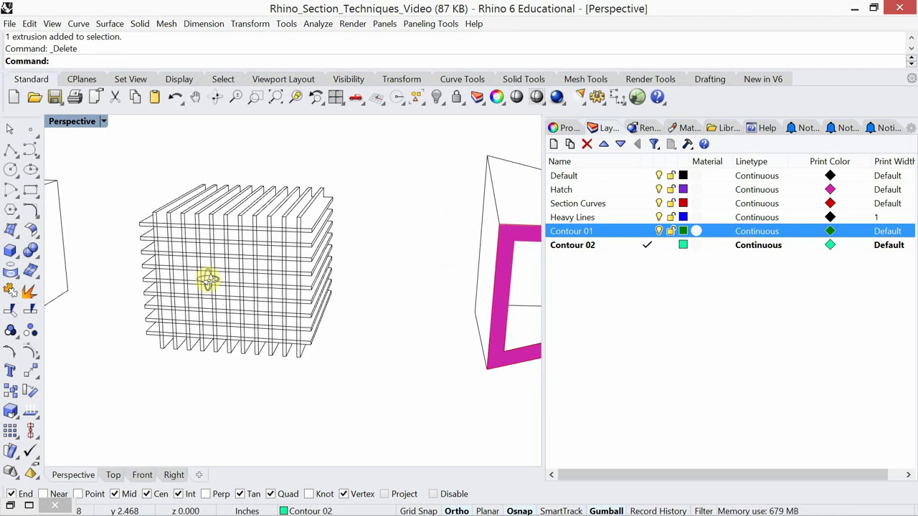
pyautogui.moveTo(375, 397); pyautogui.dragTo(92, 174)
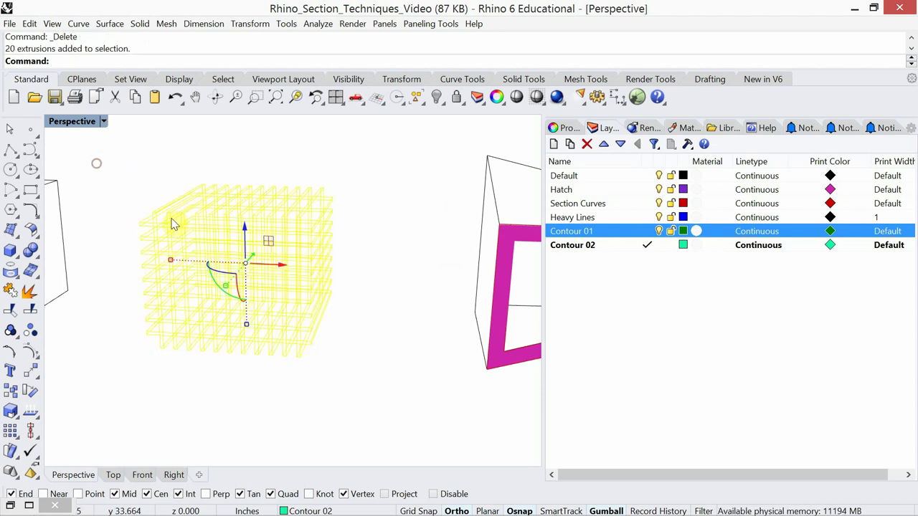
pyautogui.moveTo(340, 340)
pyautogui.mouseDown(button='right')
pyautogui.moveTo(320, 340)
pyautogui.moveTo(336, 350)
pyautogui.moveTo(338, 338)
pyautogui.moveTo(316, 327)
pyautogui.moveTo(328, 352)
pyautogui.moveTo(266, 313)
pyautogui.moveTo(313, 309)
pyautogui.moveTo(346, 345)
pyautogui.moveTo(321, 365)
pyautogui.moveTo(297, 361)
pyautogui.mouseUp(button='right')
pyautogui.press('Escape')
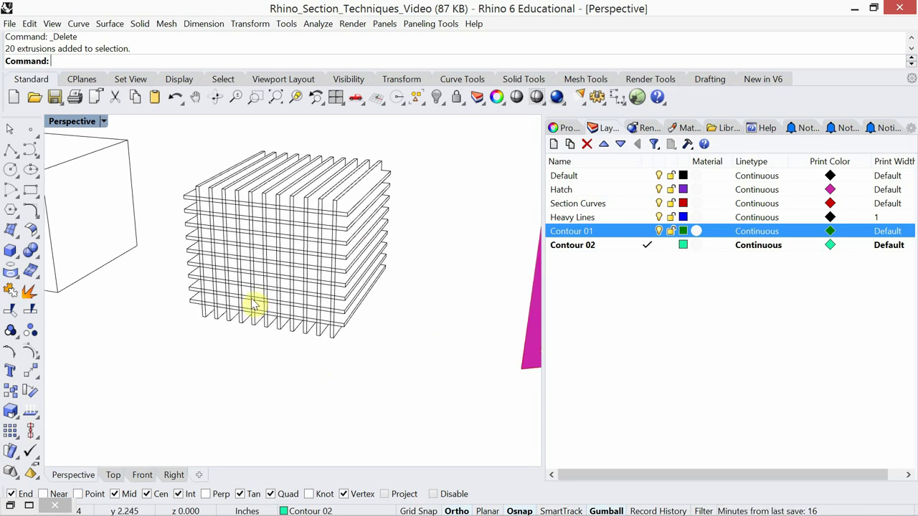
pyautogui.moveTo(272, 383); pyautogui.dragTo(266, 361, button='right')
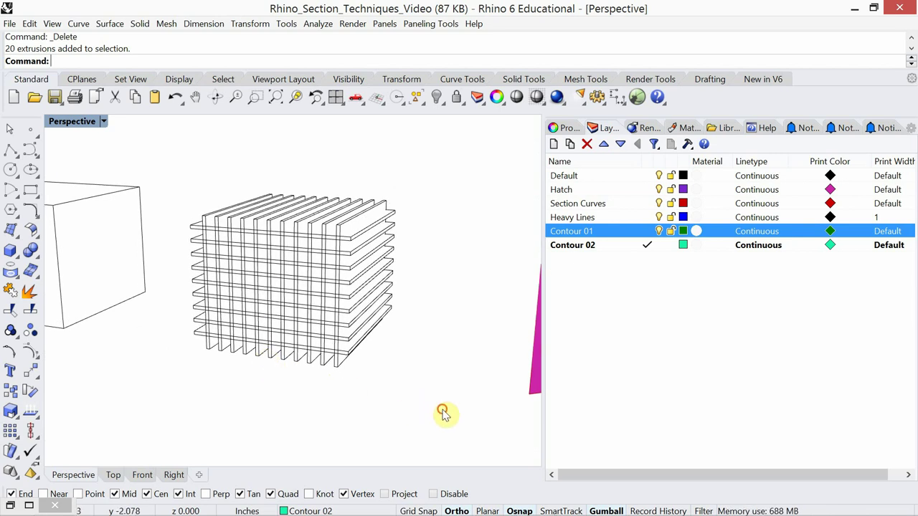
pyautogui.moveTo(442, 413); pyautogui.dragTo(174, 176)
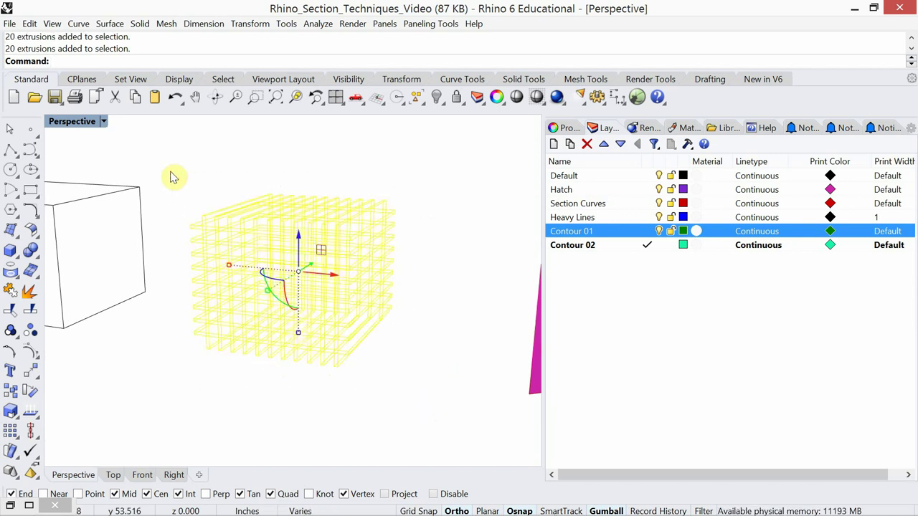
pyautogui.write('ZS')
pyautogui.press('Return')
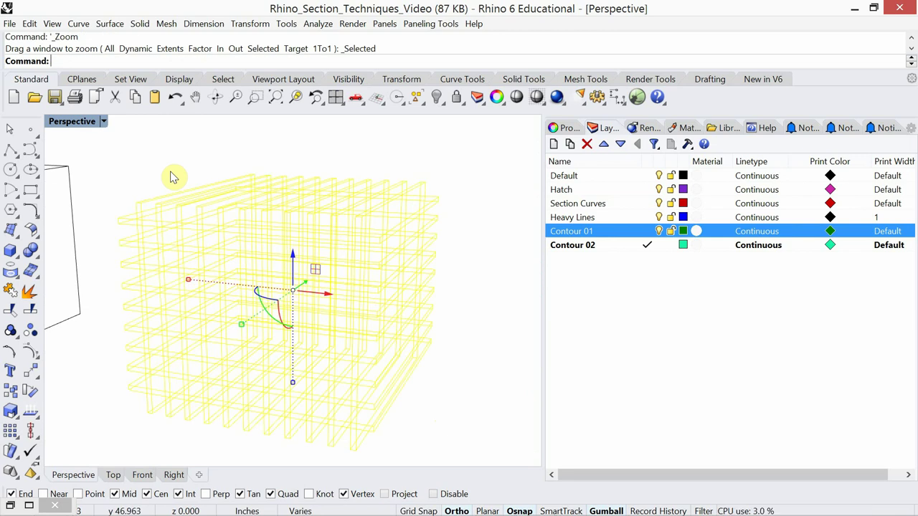
pyautogui.click(246, 168)
pyautogui.scroll(2, 316, 205)
pyautogui.scroll(-5, 316, 205)
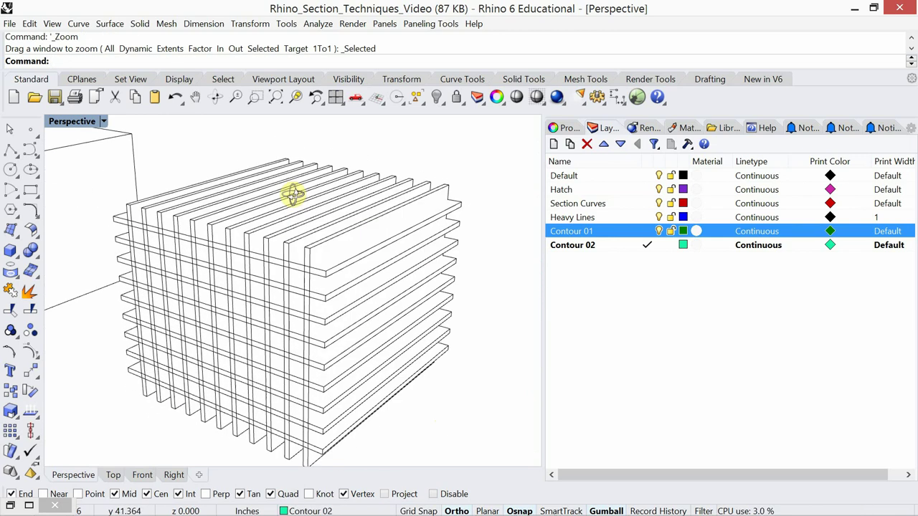
# Step: Create a new layer named Intersections and make it the current layer
pyautogui.moveTo(283, 253)
pyautogui.mouseDown(button='right')
pyautogui.moveTo(282, 263)
pyautogui.moveTo(291, 251)
pyautogui.mouseUp(button='right')
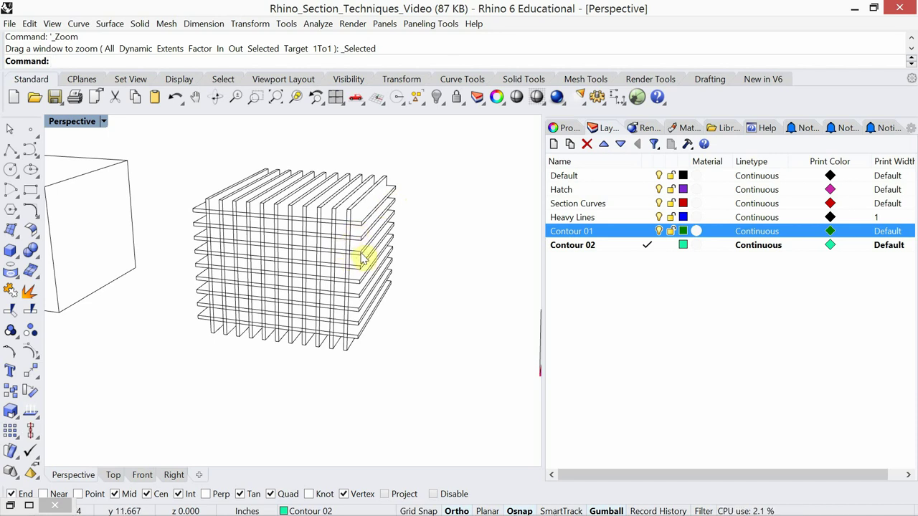
pyautogui.rightClick(574, 289)
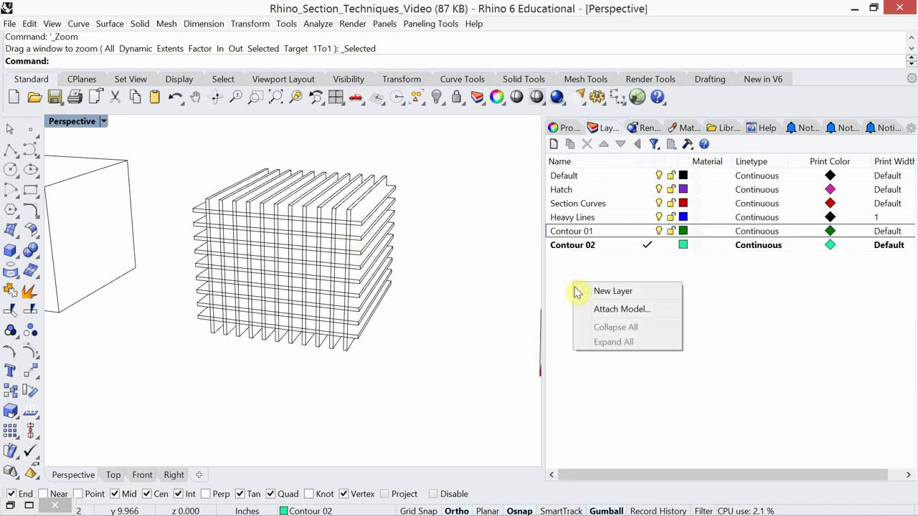
pyautogui.click(600, 293)
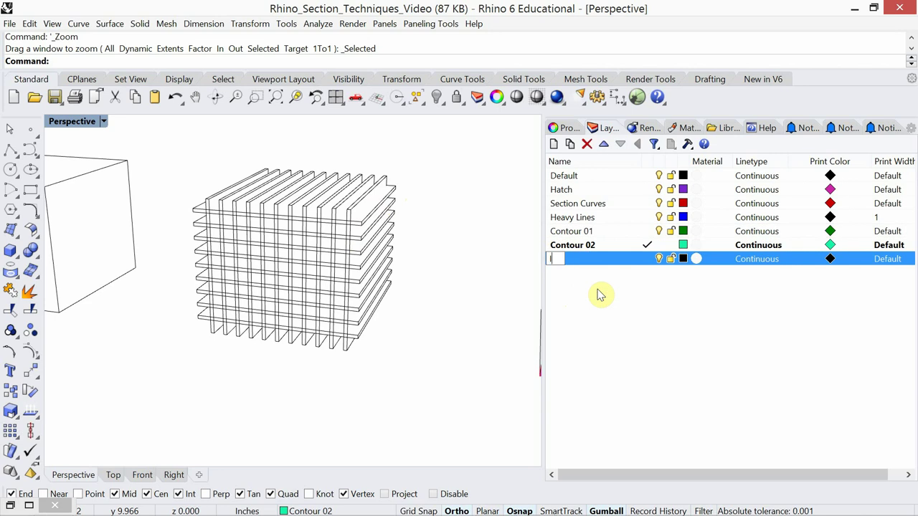
pyautogui.write('Inter')
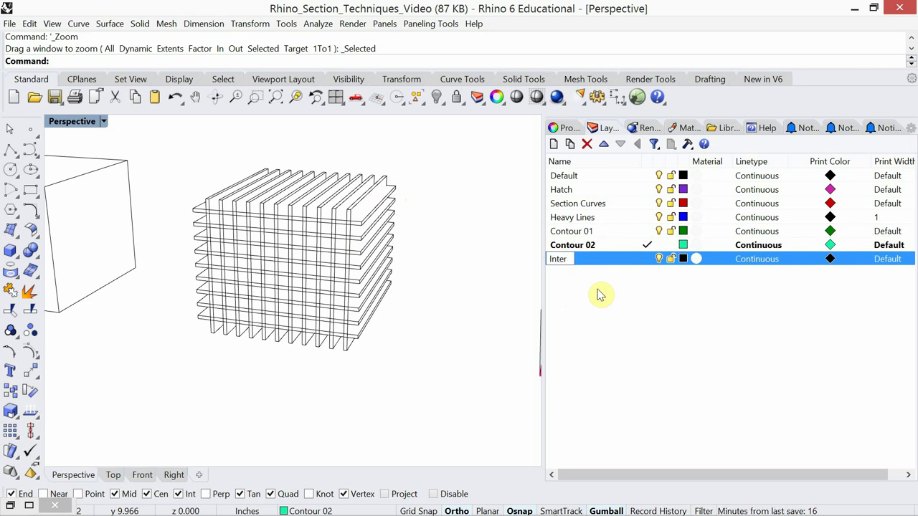
pyautogui.write('sections')
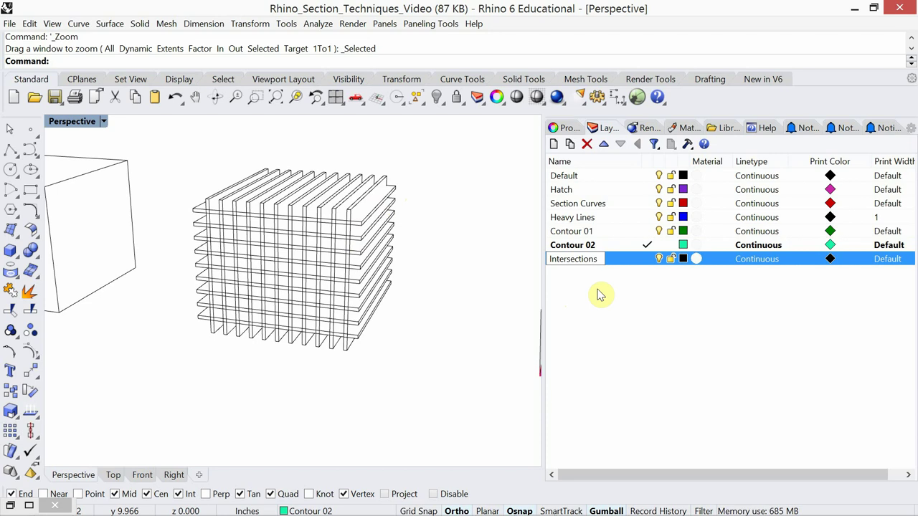
pyautogui.click(599, 294)
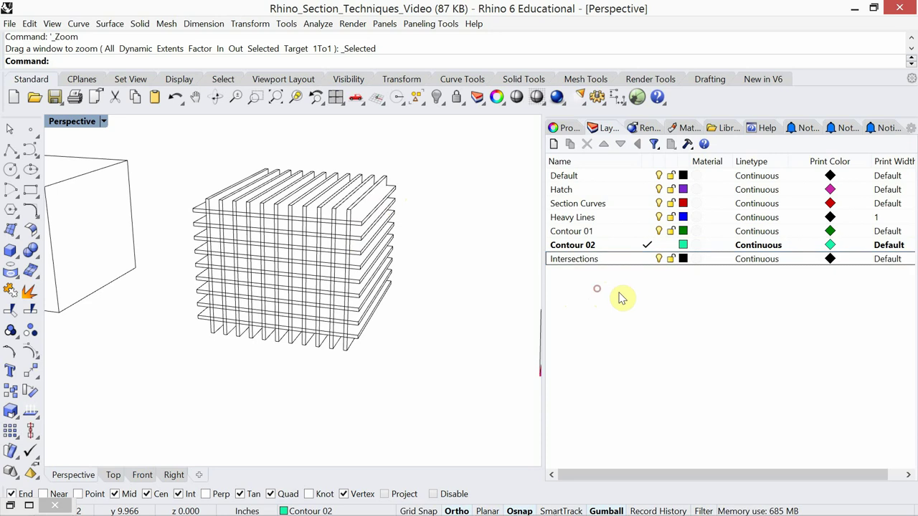
pyautogui.click(641, 261)
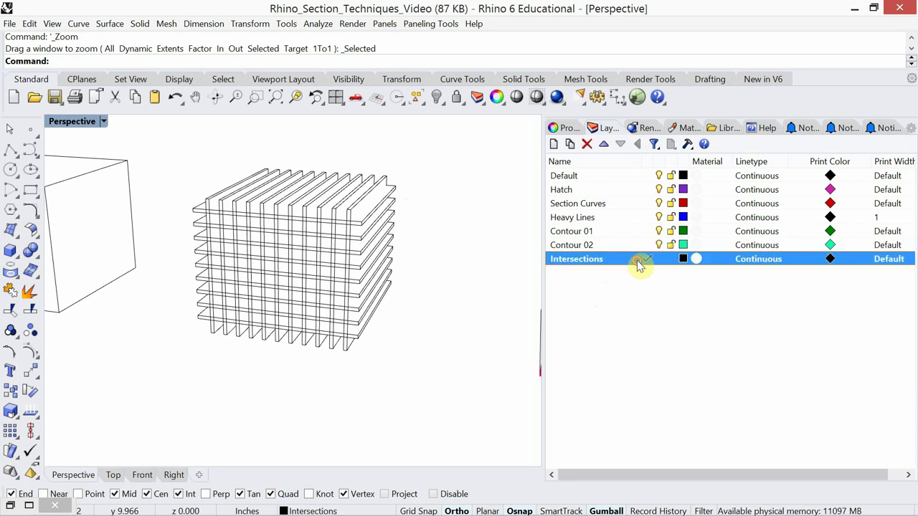
# Step: Generate intersection curves between all horizontal and vertical slabs of the grid with Intersect, then clear the selection
pyautogui.write('I')
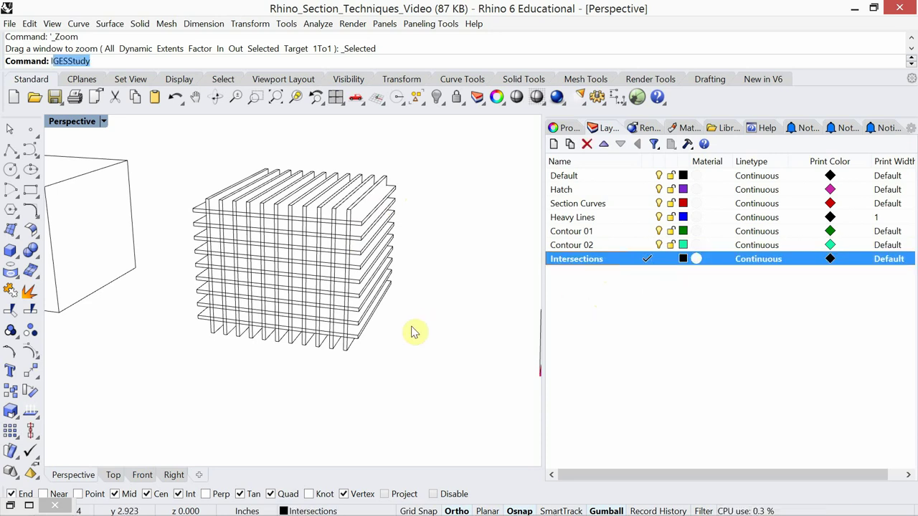
pyautogui.write('nter')
pyautogui.press('Return')
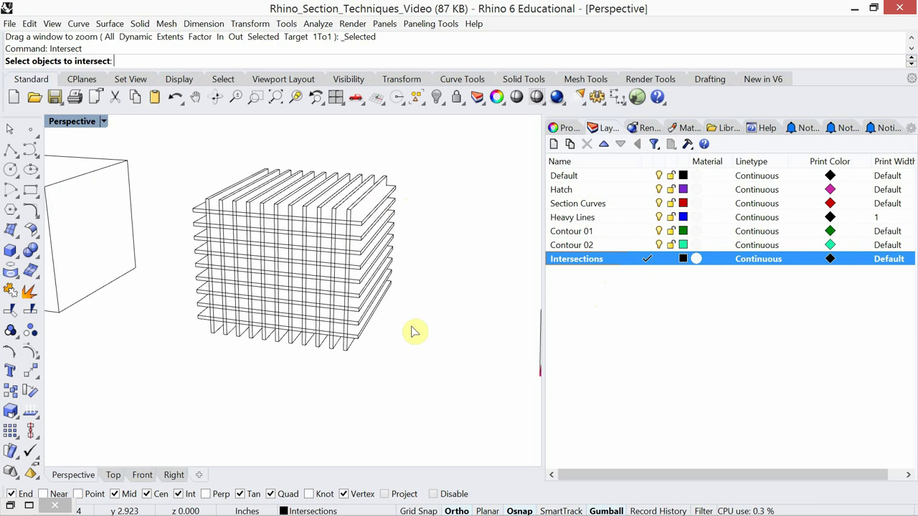
pyautogui.moveTo(440, 401); pyautogui.dragTo(157, 149)
pyautogui.press('Return')
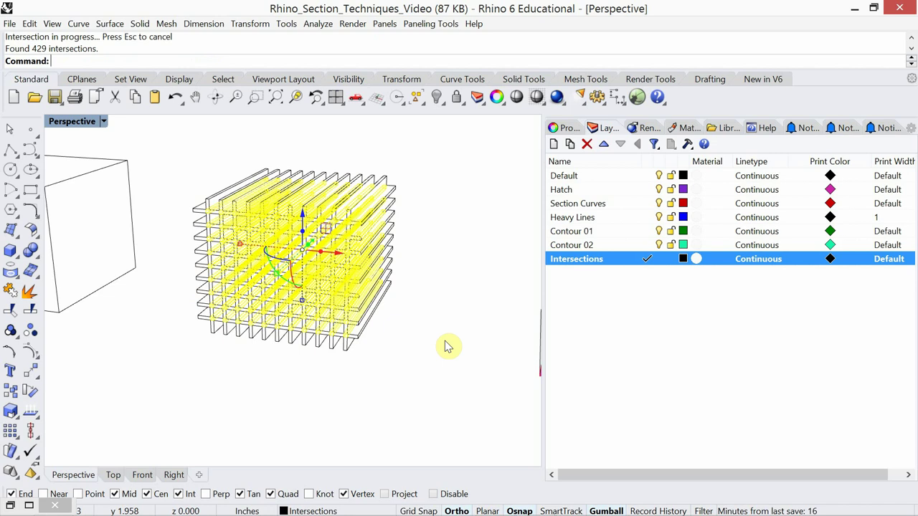
pyautogui.click(445, 347)
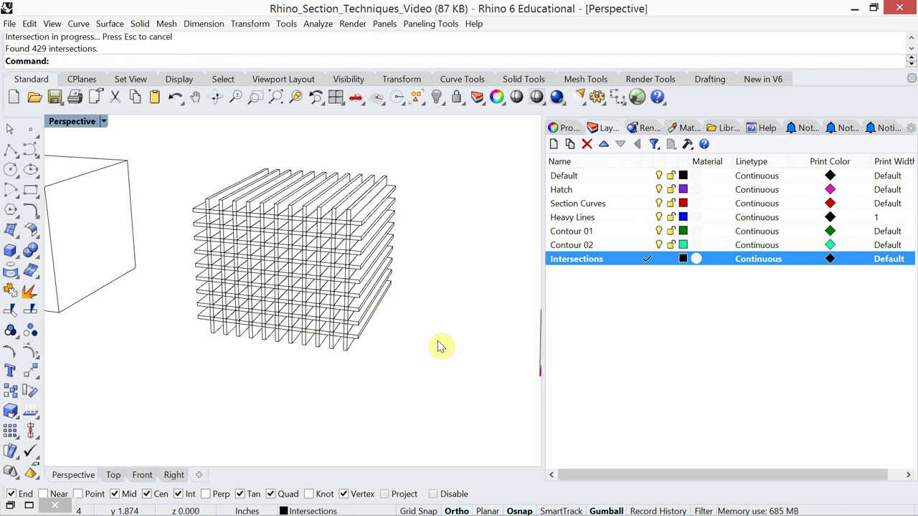
# Step: Examine the intersection curves on the slab grid from several angles, picking one of the overlapping curves near the upper front corner
pyautogui.moveTo(420, 342)
pyautogui.mouseDown(button='right')
pyautogui.moveTo(406, 328)
pyautogui.moveTo(417, 337)
pyautogui.mouseUp(button='right')
pyautogui.click(367, 218)
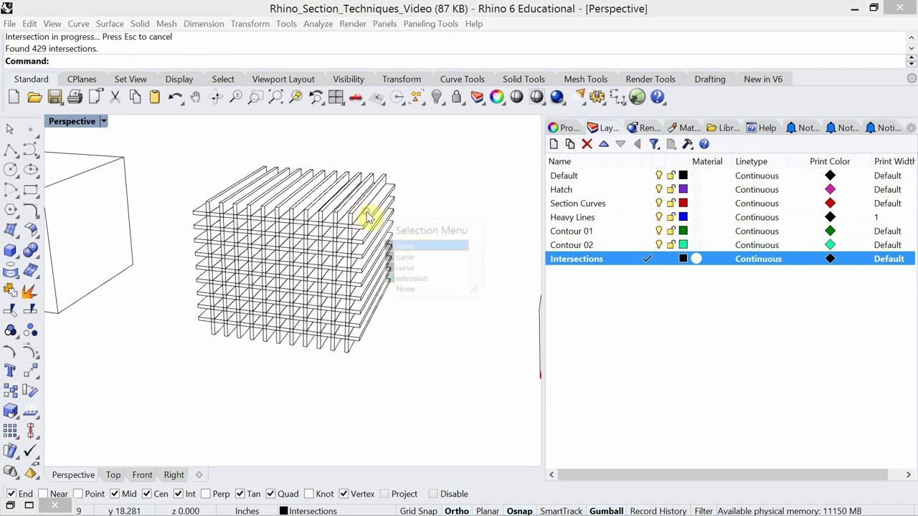
pyautogui.click(405, 247)
pyautogui.moveTo(395, 338)
pyautogui.mouseDown(button='right')
pyautogui.moveTo(400, 318)
pyautogui.moveTo(392, 350)
pyautogui.moveTo(352, 352)
pyautogui.moveTo(365, 323)
pyautogui.moveTo(408, 328)
pyautogui.moveTo(417, 335)
pyautogui.moveTo(401, 352)
pyautogui.mouseUp(button='right')
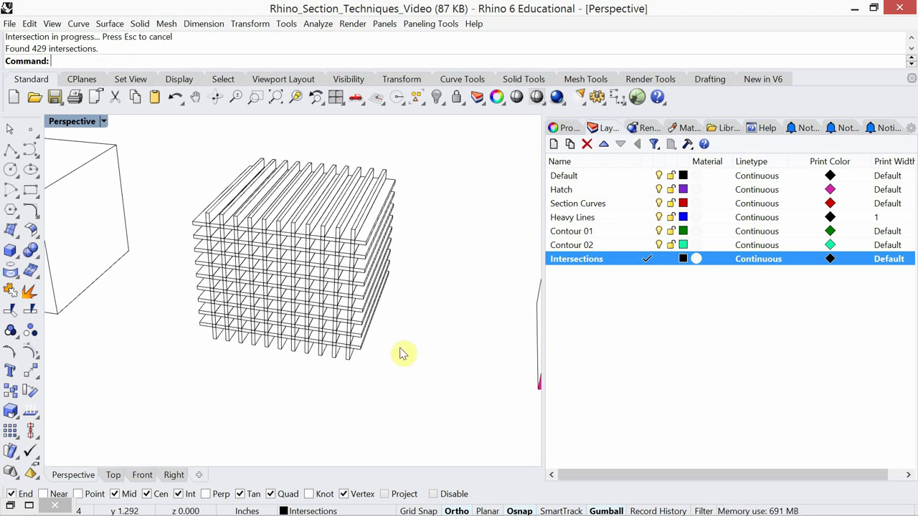
pyautogui.moveTo(385, 359); pyautogui.dragTo(350, 376, button='right')
pyautogui.scroll(-3, 371, 350)
pyautogui.scroll(-1, 368, 348)
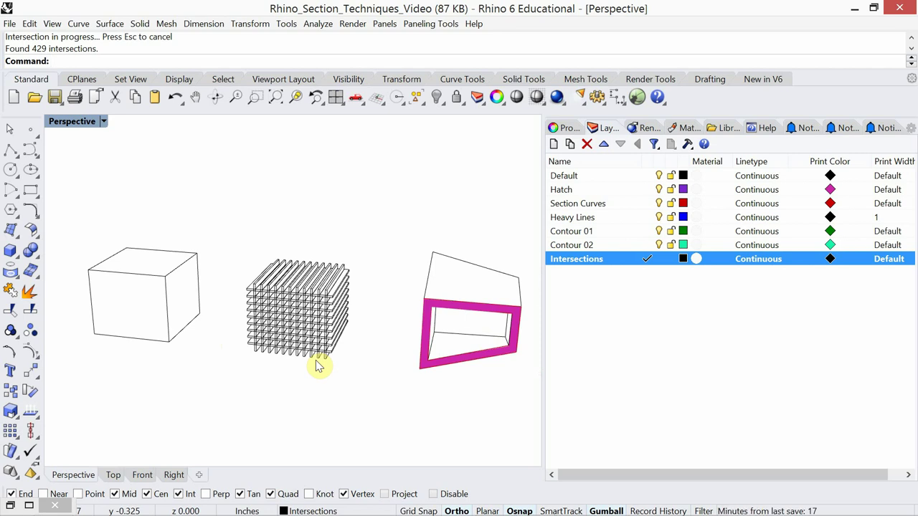
pyautogui.scroll(1, 274, 367)
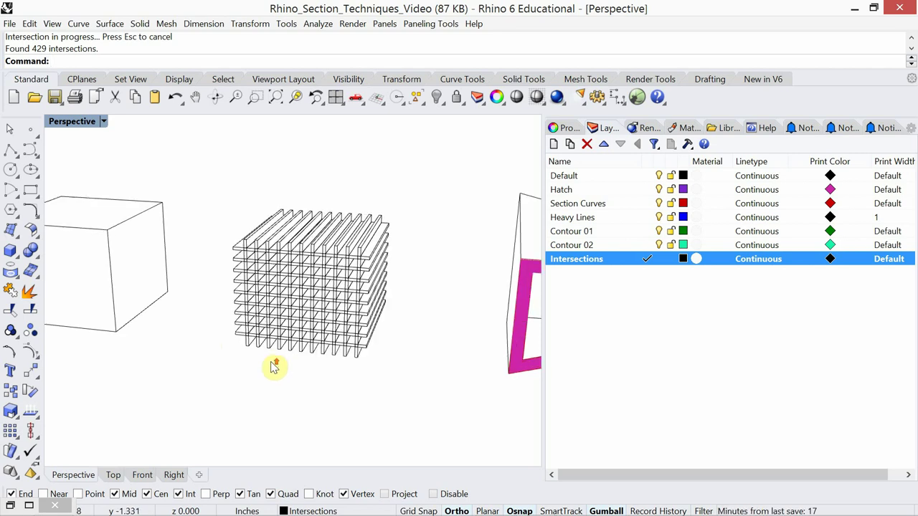
pyautogui.moveTo(267, 369); pyautogui.dragTo(246, 356, button='right')
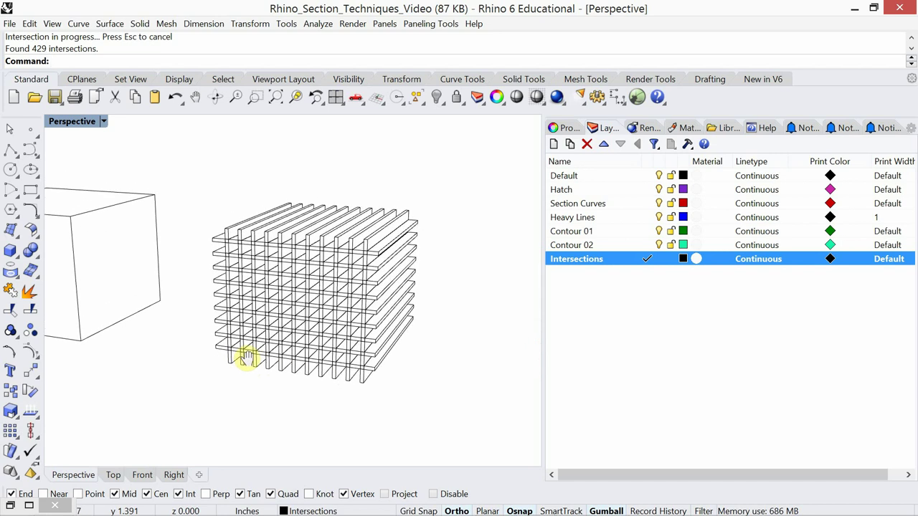
# Step: Make Section Curves the current layer and draw a vertical rectangle over the front edge face of the lowest horizontal slab
pyautogui.click(597, 204)
pyautogui.doubleClick(630, 203)
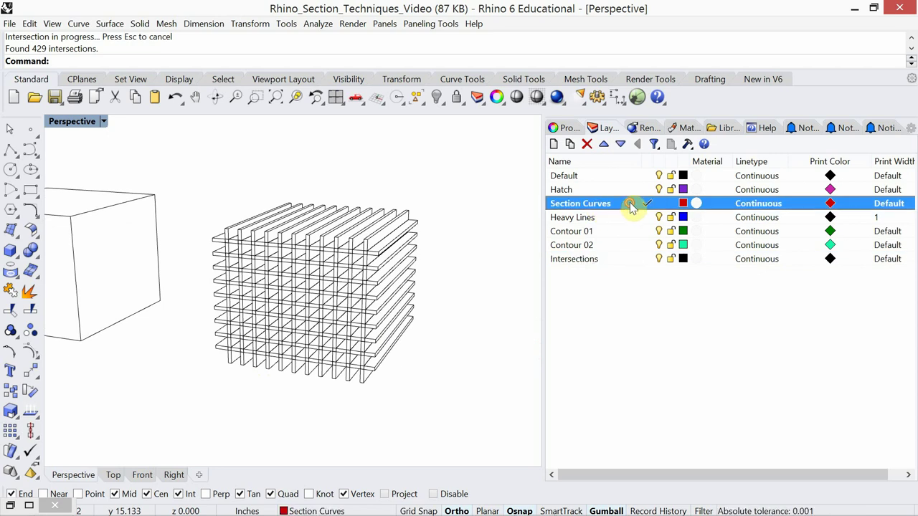
pyautogui.scroll(3, 247, 396)
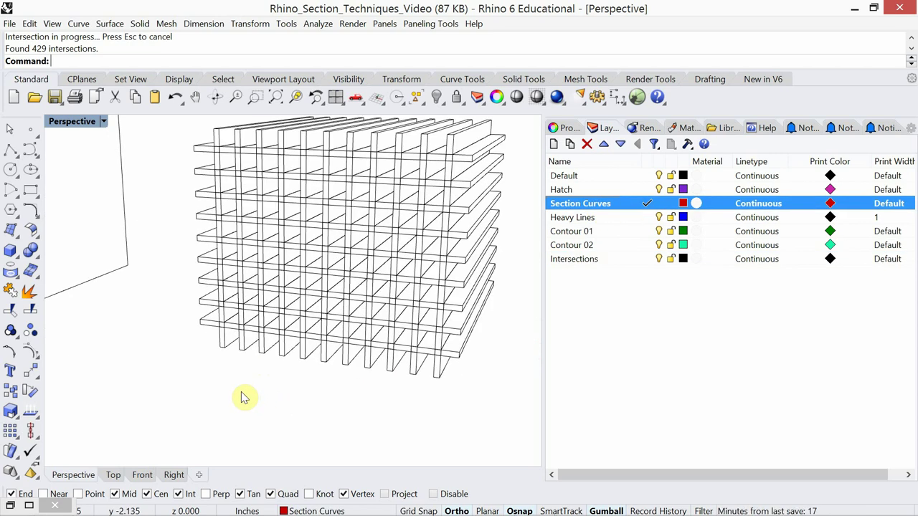
pyautogui.write('rect')
pyautogui.press('Return')
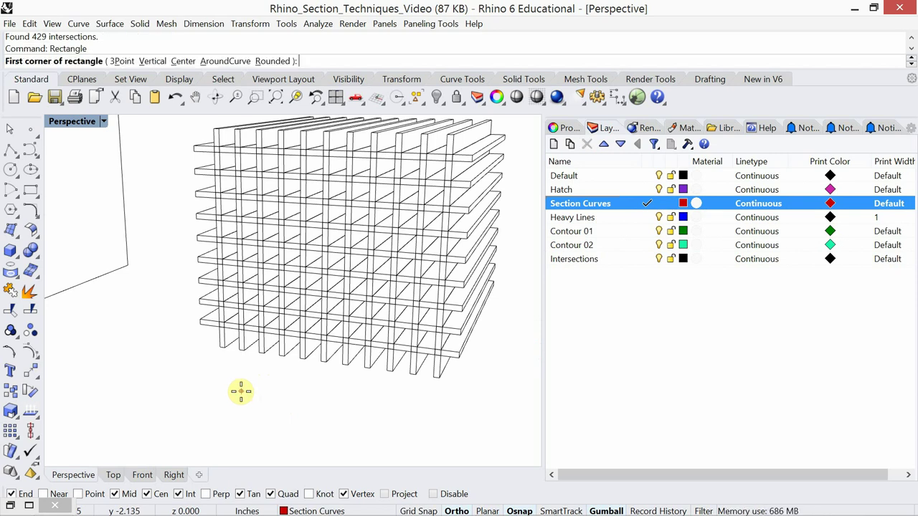
pyautogui.click(150, 62)
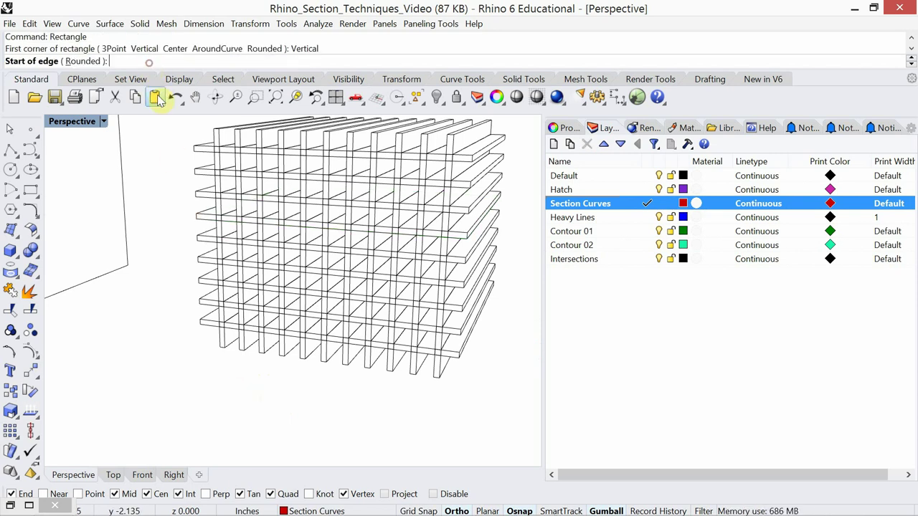
pyautogui.click(195, 324)
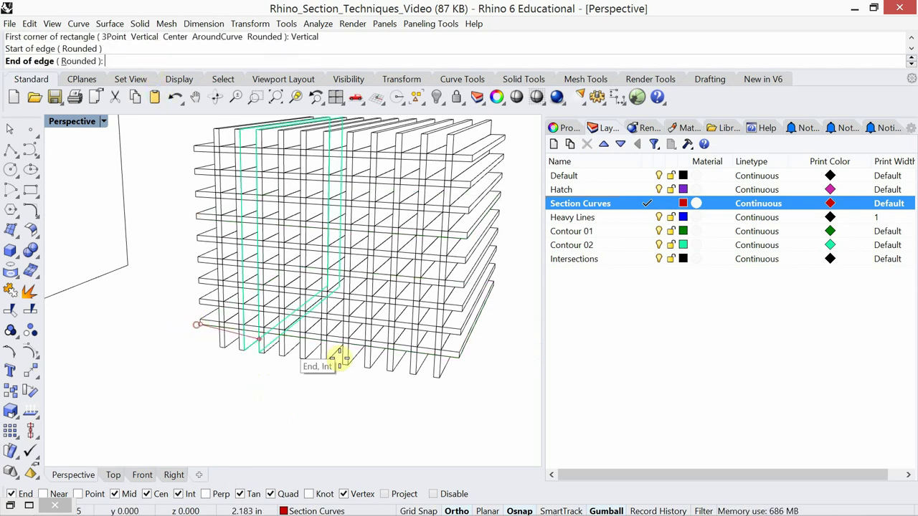
pyautogui.click(454, 362)
pyautogui.click(457, 355)
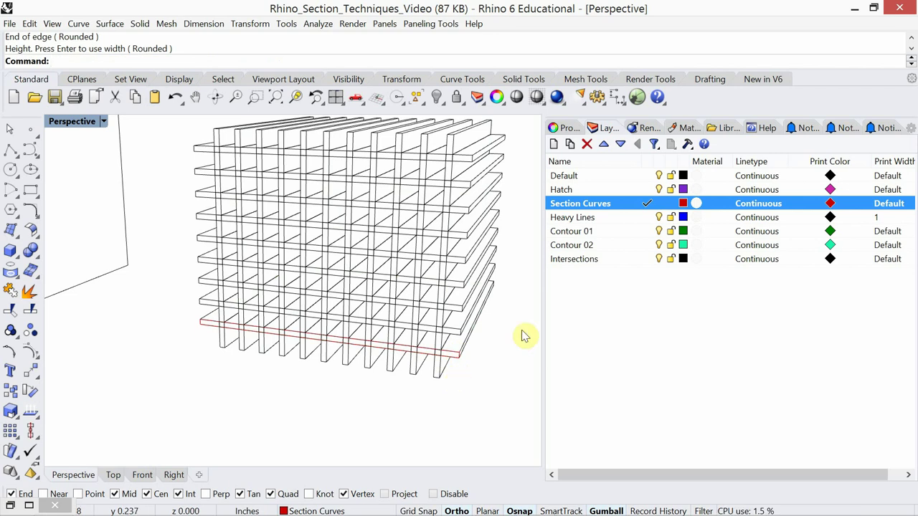
# Step: Make Hatch the current layer and fill the rectangle on the lowest slab's front face with a Solid hatch
pyautogui.doubleClick(623, 189)
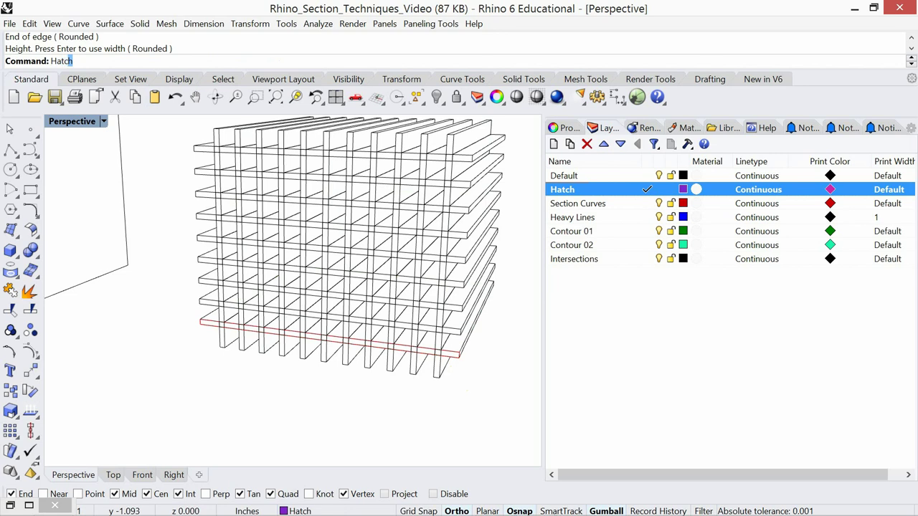
pyautogui.press('Return')
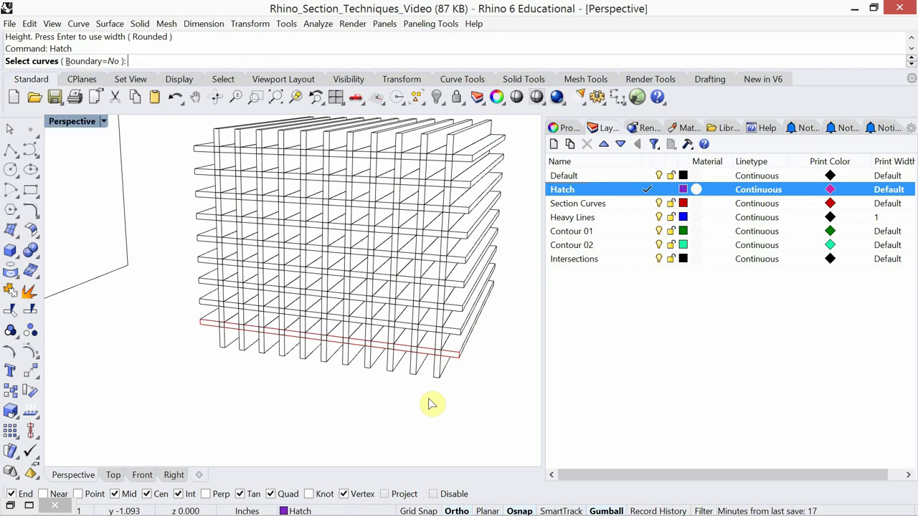
pyautogui.click(213, 330)
pyautogui.click(255, 360)
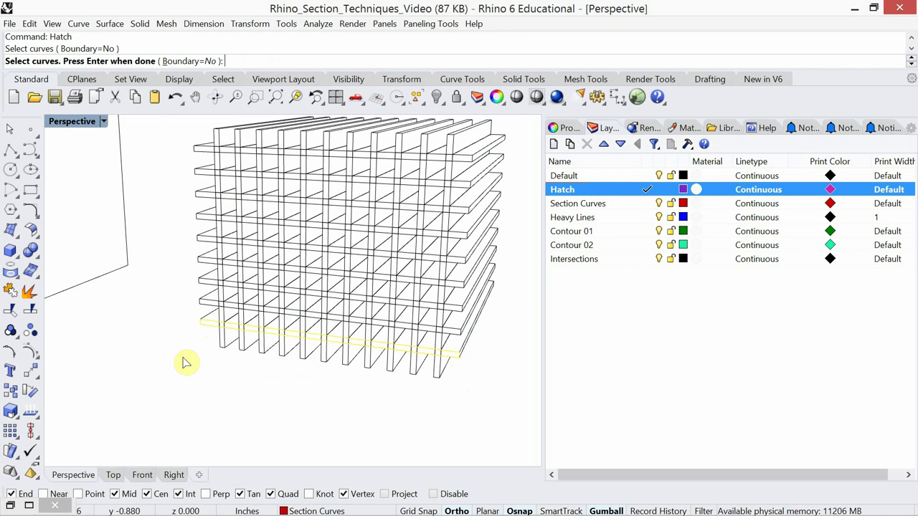
pyautogui.press('Return')
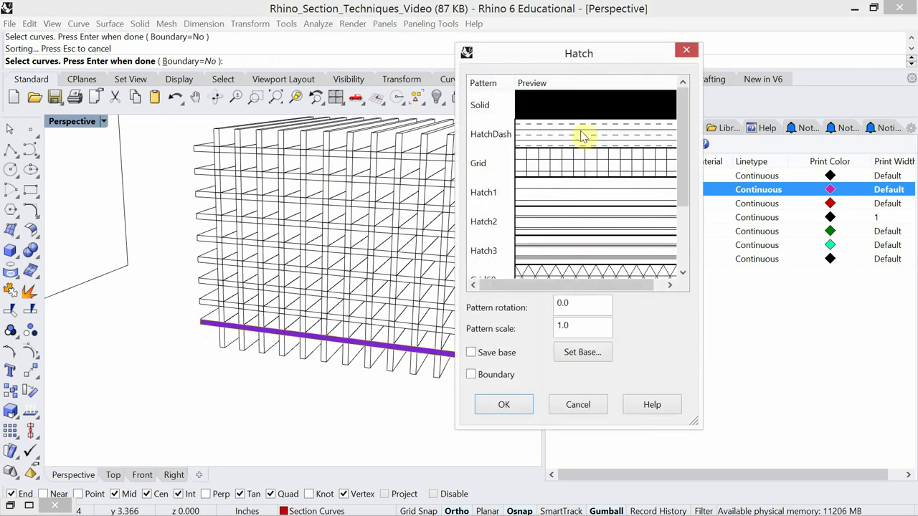
pyautogui.click(495, 406)
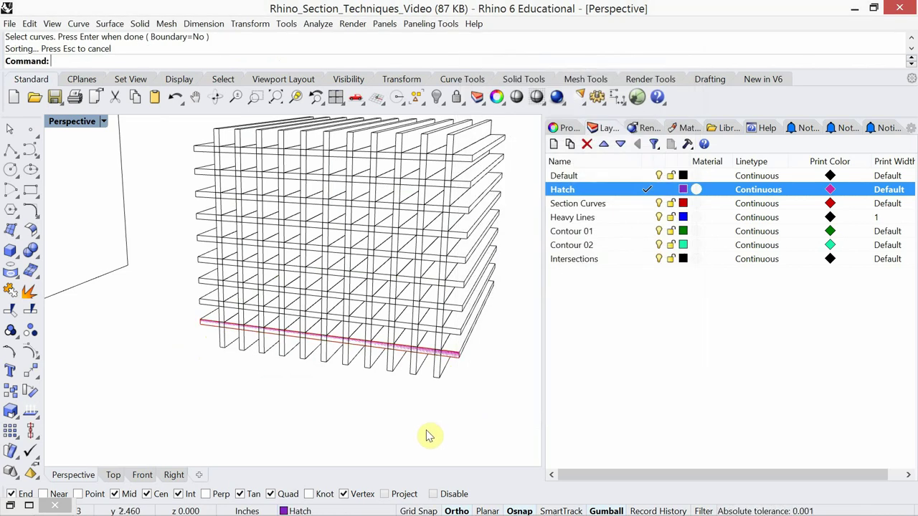
# Step: Examine the hatched front face of the lowest slab up close and from farther away, against the neighbouring hatched section
pyautogui.scroll(-4, 252, 357)
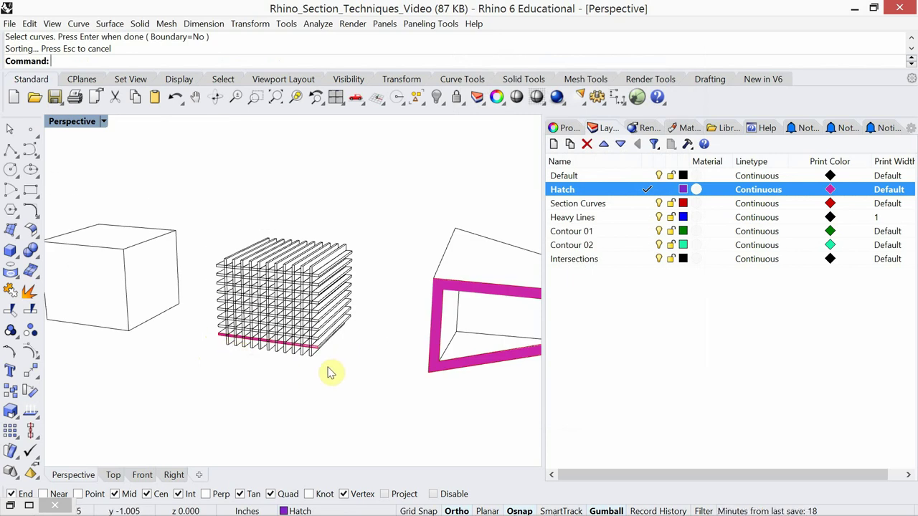
pyautogui.scroll(4, 319, 364)
pyautogui.scroll(2, 319, 362)
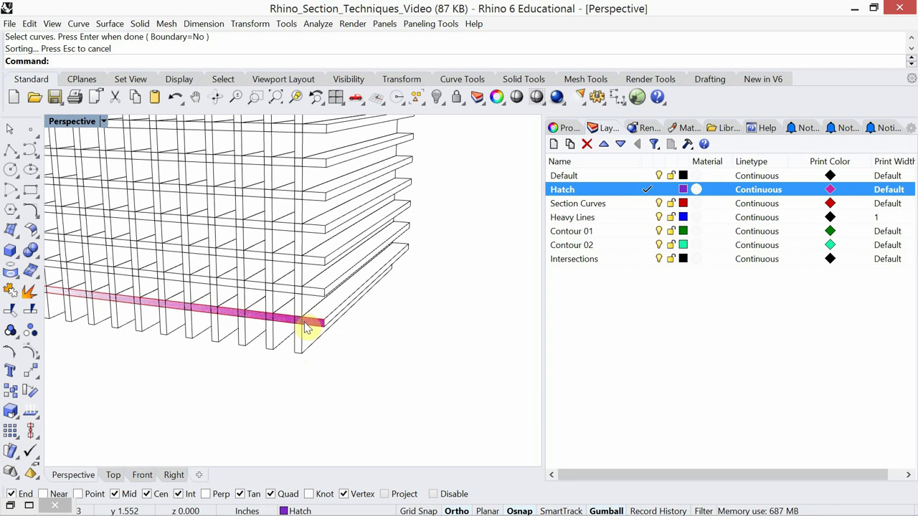
pyautogui.scroll(-5, 307, 328)
pyautogui.scroll(3, 307, 327)
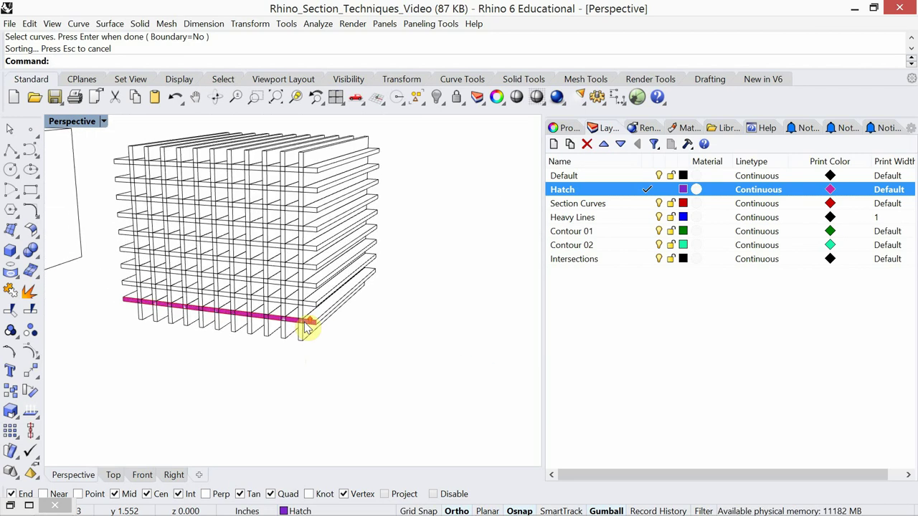
pyautogui.scroll(-2, 306, 327)
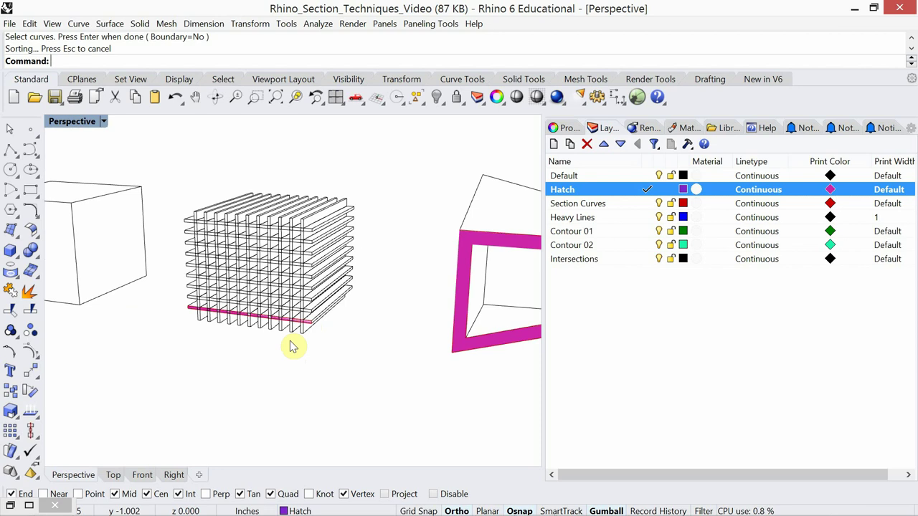
pyautogui.scroll(2, 288, 348)
pyautogui.scroll(-1, 290, 349)
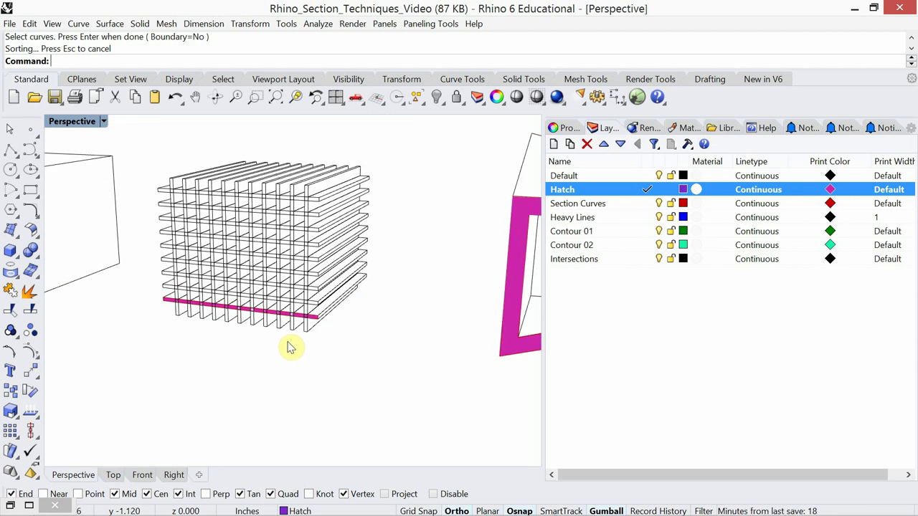
pyautogui.scroll(-1, 281, 343)
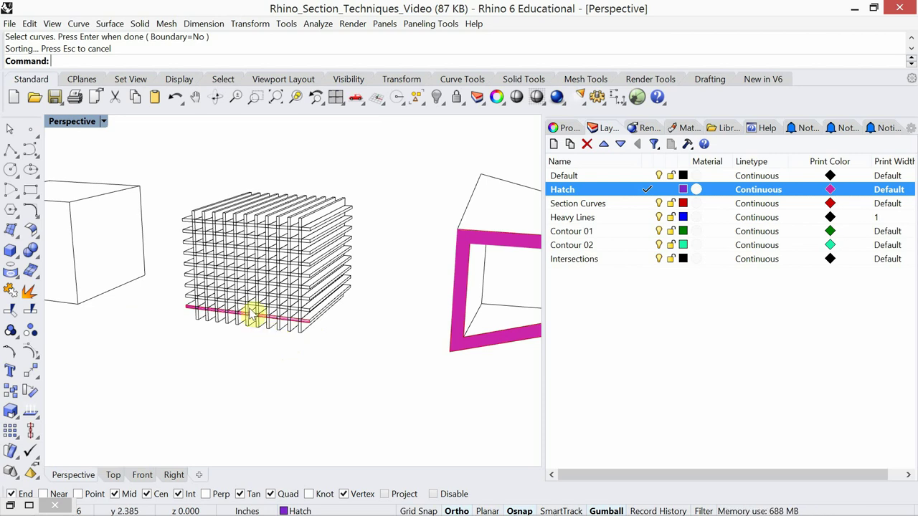
pyautogui.scroll(1, 249, 312)
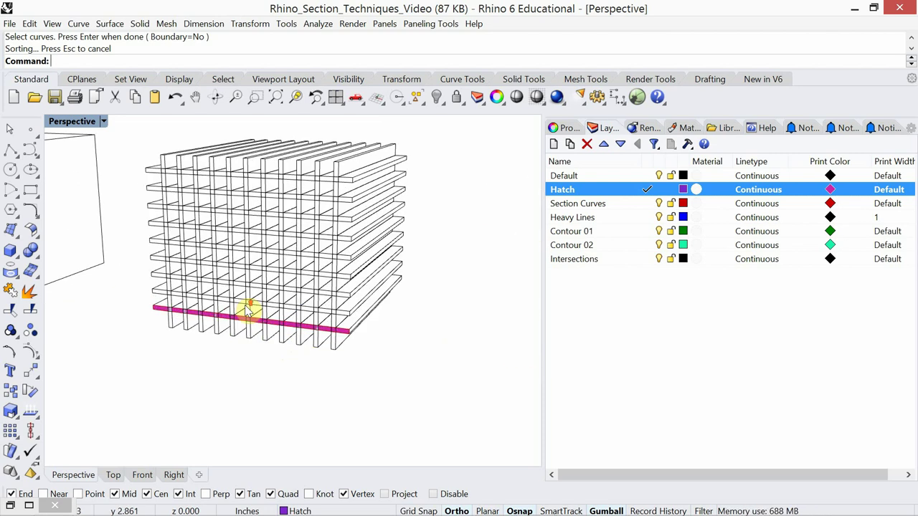
# Step: Copy the lowest slab's hatch up onto the front faces of the second and the fourth through ninth horizontal slabs, using end snaps
pyautogui.click(342, 334)
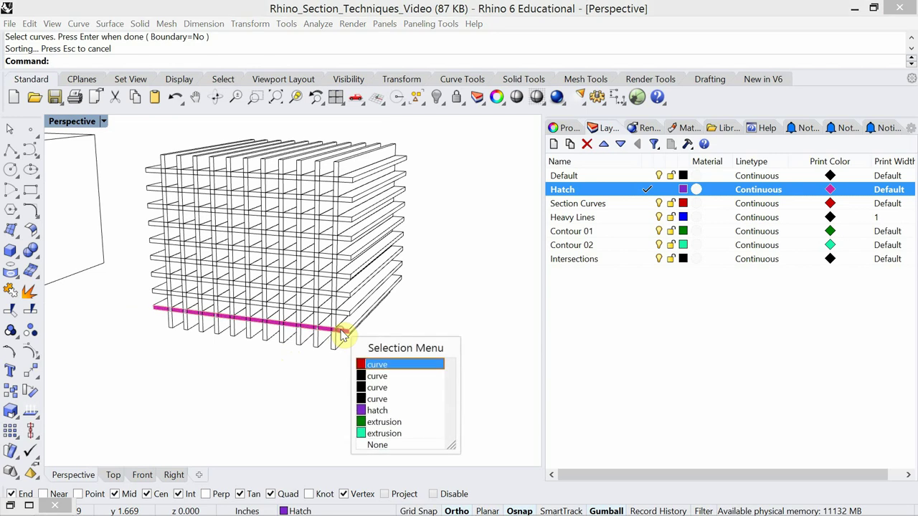
pyautogui.click(378, 410)
pyautogui.press('Return')
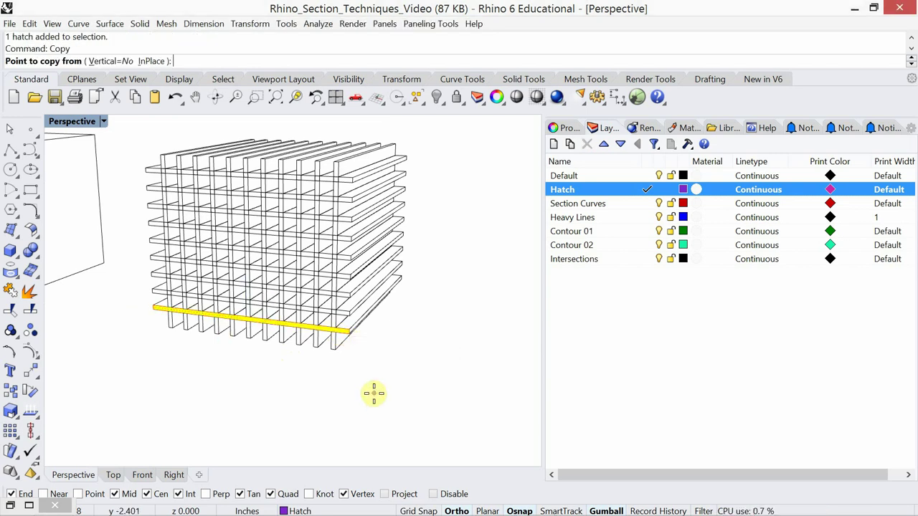
pyautogui.scroll(2, 358, 343)
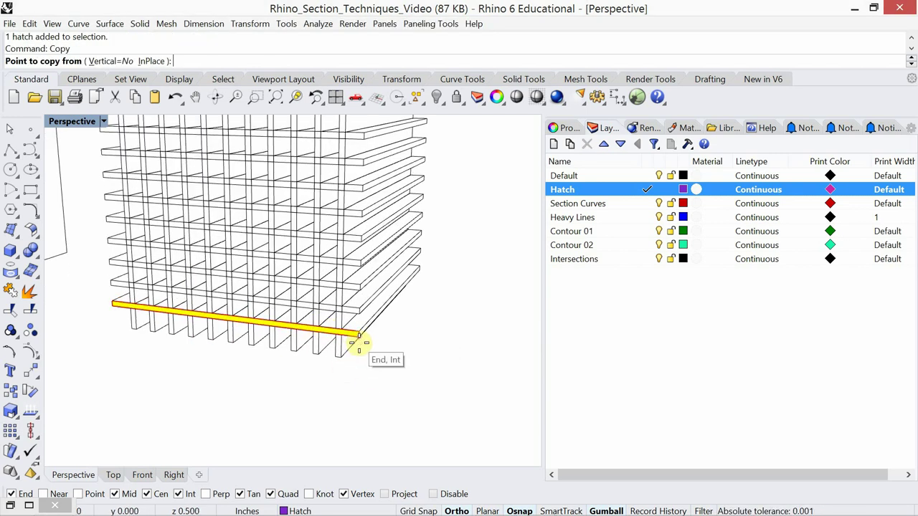
pyautogui.click(360, 342)
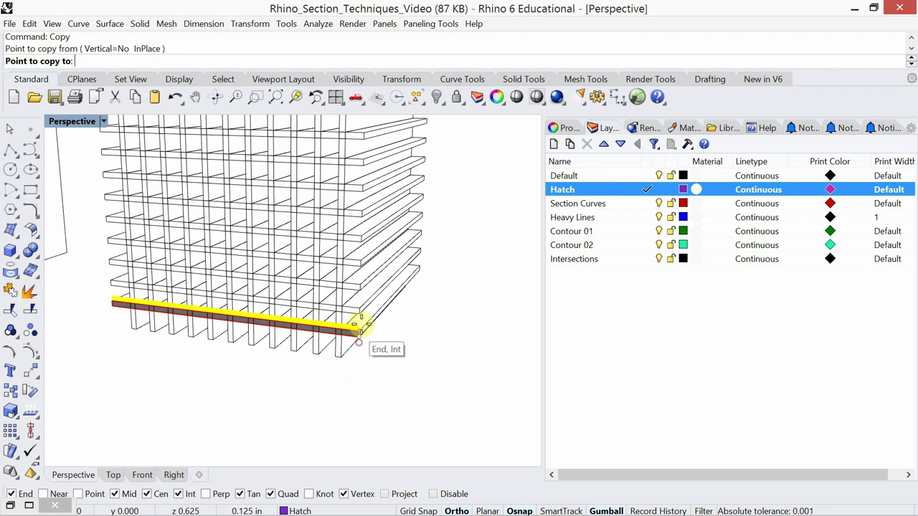
pyautogui.click(356, 290)
pyautogui.click(357, 261)
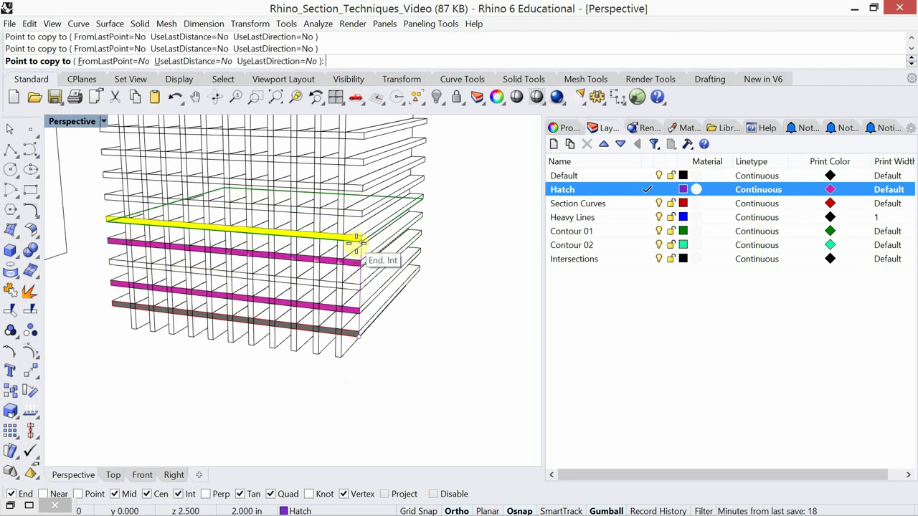
pyautogui.click(357, 240)
pyautogui.click(358, 219)
pyautogui.click(358, 198)
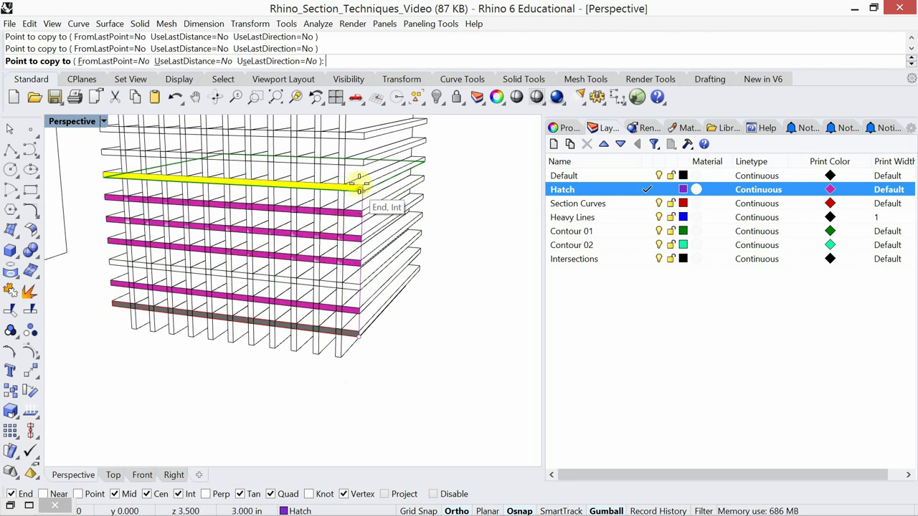
pyautogui.click(360, 185)
pyautogui.click(361, 162)
# Step: Try to copy the hatch onto the front face of the skipped third slab from the bottom and finish copying
pyautogui.scroll(-3, 337, 263)
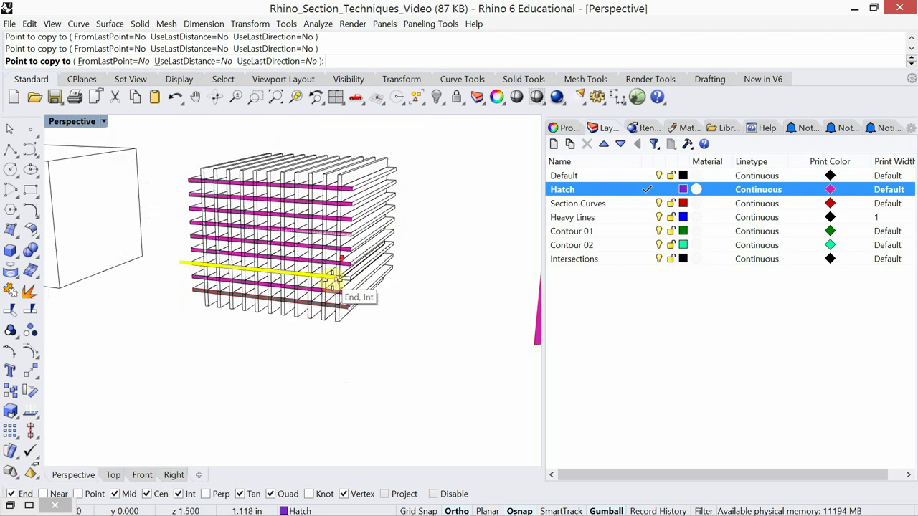
pyautogui.scroll(2, 330, 265)
pyautogui.click(329, 262)
pyautogui.press('Return')
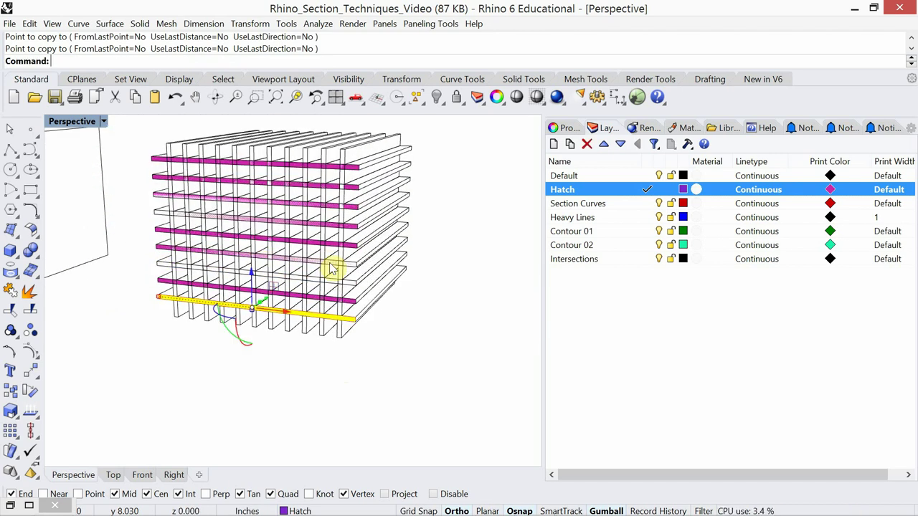
pyautogui.press('Escape')
pyautogui.moveTo(229, 344)
pyautogui.mouseDown(button='right')
pyautogui.moveTo(236, 358)
pyautogui.moveTo(228, 360)
pyautogui.mouseUp(button='right')
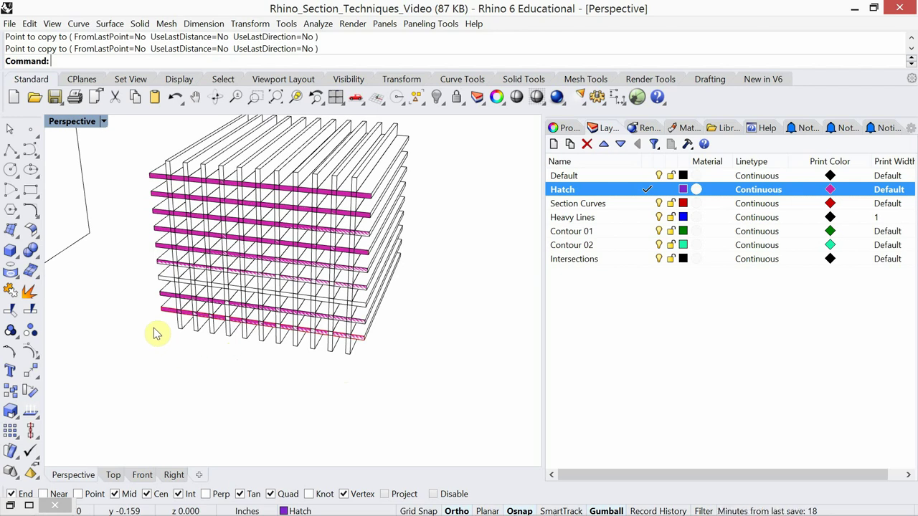
# Step: In the Top view, select all hatches and, with object snaps disabled, move them a tiny distance off the slab faces
pyautogui.click(113, 474)
pyautogui.scroll(-3, 190, 363)
pyautogui.moveTo(191, 365); pyautogui.dragTo(213, 384, button='right')
pyautogui.write('Sel')
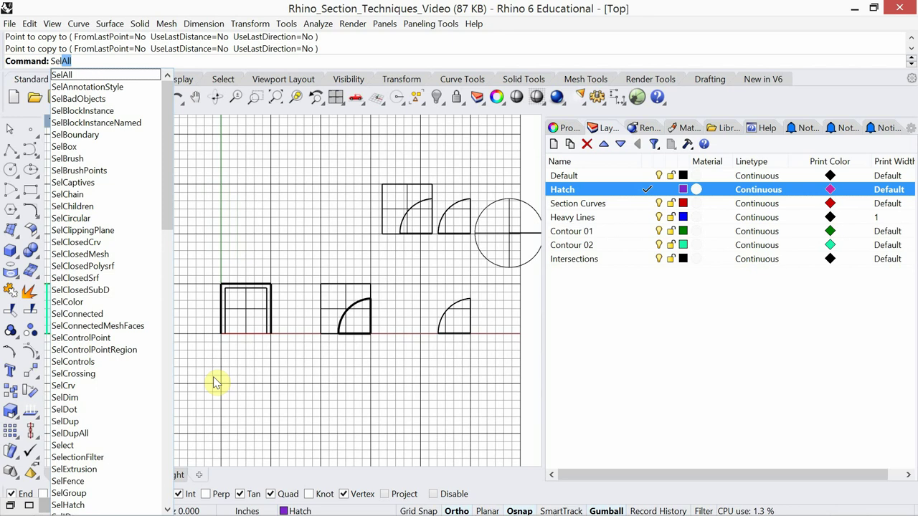
pyautogui.write('h')
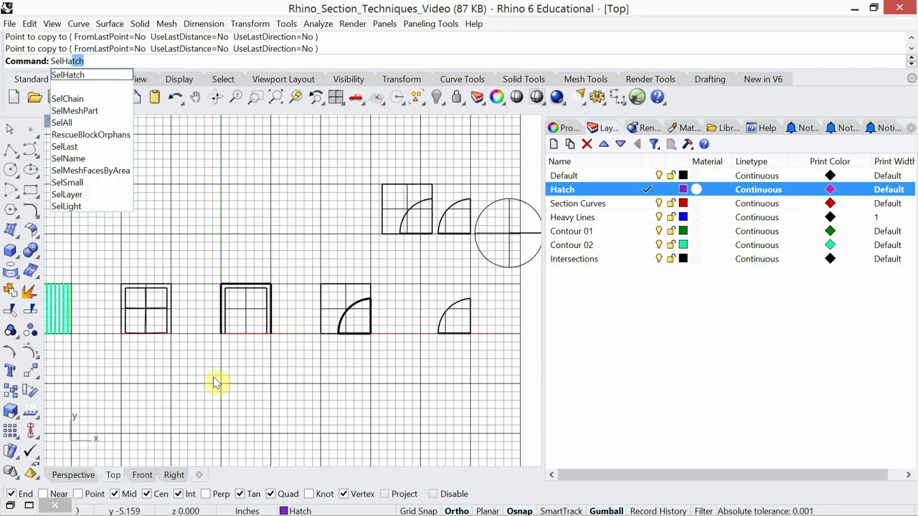
pyautogui.press('Return')
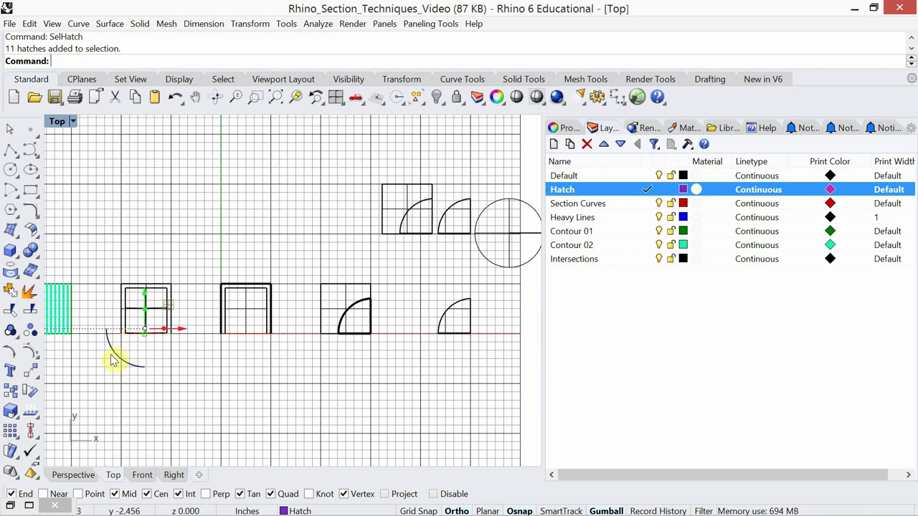
pyautogui.scroll(5, 124, 359)
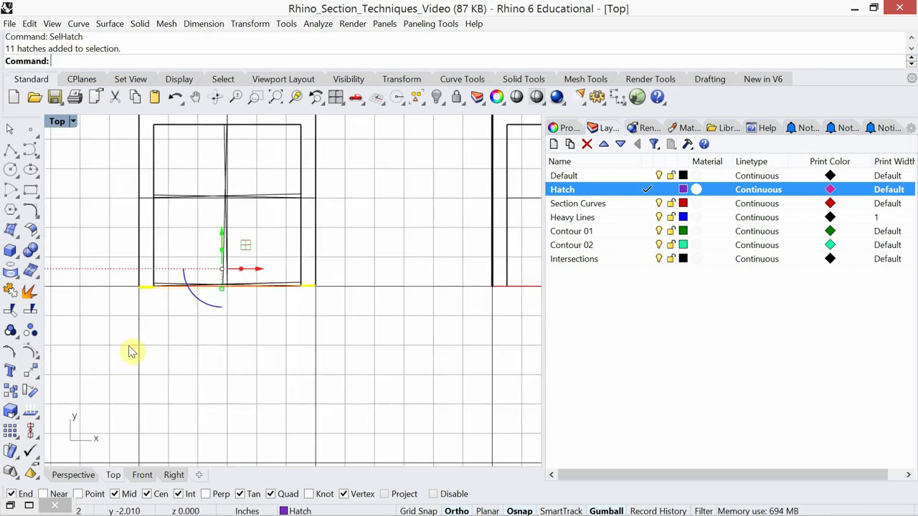
pyautogui.write('Move')
pyautogui.press('Return')
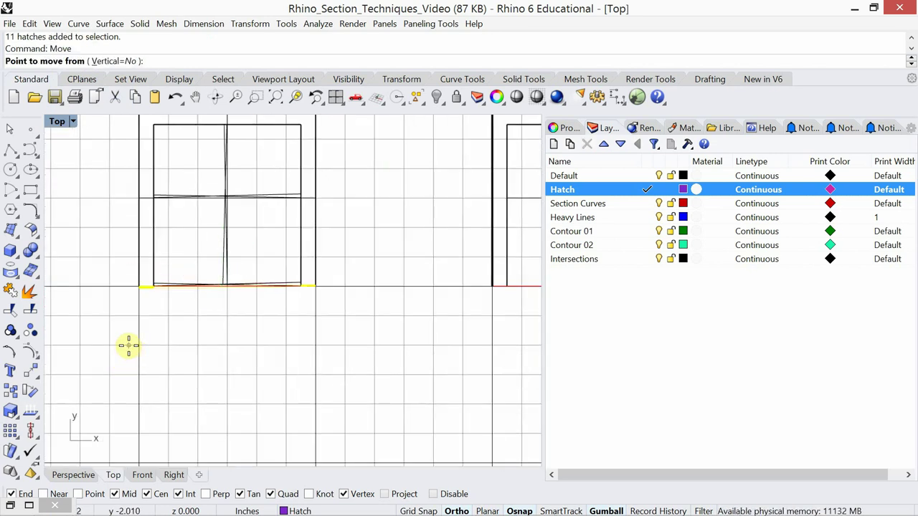
pyautogui.scroll(-3, 369, 363)
pyautogui.scroll(4, 163, 331)
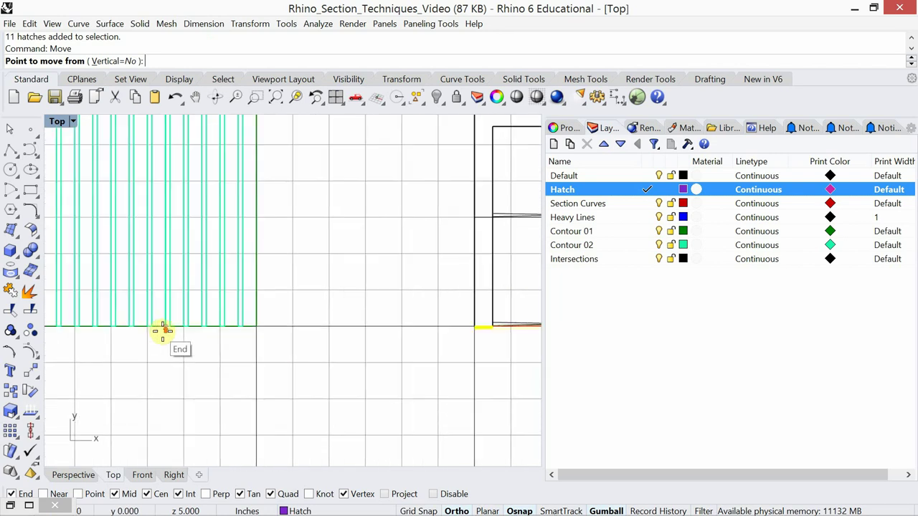
pyautogui.scroll(6, 260, 341)
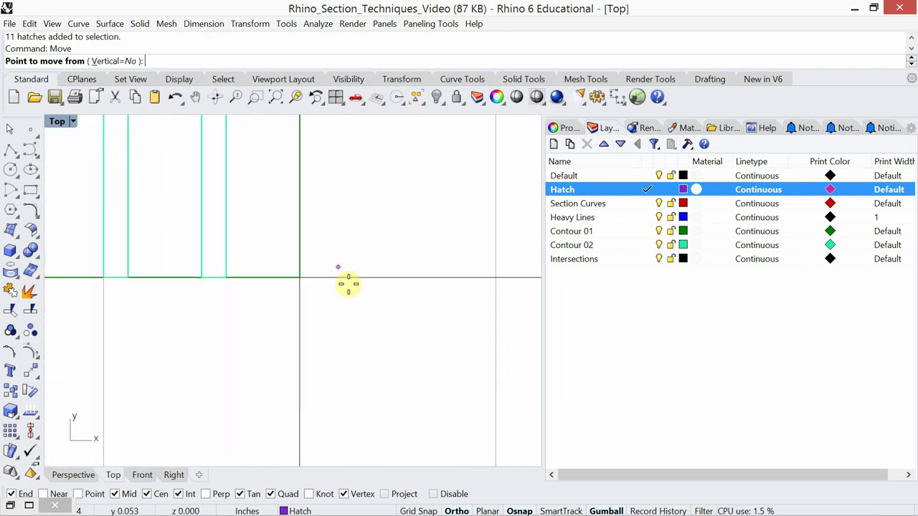
pyautogui.click(519, 512)
pyautogui.click(382, 260)
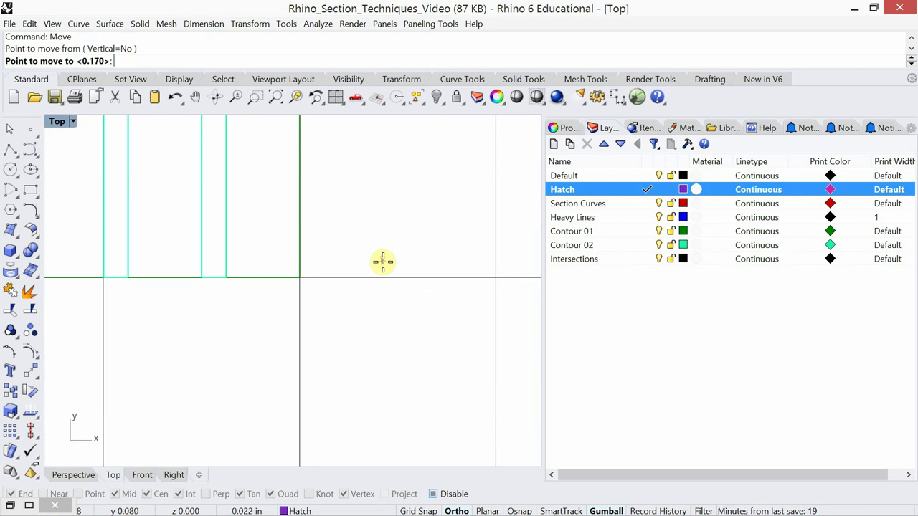
pyautogui.click(382, 263)
pyautogui.click(72, 475)
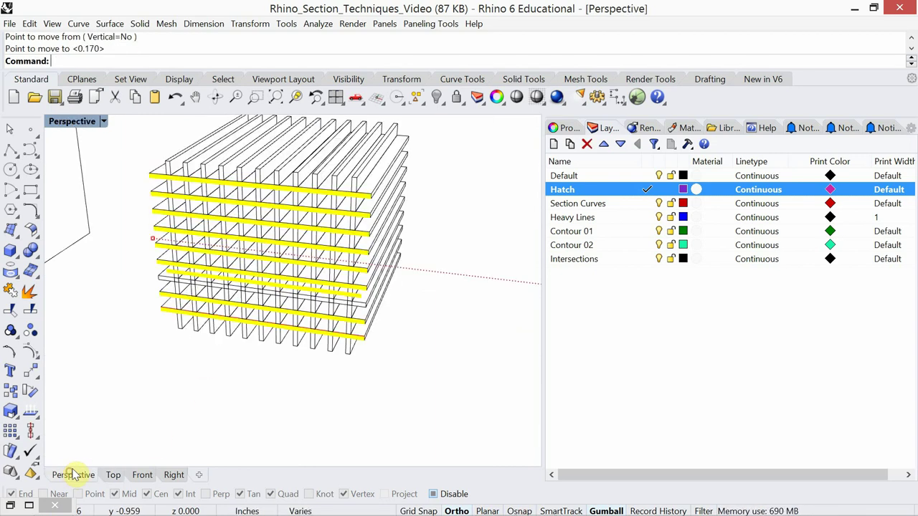
pyautogui.press('Escape')
# Step: Delete the misplaced hatch lying behind the third slab's front face
pyautogui.moveTo(183, 398)
pyautogui.mouseDown(button='right')
pyautogui.moveTo(150, 381)
pyautogui.moveTo(180, 372)
pyautogui.moveTo(199, 383)
pyautogui.moveTo(245, 363)
pyautogui.moveTo(232, 346)
pyautogui.moveTo(281, 352)
pyautogui.mouseUp(button='right')
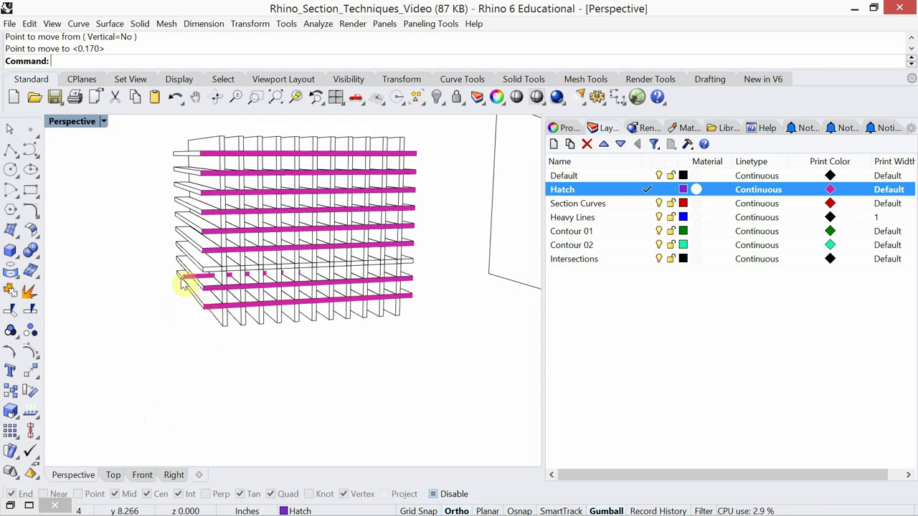
pyautogui.click(184, 280)
pyautogui.press('Delete')
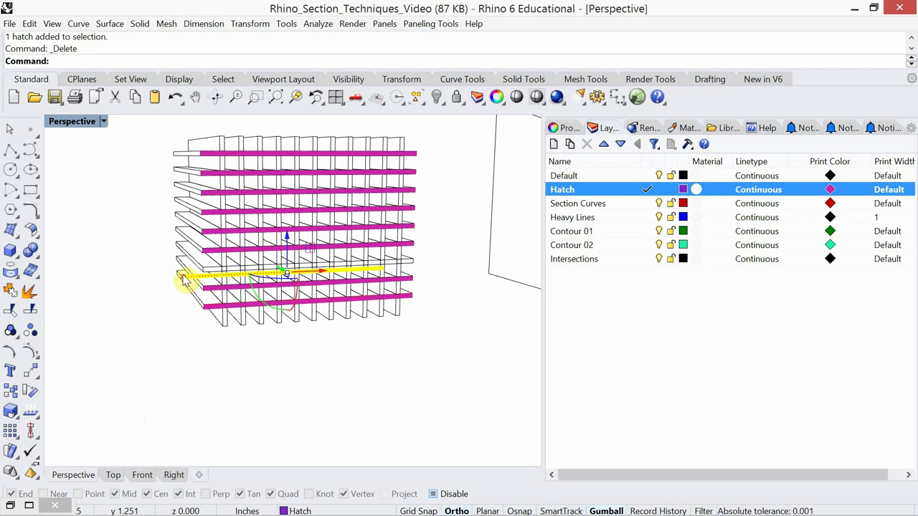
# Step: With object snaps enabled again, copy the fourth slab's hatch down onto the front face of the unhatched third slab
pyautogui.moveTo(387, 315); pyautogui.dragTo(313, 347, button='right')
pyautogui.scroll(5, 328, 314)
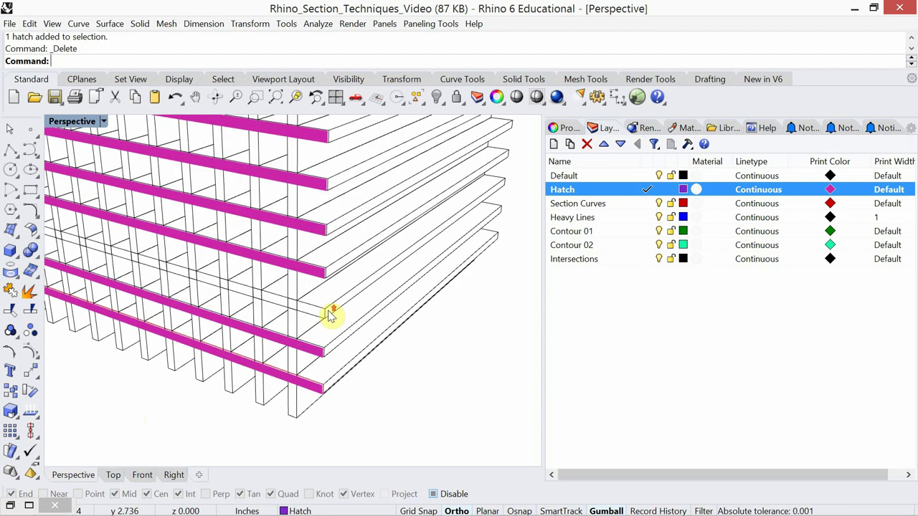
pyautogui.click(314, 281)
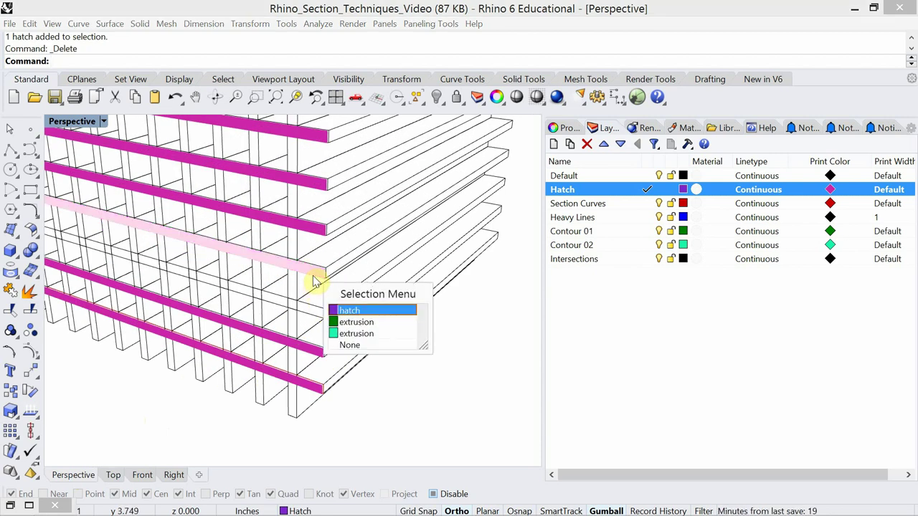
pyautogui.press('Return')
pyautogui.write('Copy')
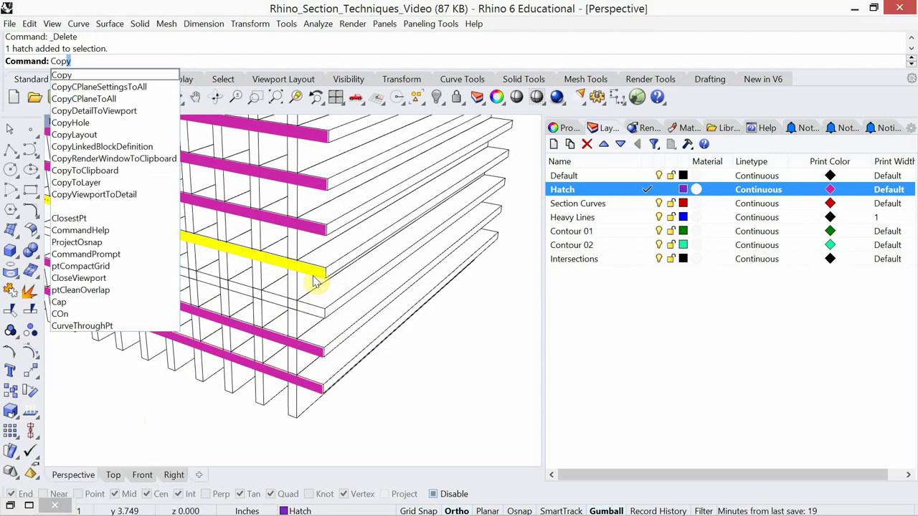
pyautogui.press('Return')
pyautogui.scroll(2, 330, 284)
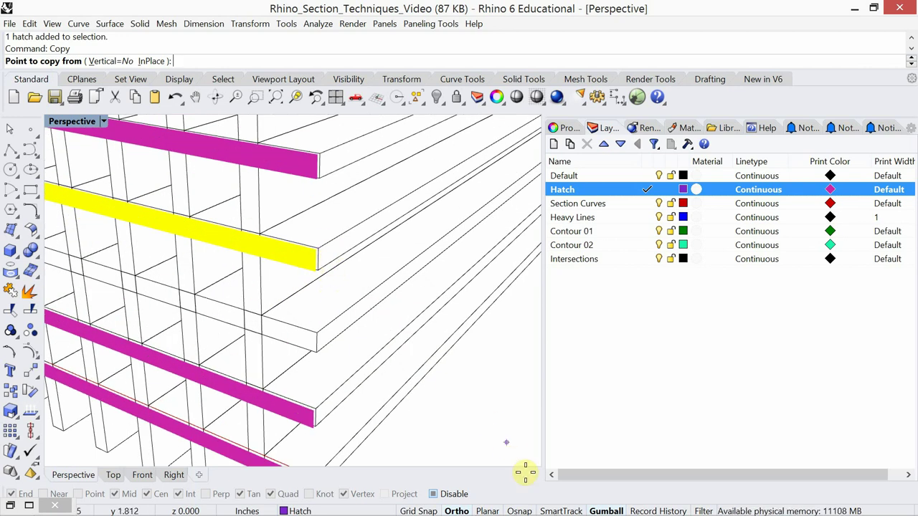
pyautogui.click(516, 511)
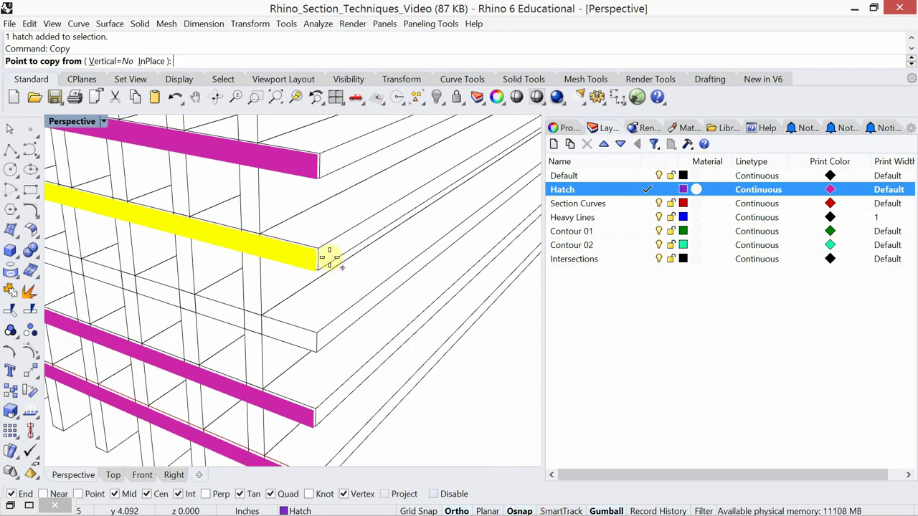
pyautogui.click(320, 247)
pyautogui.click(318, 328)
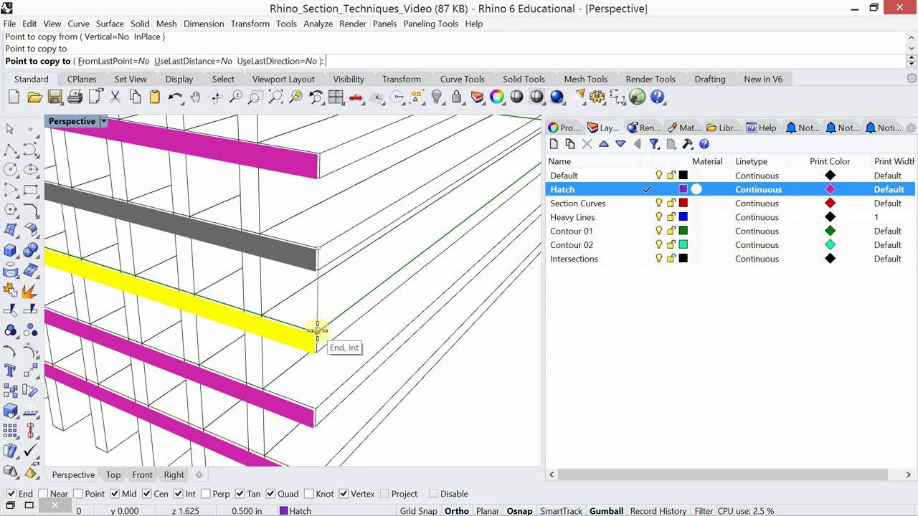
pyautogui.scroll(-2, 345, 340)
pyautogui.press('Return')
# Step: Examine the hatched slab grid in the print preview, close it without printing, and compare the grid with the neighbouring sectioned solids
pyautogui.scroll(-6, 320, 347)
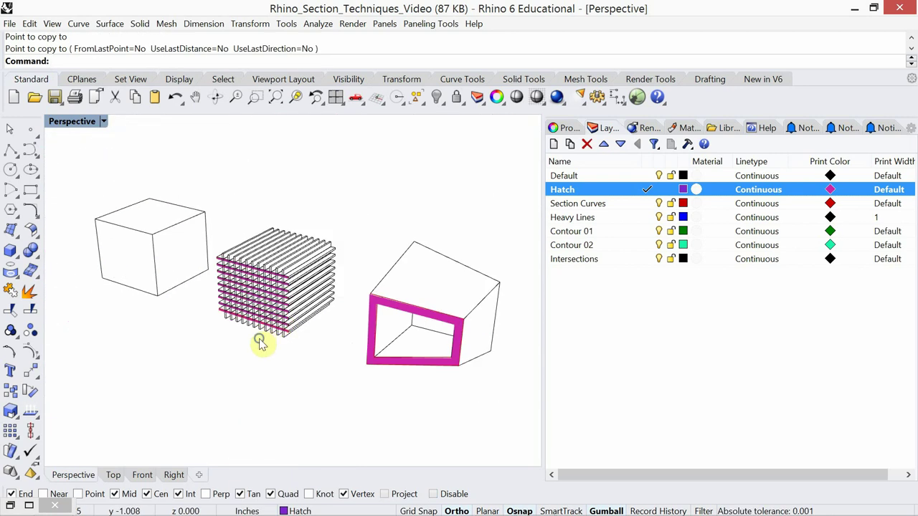
pyautogui.scroll(-2, 191, 342)
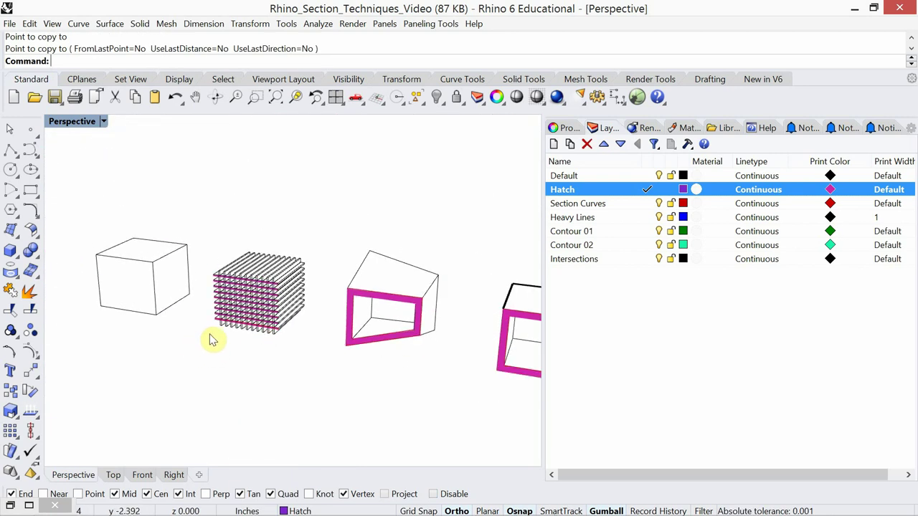
pyautogui.scroll(5, 215, 327)
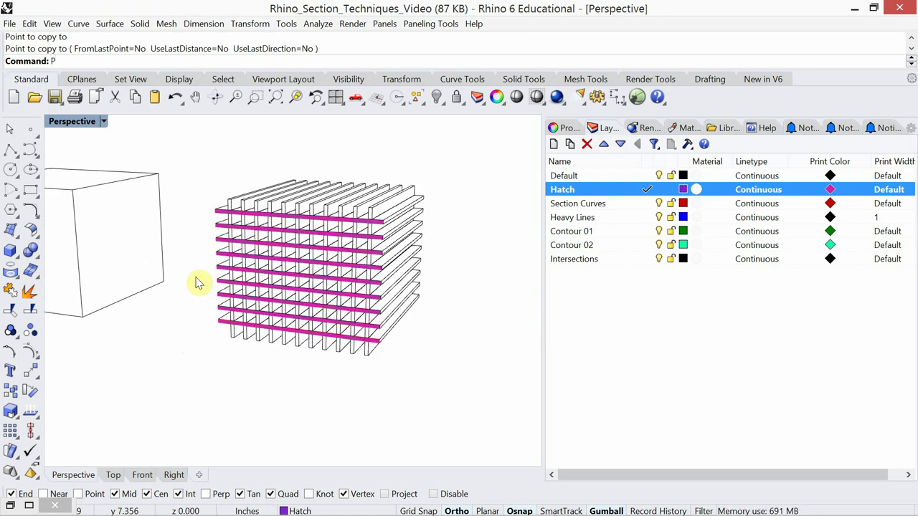
pyautogui.press('BackSpace')
pyautogui.hotkey('ctrl', 'p')
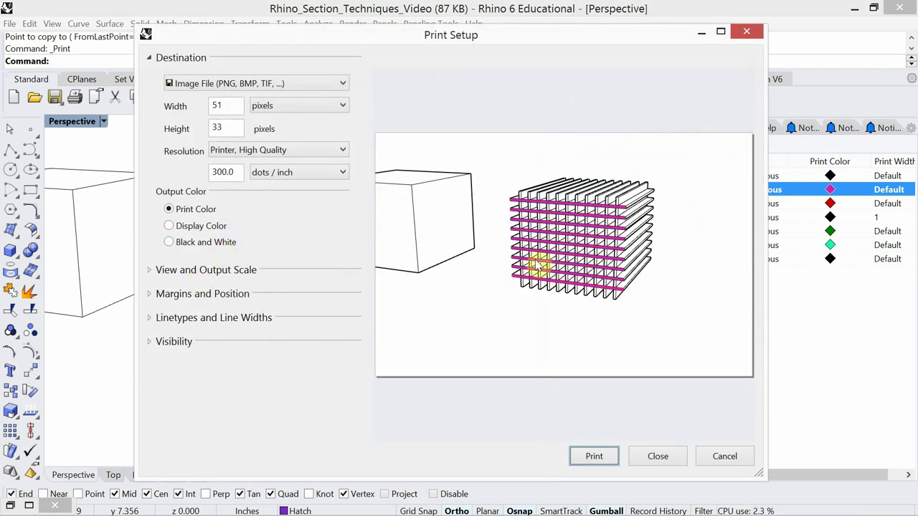
pyautogui.click(657, 457)
pyautogui.moveTo(404, 383); pyautogui.dragTo(285, 358, button='right')
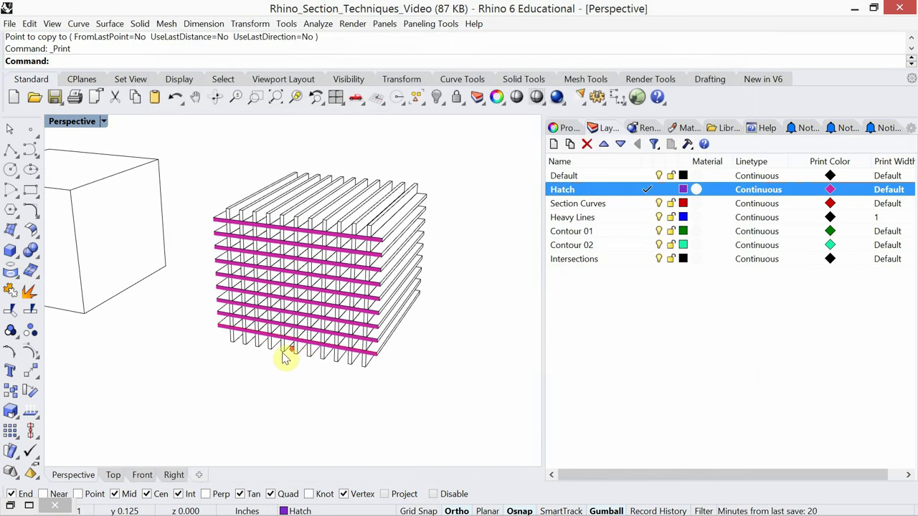
pyautogui.scroll(-5, 285, 358)
pyautogui.keyDown('shift'); pyautogui.moveTo(344, 365); pyautogui.dragTo(202, 312, button='right'); pyautogui.keyUp('shift')
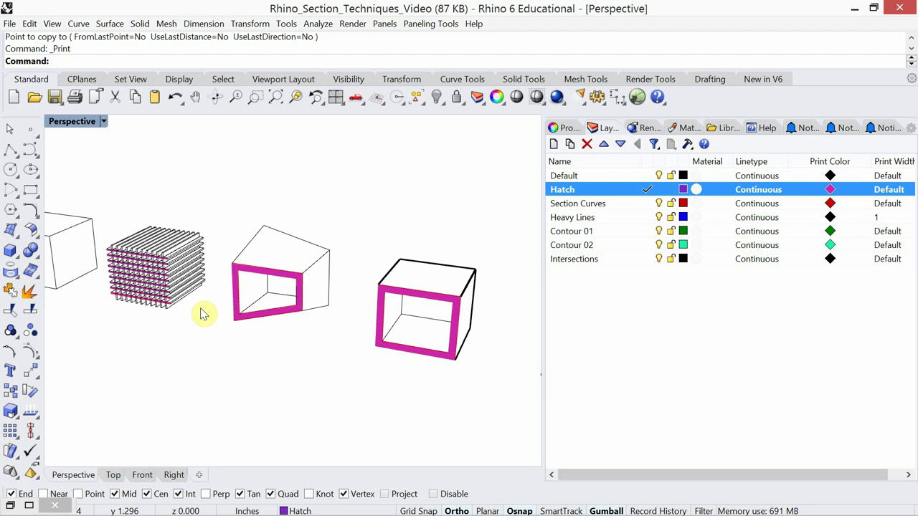
pyautogui.moveTo(203, 344); pyautogui.dragTo(256, 351, button='right')
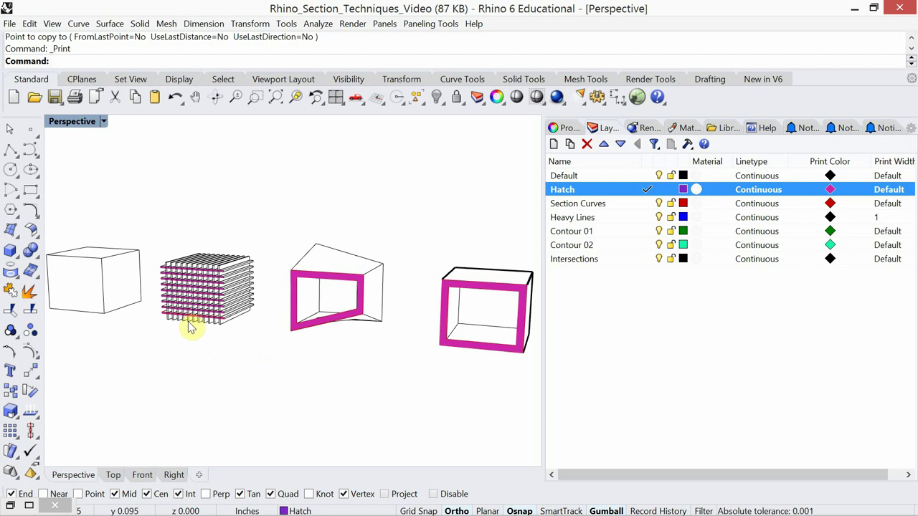
# Step: Switch to the Grasshopper window with the section technique notes and reduce it to sit beside the models
pyautogui.click(29, 506)
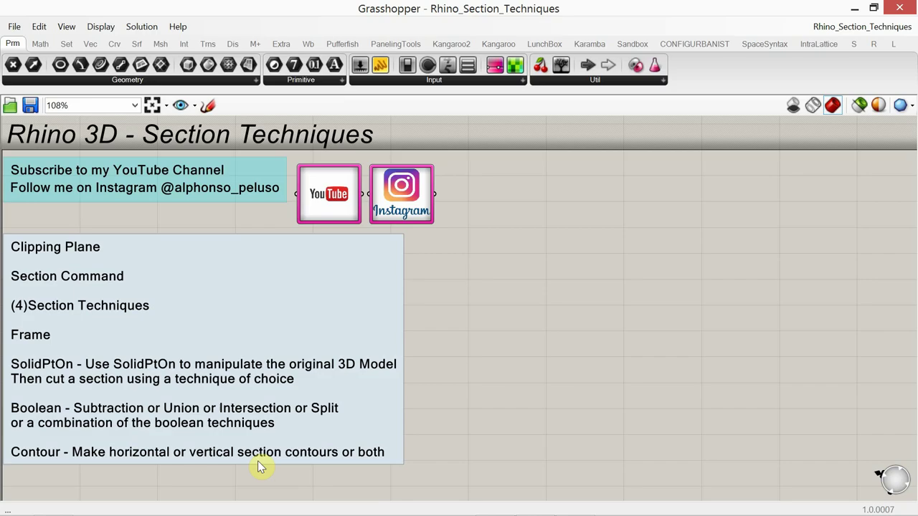
pyautogui.click(874, 8)
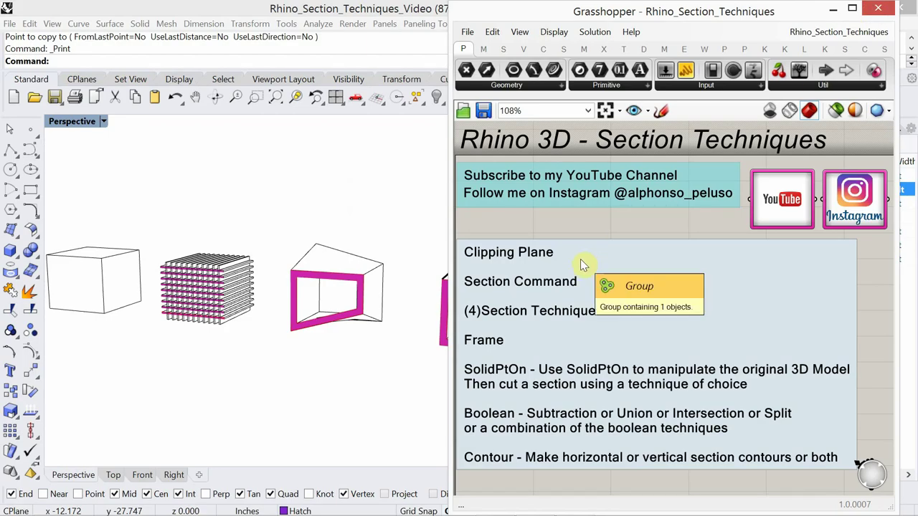